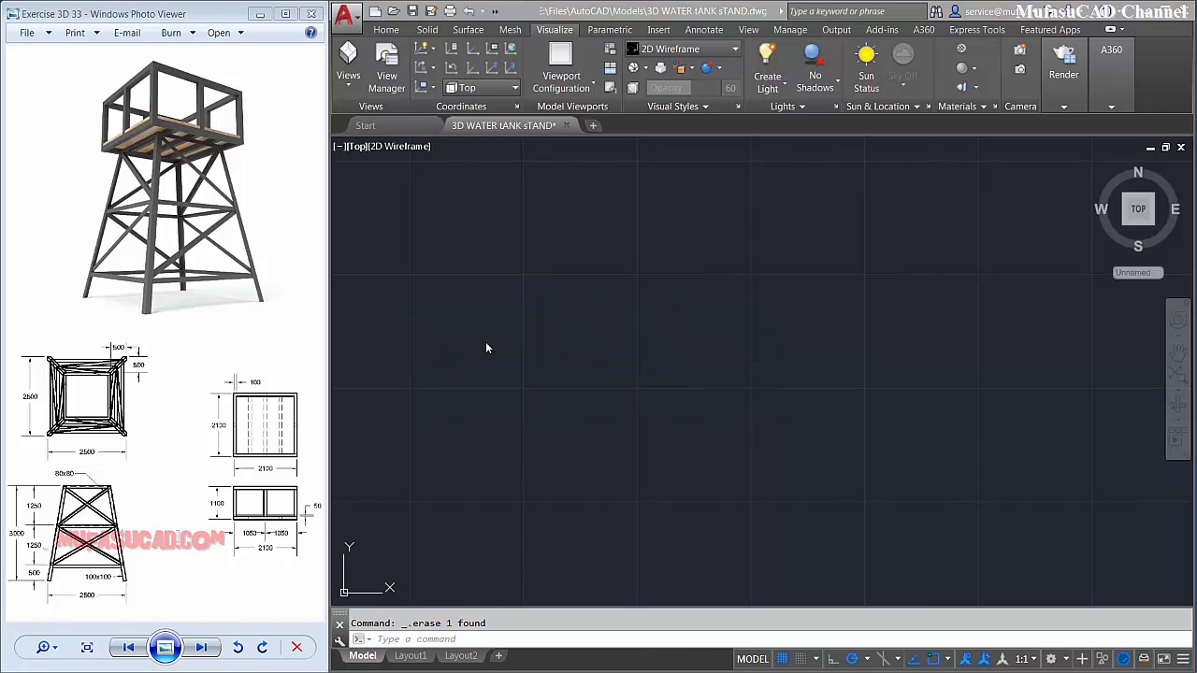
- Draw a 100 by 100 square in the Top view by specifying the rectangle's dimensions
click(482, 342)
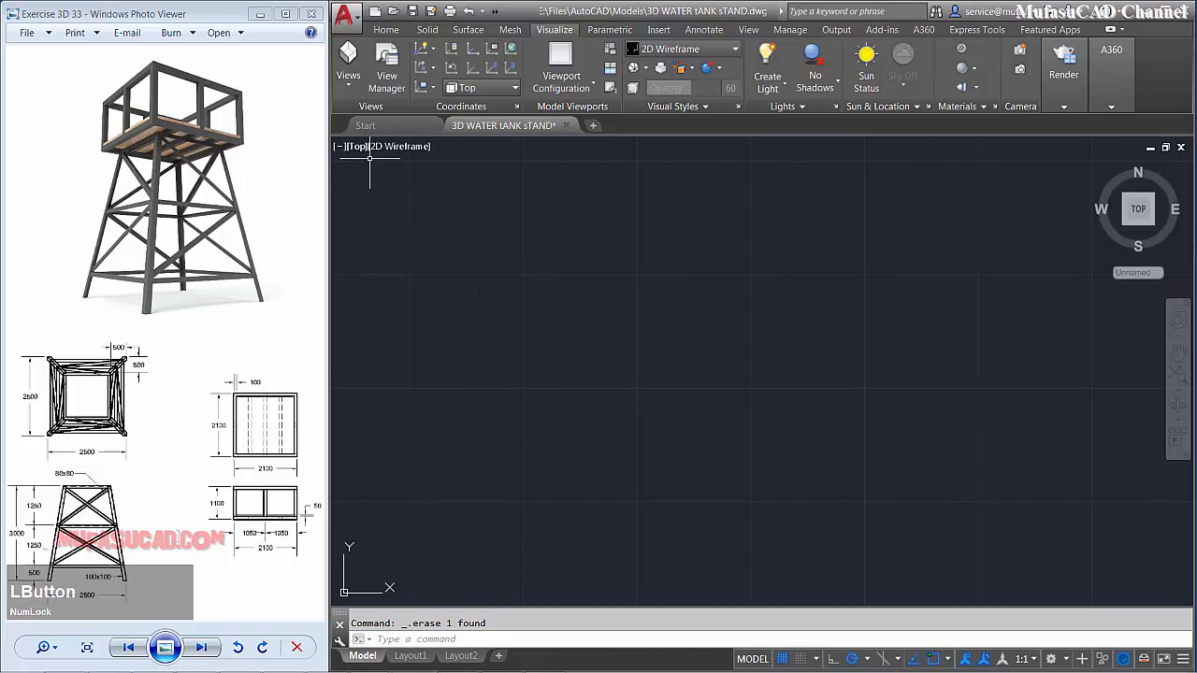
text(re)
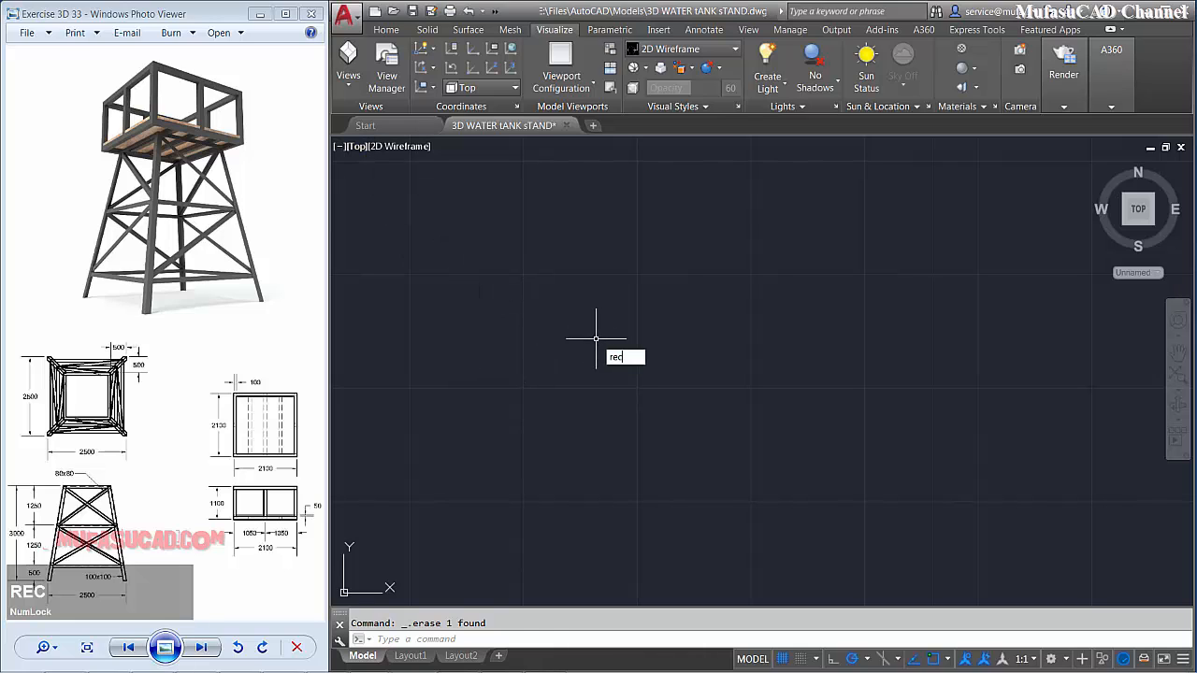
text(c)
key(space)
click(590, 318)
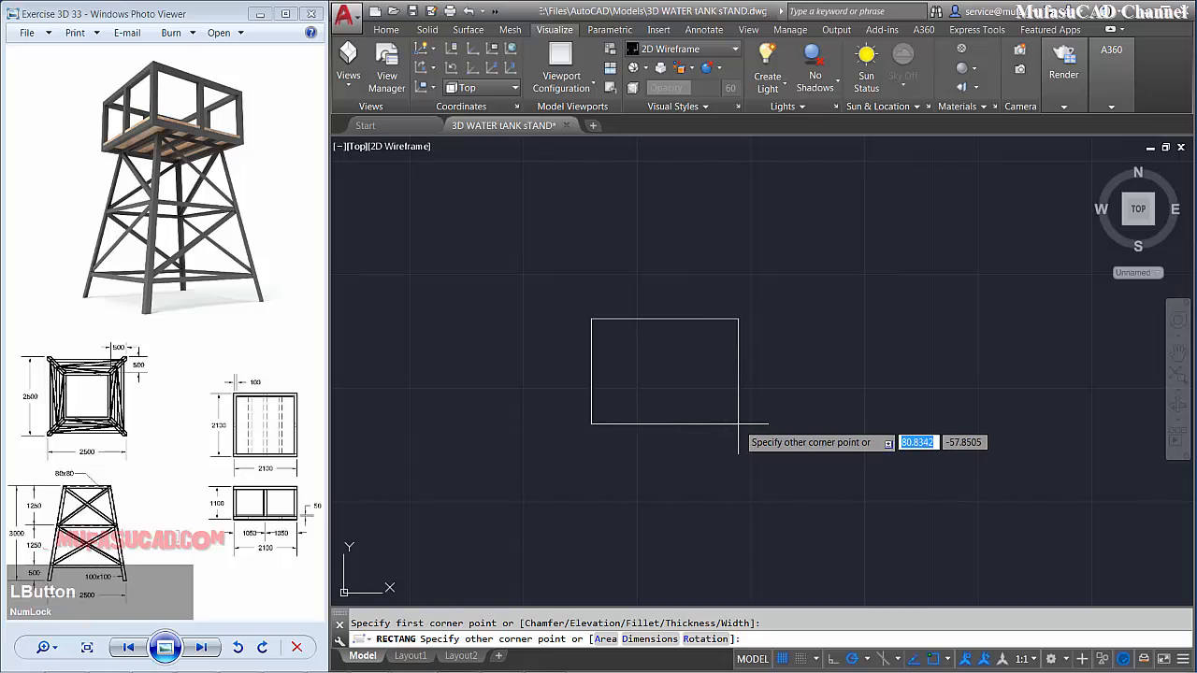
key(space)
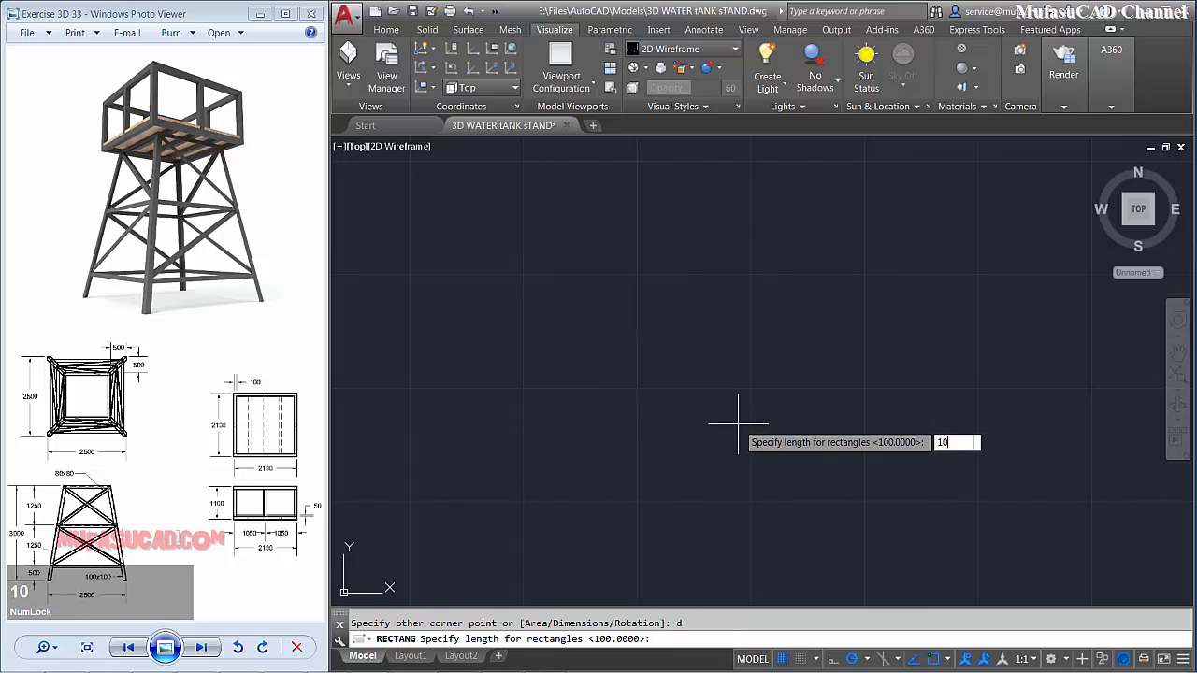
key(space)
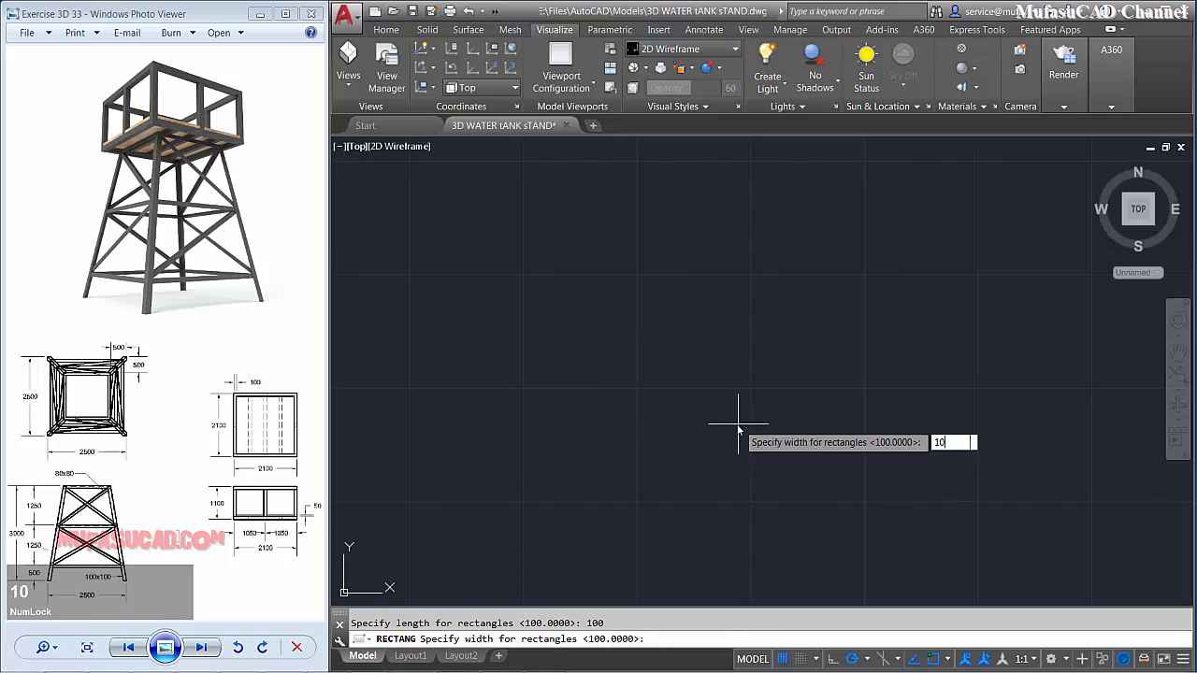
text(100)
key(space)
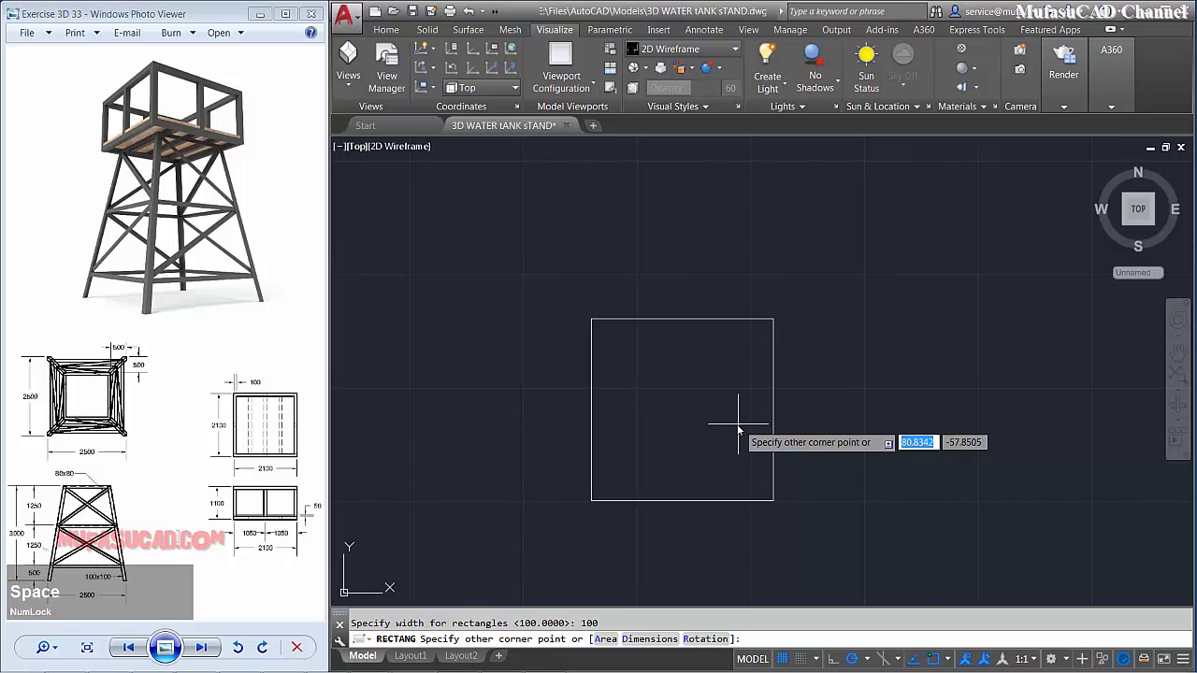
click(686, 407)
- Copy the square 500 units horizontally to the right
scroll(722, 405, down, 2)
middle_drag(722, 405, 648, 356)
text(co)
key(space)
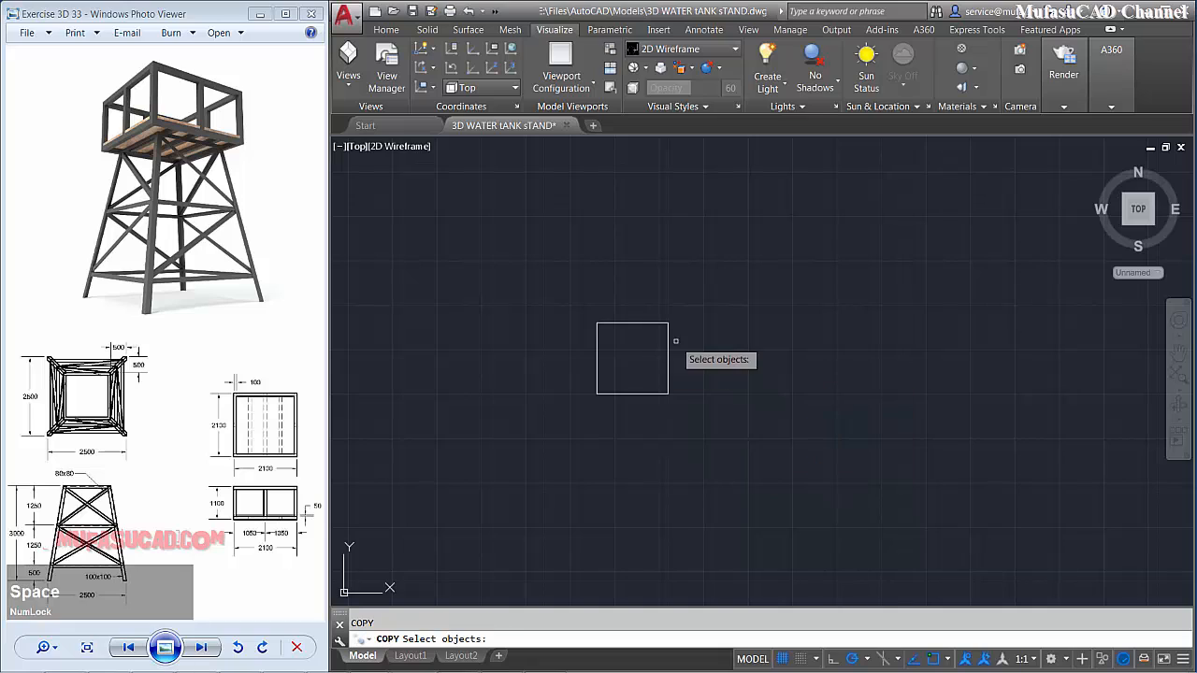
click(689, 300)
click(636, 367)
key(space)
click(622, 431)
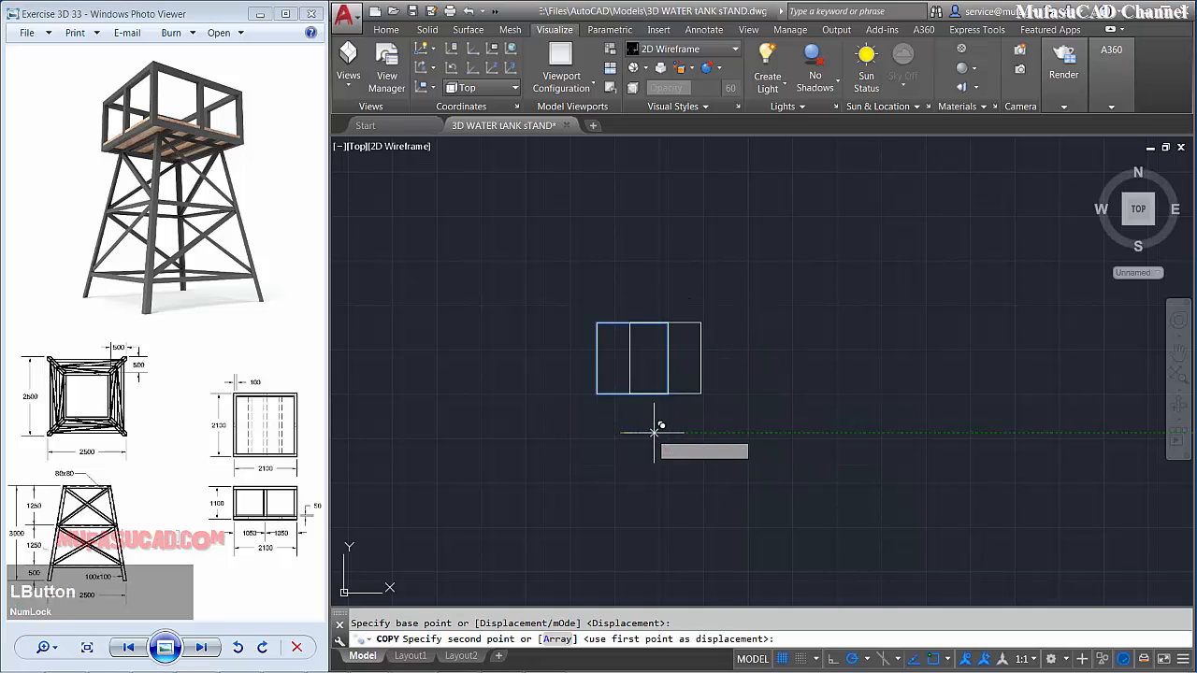
text(5)
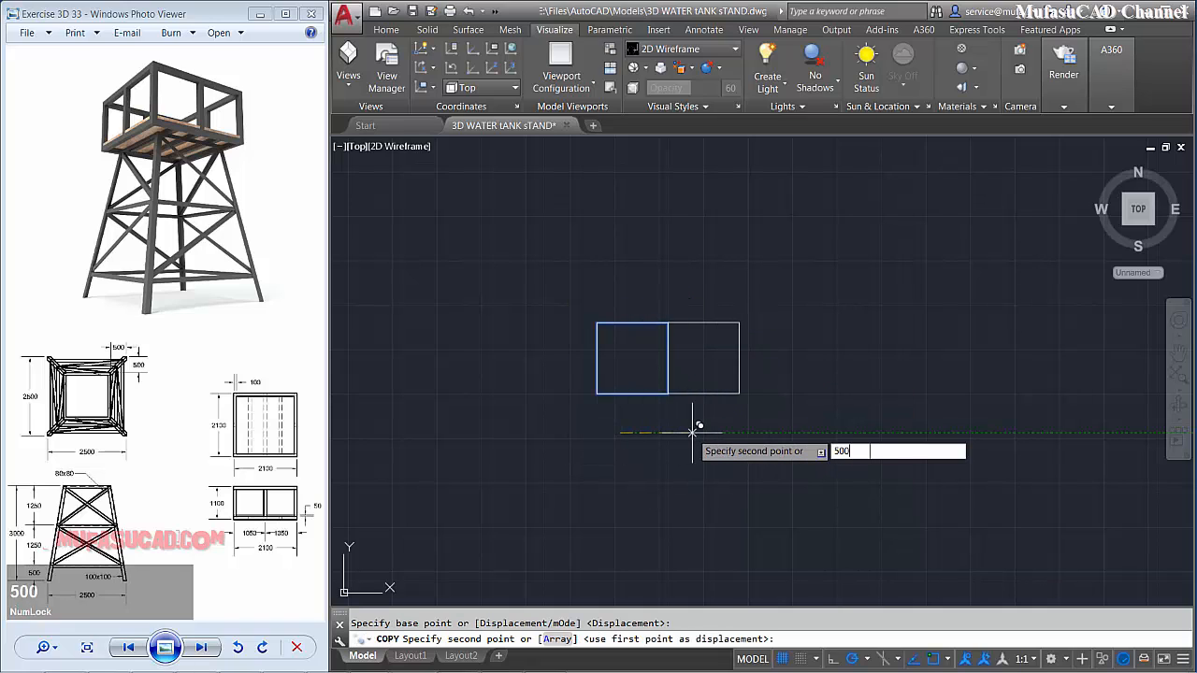
text(00)
key(space)
key(space)
- Move the copied square 500 units straight down in the Top view
scroll(772, 430, down, 2)
middle_drag(770, 432, 703, 405)
text(m)
key(space)
click(856, 314)
click(753, 411)
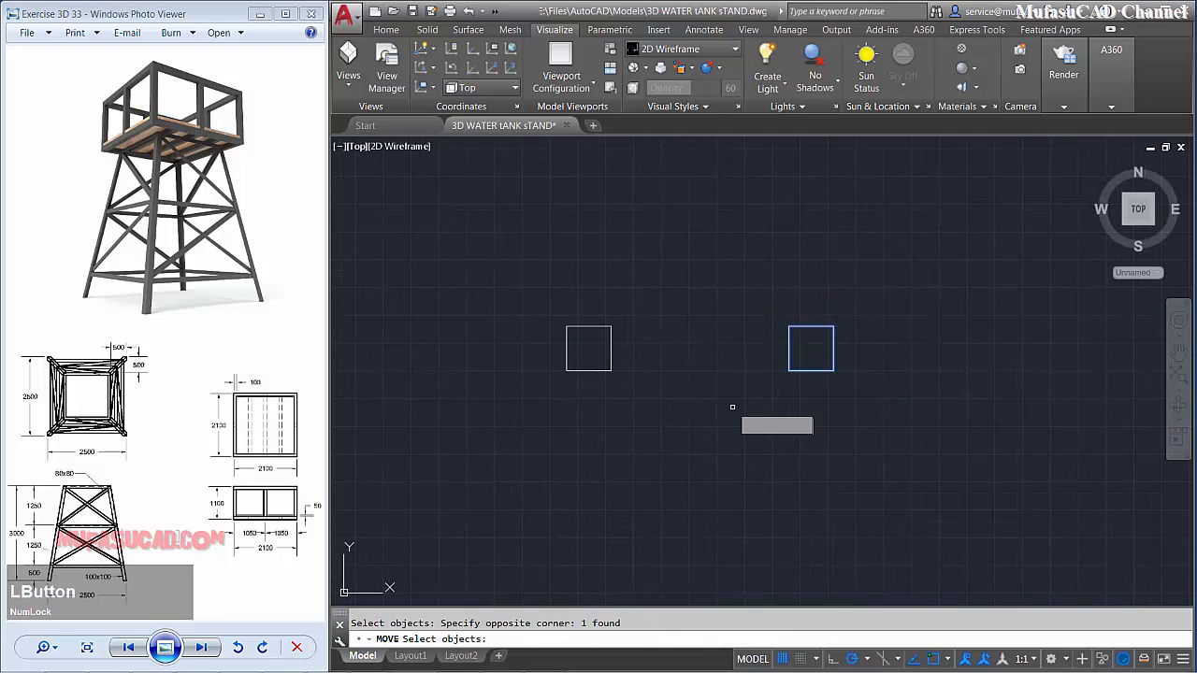
key(space)
click(702, 312)
text(500)
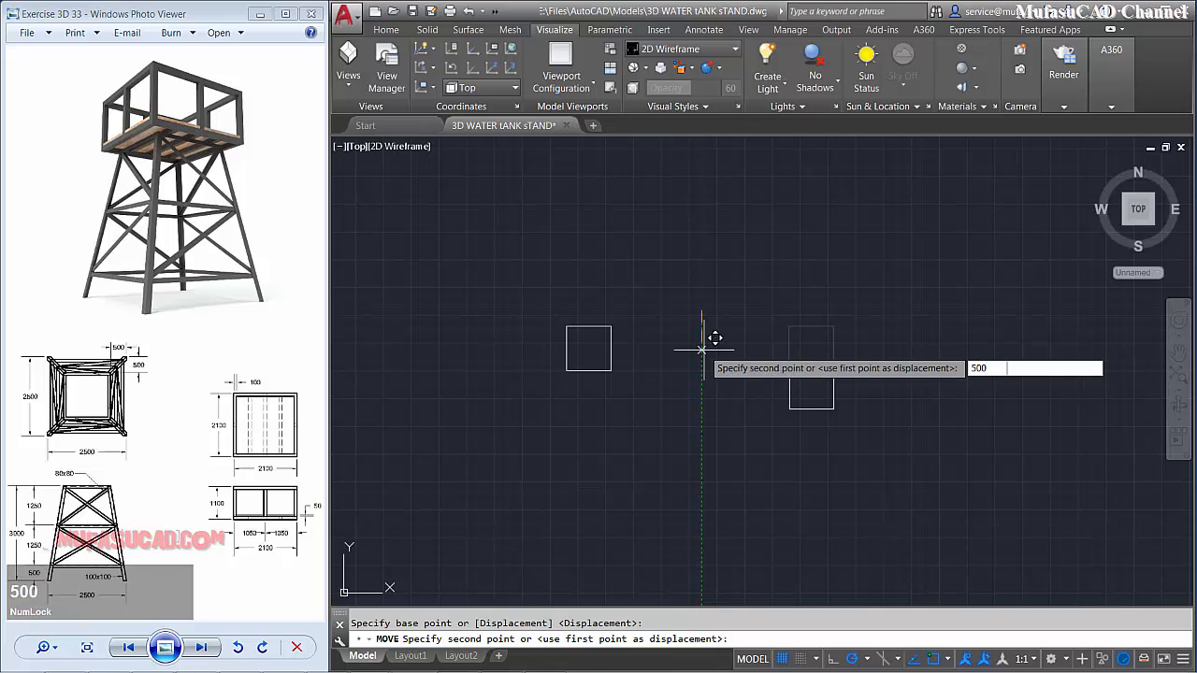
key(space)
- Switch the viewport to the Left view to work on a vertical plane
scroll(708, 376, down, 2)
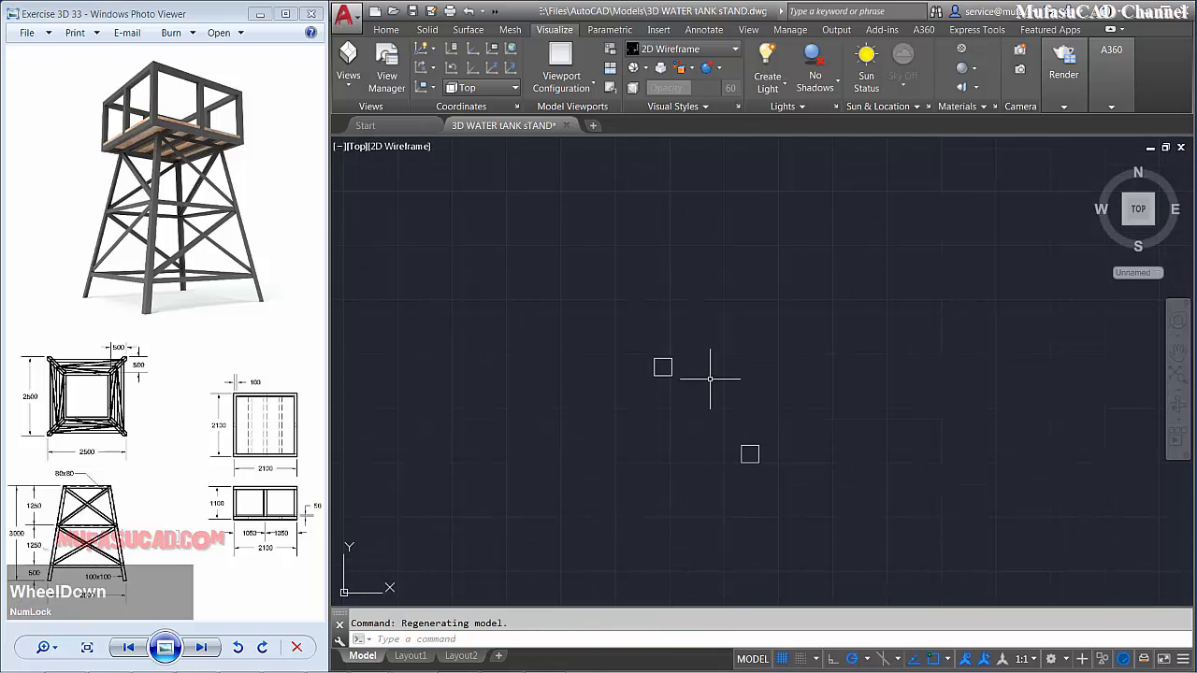
middle_drag(708, 377, 705, 389)
click(357, 147)
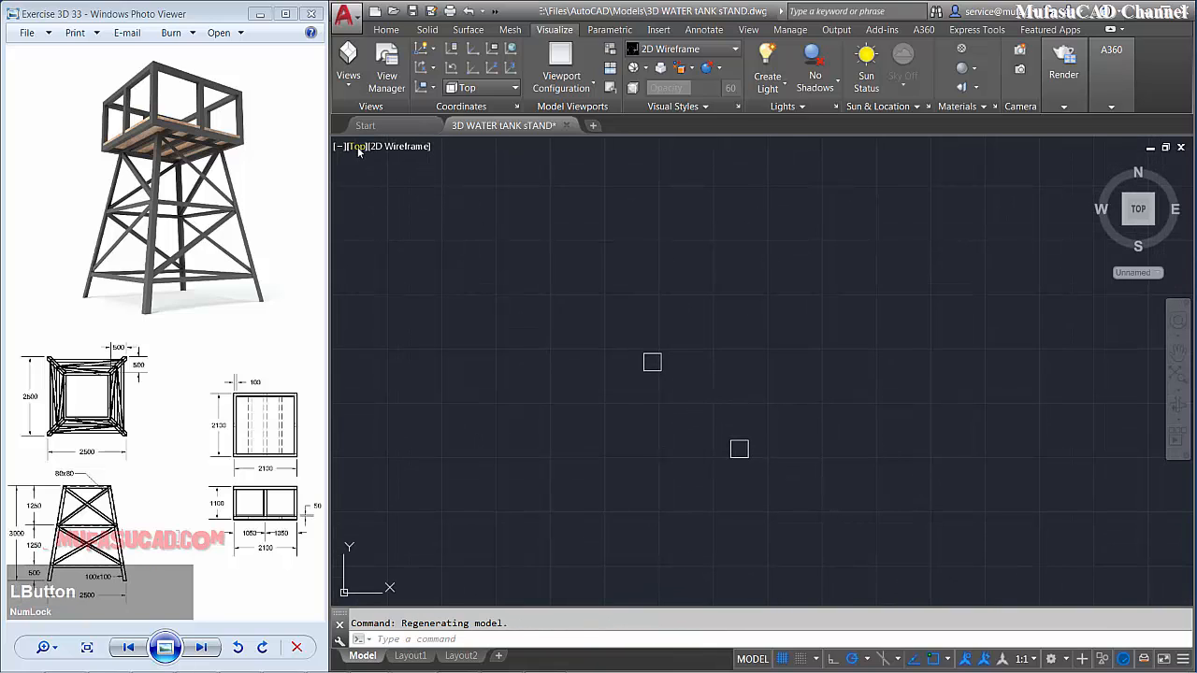
click(382, 212)
scroll(668, 322, down, 2)
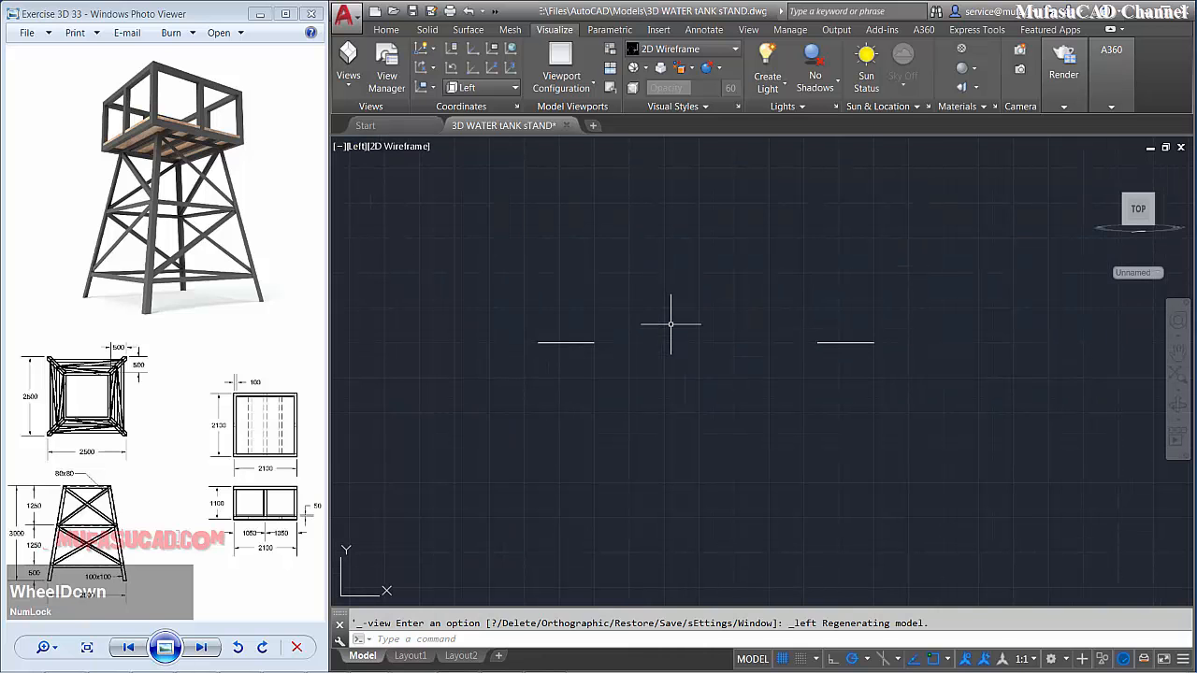
middle_drag(686, 322, 693, 426)
scroll(727, 355, down, 4)
- Move the copied square 3000 units vertically upward above the base square
text(m)
key(space)
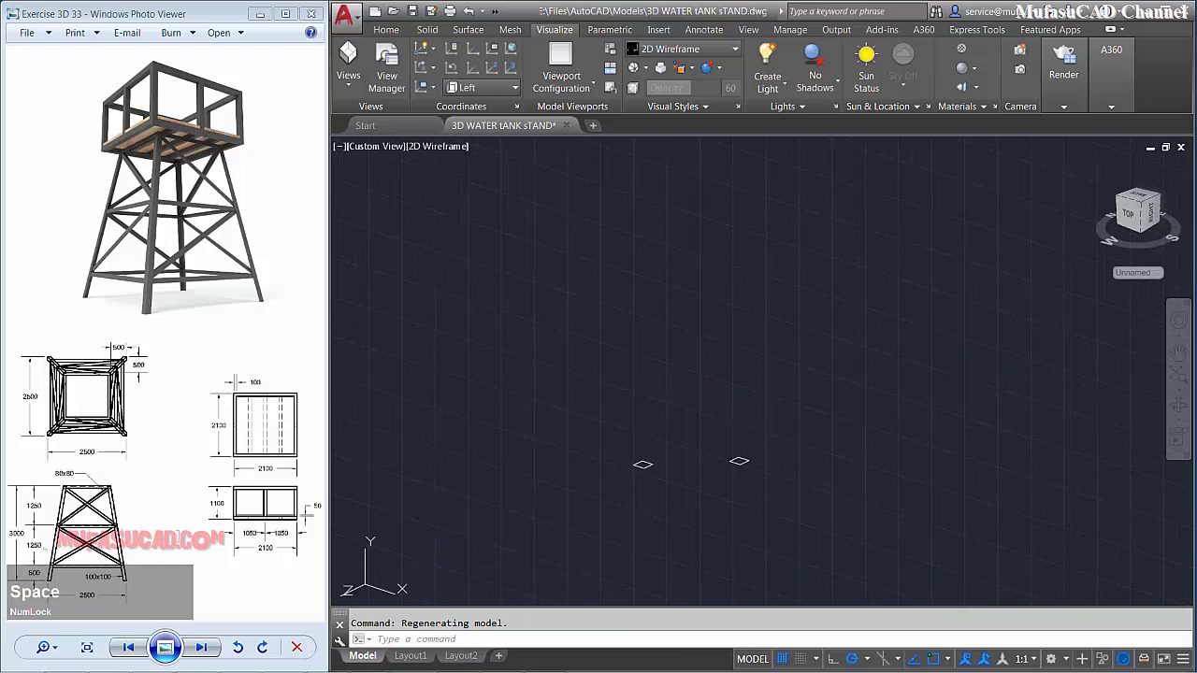
click(774, 428)
click(725, 496)
key(space)
click(798, 434)
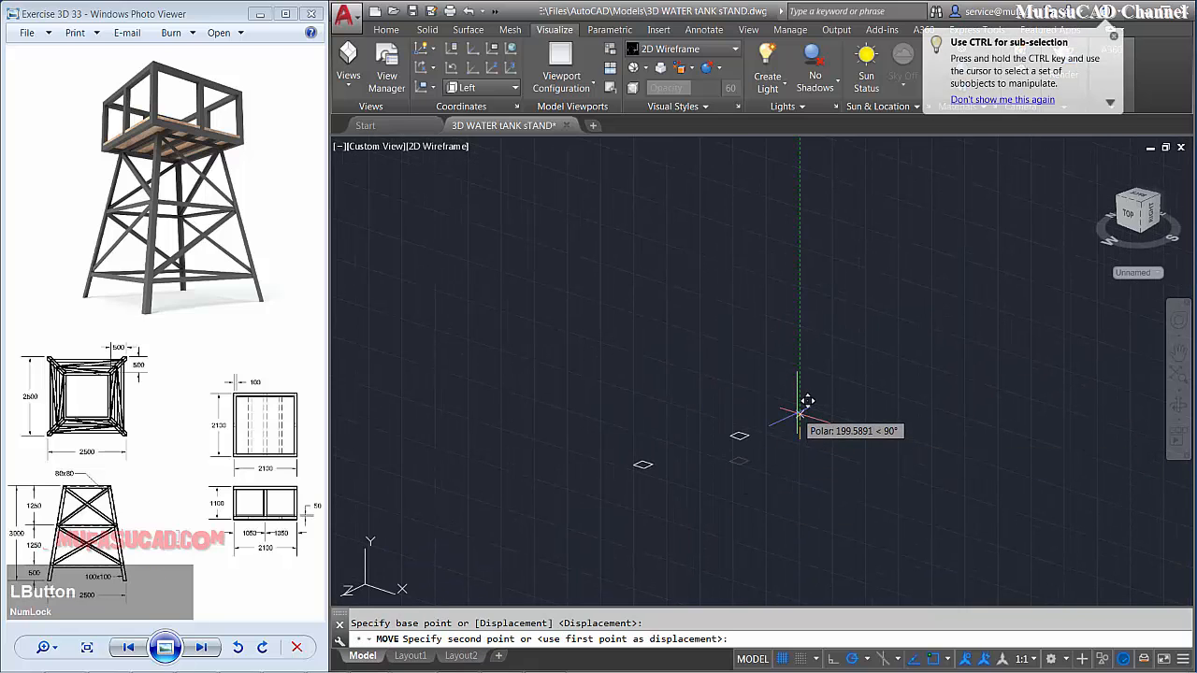
text(3)
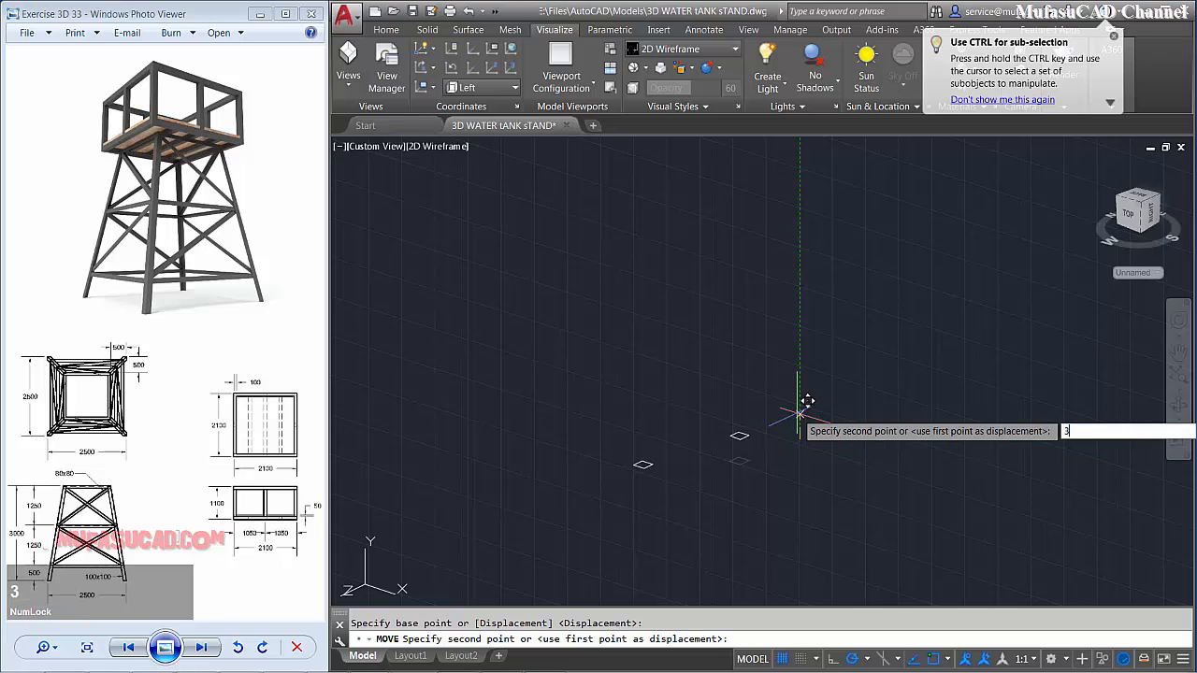
text(000)
key(space)
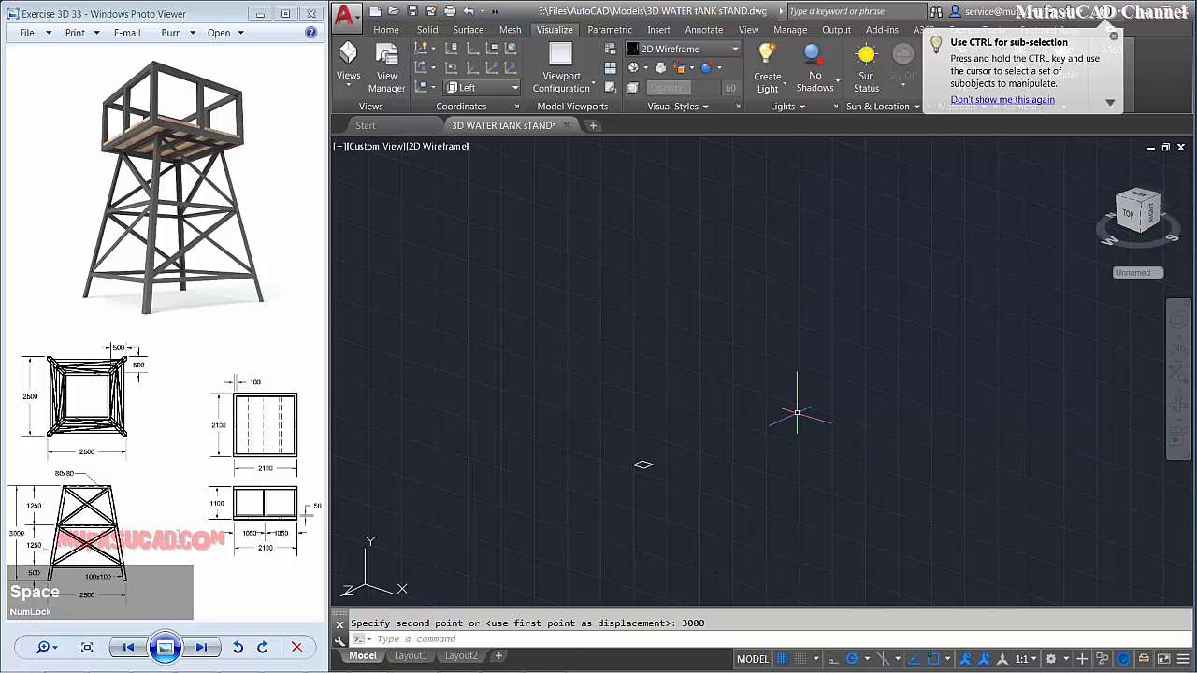
- Loft a solid leg from the base square to the raised square using cross sections only
scroll(777, 396, down, 1)
scroll(762, 422, up, 1)
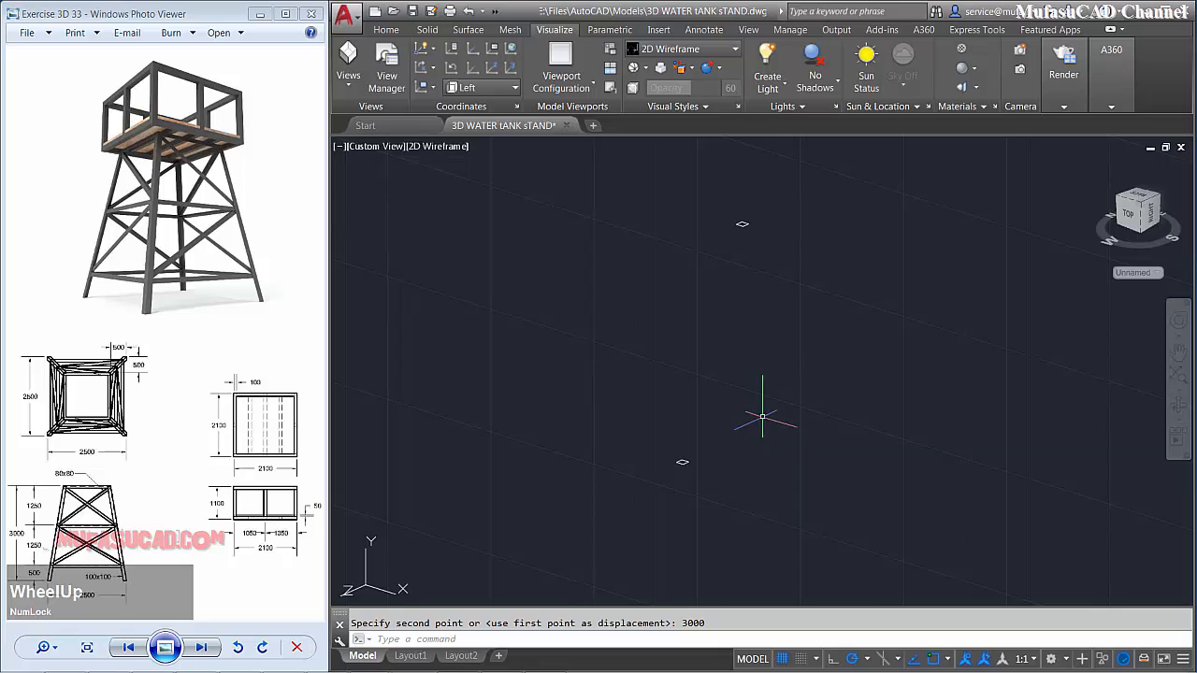
middle_drag(762, 418, 752, 437)
text(lof)
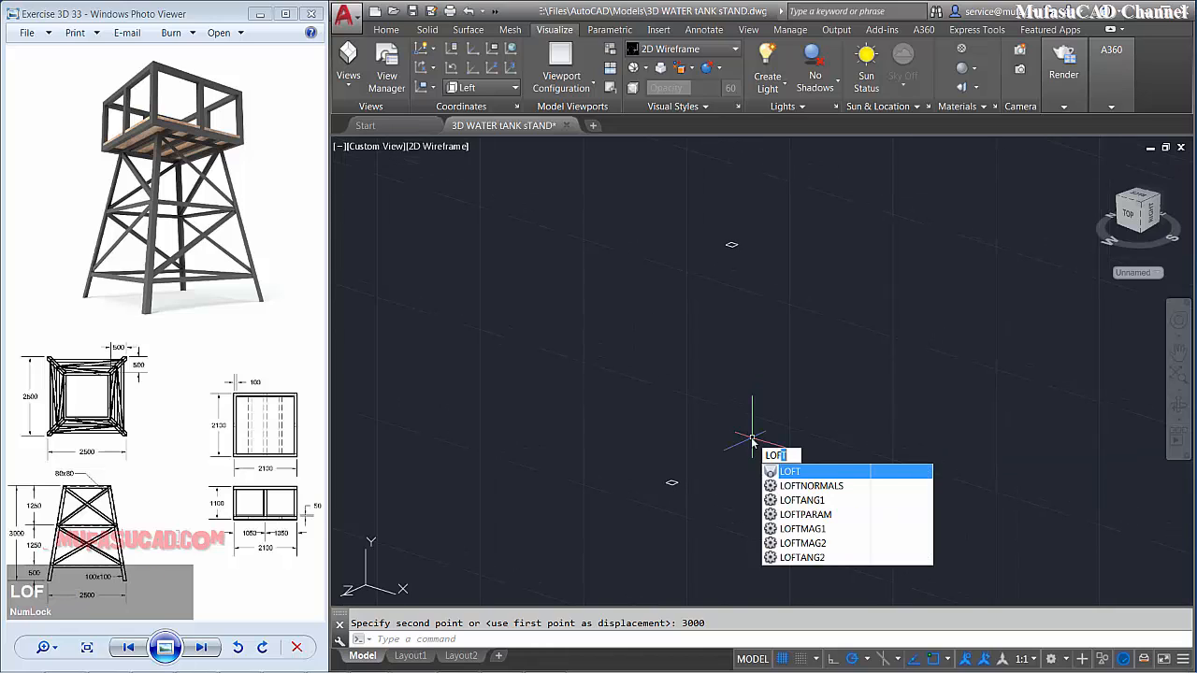
text(t)
key(space)
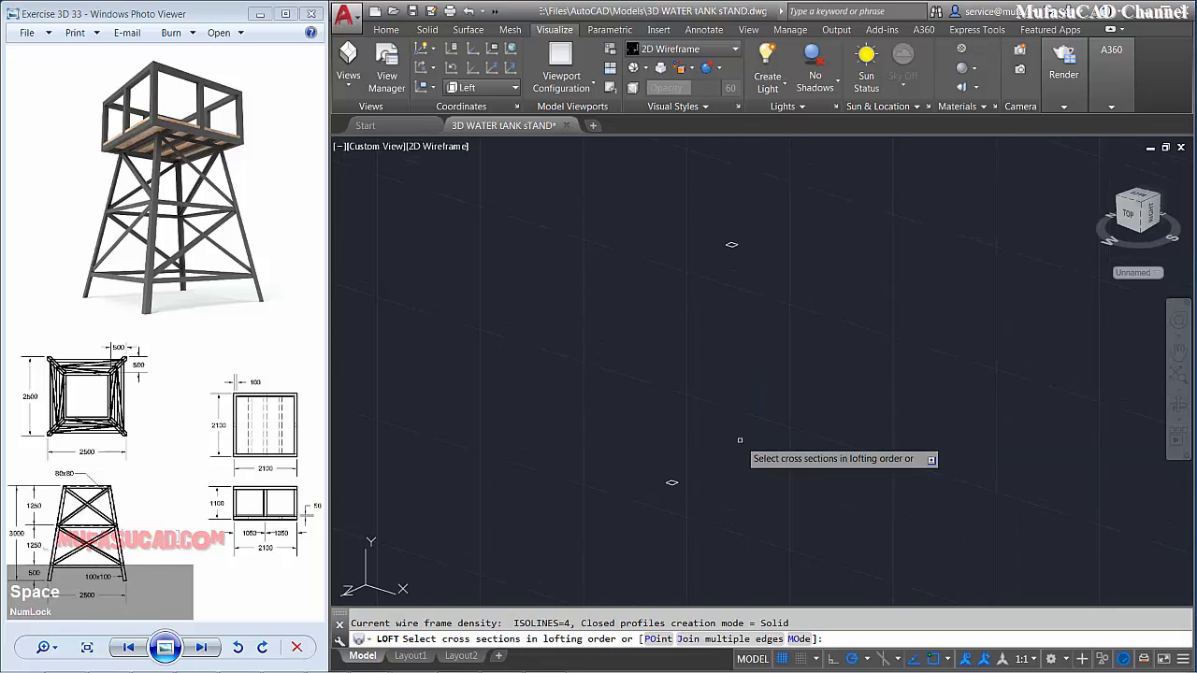
click(672, 482)
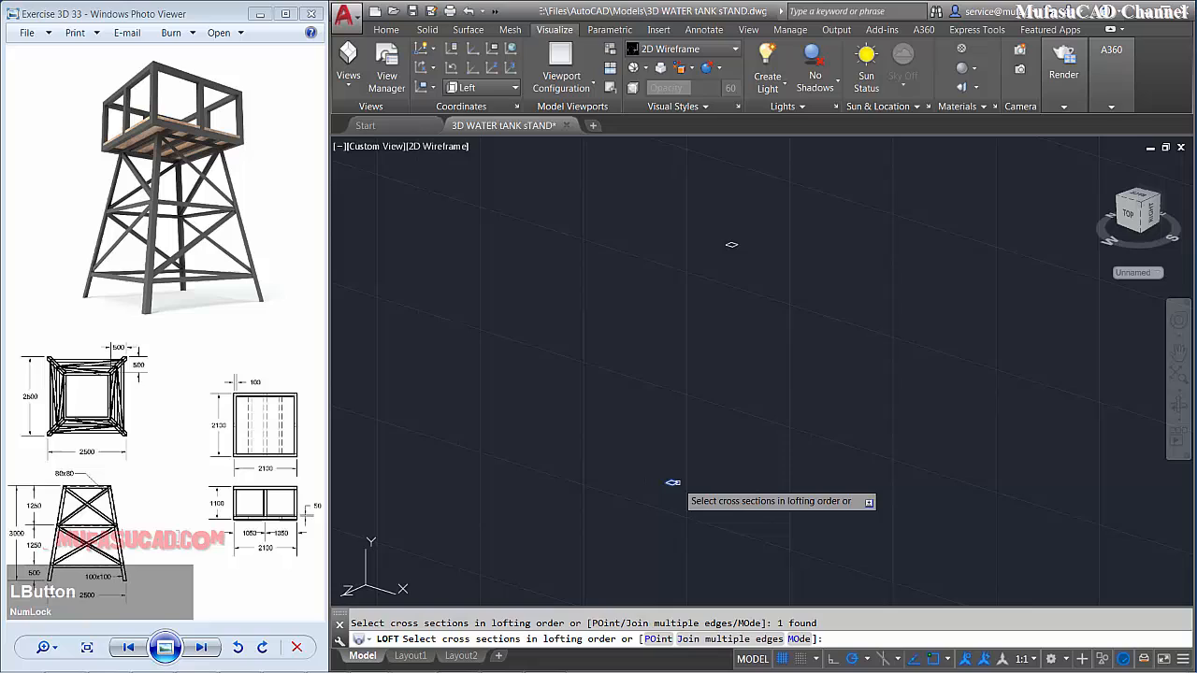
click(731, 245)
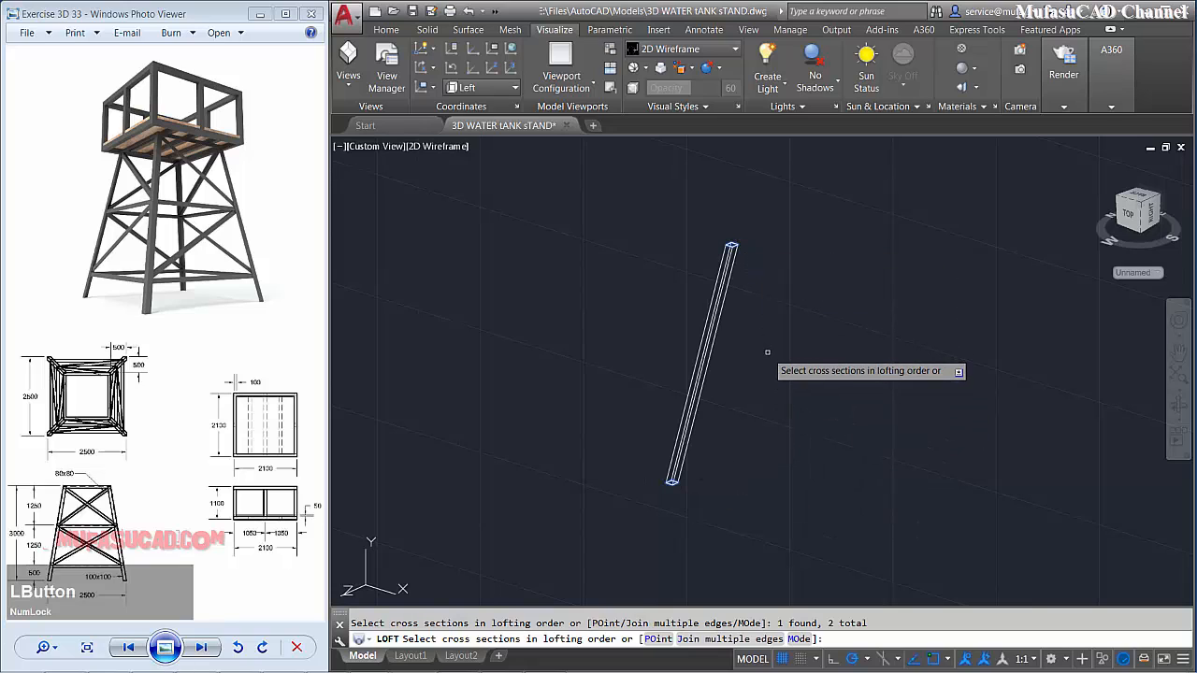
key(space)
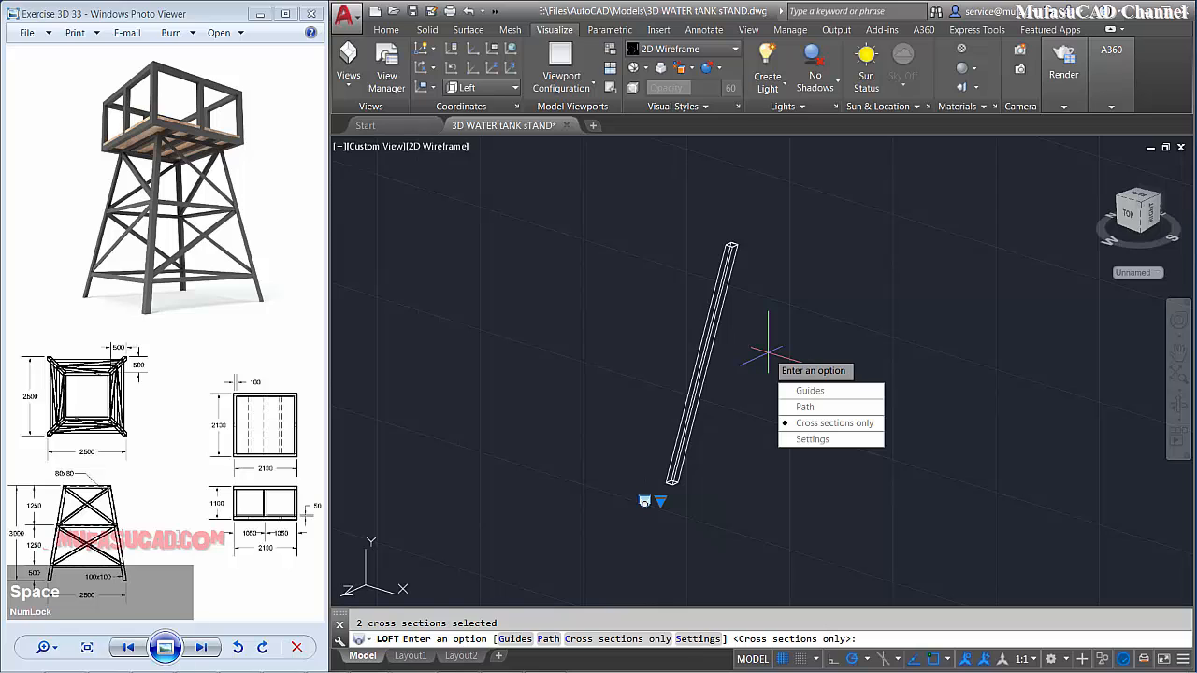
key(space)
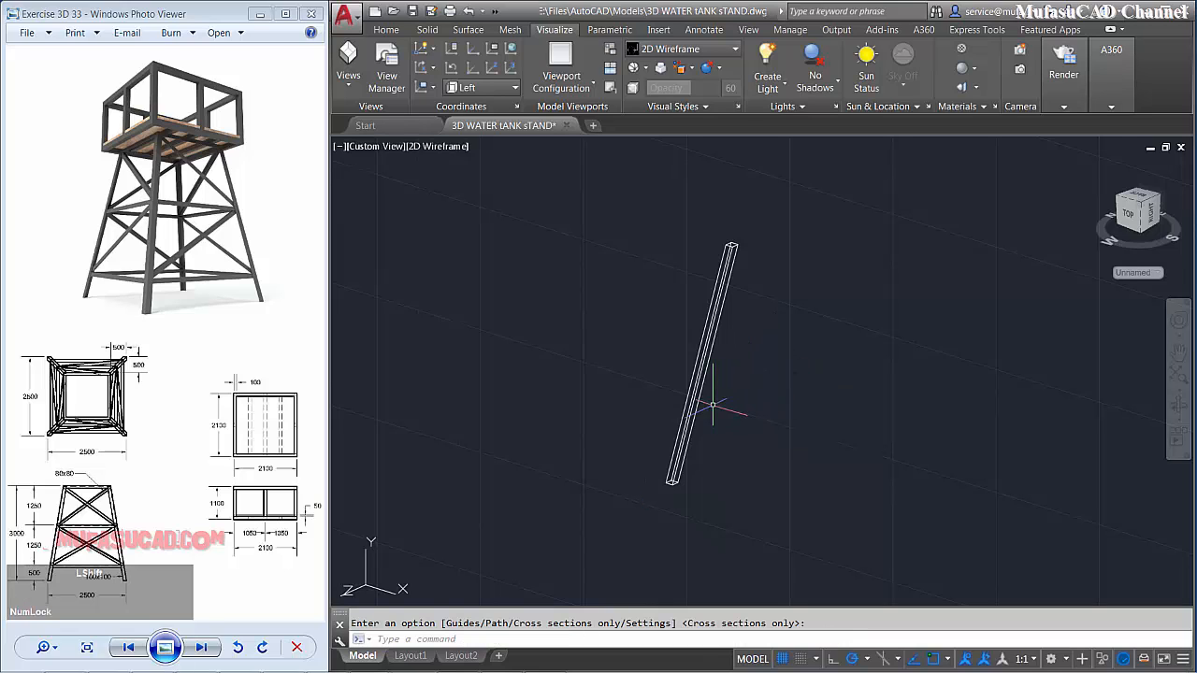
- In the Left view, draw a 2500-unit horizontal line rightward from the leg's outer bottom corner
shift+middle_drag(712, 405, 748, 420)
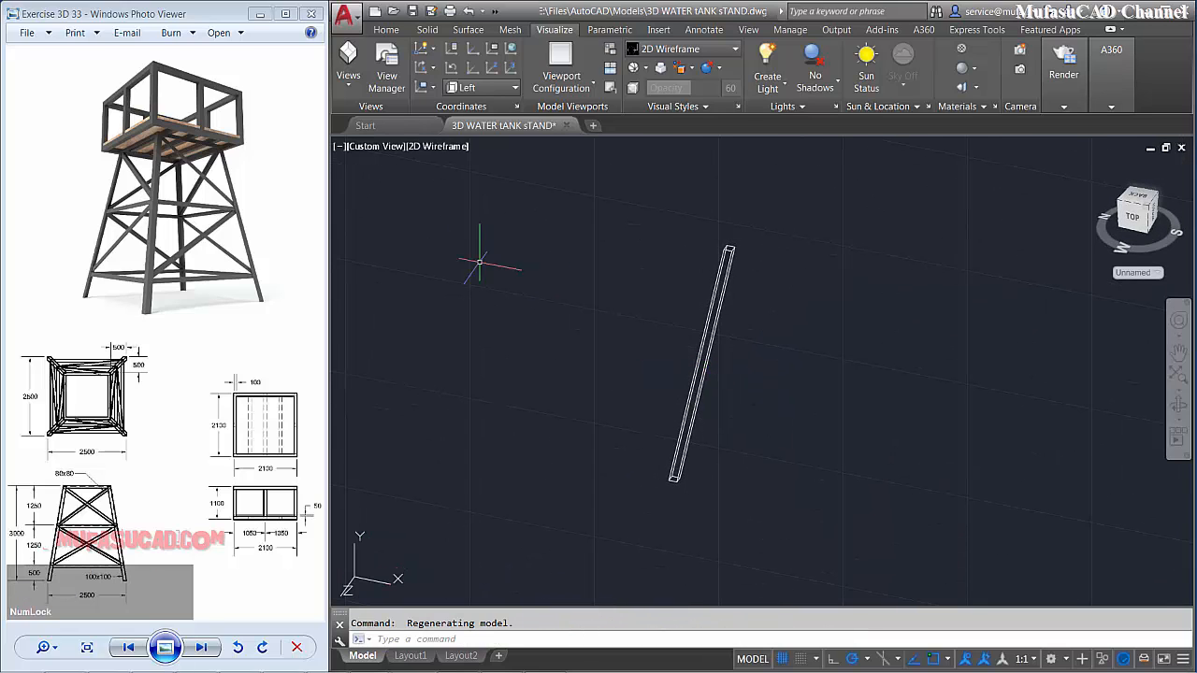
click(374, 148)
click(408, 211)
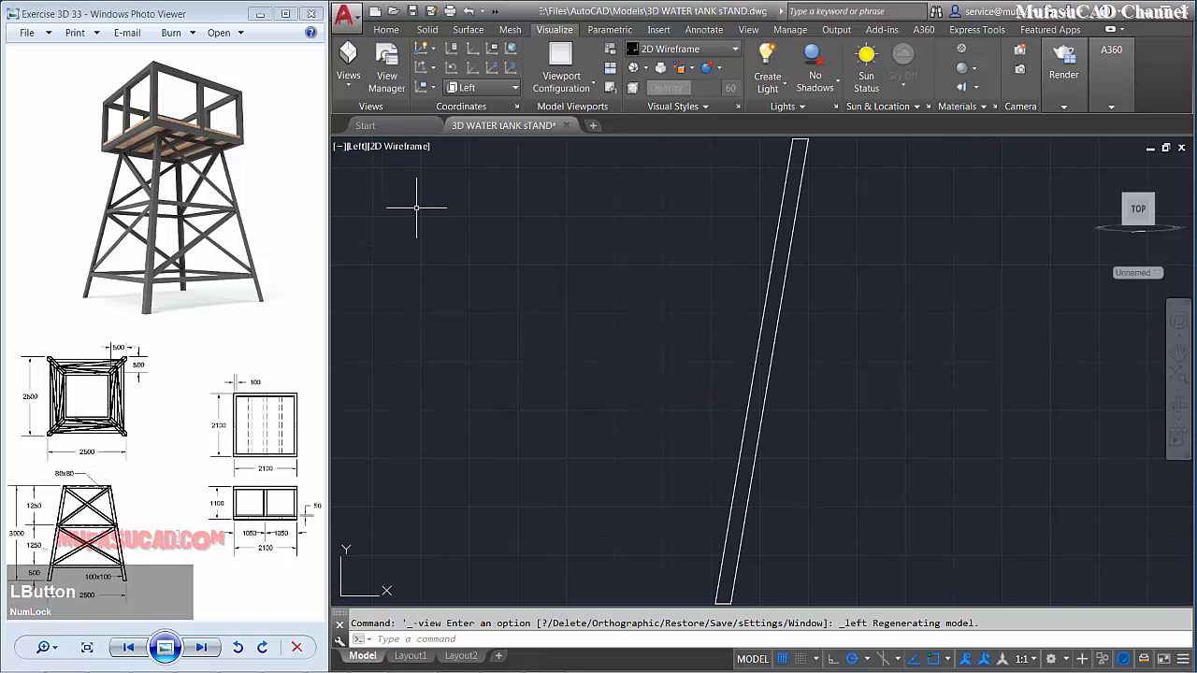
middle_drag(755, 593, 646, 464)
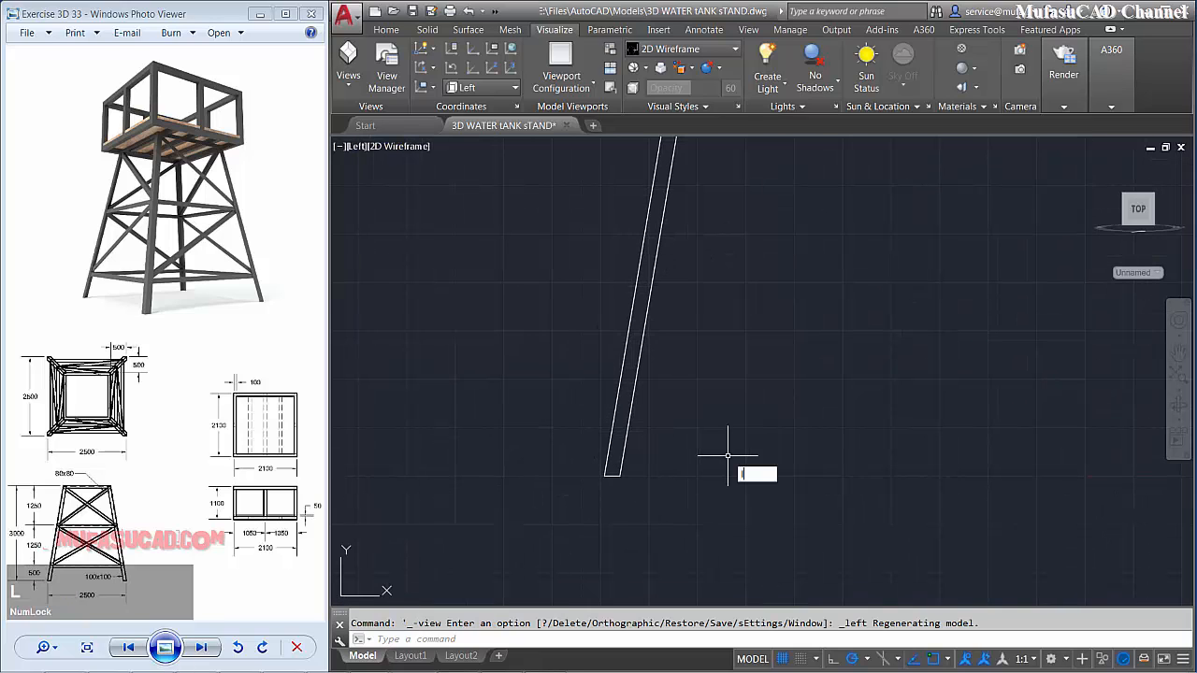
key(space)
click(605, 476)
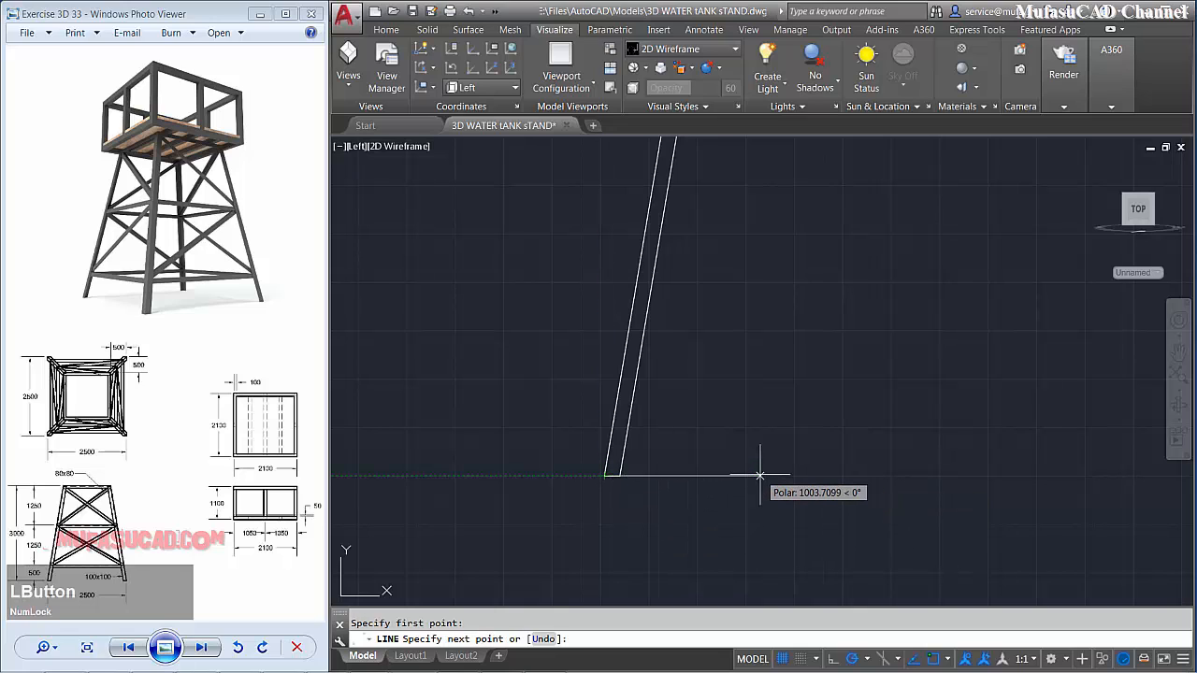
text(2500)
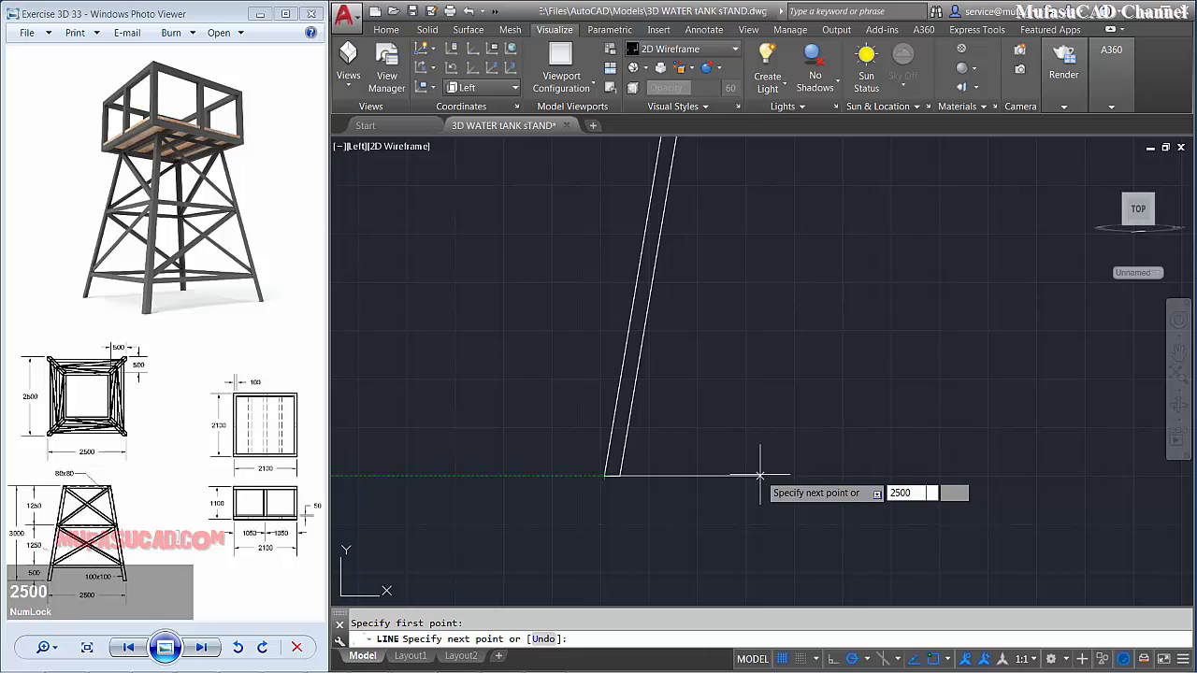
key(space)
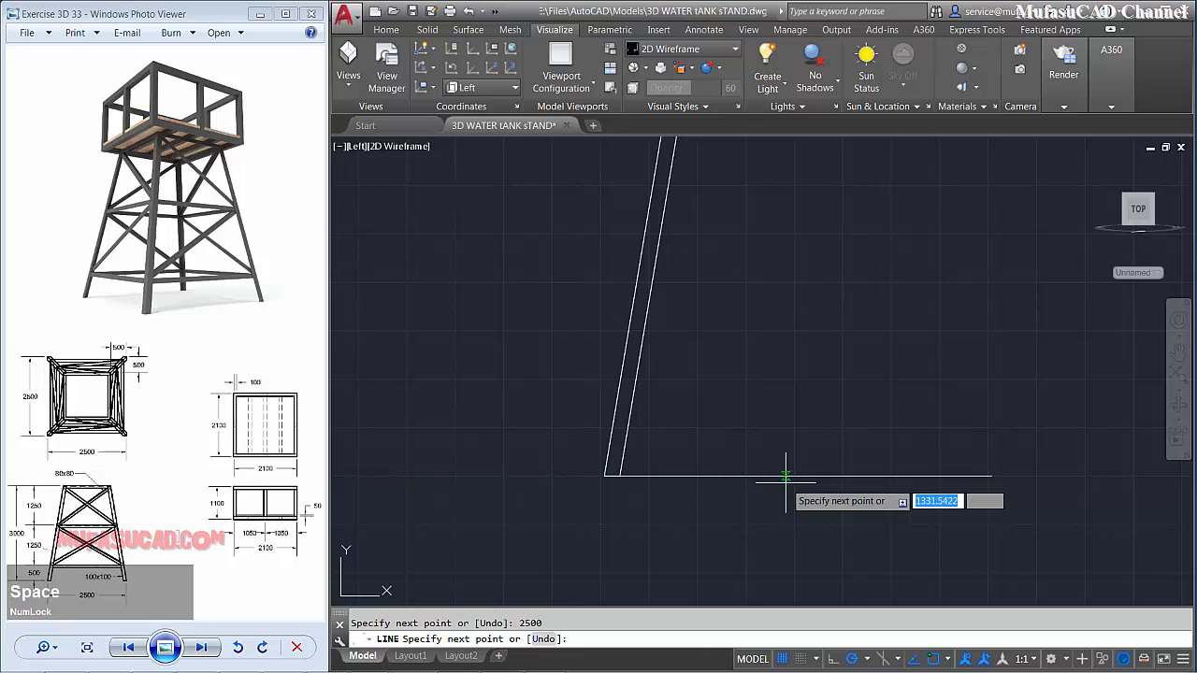
- Mirror the leg about a vertical axis through the midpoint of the 2500-unit base line, keeping the original
middle_drag(821, 436, 758, 459)
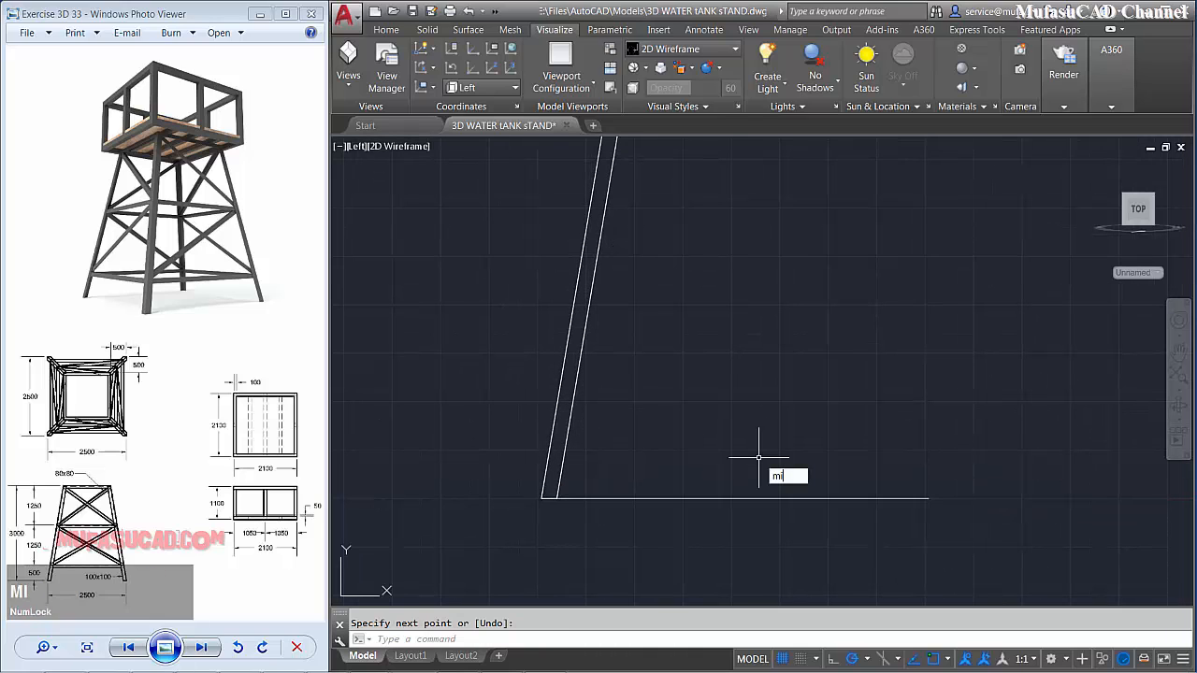
key(space)
click(690, 272)
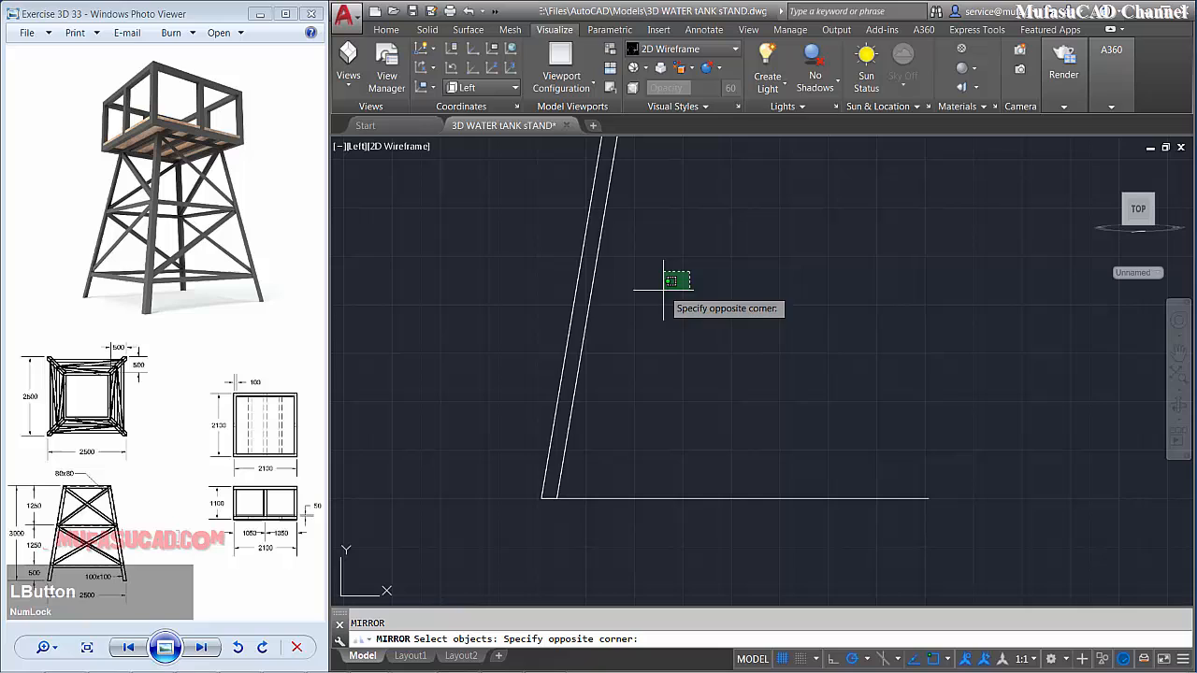
click(522, 365)
key(space)
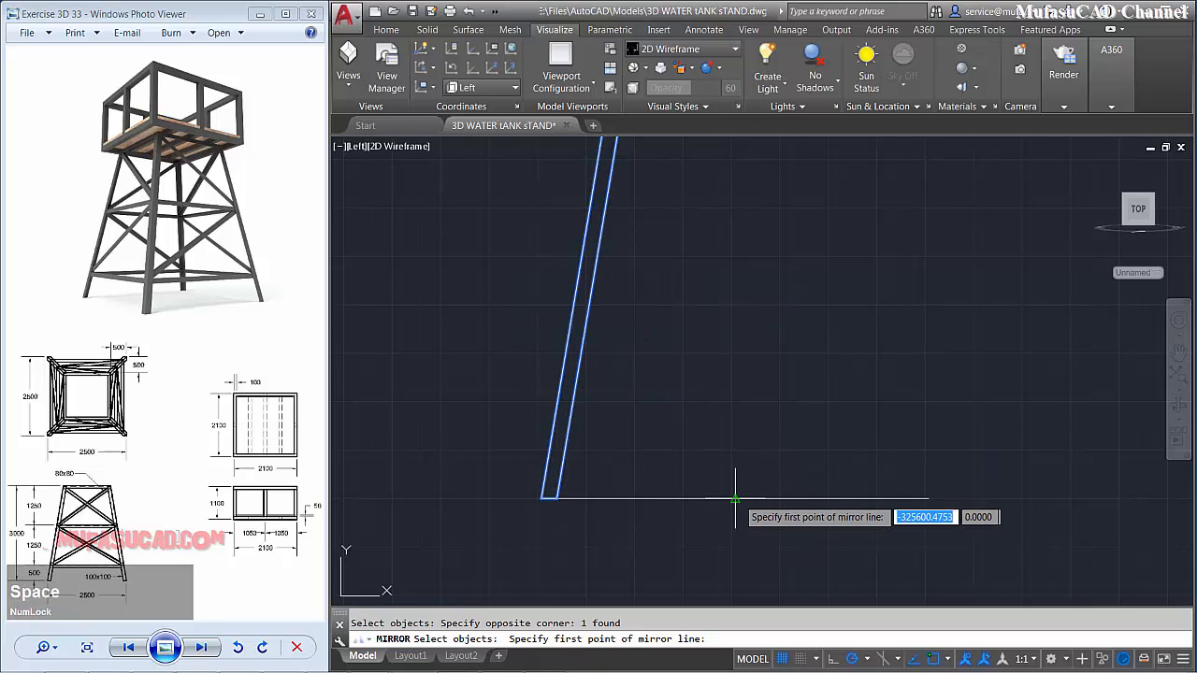
click(735, 499)
click(735, 534)
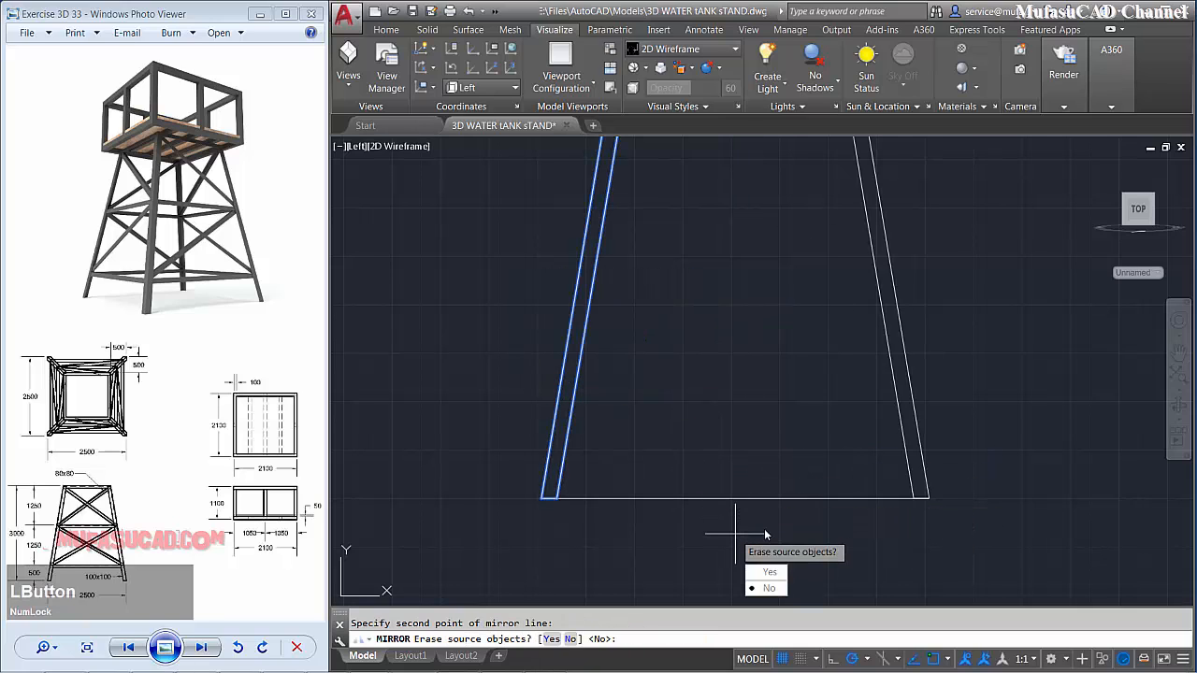
key(space)
scroll(823, 489, down, 3)
middle_drag(880, 481, 760, 499)
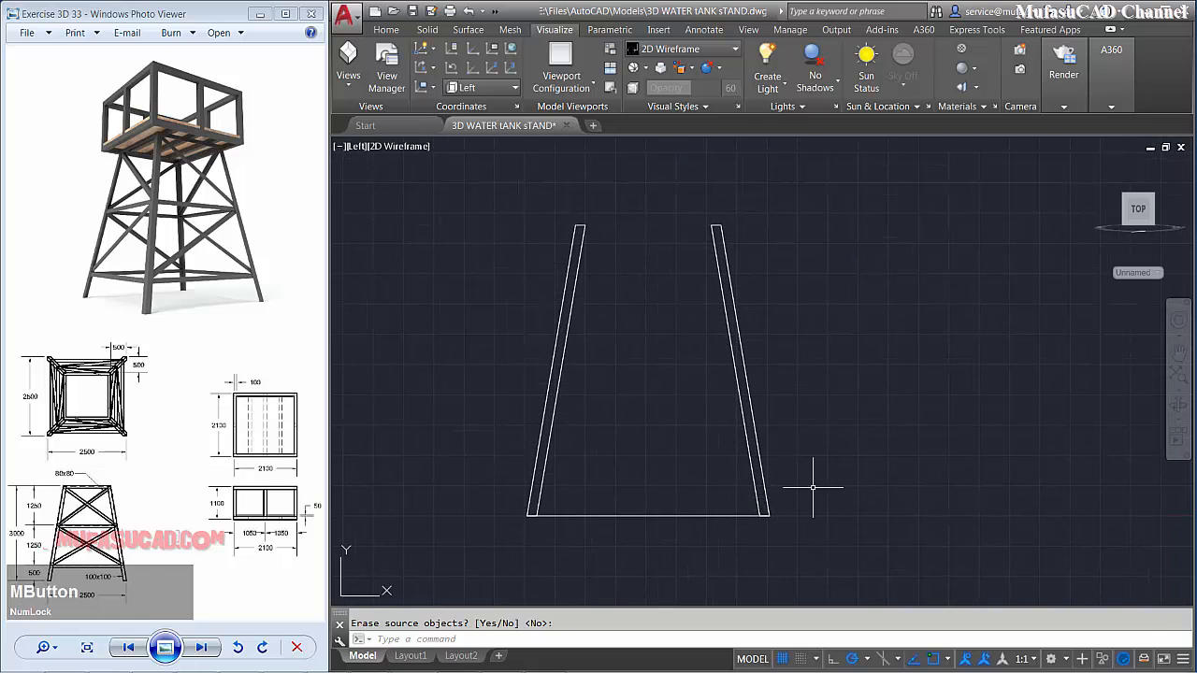
- Draw a 3000-unit vertical line upward from the mirrored leg's outer bottom corner
key(space)
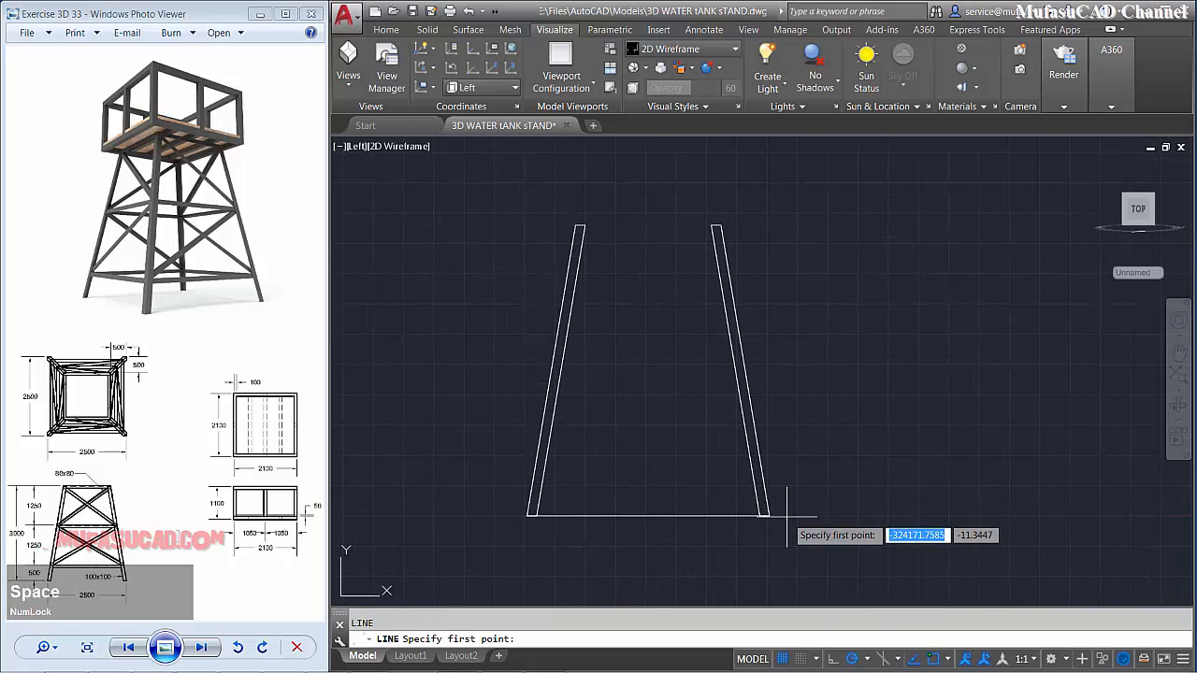
click(768, 515)
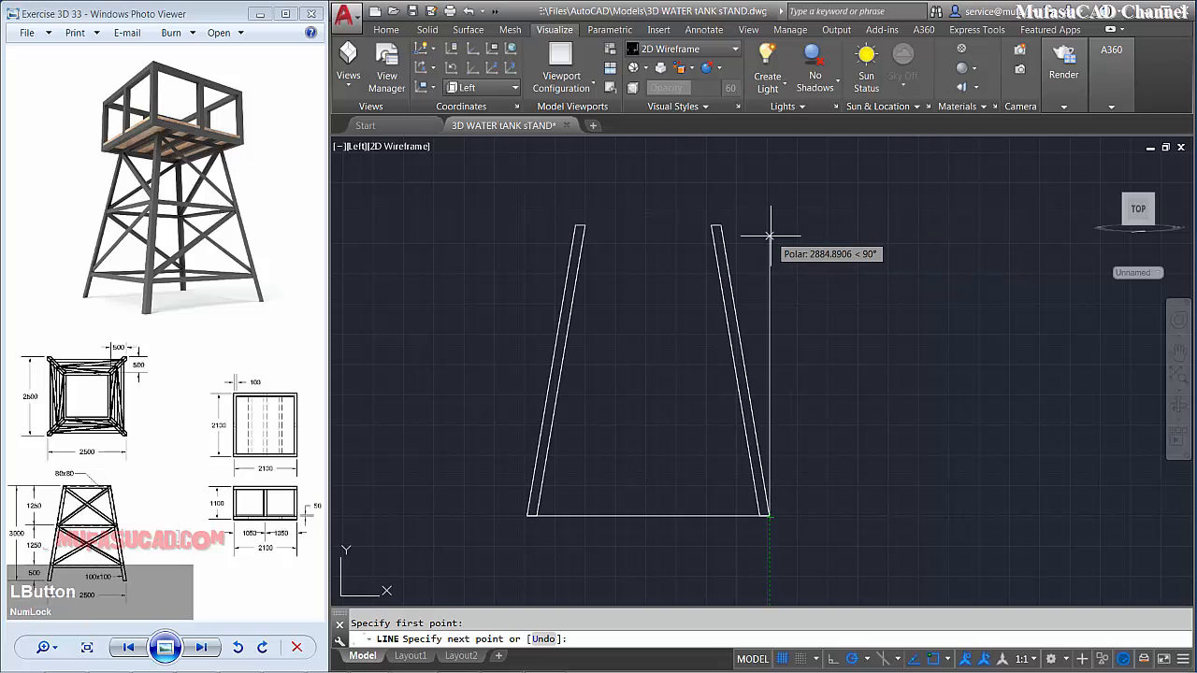
text(30)
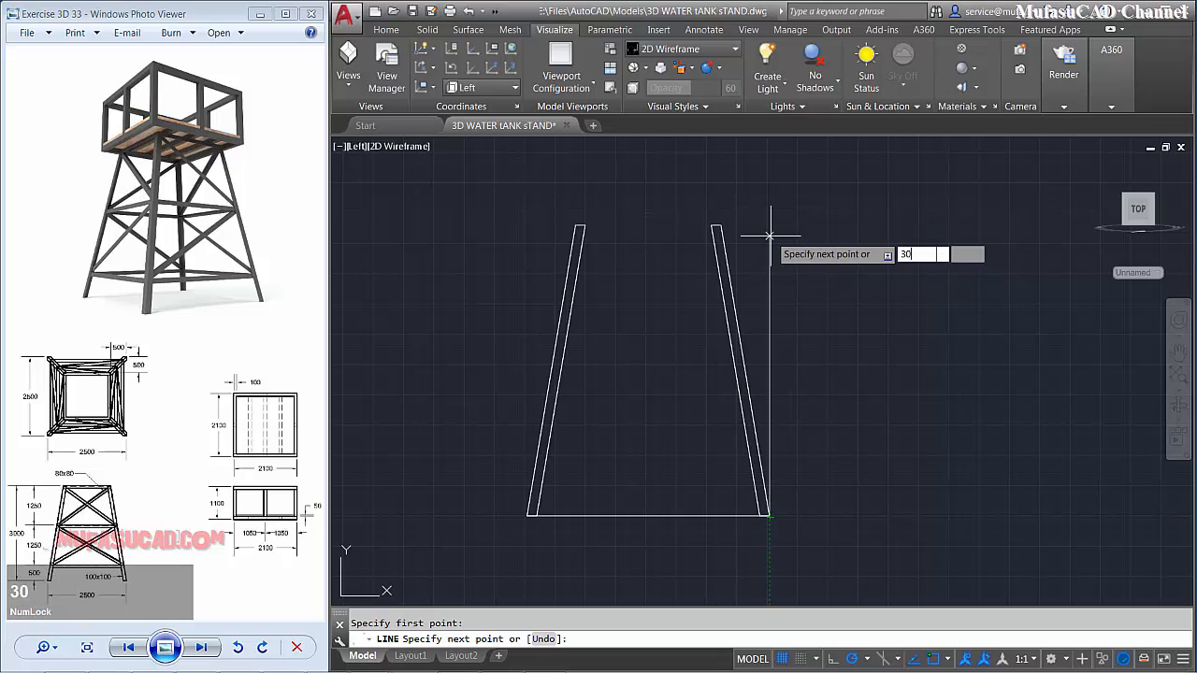
text(00)
key(space)
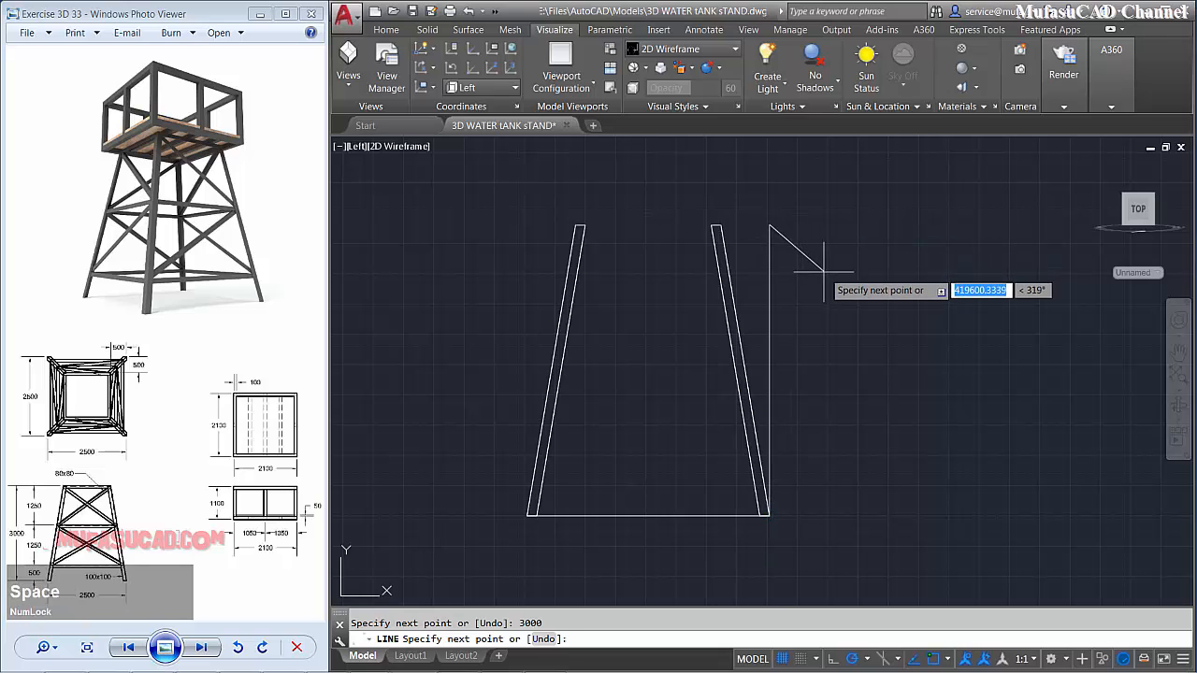
key(space)
- Draw a horizontal line across both legs, starting on the vertical line 500 units above the mirrored leg's outer bottom corner
text(l)
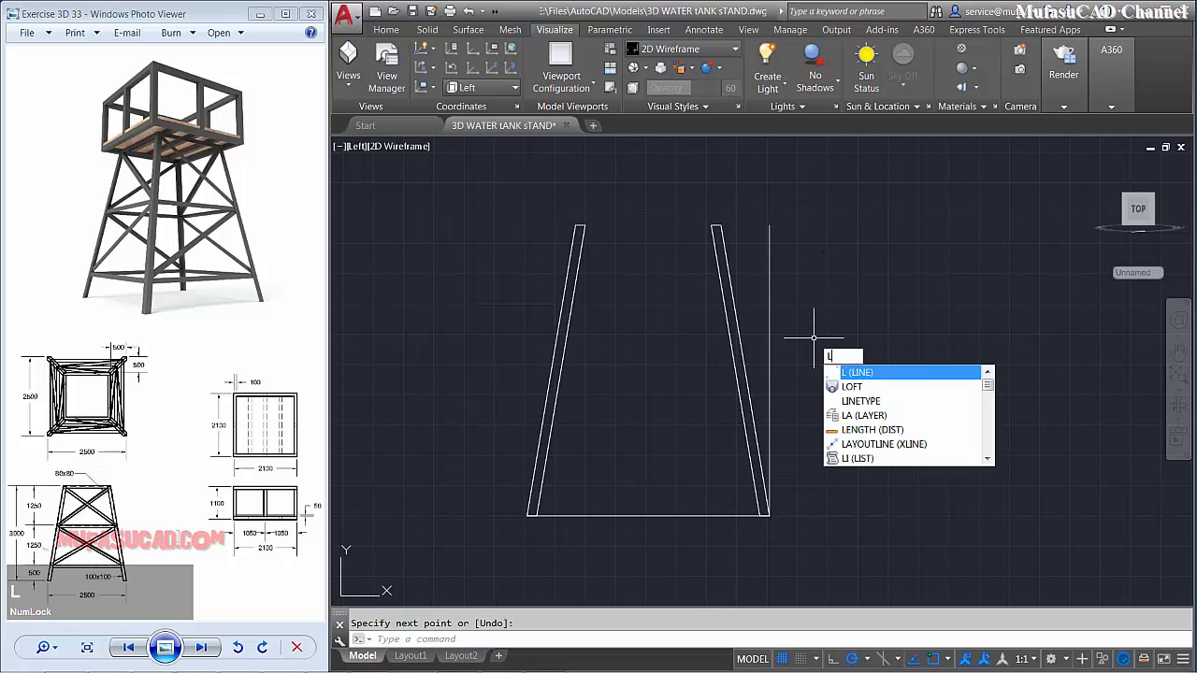
key(space)
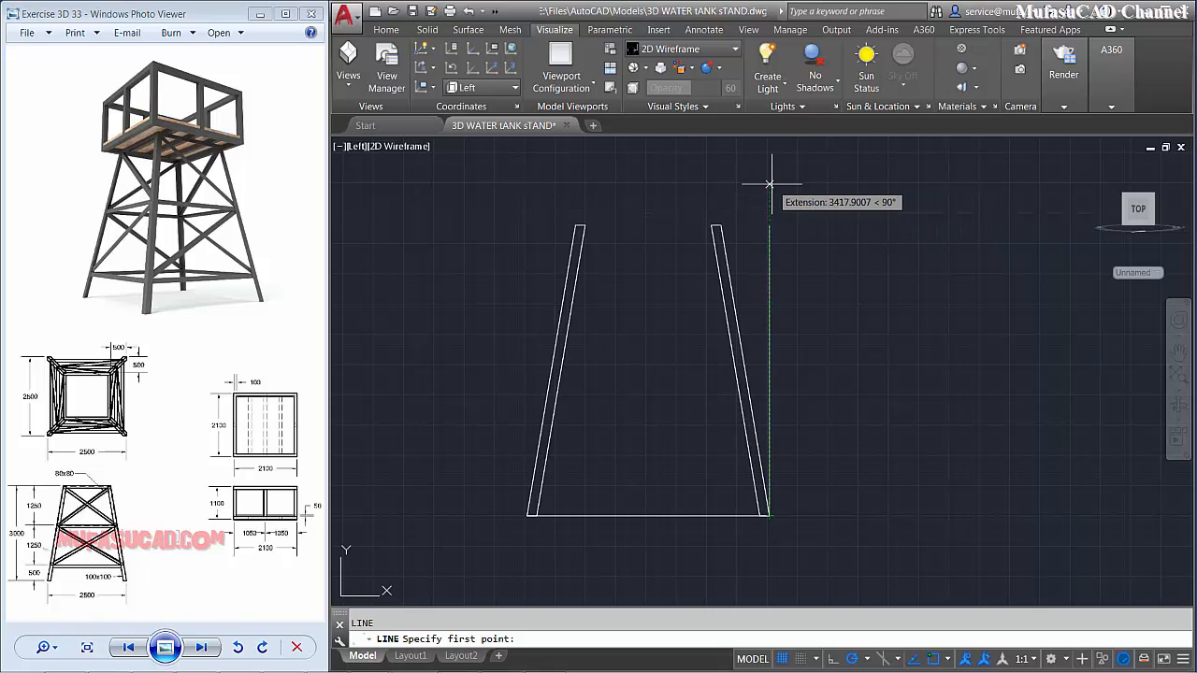
text(500)
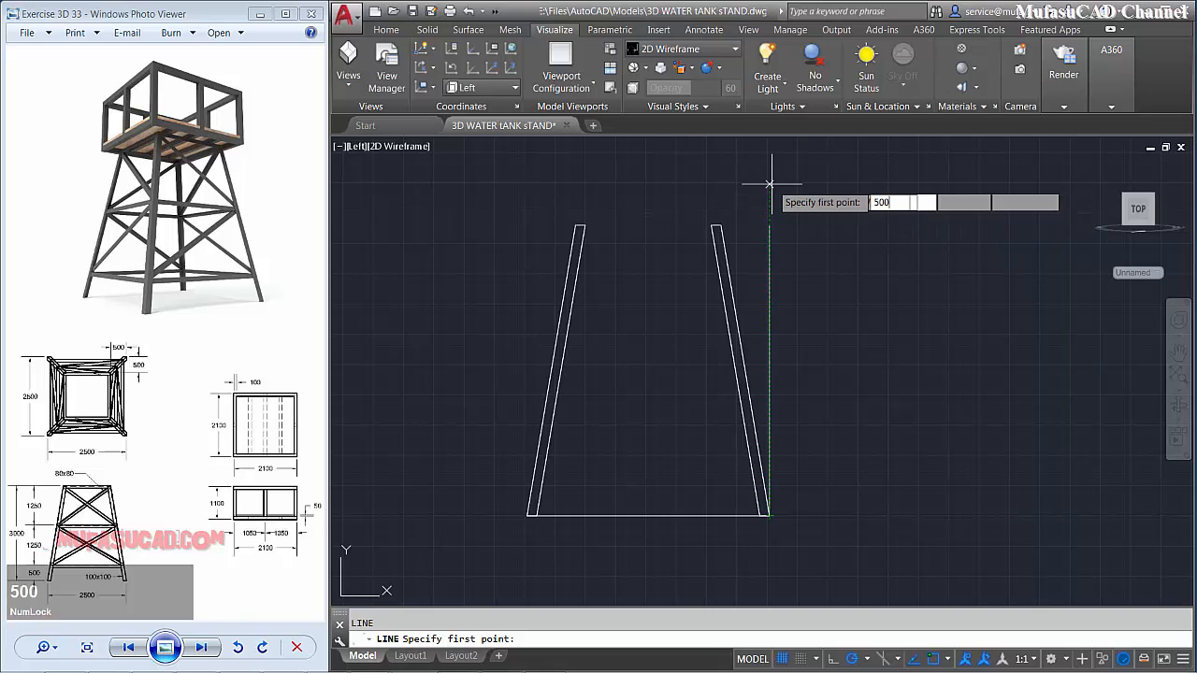
key(space)
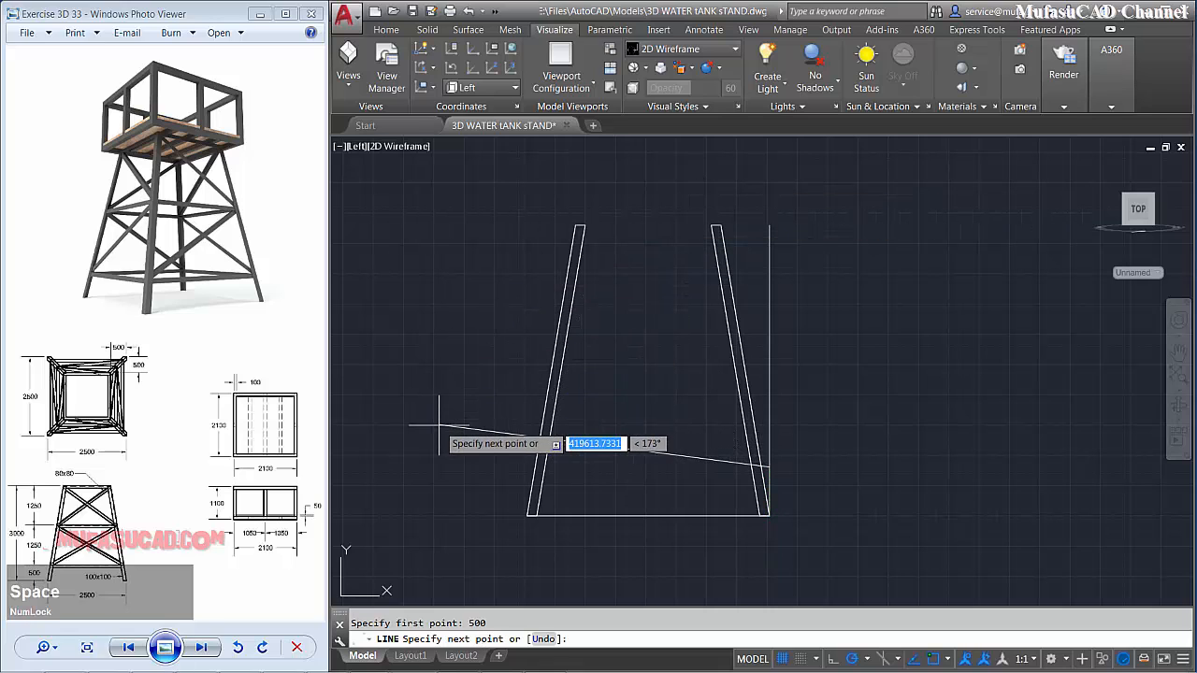
click(442, 466)
key(space)
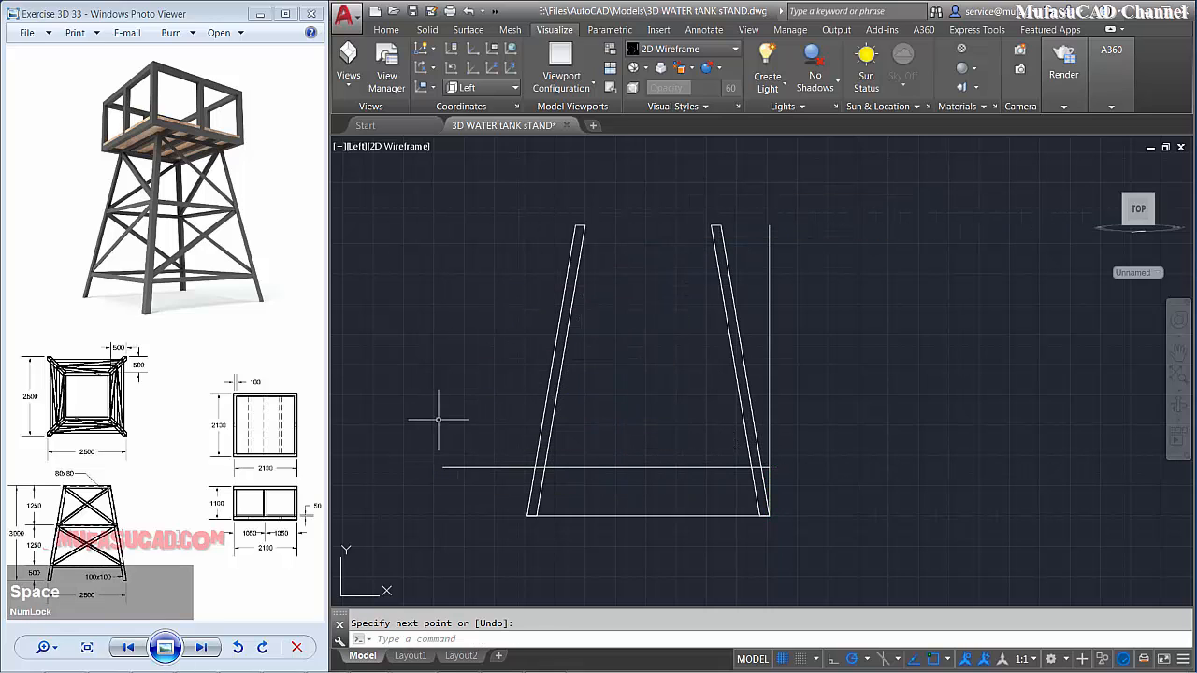
- Copy the horizontal line crossing both legs 1250 units vertically upward
text(co)
key(space)
click(472, 439)
click(412, 500)
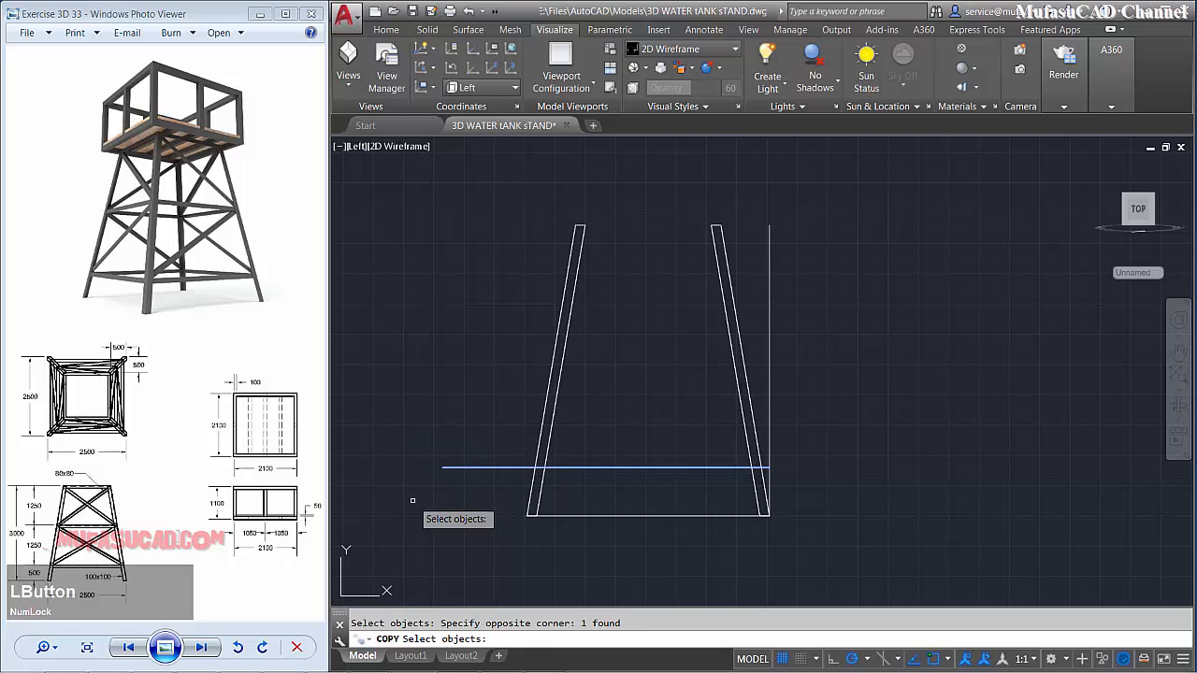
key(space)
click(380, 485)
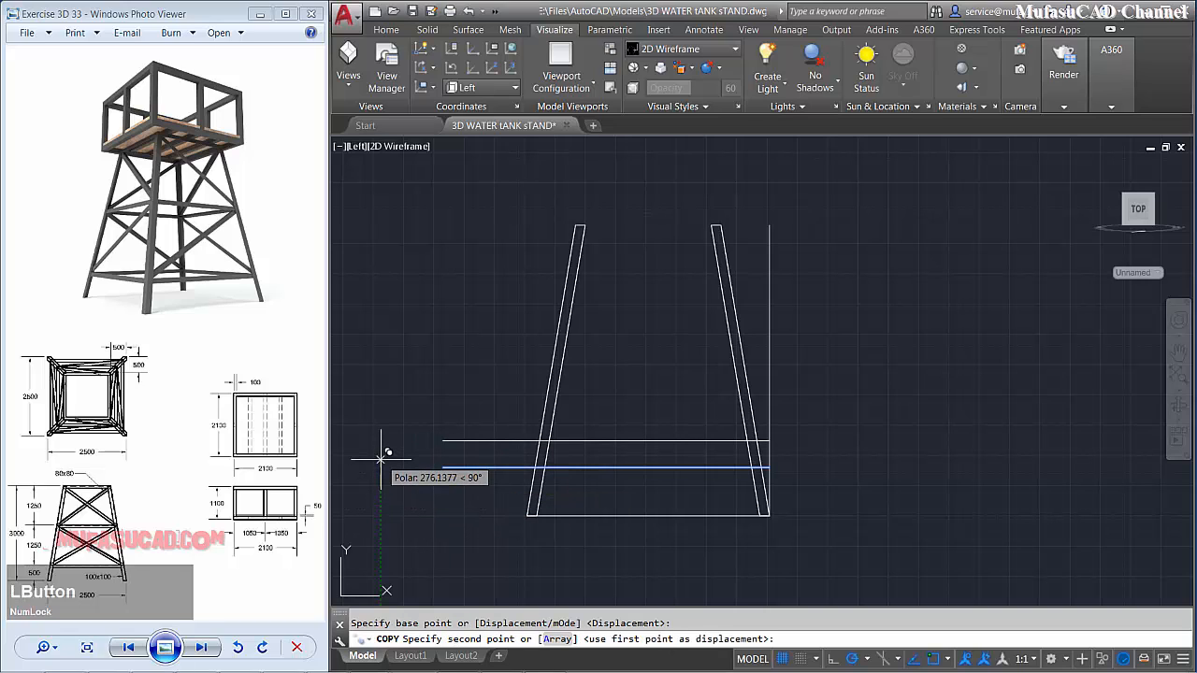
text(1)
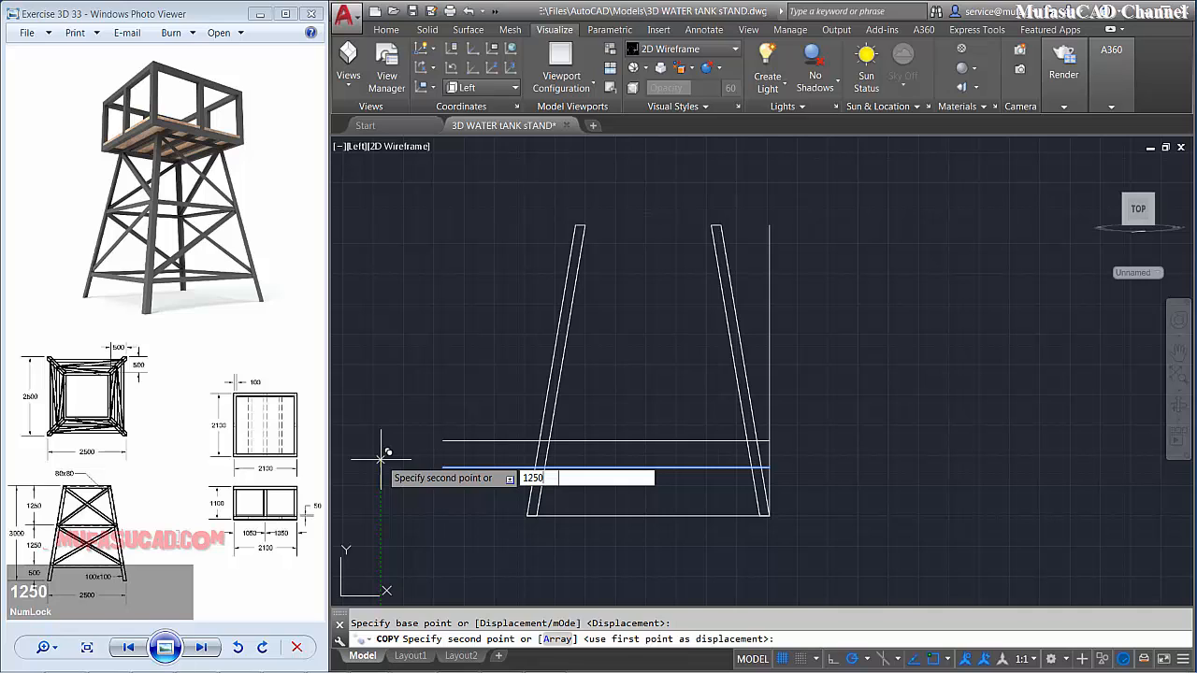
text(250)
key(space)
key(space)
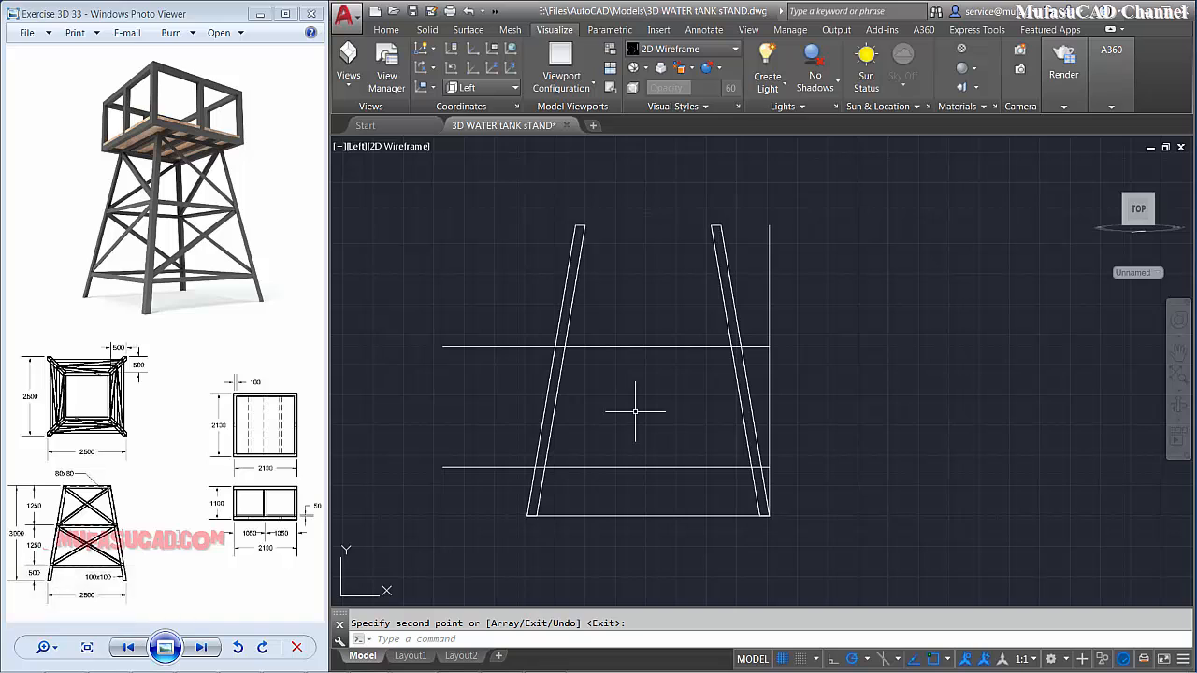
- Slice both legs along the lower horizontal crossing line, keeping both sides
text(SL)
key(space)
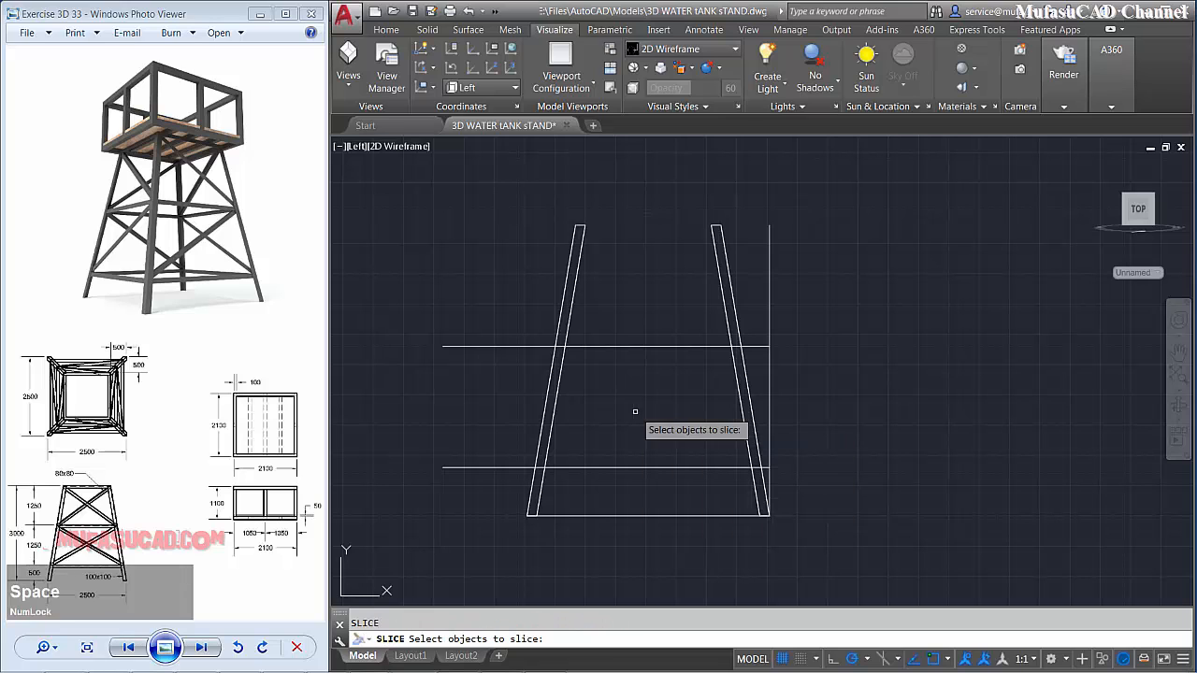
click(756, 371)
click(533, 402)
key(space)
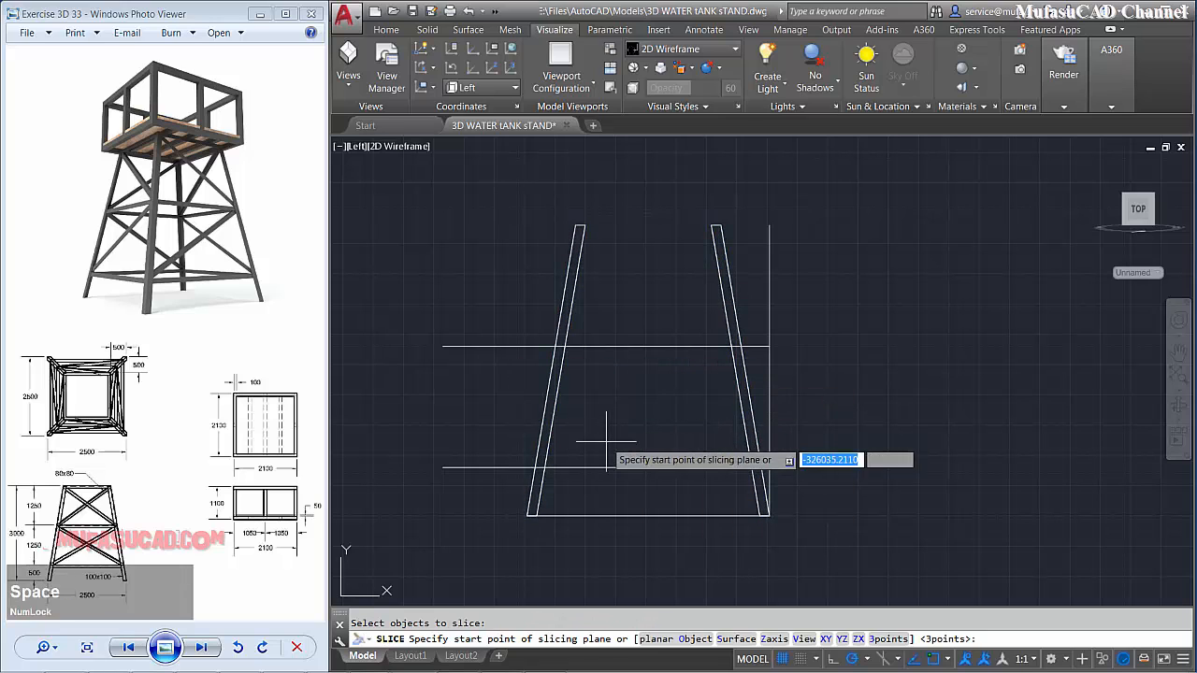
click(596, 468)
click(637, 468)
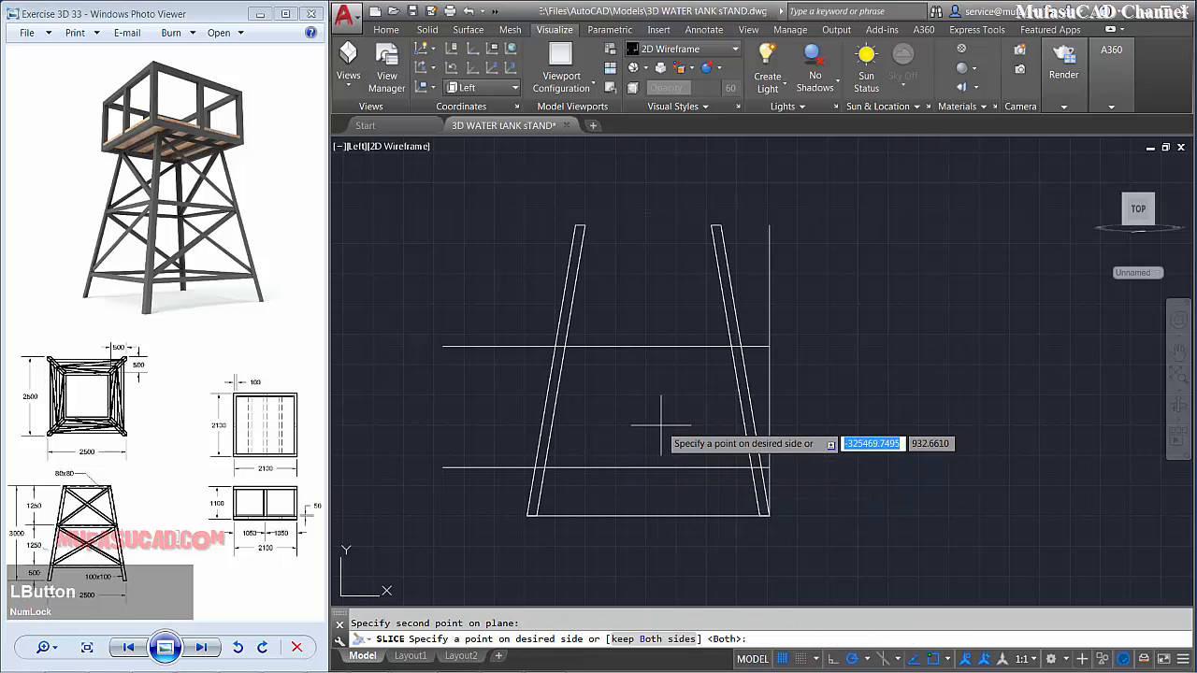
key(space)
- Slice the leg portions above the first cut along the upper horizontal line, keeping both sides
key(space)
click(753, 374)
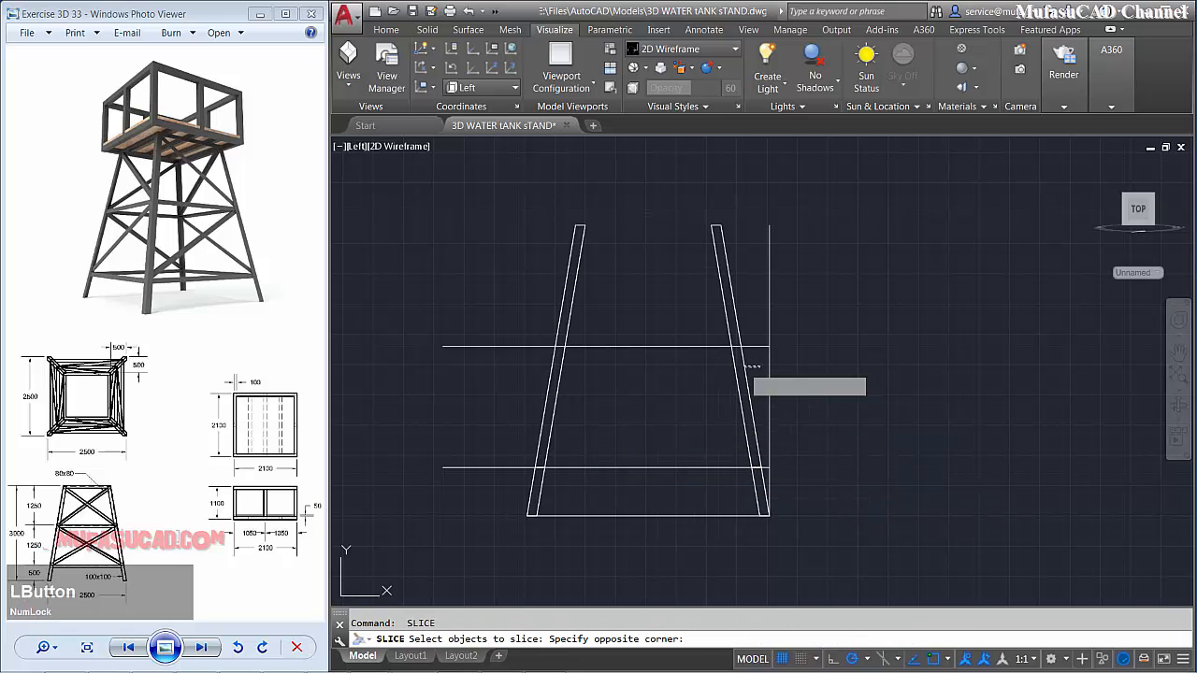
click(529, 404)
key(space)
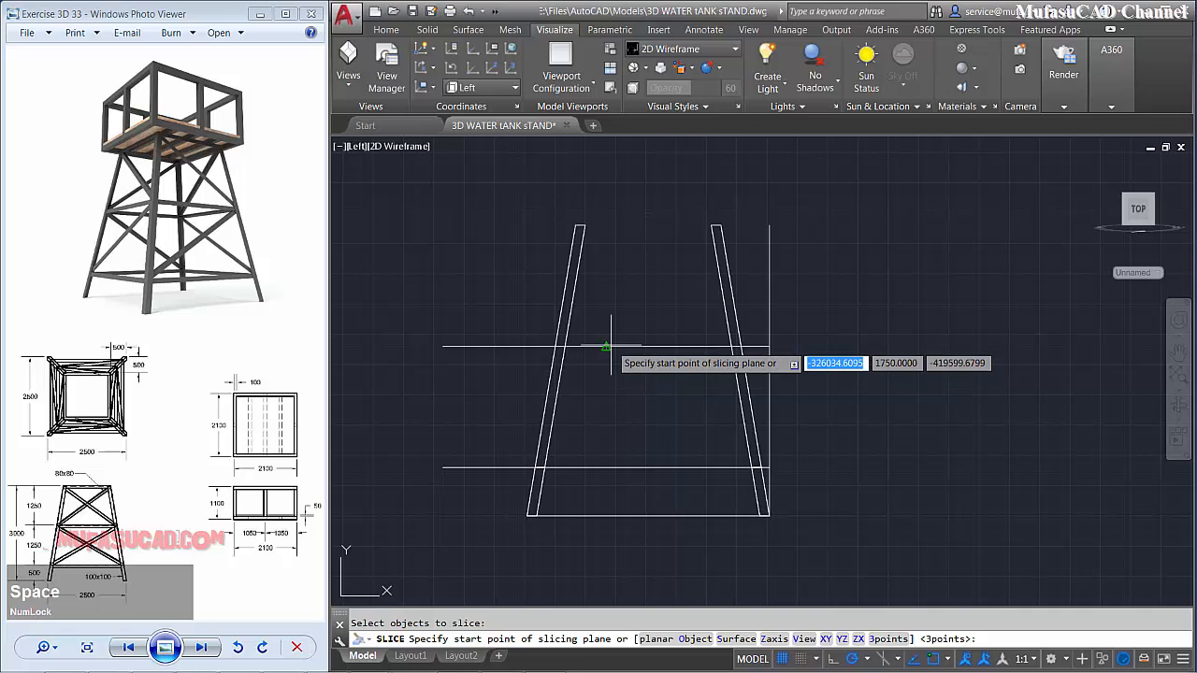
click(606, 347)
click(654, 346)
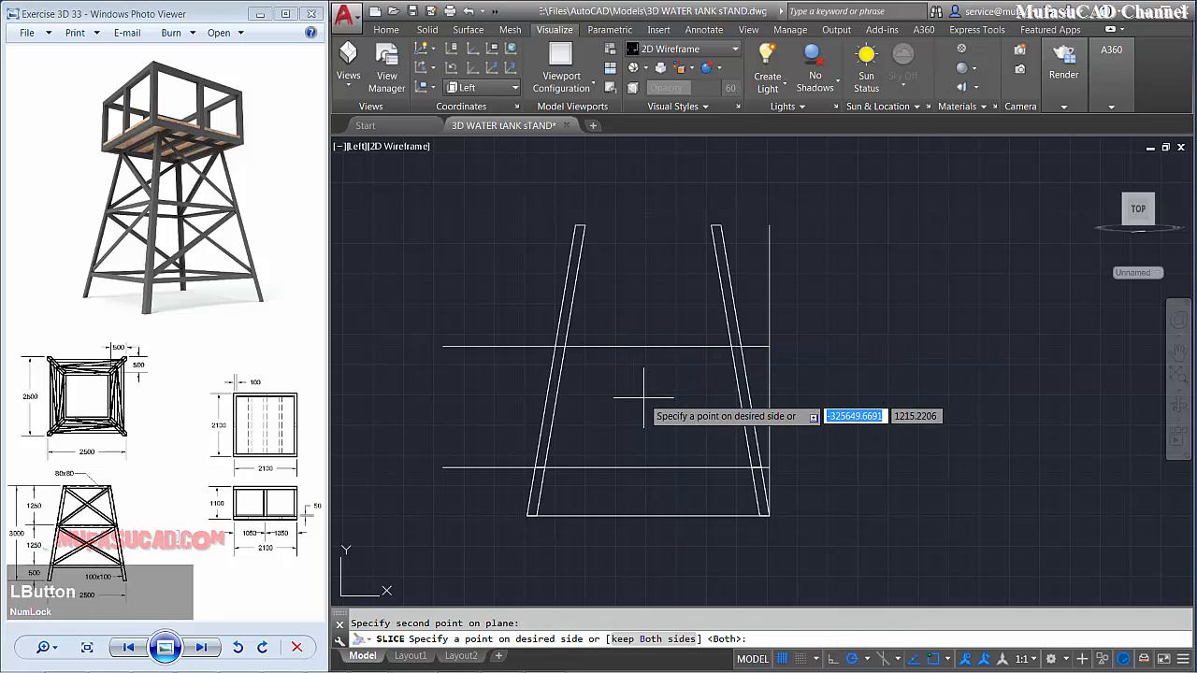
key(space)
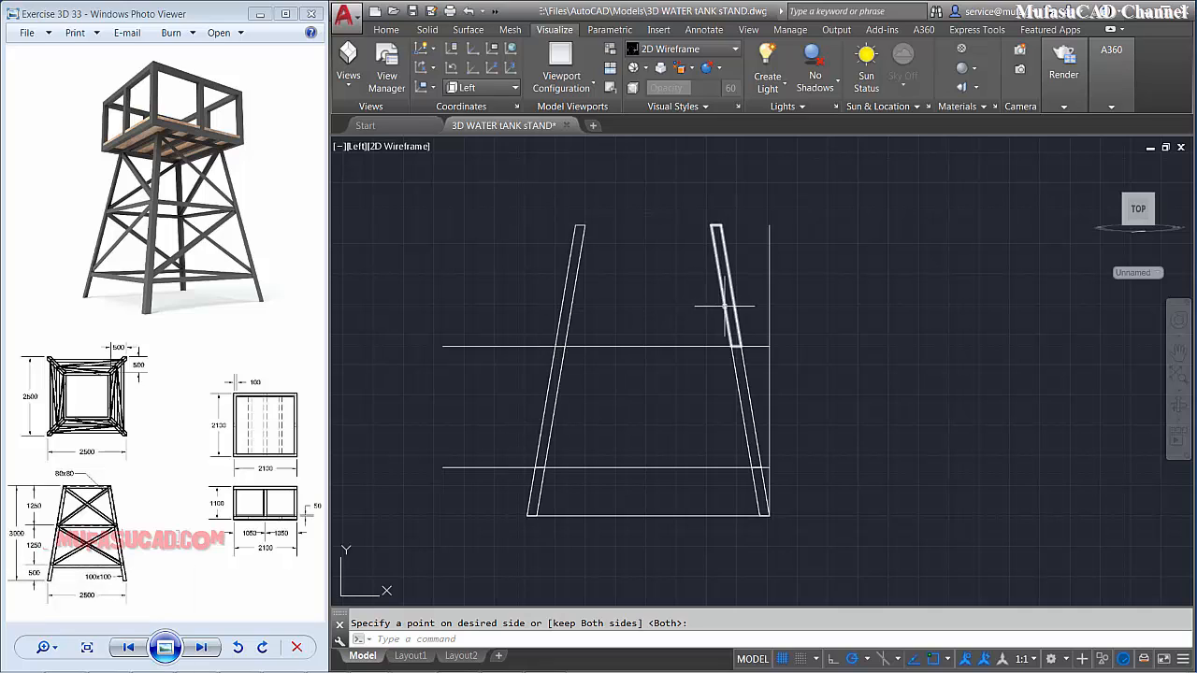
- Switch the viewport to the Front view and frame the sliced leg
click(359, 147)
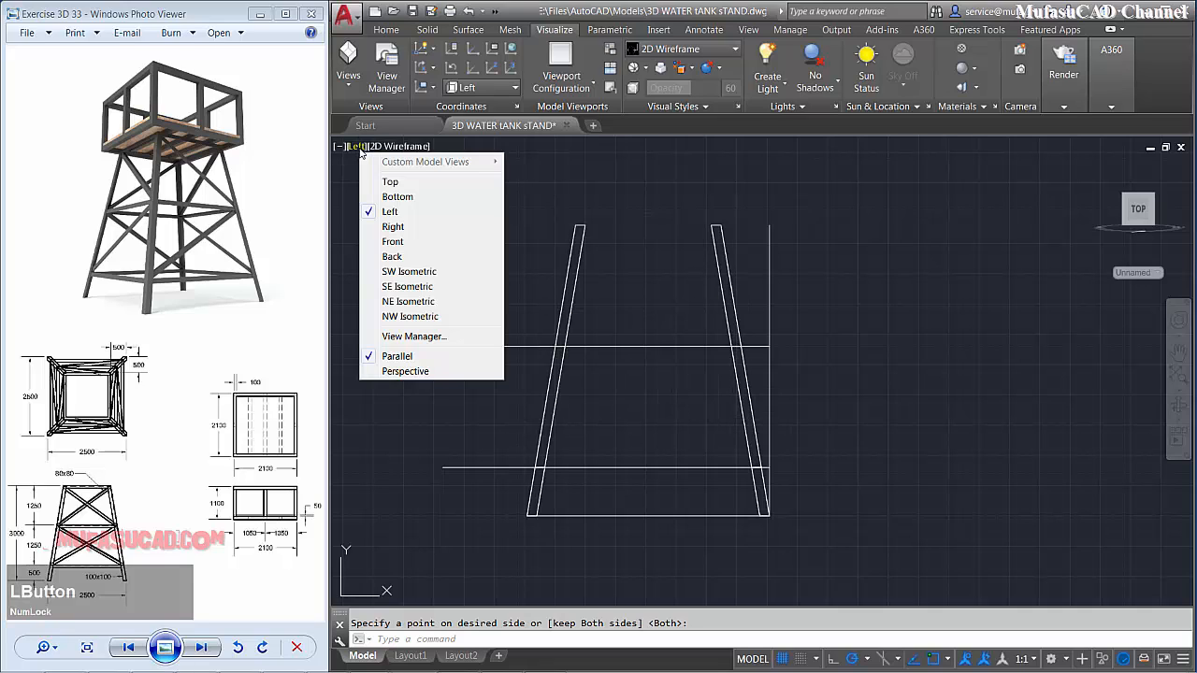
click(405, 242)
scroll(762, 403, down, 2)
middle_drag(795, 403, 697, 402)
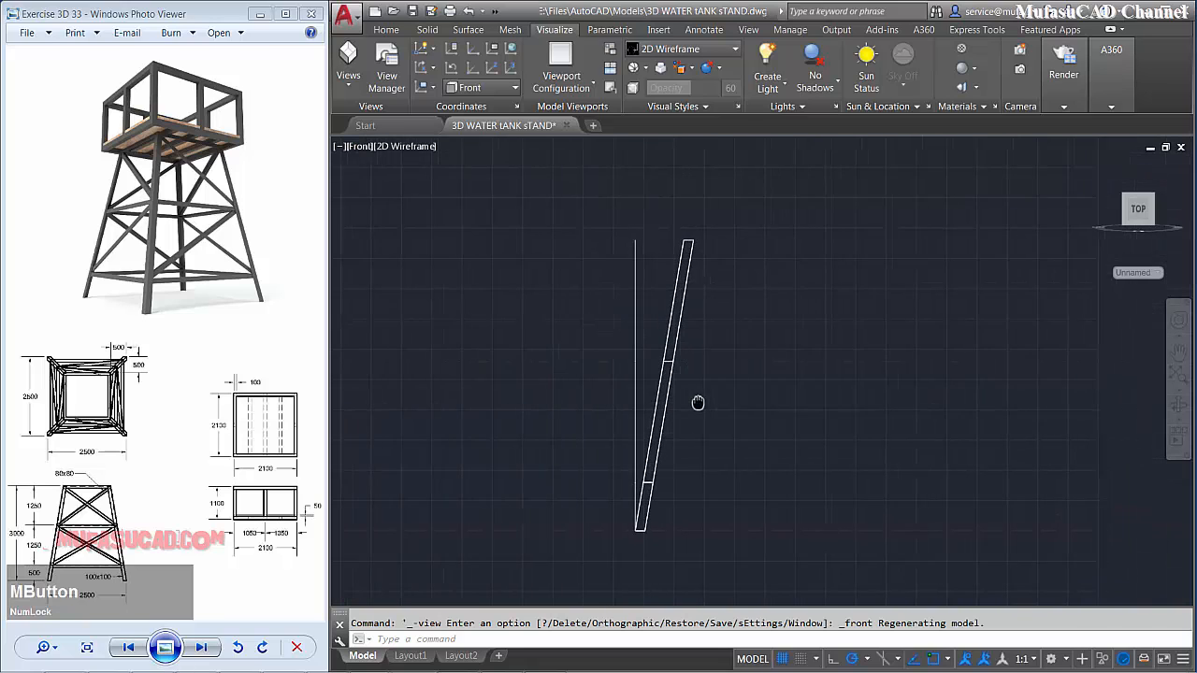
scroll(712, 408, up, 2)
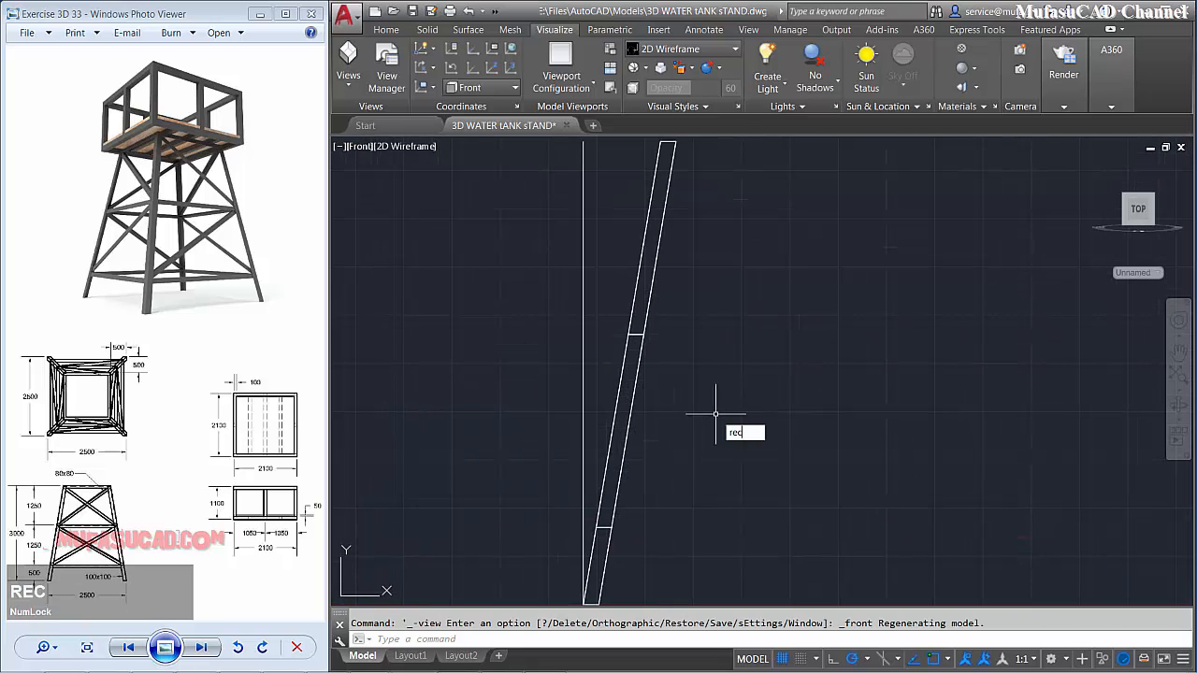
- Draw an 80 by 80 square in the empty area beside the leg for the brace profile
key(space)
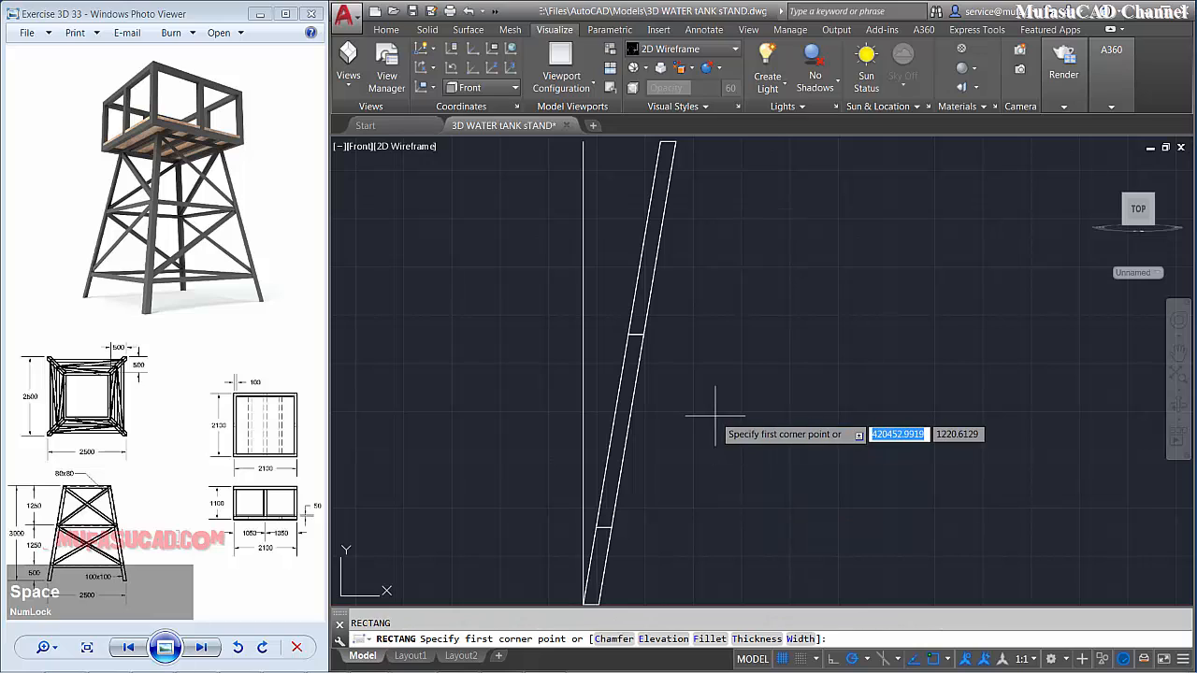
click(748, 361)
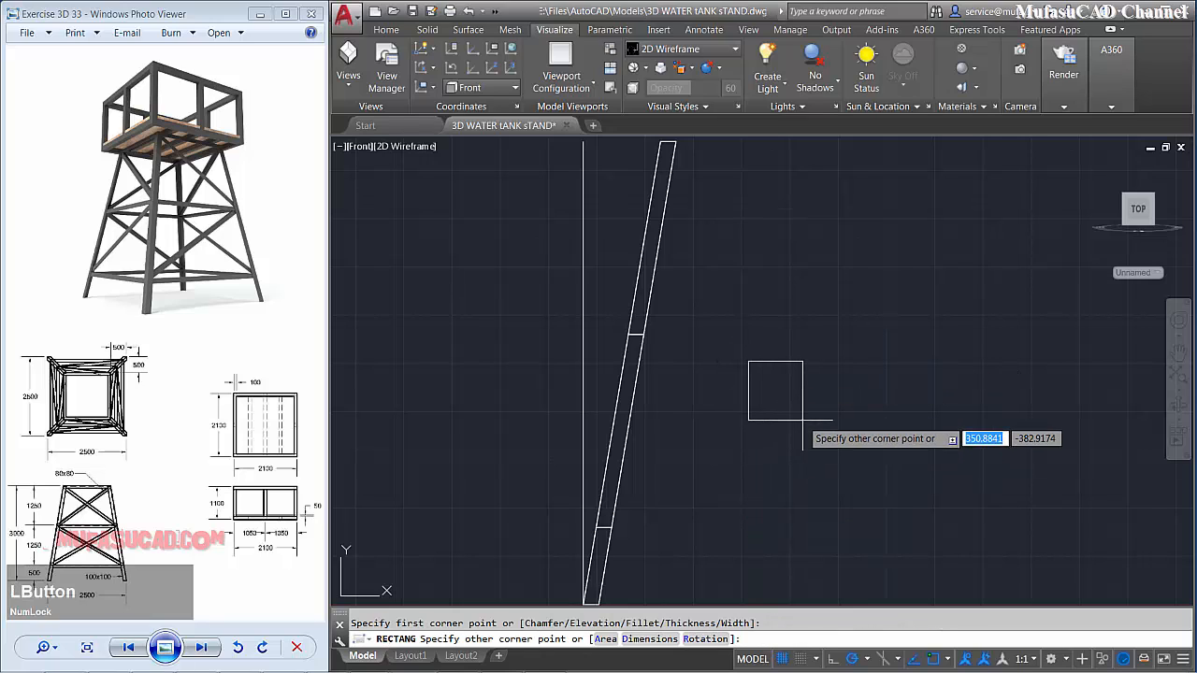
text(d)
key(space)
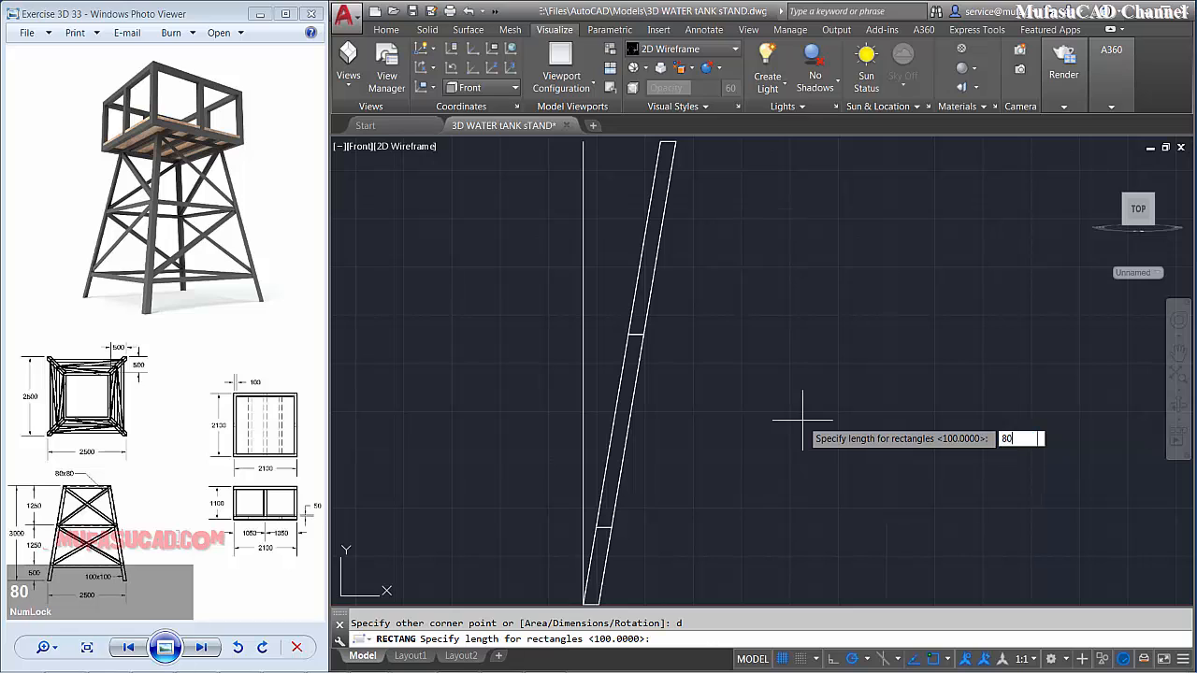
key(space)
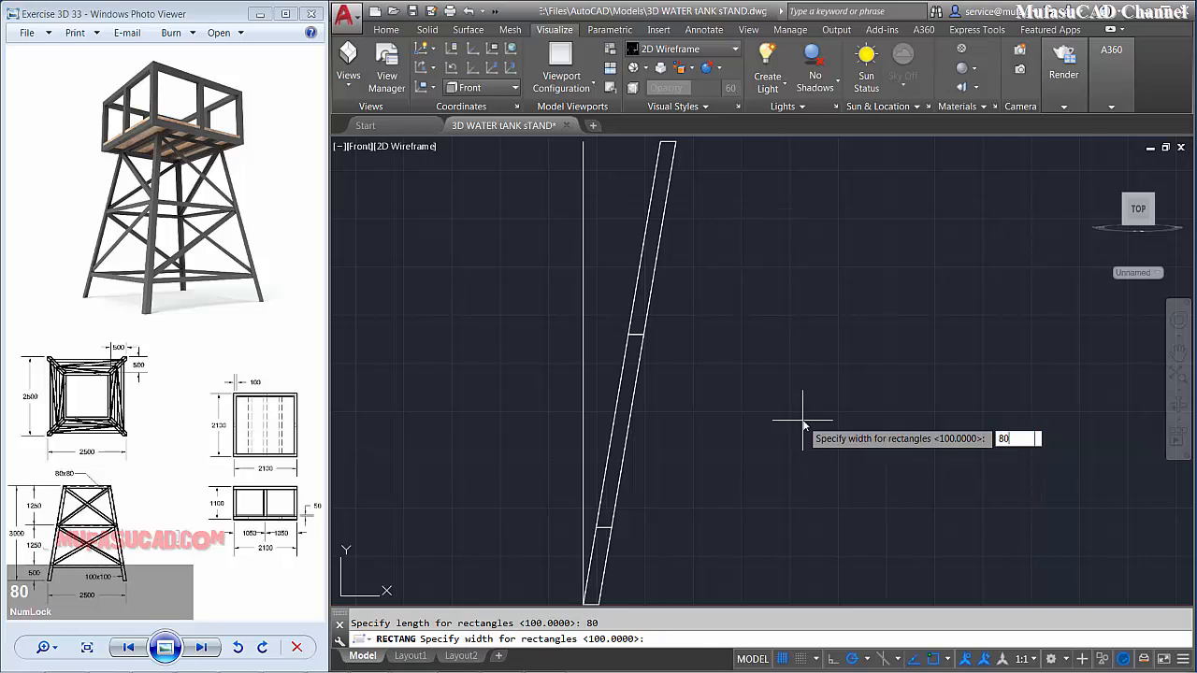
key(space)
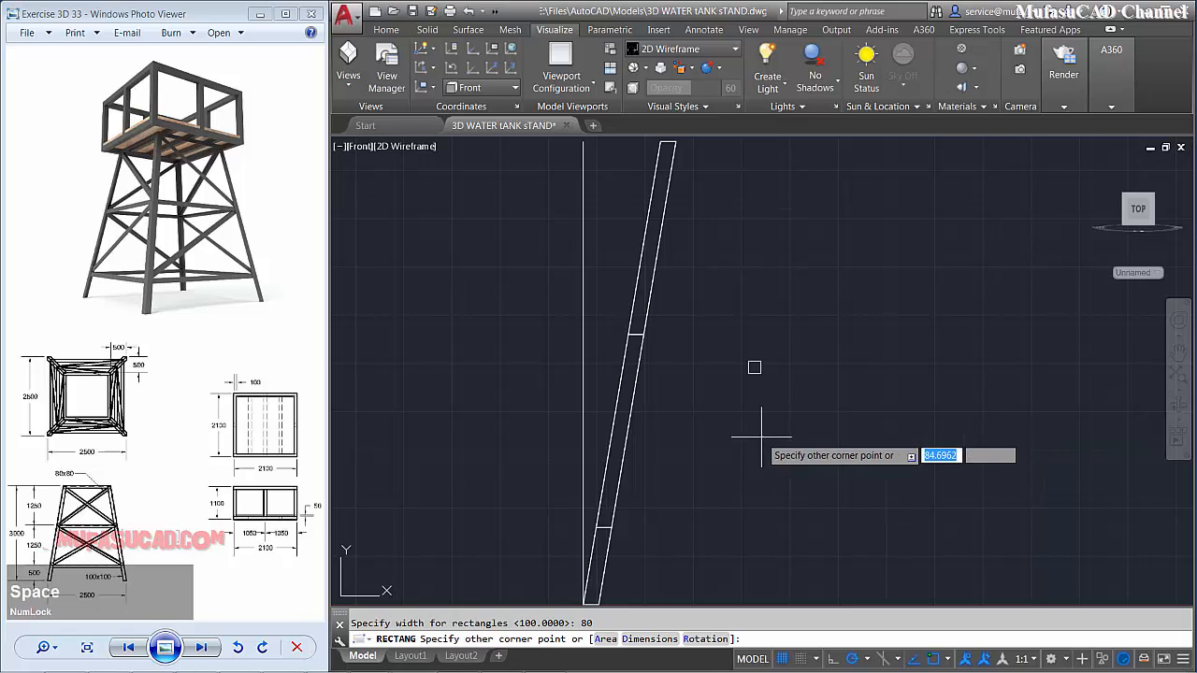
click(804, 415)
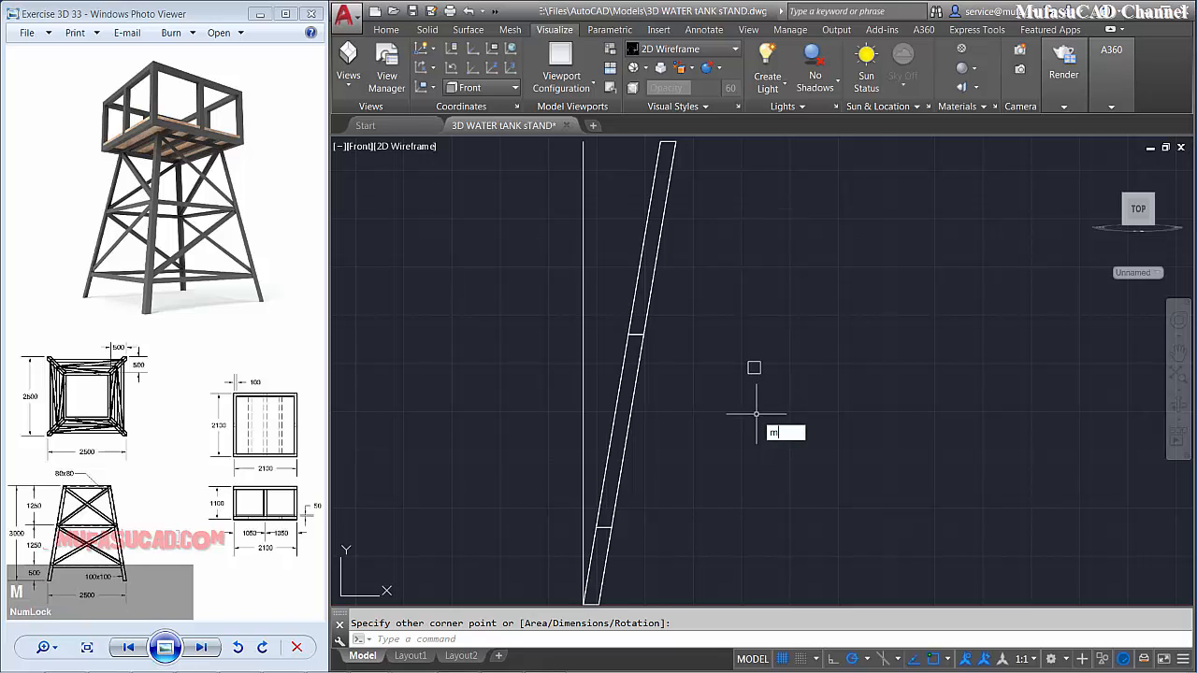
- Move the 80 by 80 square by its lower corner onto the midpoint of the leg's lower cut edge
text(m)
key(space)
click(785, 347)
click(715, 421)
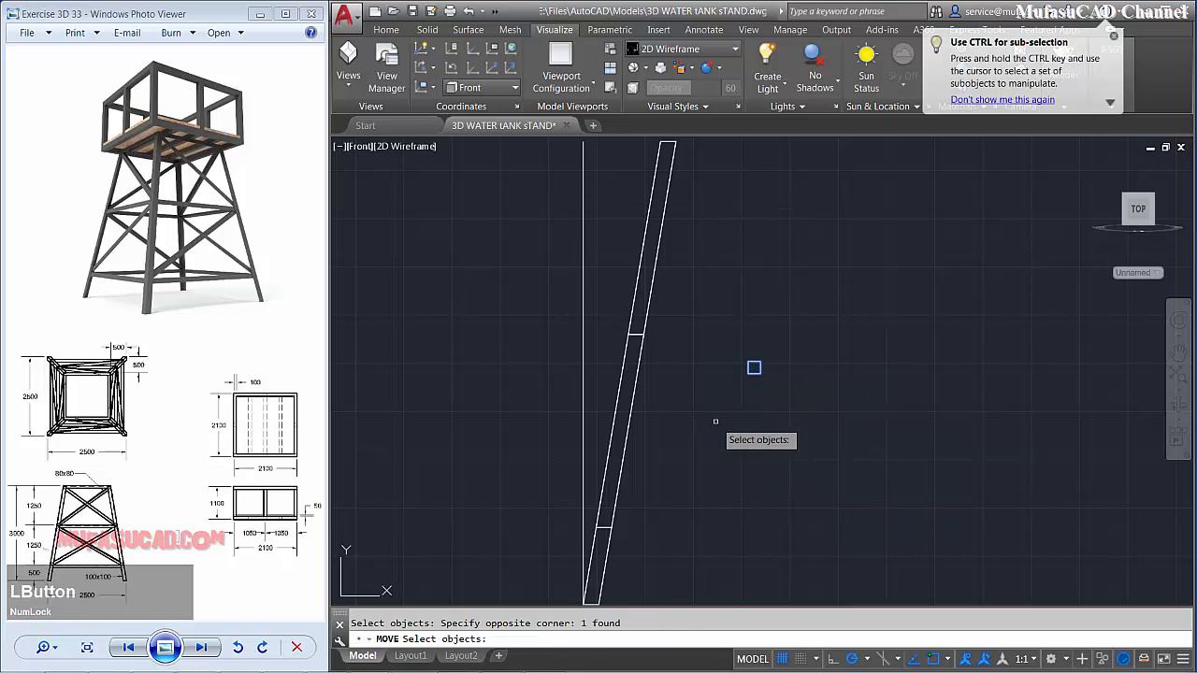
key(space)
scroll(755, 379, up, 2)
click(740, 364)
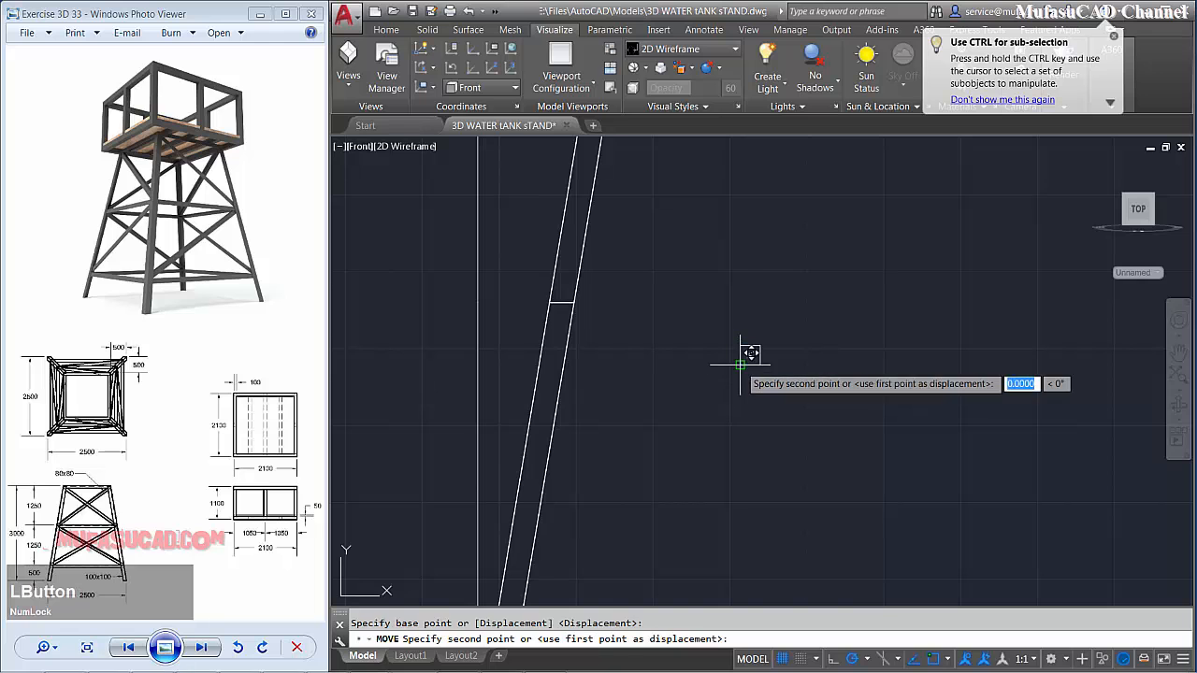
scroll(739, 379, down, 3)
shift+middle_drag(705, 363, 739, 392)
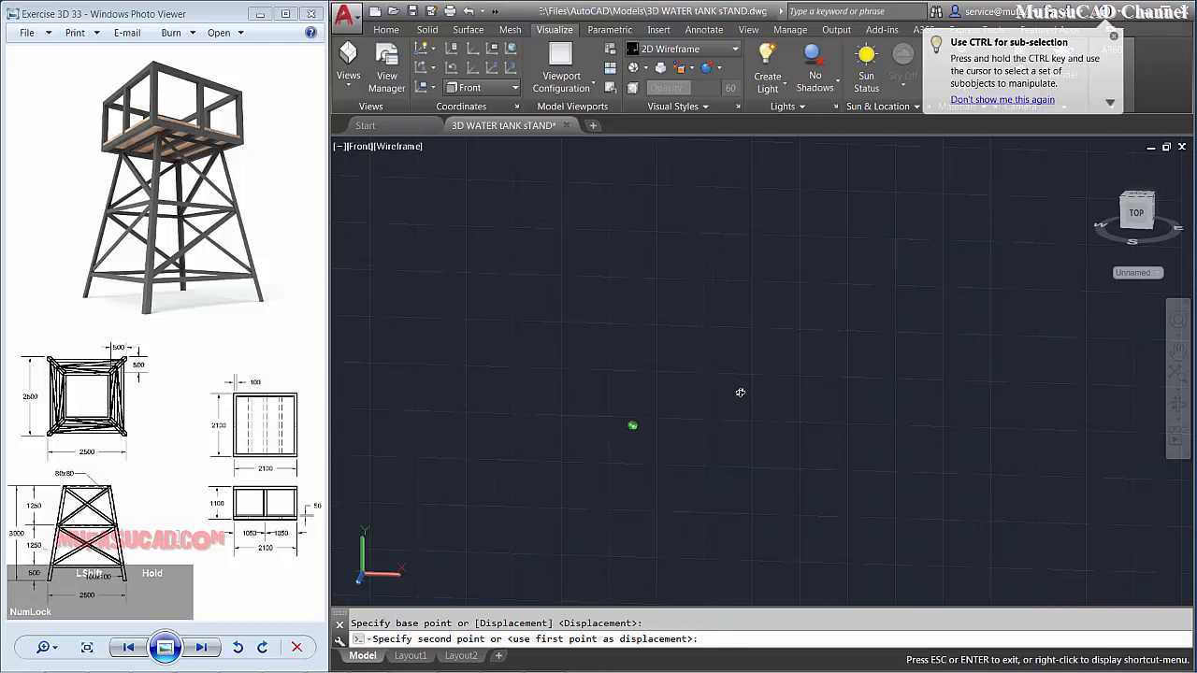
scroll(756, 391, down, 5)
shift+middle_drag(801, 358, 698, 376)
scroll(756, 338, up, 6)
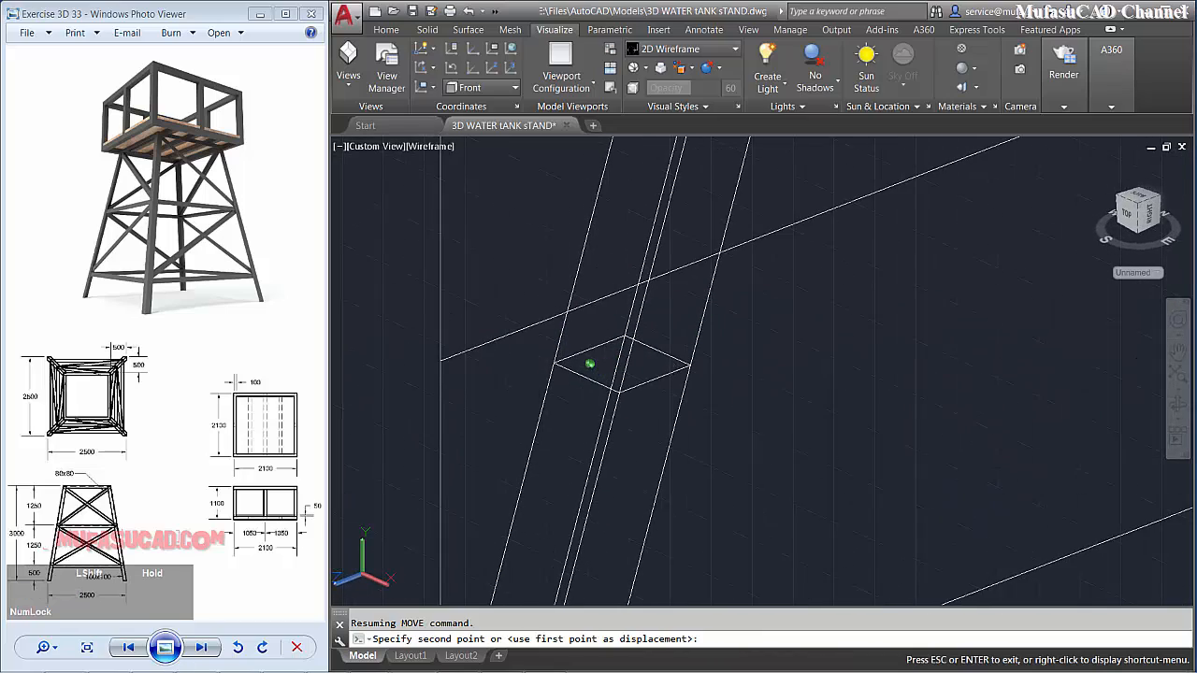
scroll(826, 346, down, 2)
scroll(779, 347, up, 5)
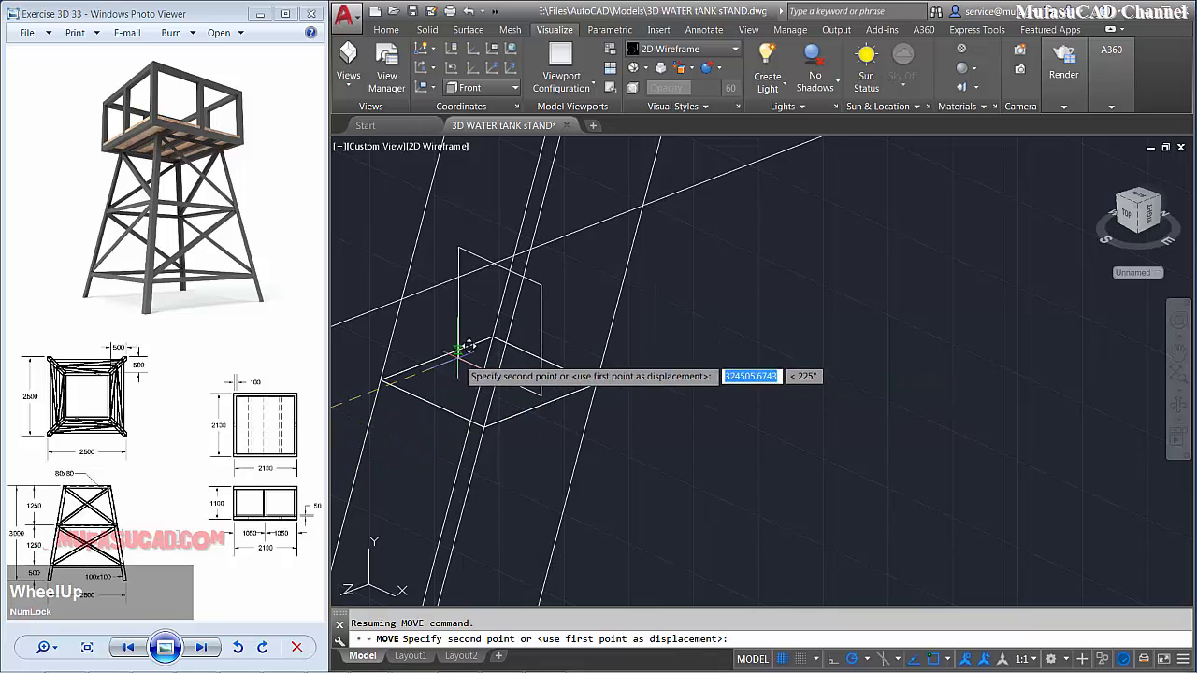
click(490, 359)
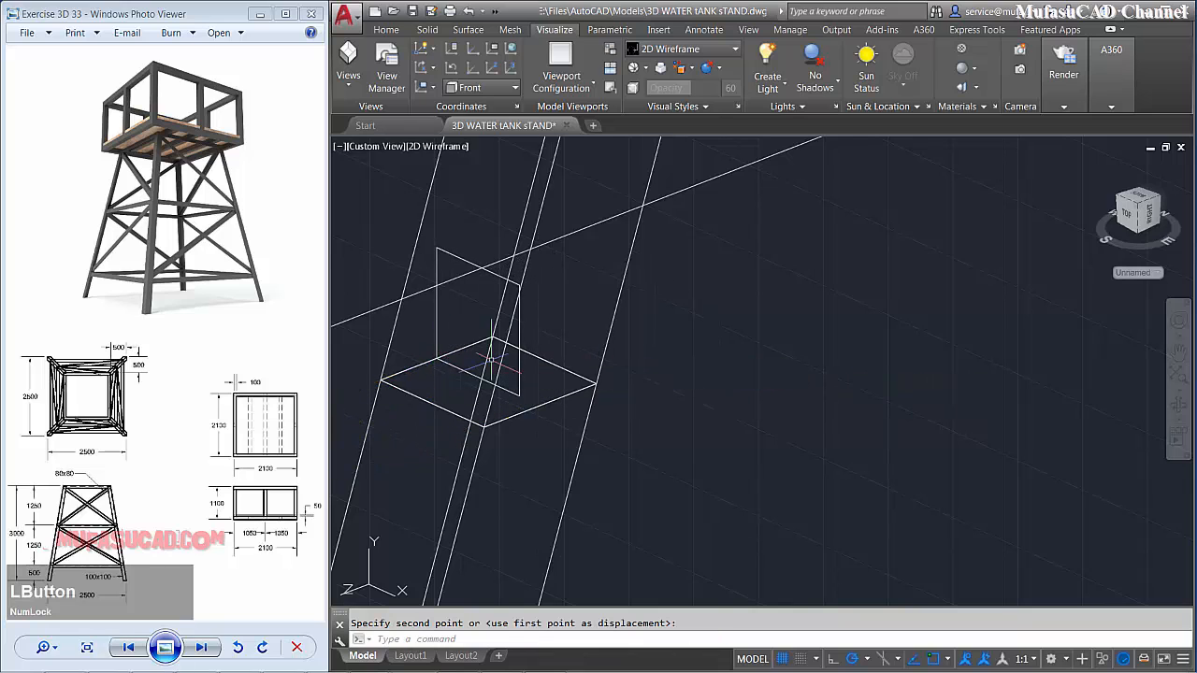
- Extrude the square into a horizontal brace that runs past the opposite leg
scroll(645, 354, down, 1)
middle_drag(740, 374, 681, 408)
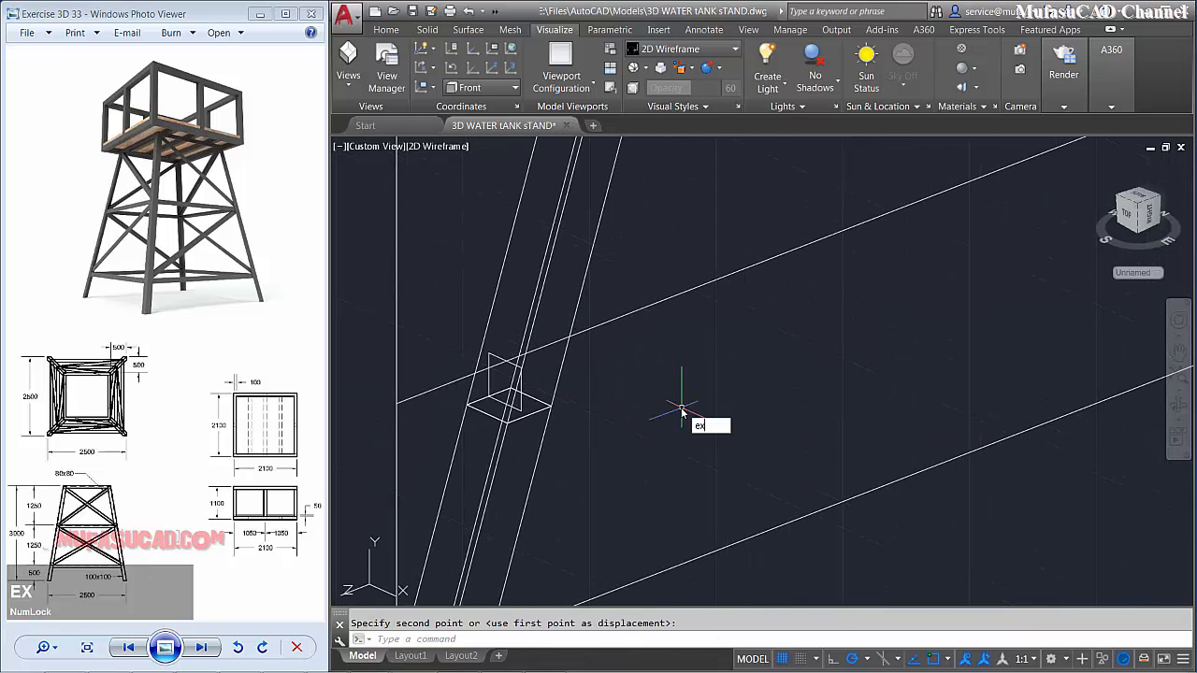
key(space)
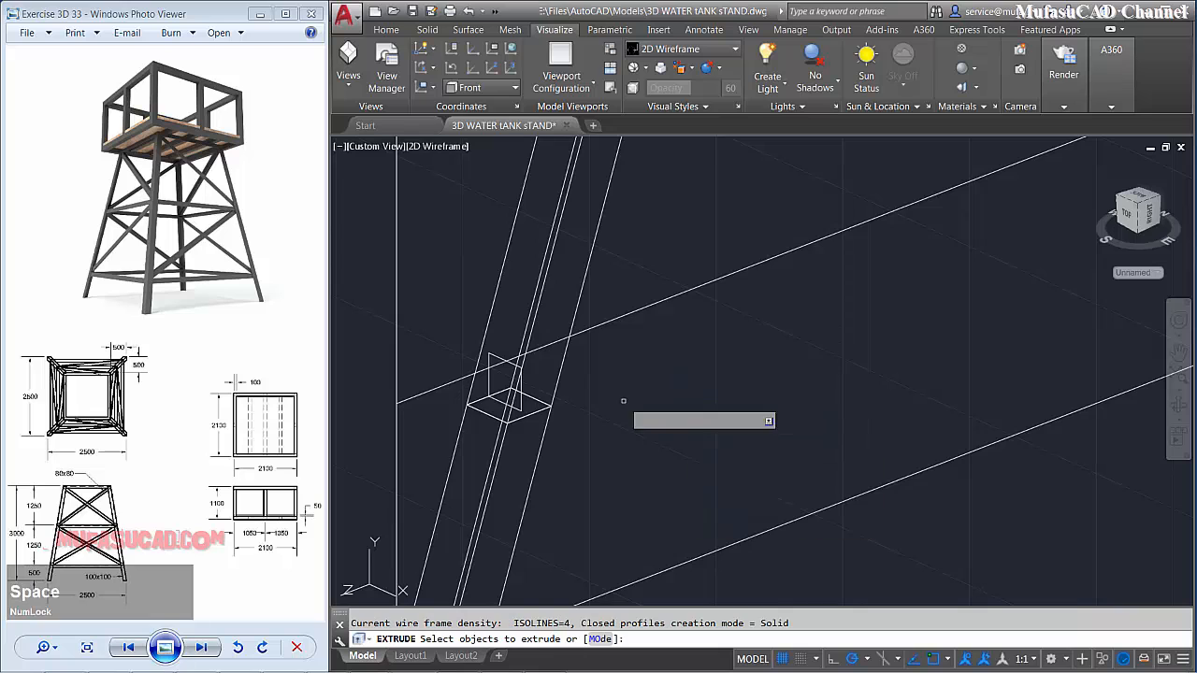
click(498, 359)
scroll(738, 374, down, 1)
middle_drag(738, 374, 825, 371)
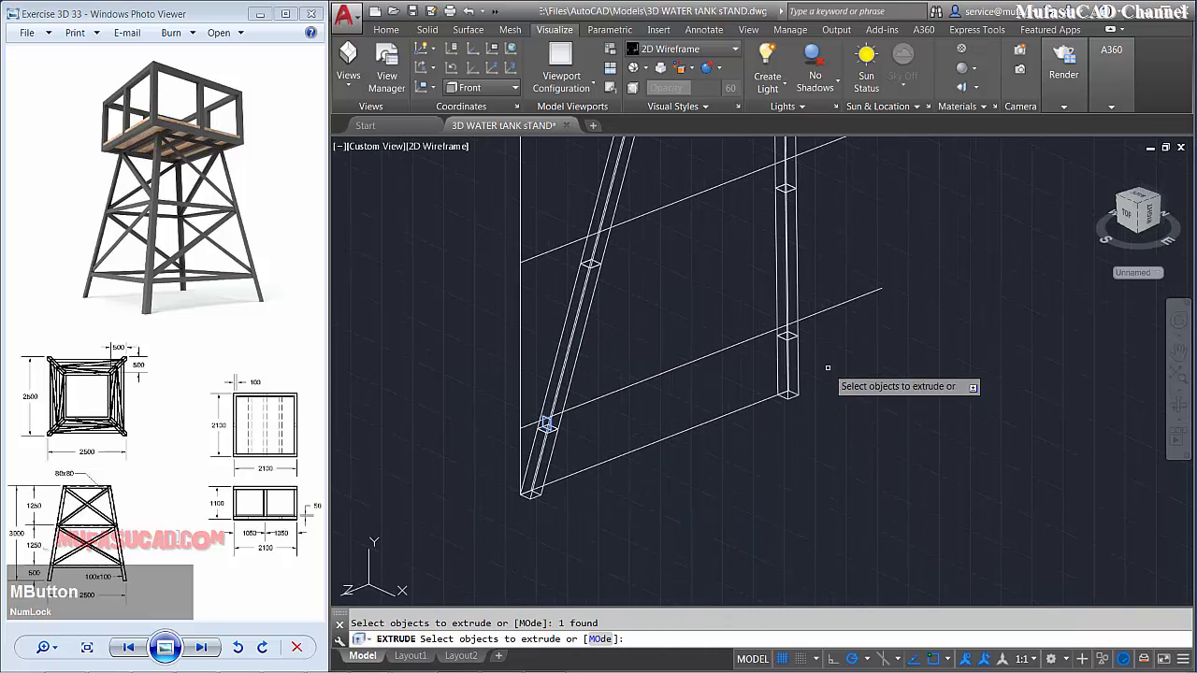
key(space)
click(913, 339)
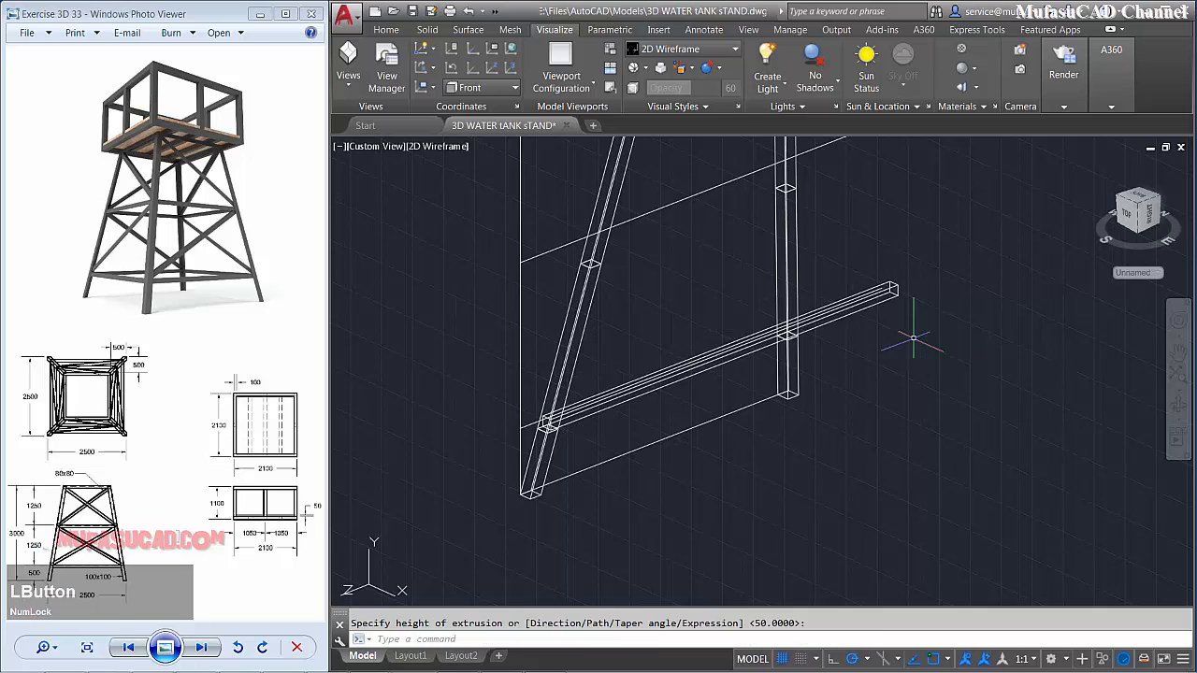
- Copy the brace from its upper end corner to the edge midpoint of the leg's upper cut
middle_drag(654, 416, 658, 445)
text(co)
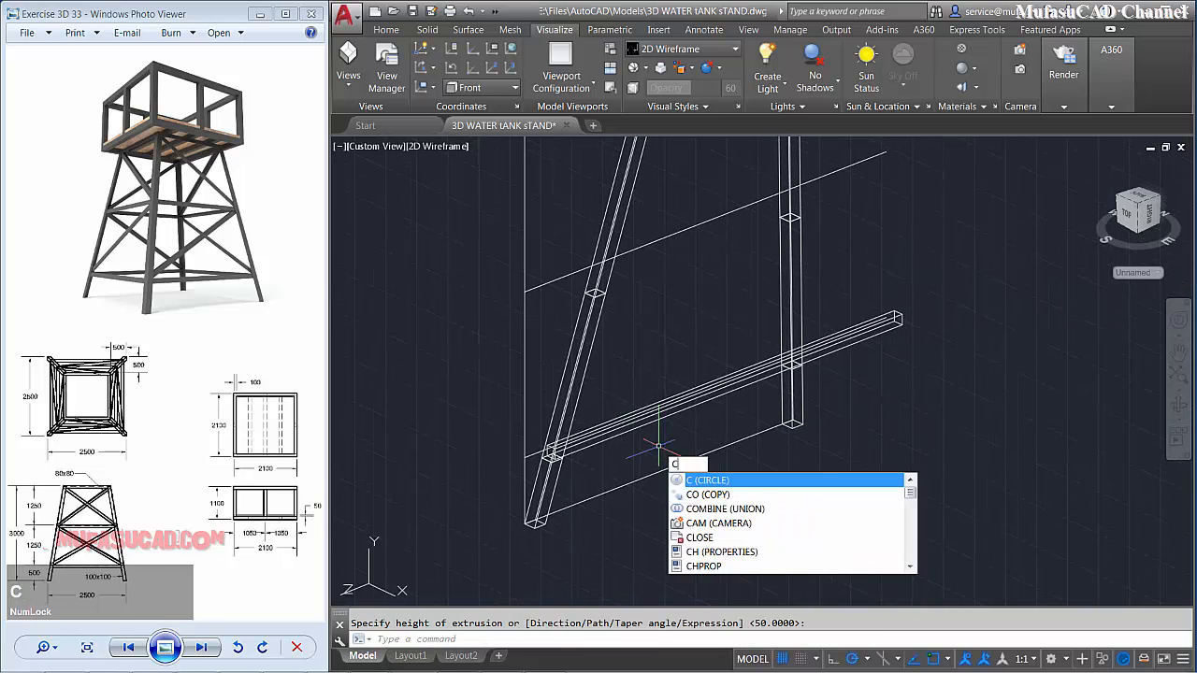
key(space)
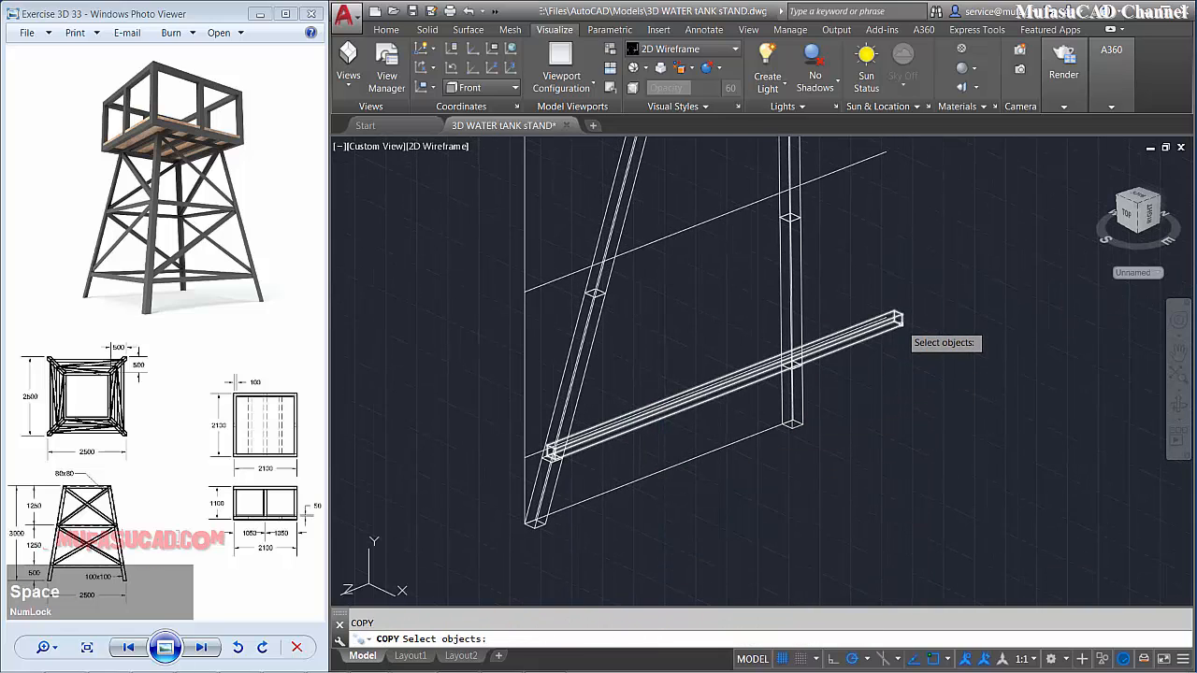
click(891, 322)
key(space)
scroll(552, 453, up, 2)
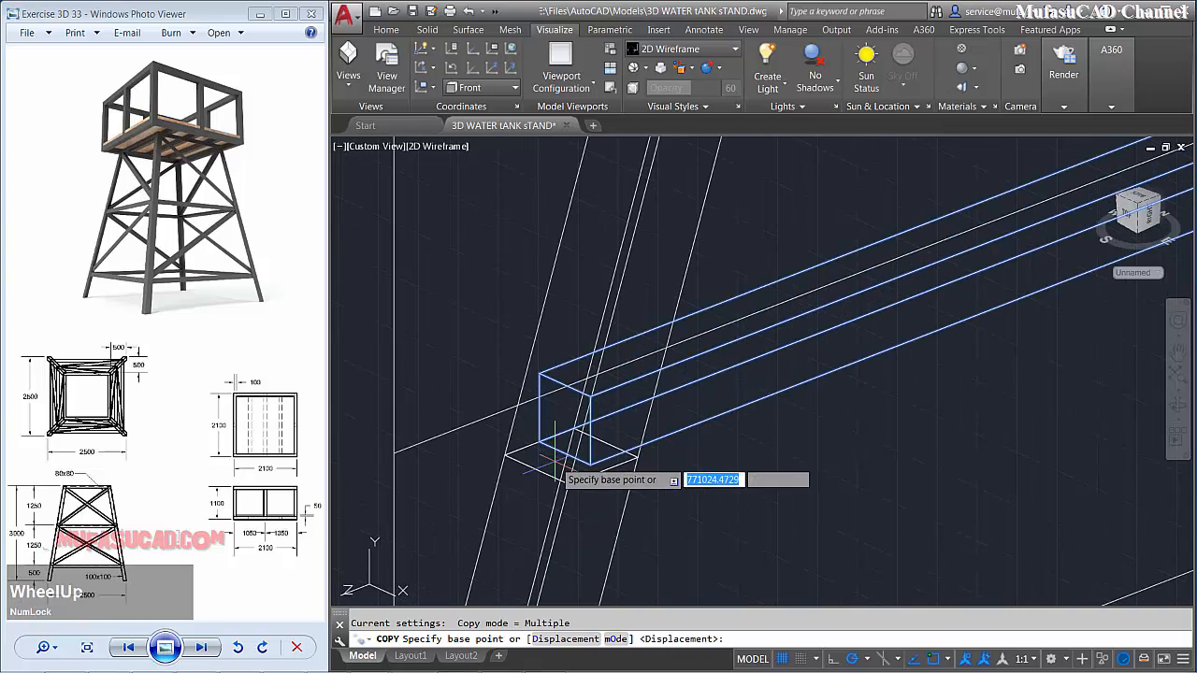
click(549, 376)
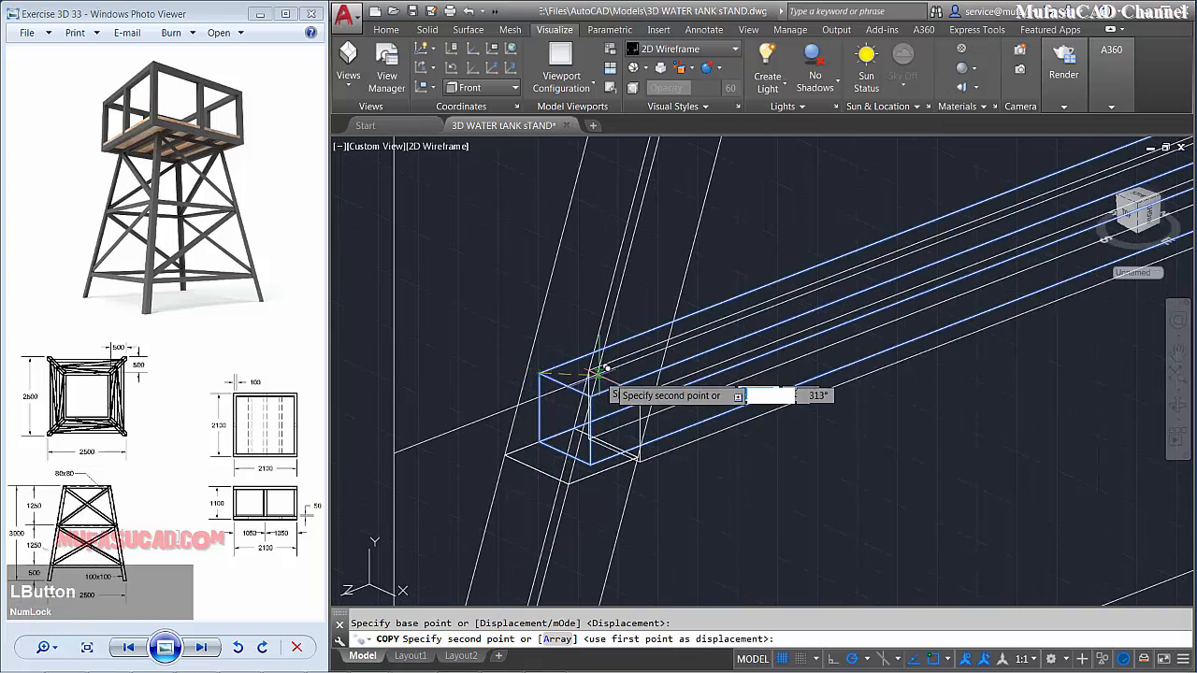
scroll(608, 373, down, 2)
middle_drag(687, 354, 709, 459)
scroll(710, 227, up, 2)
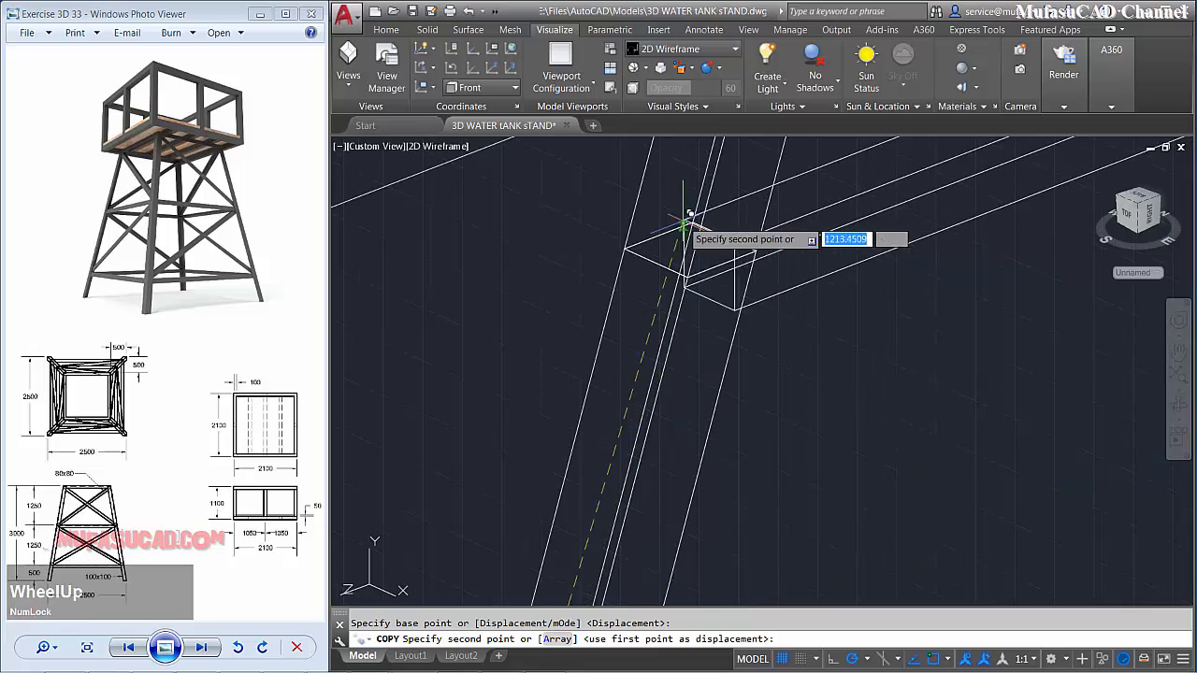
click(734, 266)
- Place another copy of the brace at the edge midpoint of the leg's top face
scroll(780, 259, down, 2)
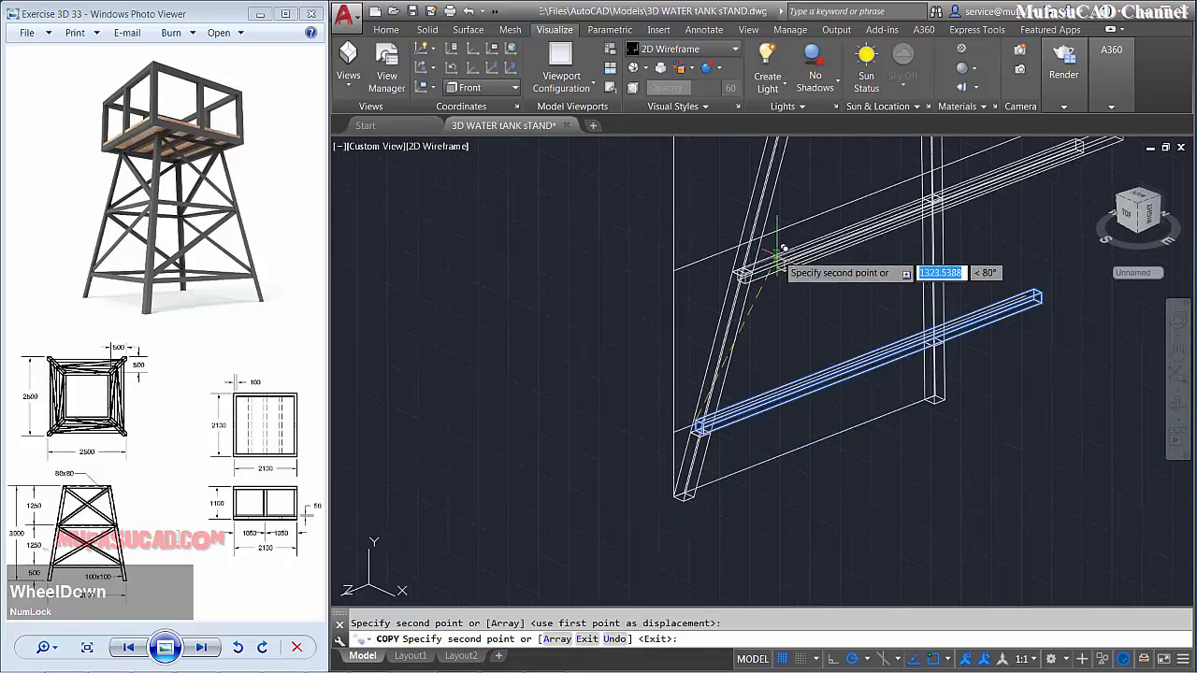
middle_drag(780, 259, 716, 467)
scroll(718, 339, up, 2)
scroll(716, 339, up, 3)
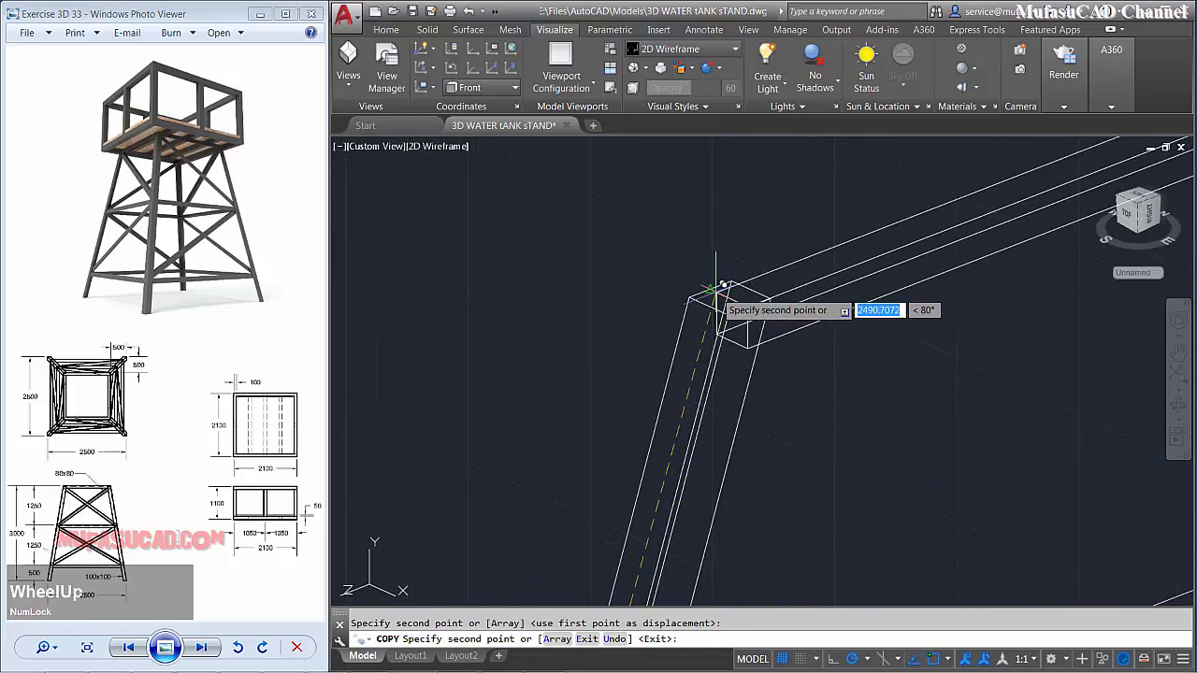
click(721, 283)
- Move the lowest brace down by its own height so that its upper face meets the lower cut
scroll(757, 351, down, 2)
middle_drag(759, 426, 702, 412)
scroll(754, 403, up, 3)
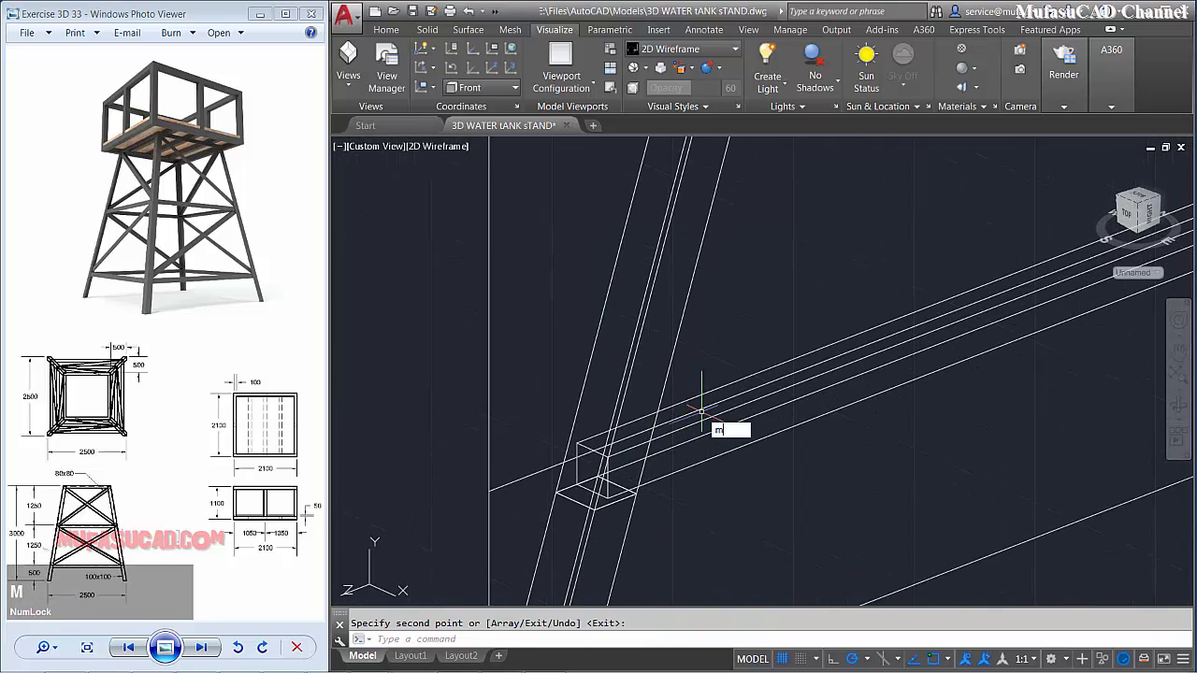
key(space)
click(727, 475)
key(space)
scroll(640, 367, up, 1)
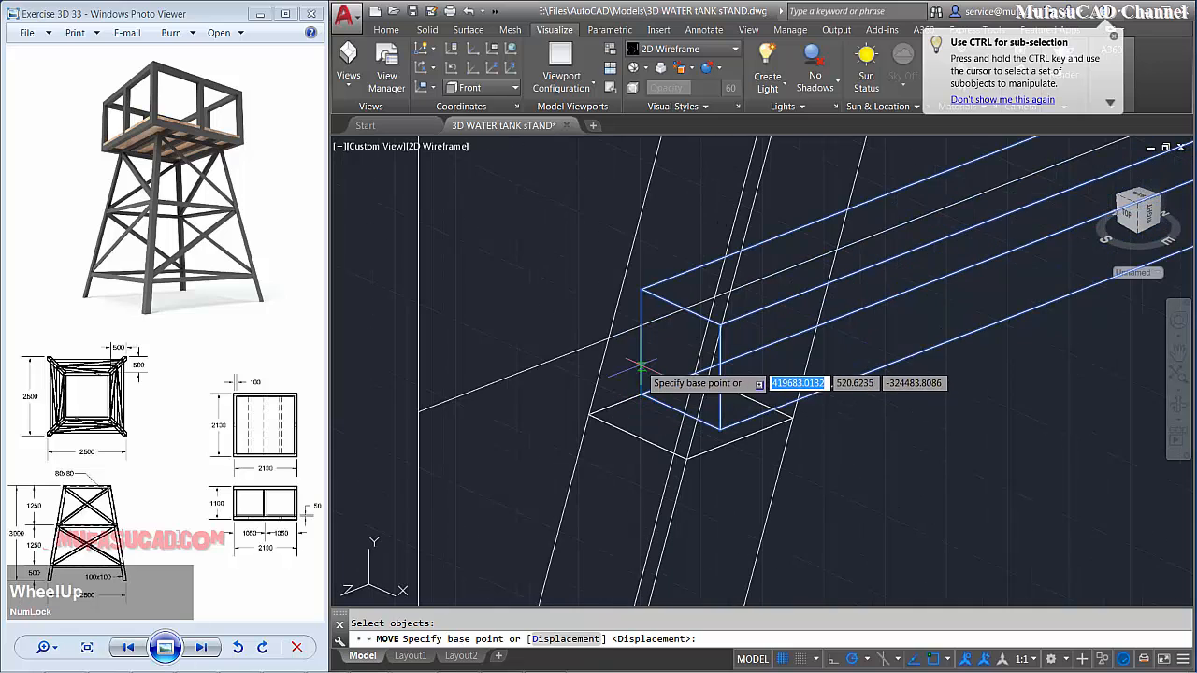
click(642, 291)
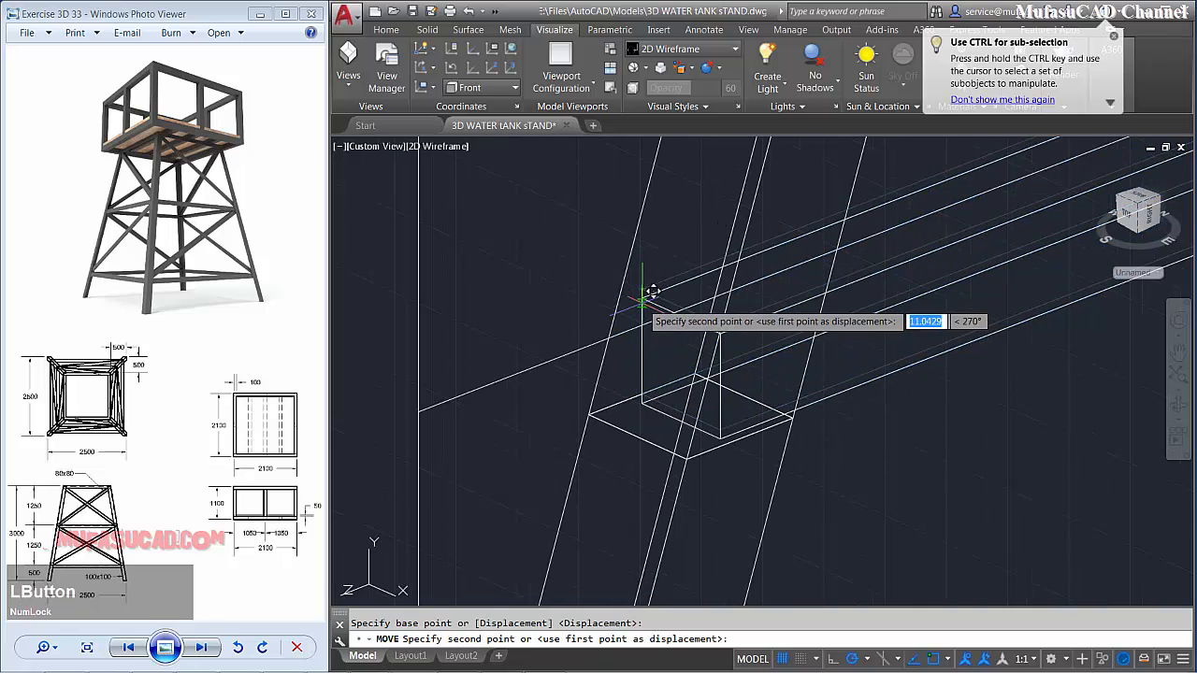
click(642, 393)
scroll(728, 375, down, 4)
middle_drag(725, 375, 687, 413)
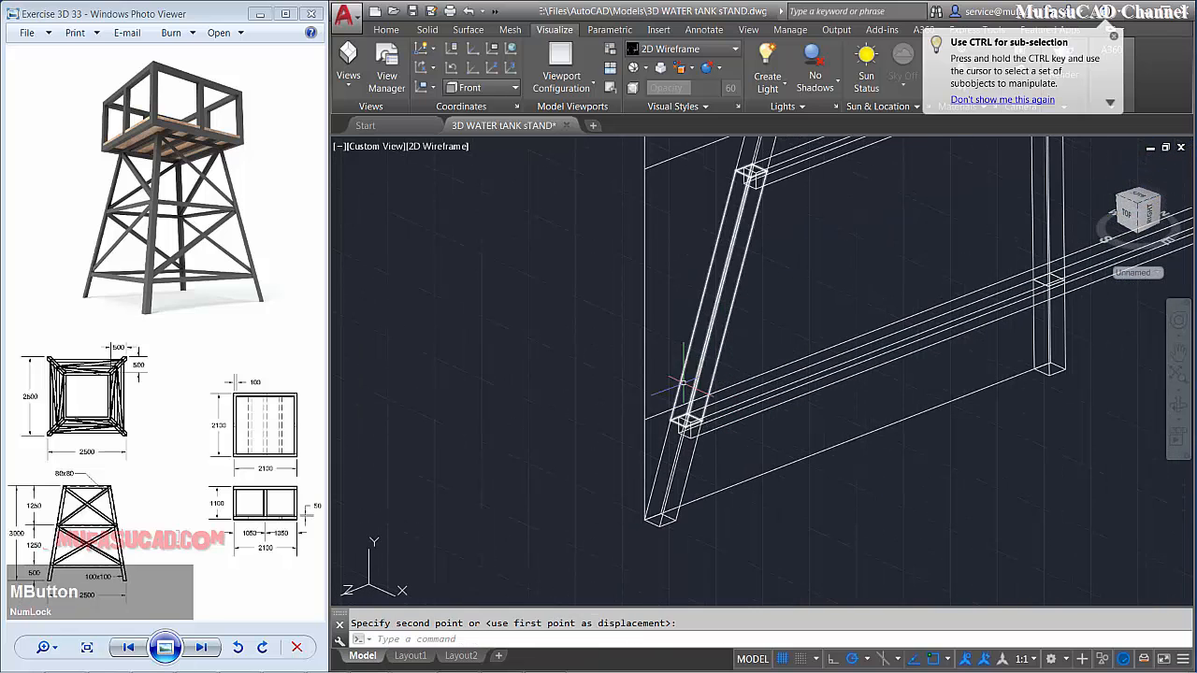
- Switch to the Left view and erase the vertical and two horizontal construction lines beside the legs
click(372, 148)
click(402, 212)
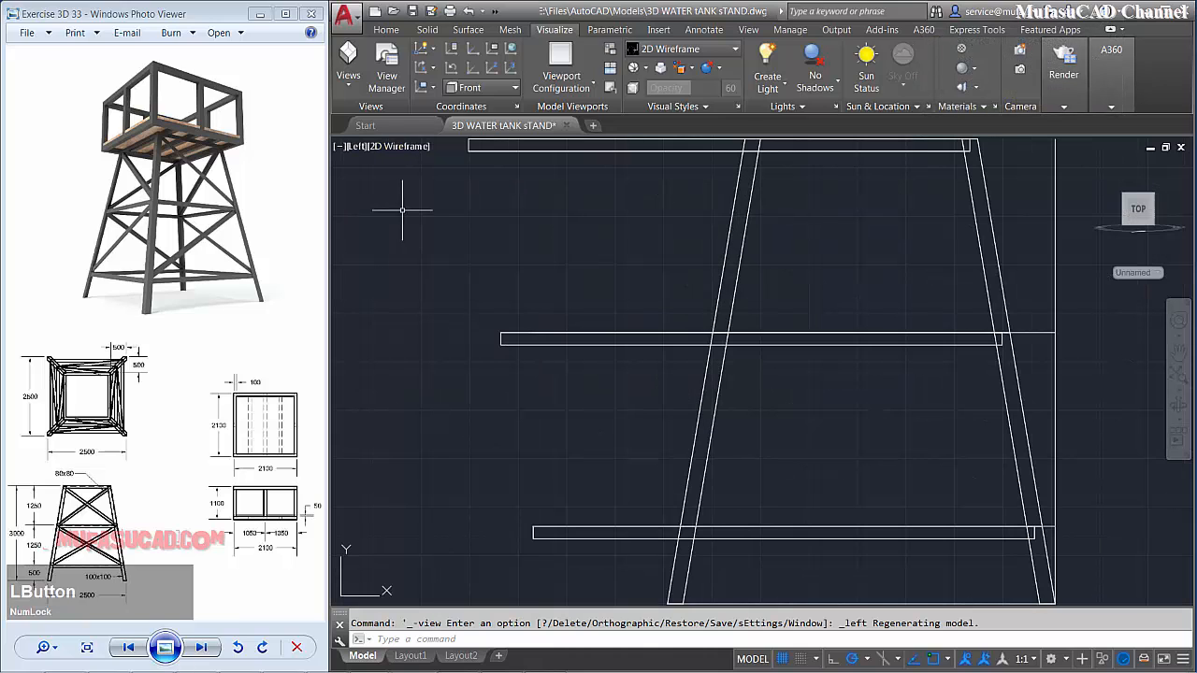
middle_drag(868, 352, 658, 292)
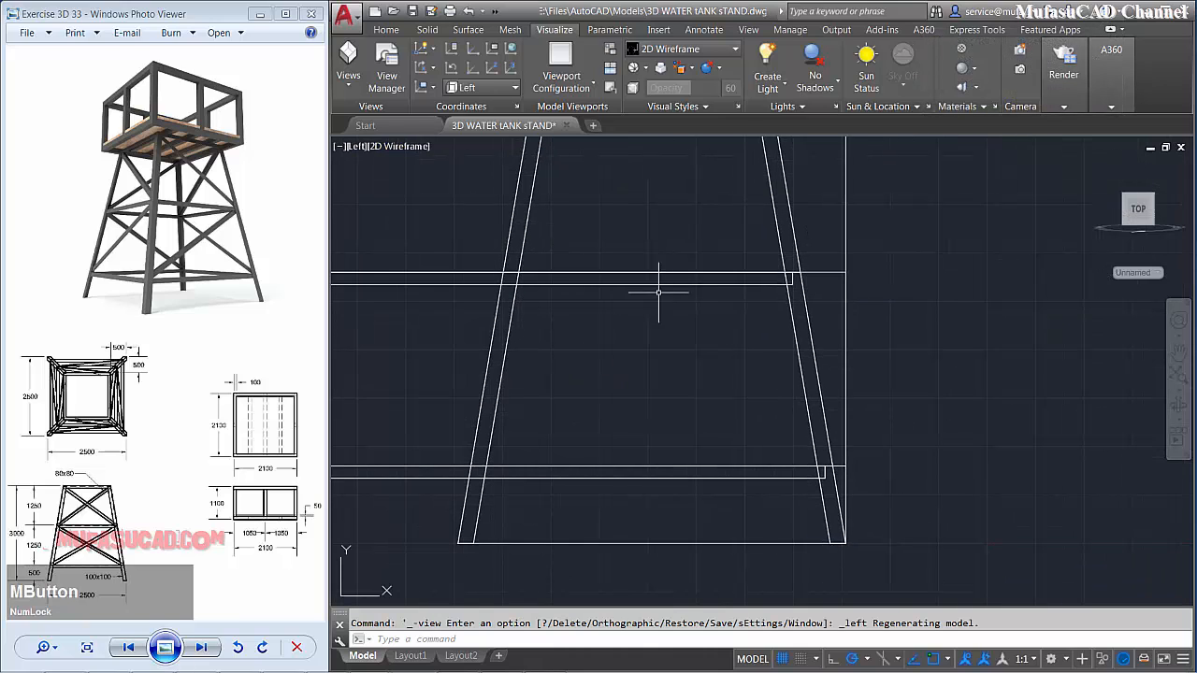
click(900, 224)
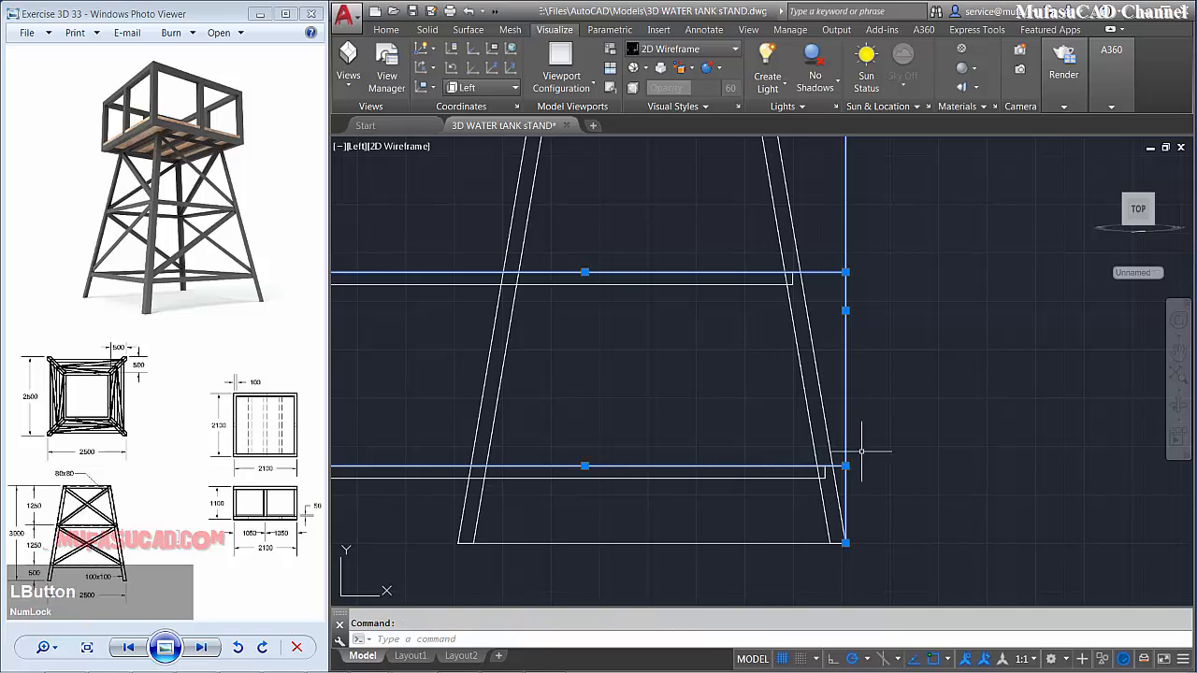
key(Delete)
middle_drag(862, 390, 910, 392)
- Slice all three horizontal braces along the inner edge of the left-hand leg, keeping both sides
text(l)
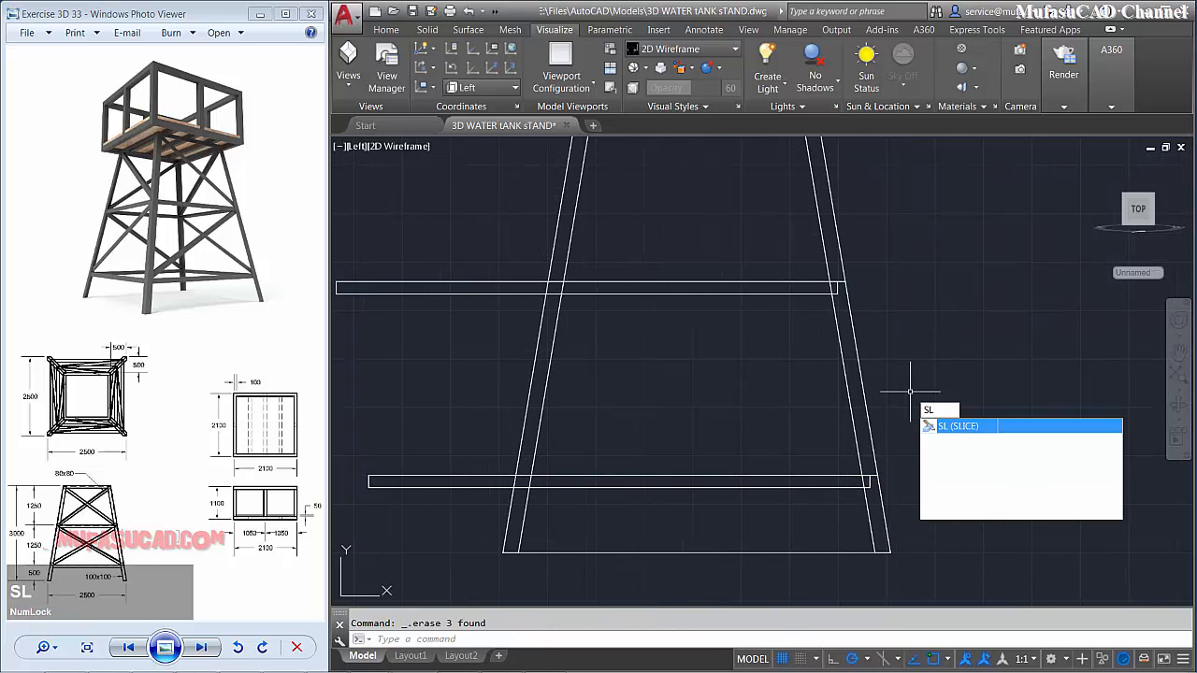
key(space)
scroll(910, 391, down, 2)
click(782, 181)
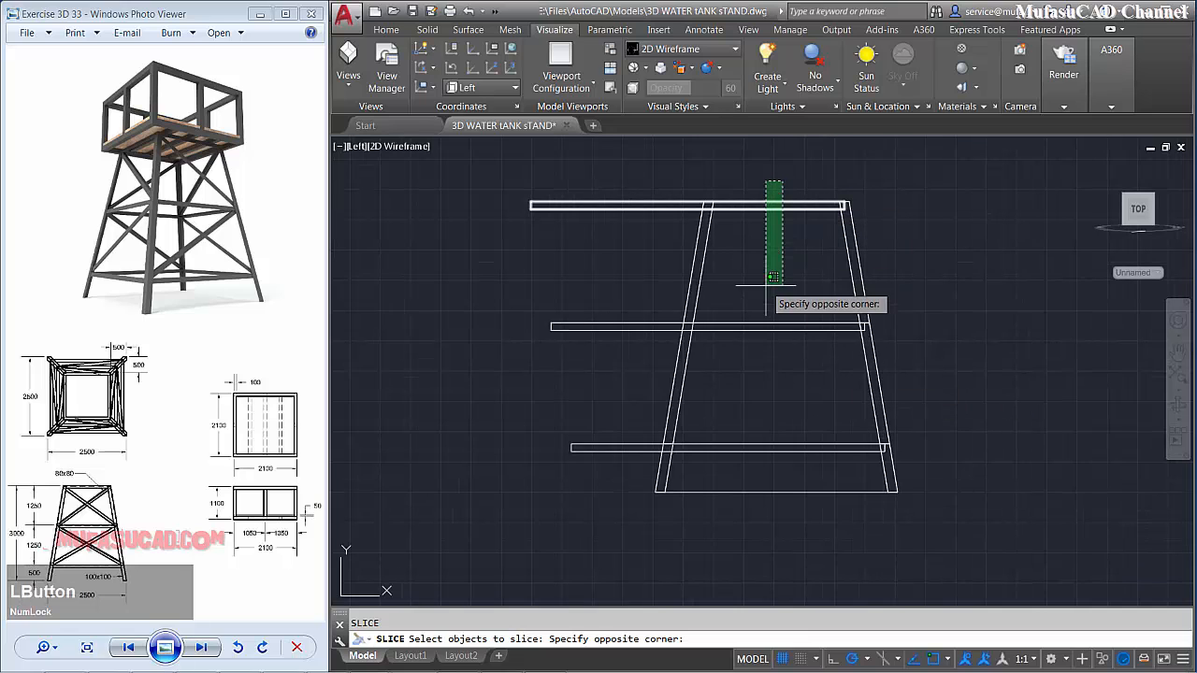
click(744, 462)
key(space)
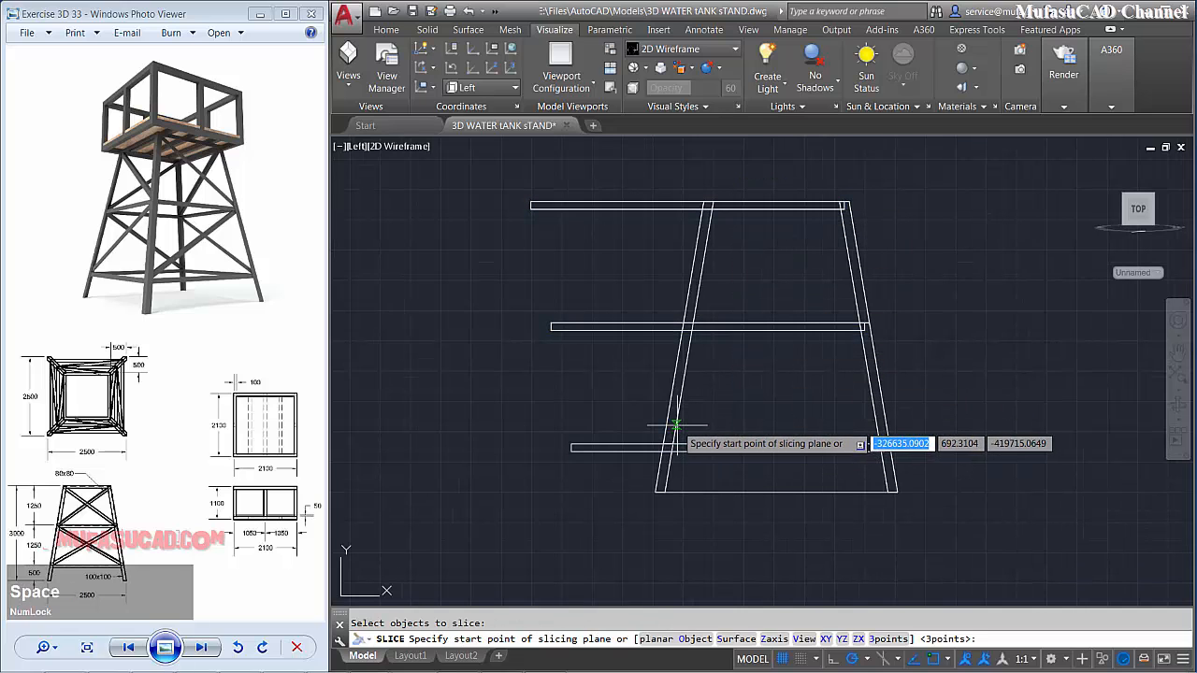
click(677, 422)
click(684, 391)
key(space)
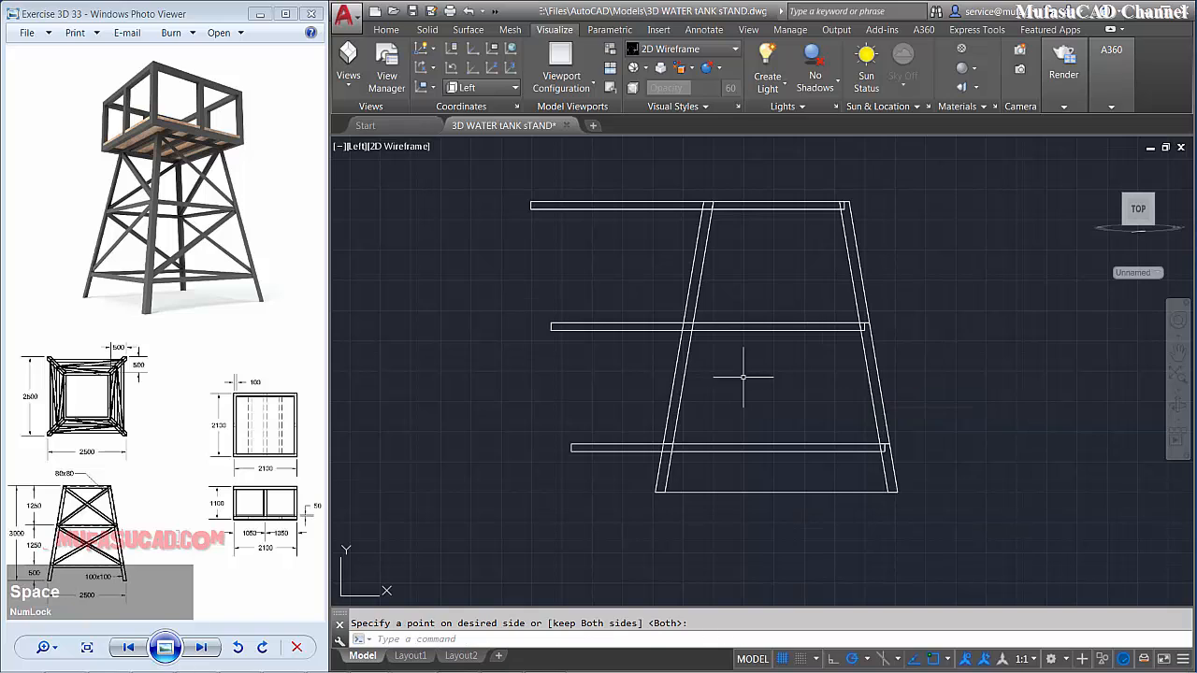
- Slice all three horizontal braces along the inner edge of the right-hand leg, keeping both sides
click(780, 167)
click(770, 179)
key(space)
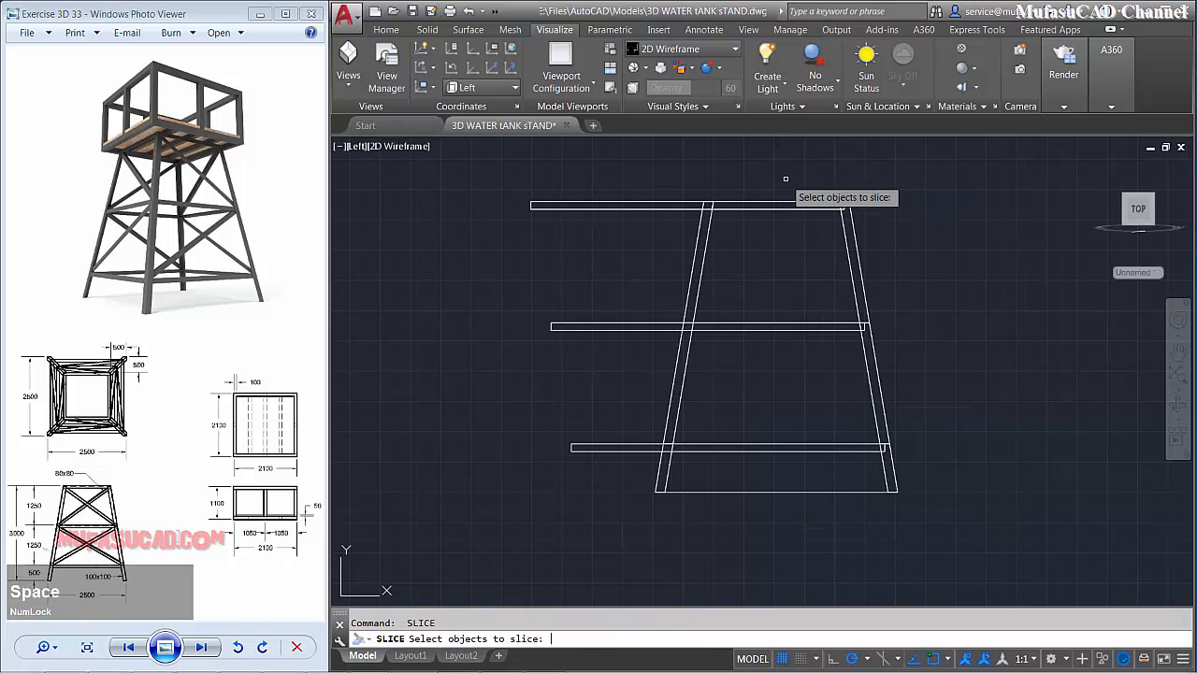
click(786, 179)
click(738, 445)
key(space)
scroll(850, 423, up, 2)
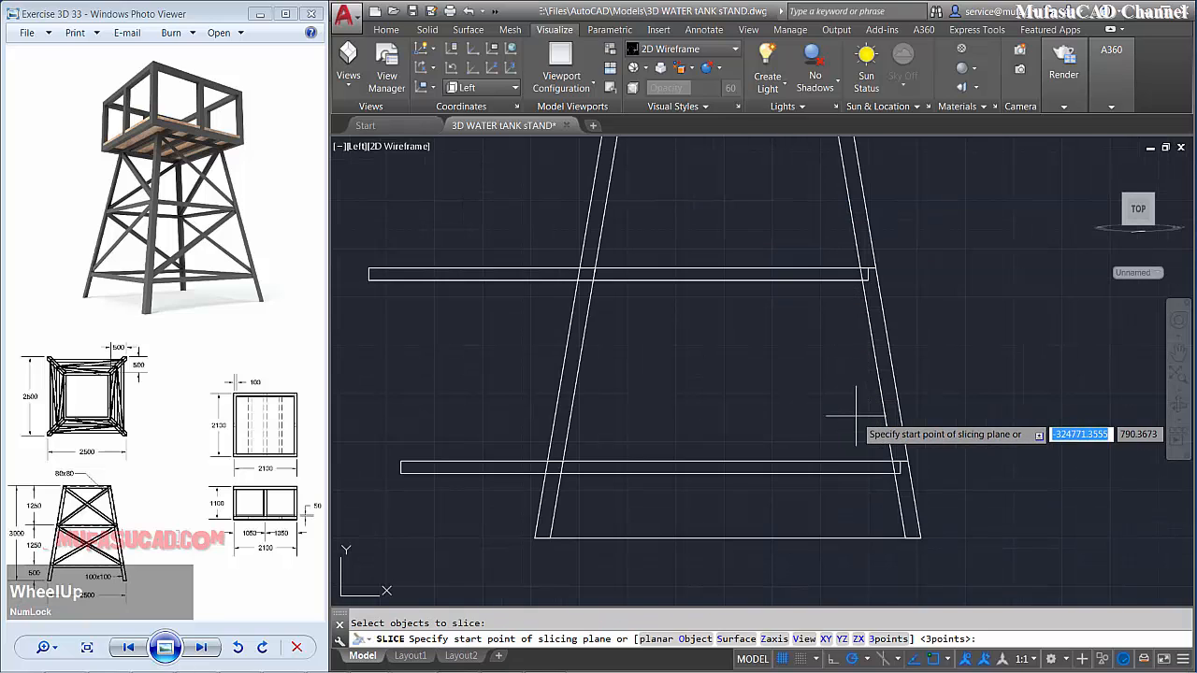
click(885, 415)
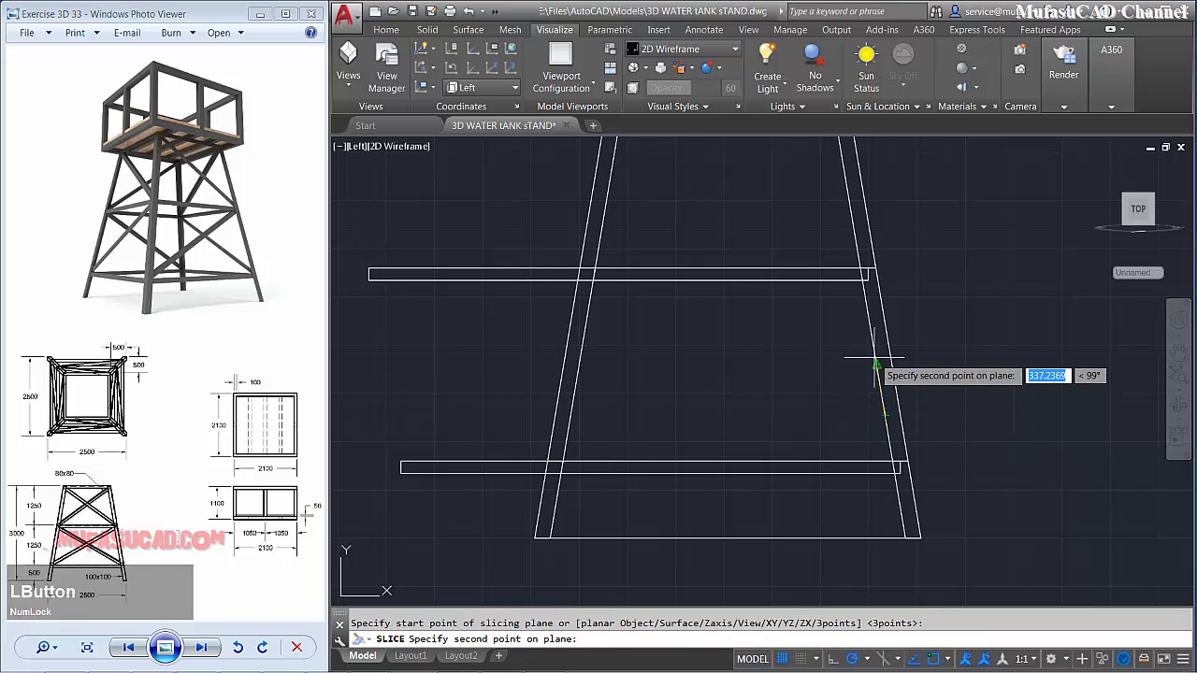
click(874, 358)
key(space)
- Delete the three brace portions that extend beyond the left-hand leg's inner edge
click(524, 391)
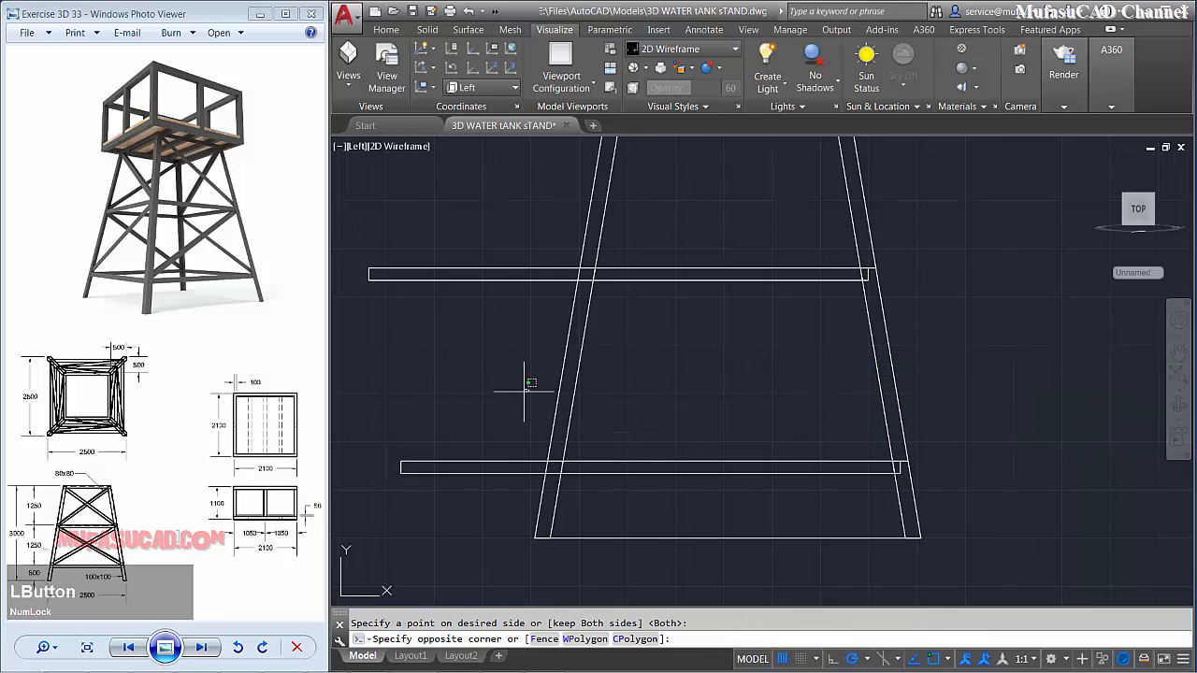
scroll(454, 457, down, 2)
click(473, 318)
click(437, 382)
click(482, 205)
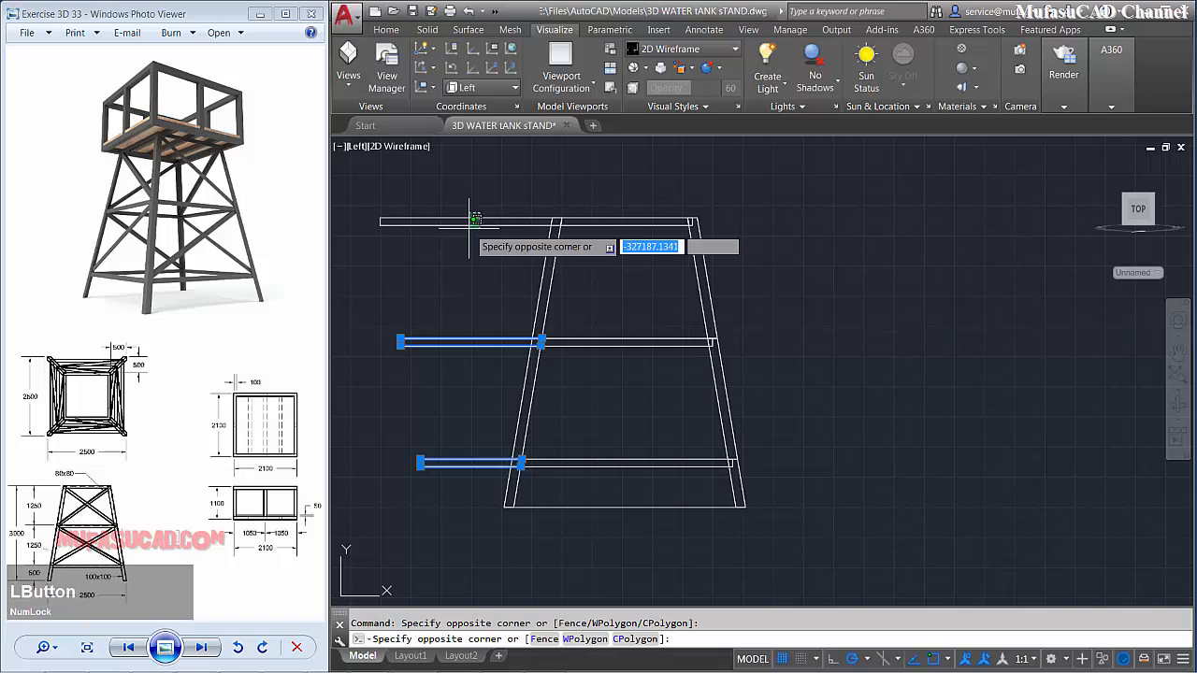
click(453, 267)
key(Delete)
- Delete the three brace portions that extend beyond the right-hand leg's inner edge
scroll(661, 436, up, 4)
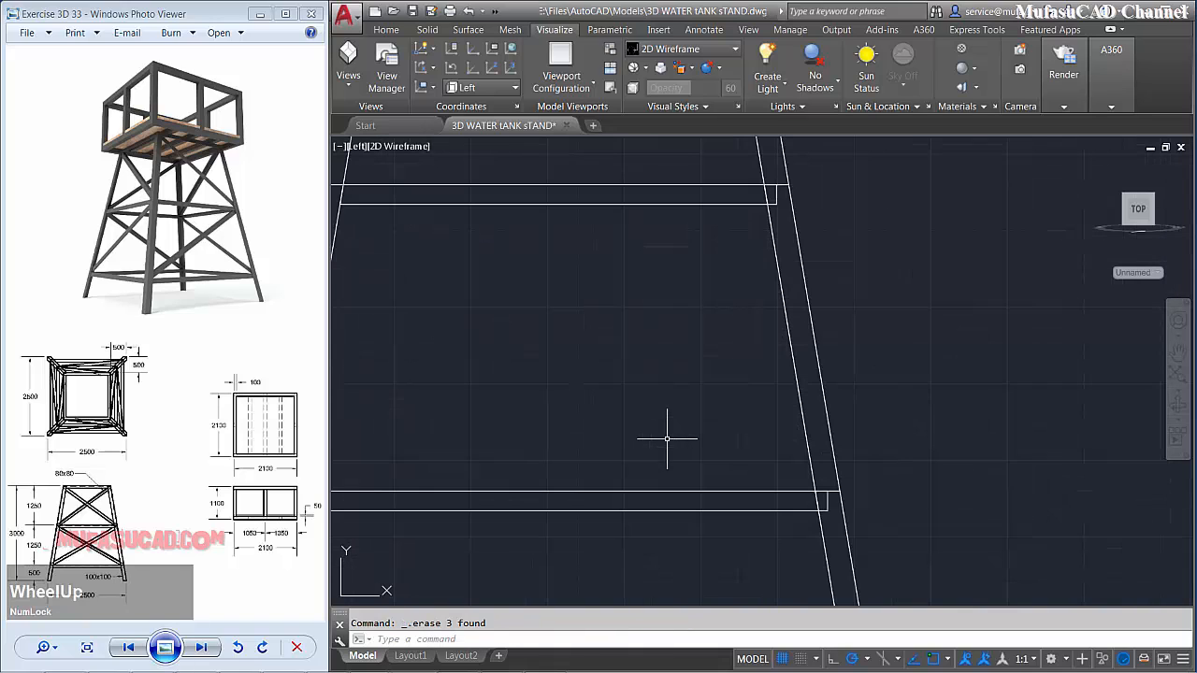
key(space)
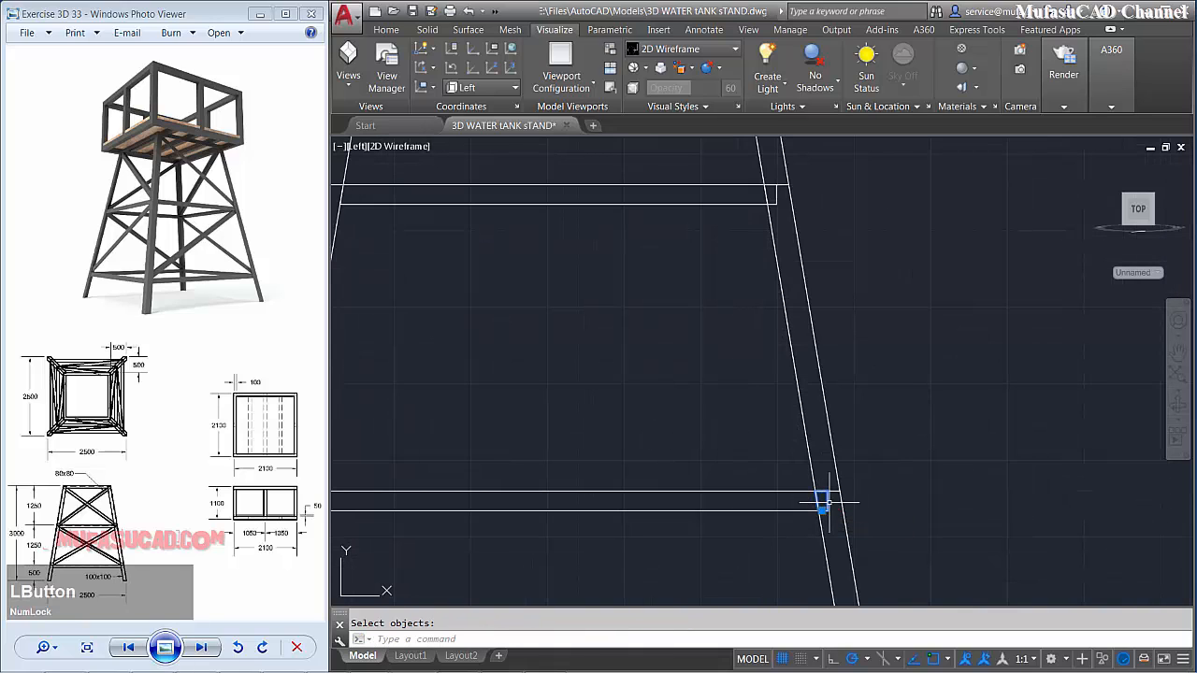
click(776, 198)
scroll(776, 198, down, 4)
middle_drag(780, 214, 790, 363)
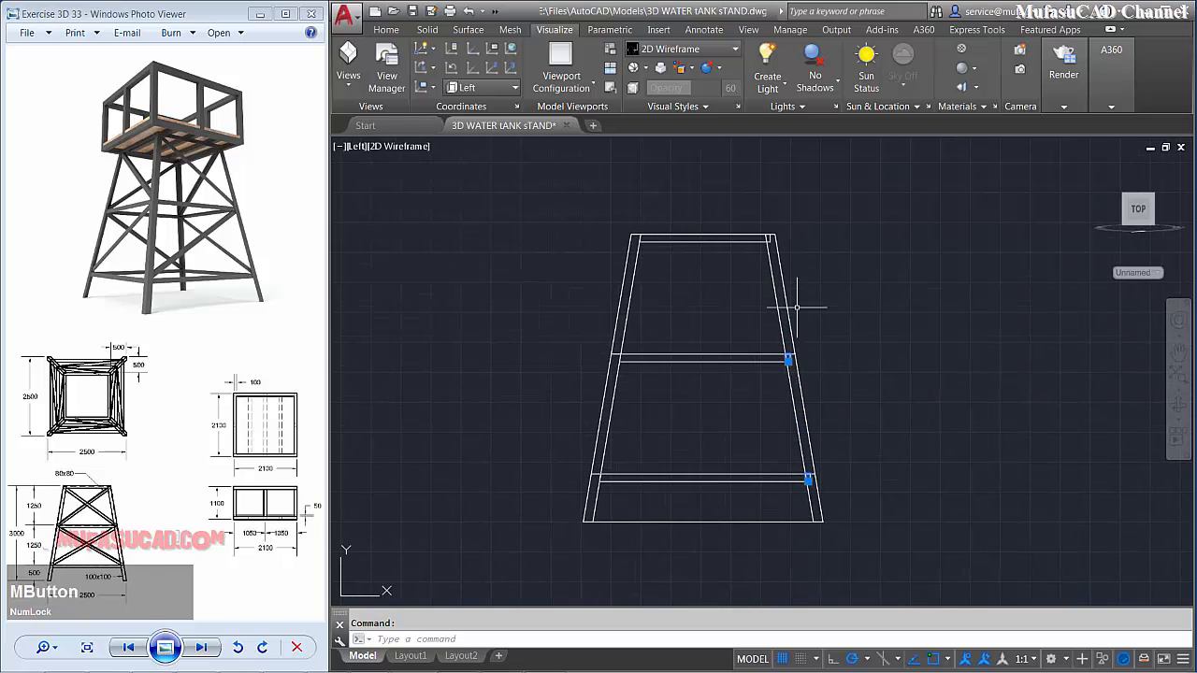
scroll(772, 230, up, 4)
scroll(789, 296, down, 2)
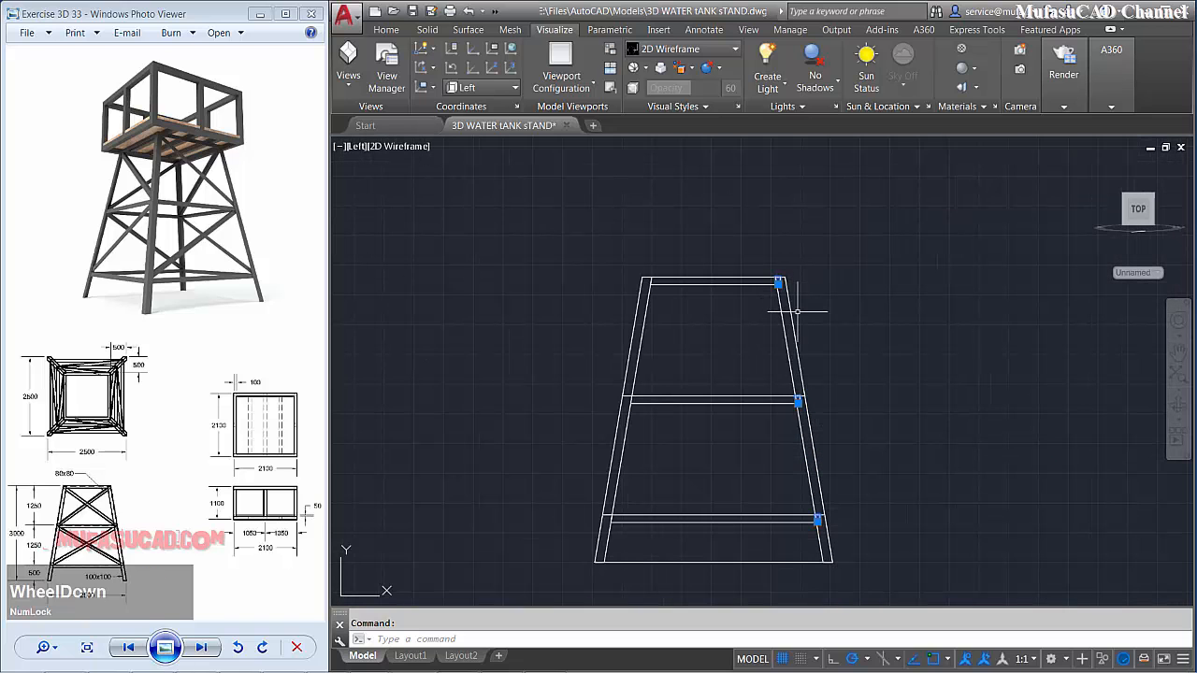
middle_drag(733, 420, 748, 369)
scroll(732, 371, up, 1)
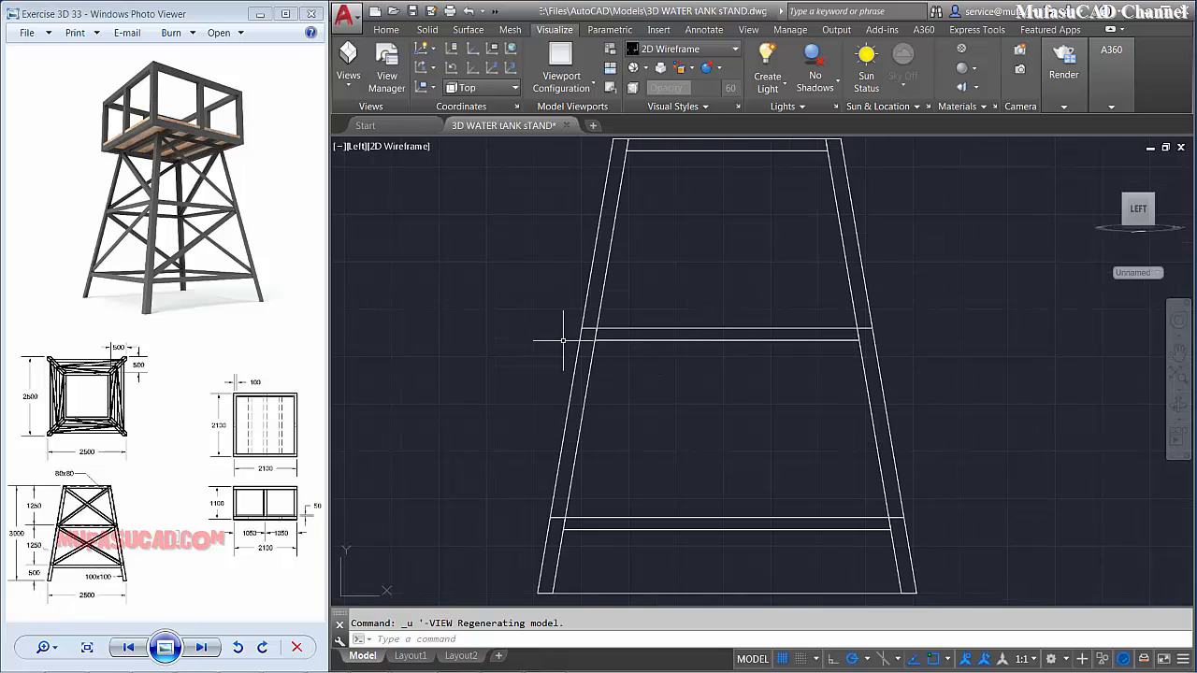
- Switch to the Top view and draw an 80 by 80 rectangle in the empty space beside the frame
click(357, 146)
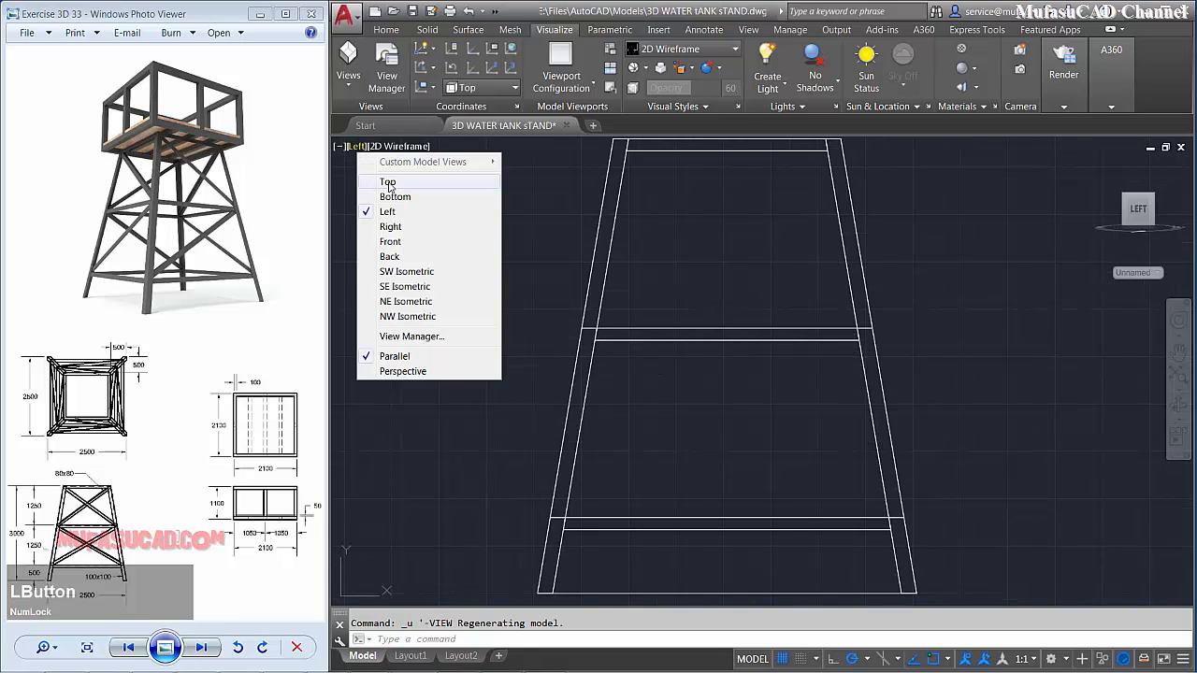
click(389, 176)
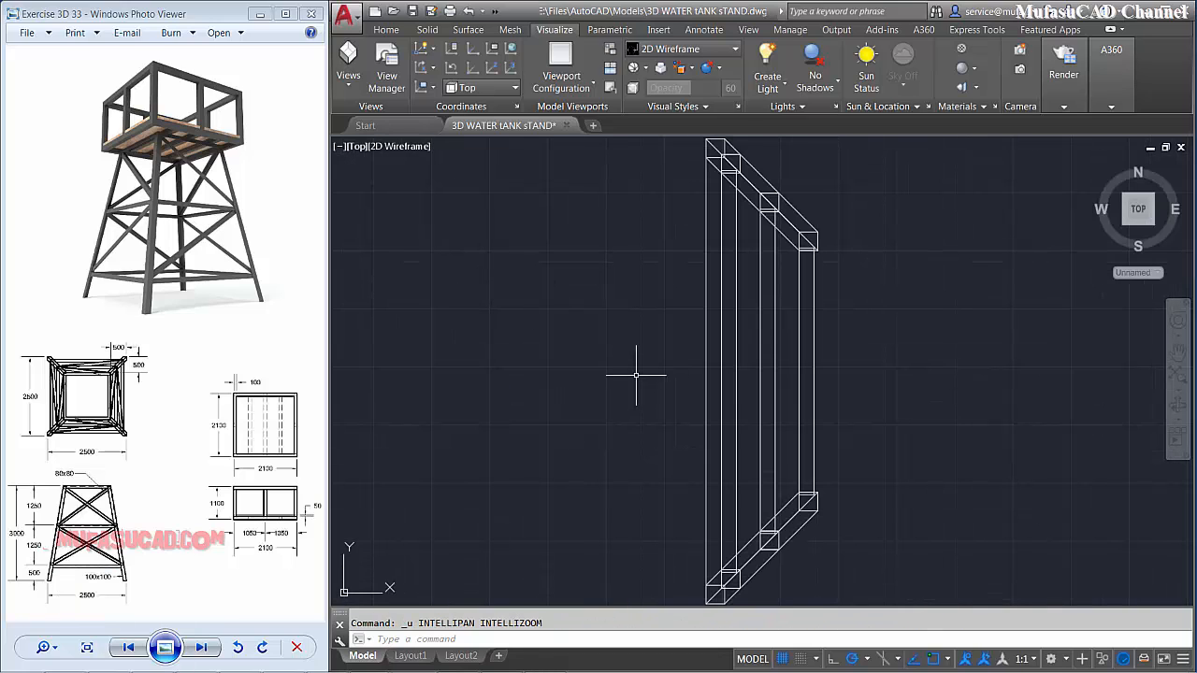
text(r)
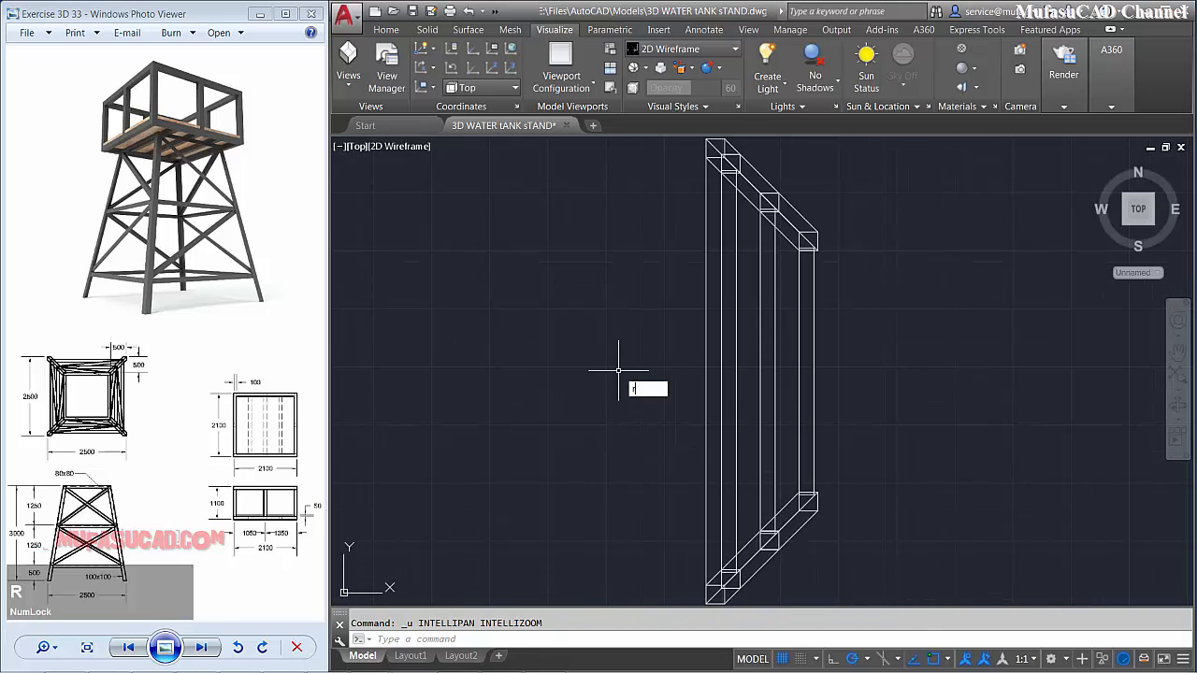
text(ec)
key(space)
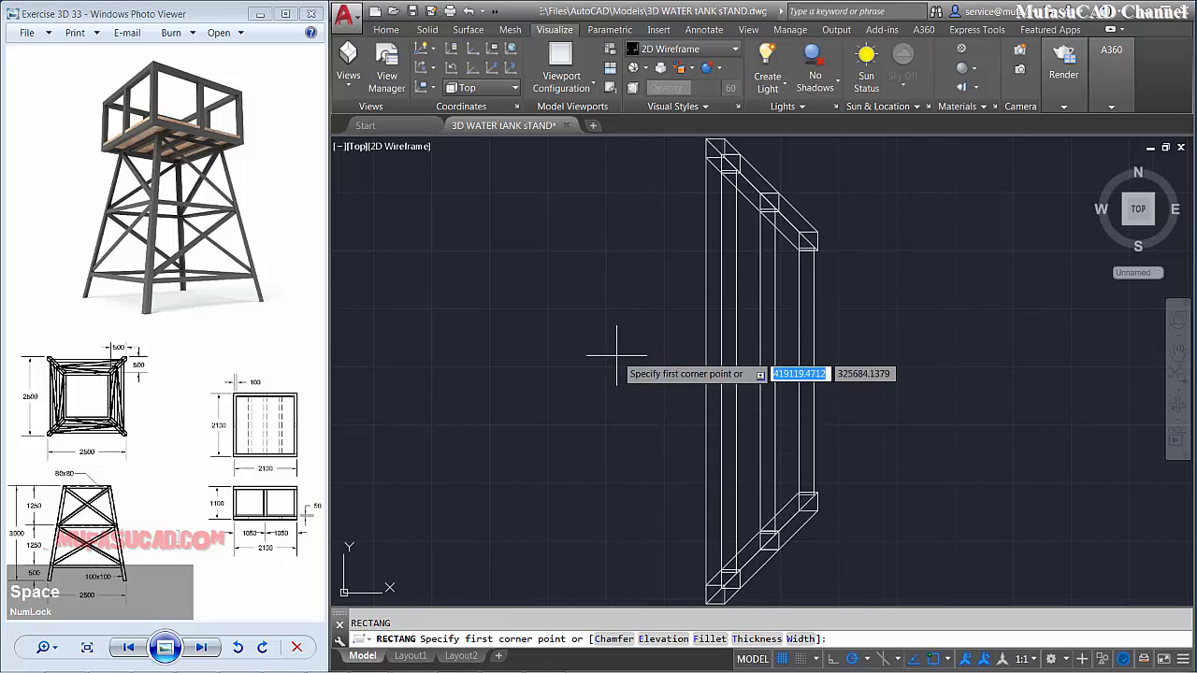
click(569, 325)
text(d)
key(space)
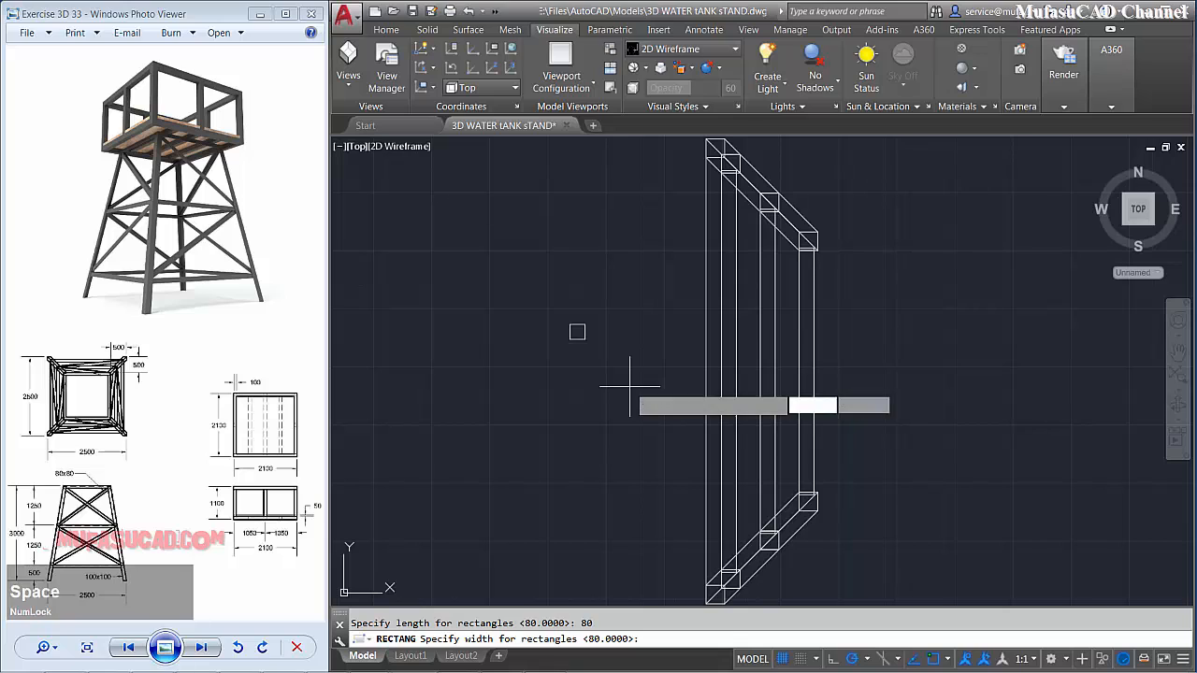
text(80)
key(space)
click(630, 398)
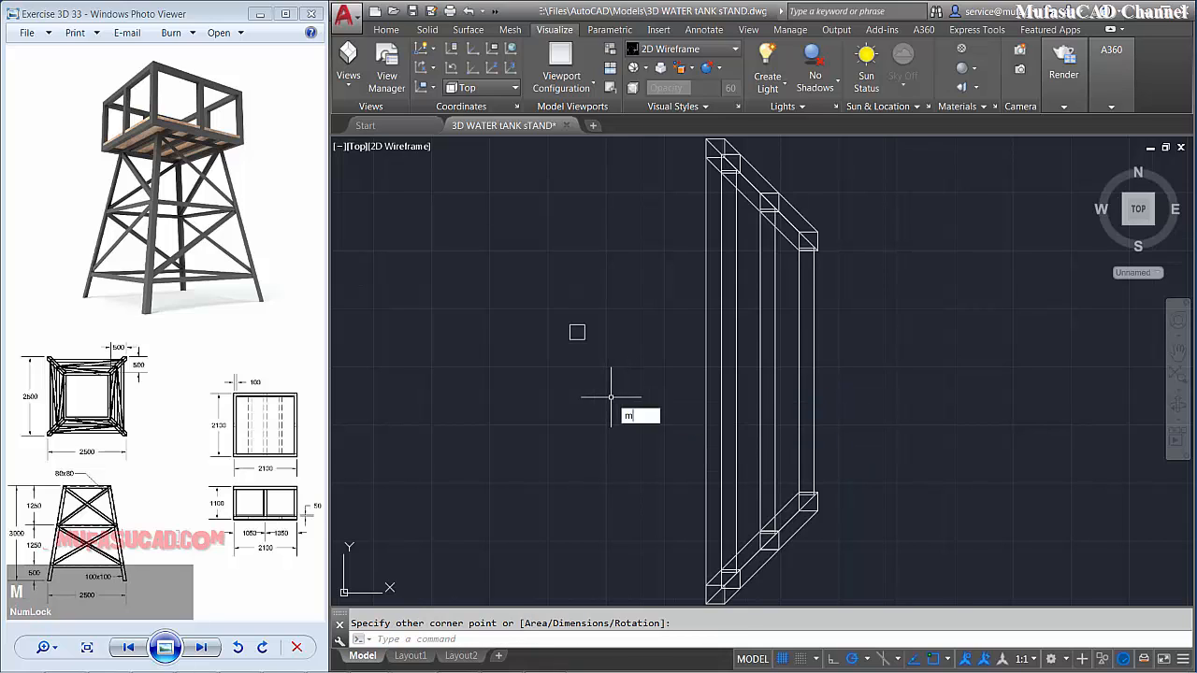
- Move the 80 by 80 square onto the upper corner of the lowest horizontal brace where it meets the leg
text(m)
key(space)
click(614, 297)
click(540, 378)
key(space)
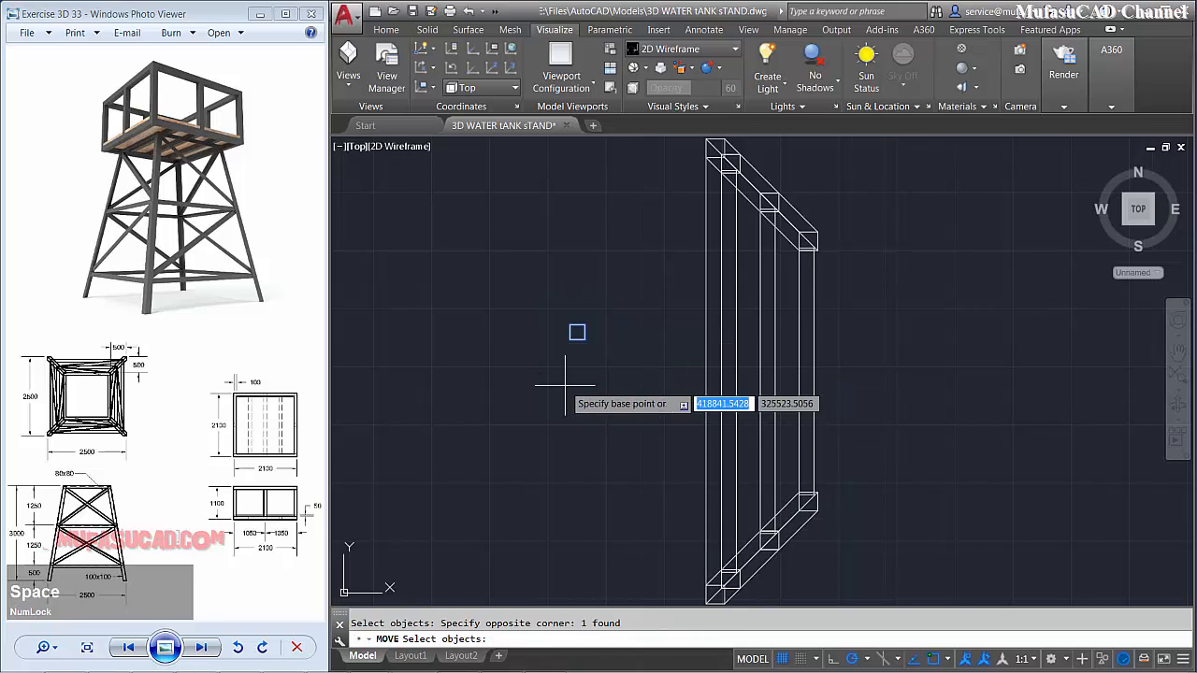
click(577, 332)
shift+middle_drag(841, 361, 716, 300)
scroll(823, 472, up, 5)
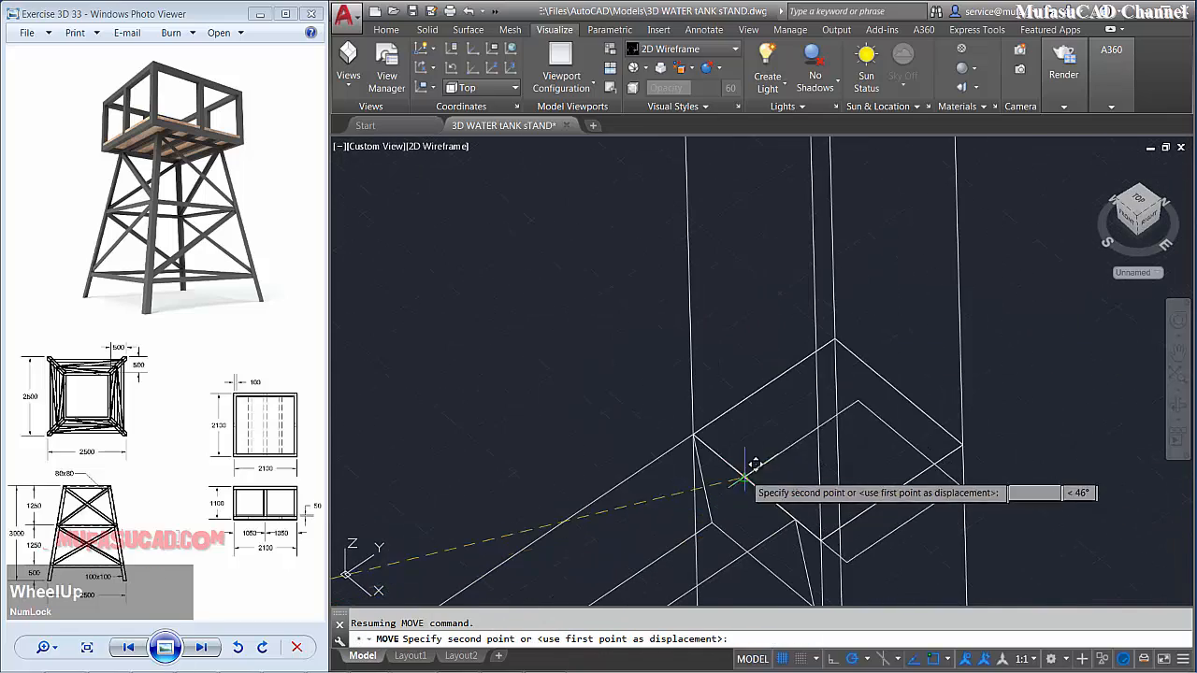
click(695, 432)
scroll(865, 433, down, 3)
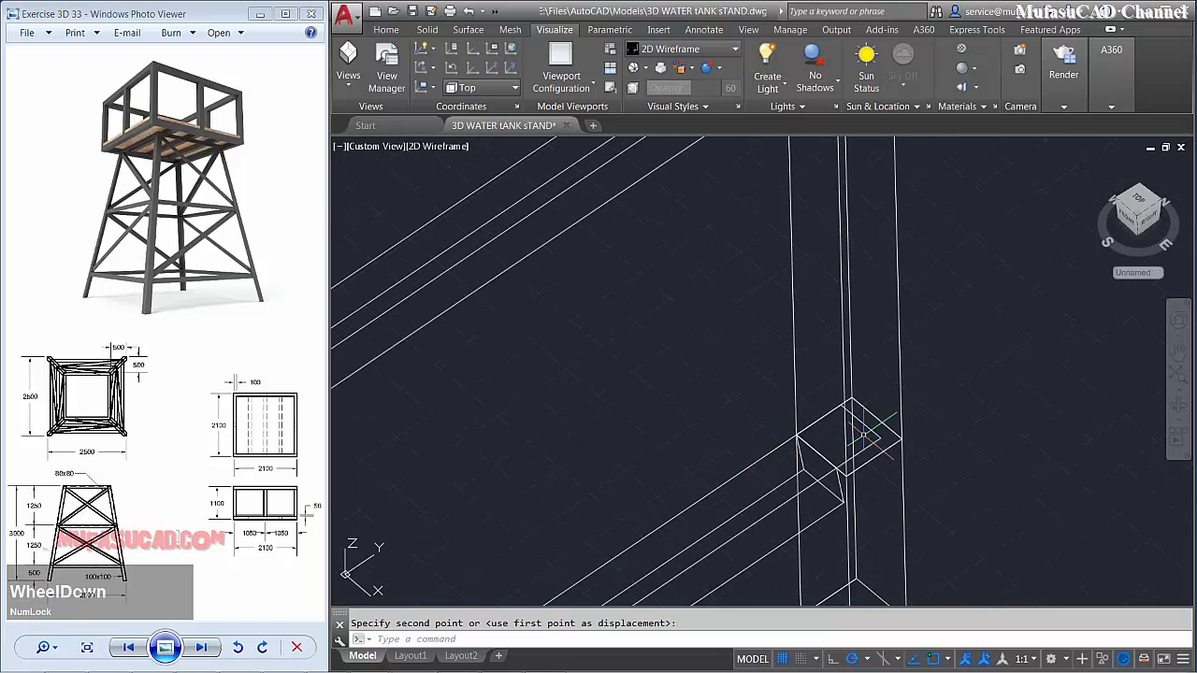
scroll(865, 435, down, 3)
middle_drag(949, 445, 850, 450)
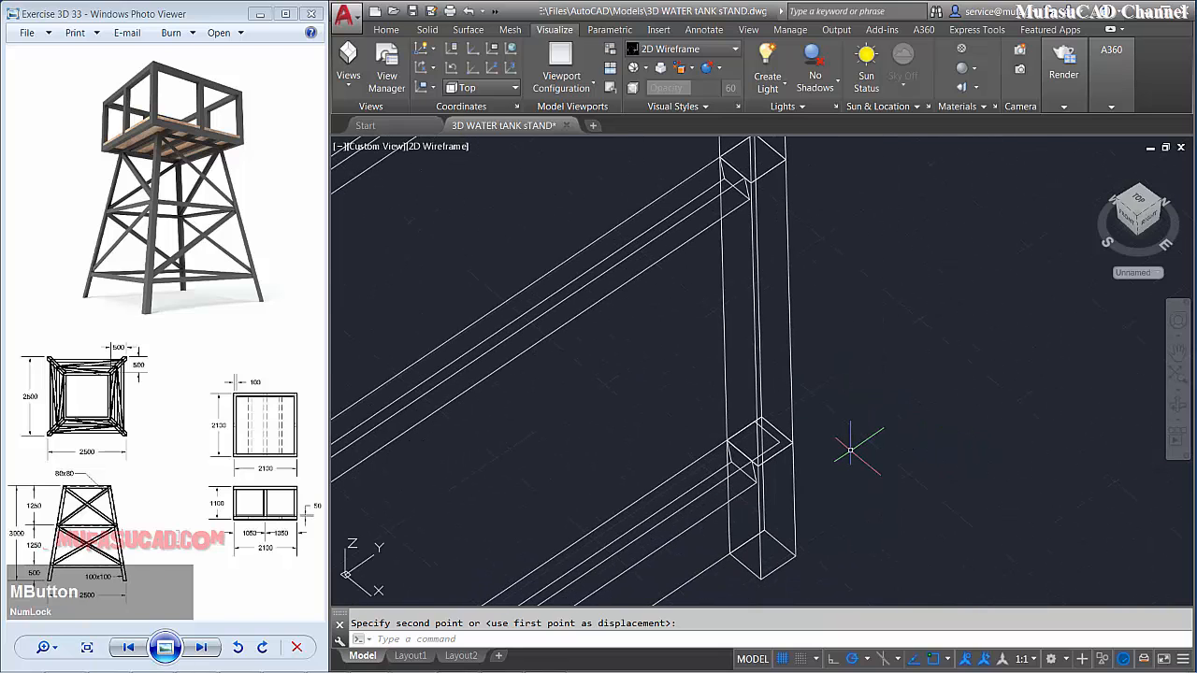
- Extrude the 80 by 80 square upward into a bar that reaches well above the top horizontal brace
text(Ext)
key(space)
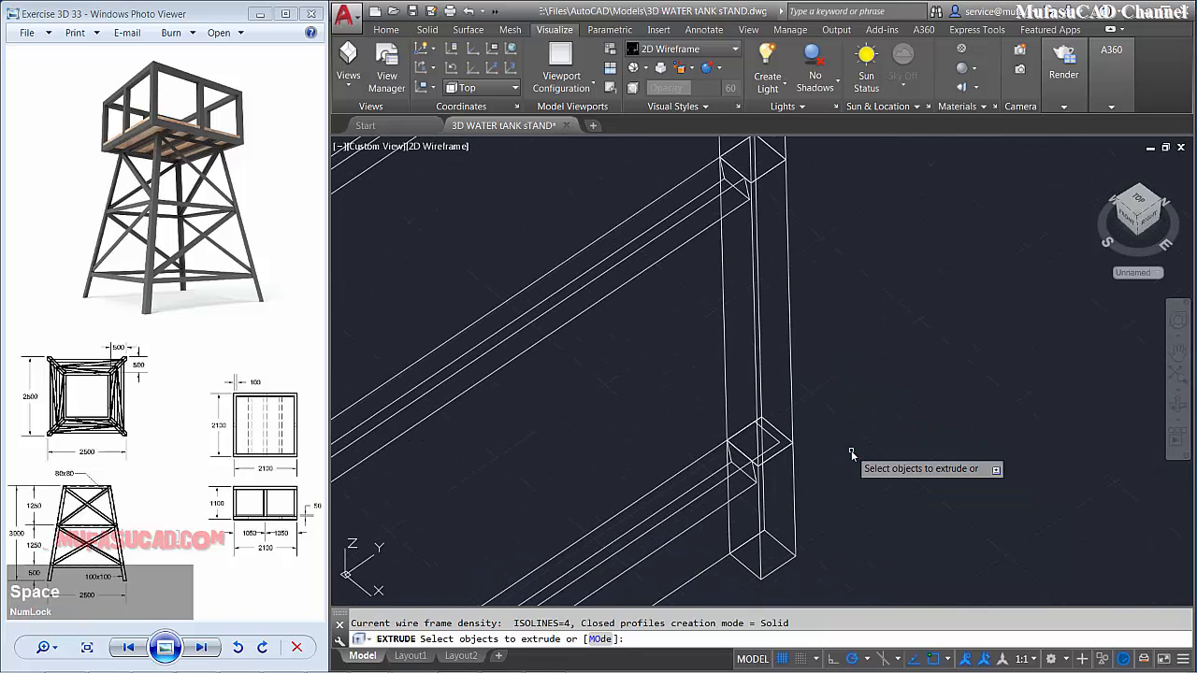
scroll(834, 442, down, 3)
middle_drag(834, 443, 794, 489)
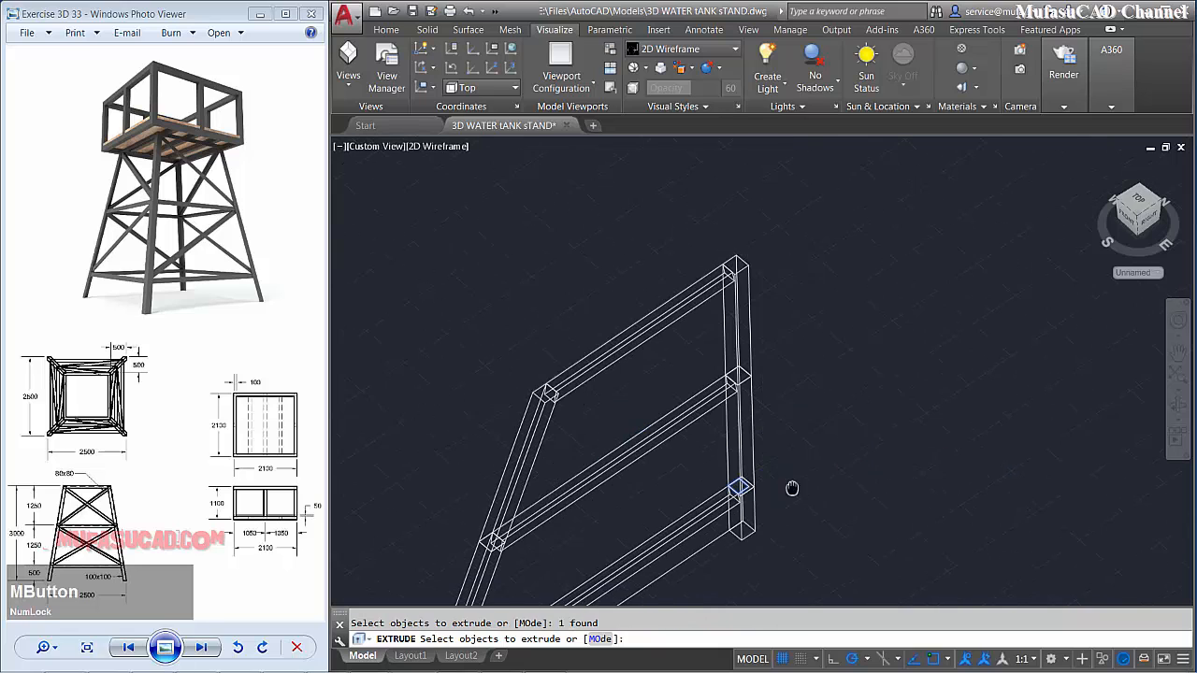
key(space)
scroll(796, 280, down, 2)
click(801, 176)
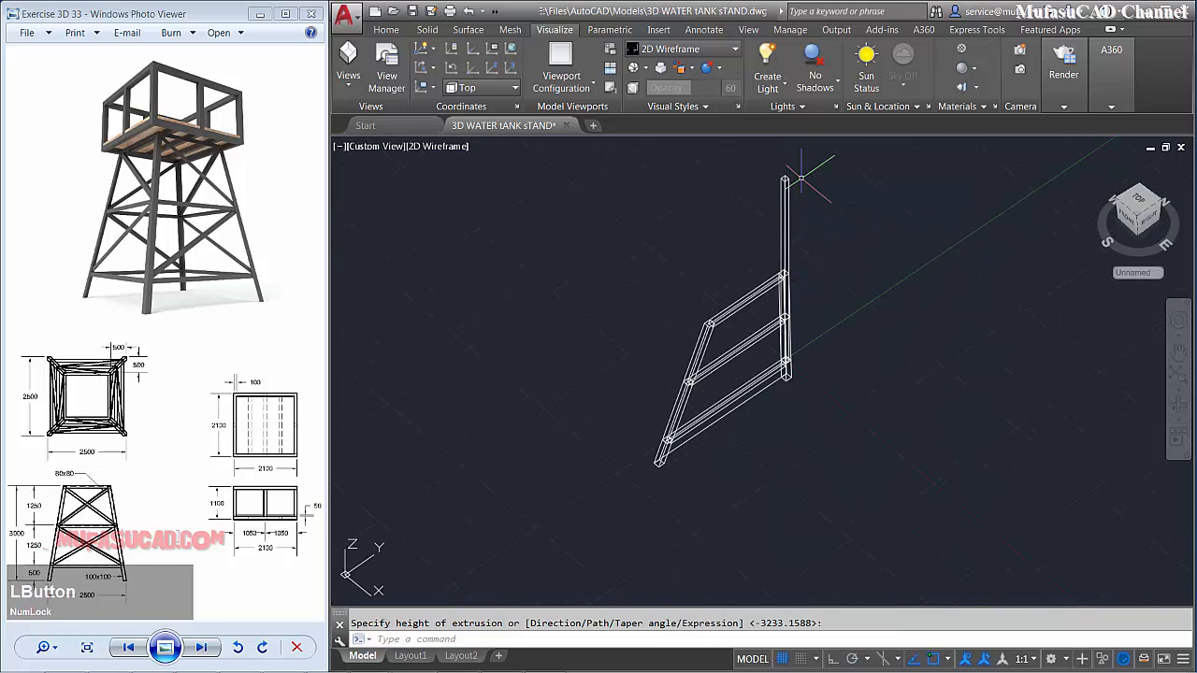
- In the Left view, rotate the upright bar about its lower corner by reference so it runs diagonally to the middle brace's opposite end
click(379, 152)
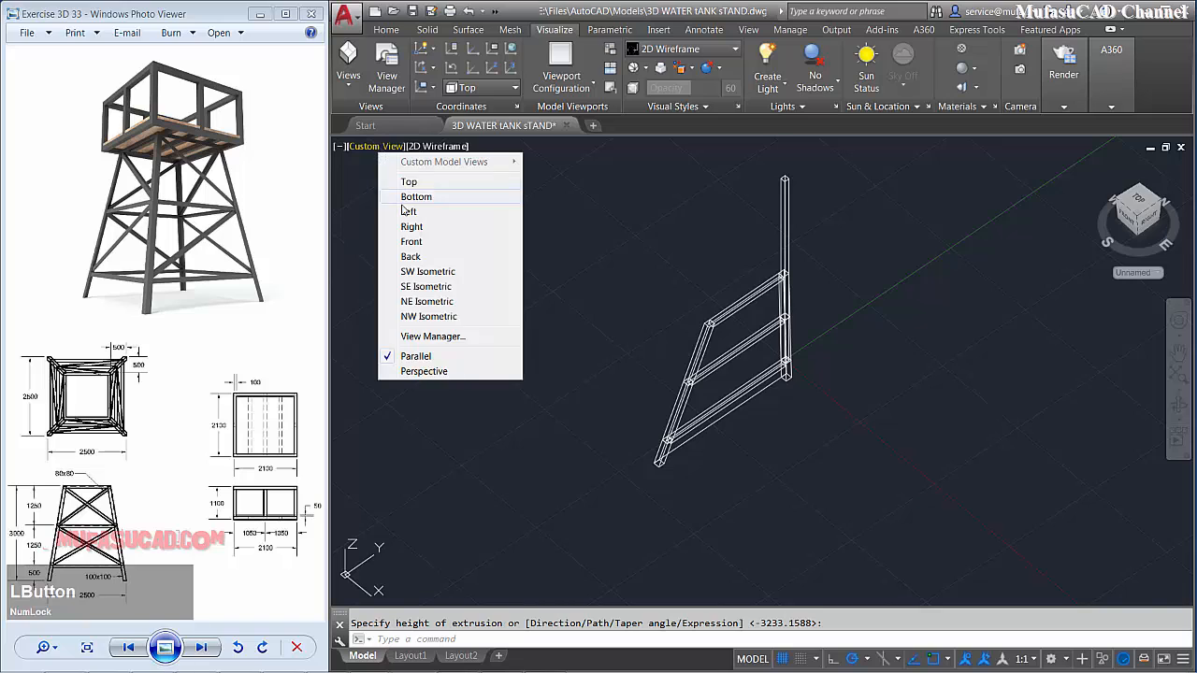
click(398, 208)
text(ro)
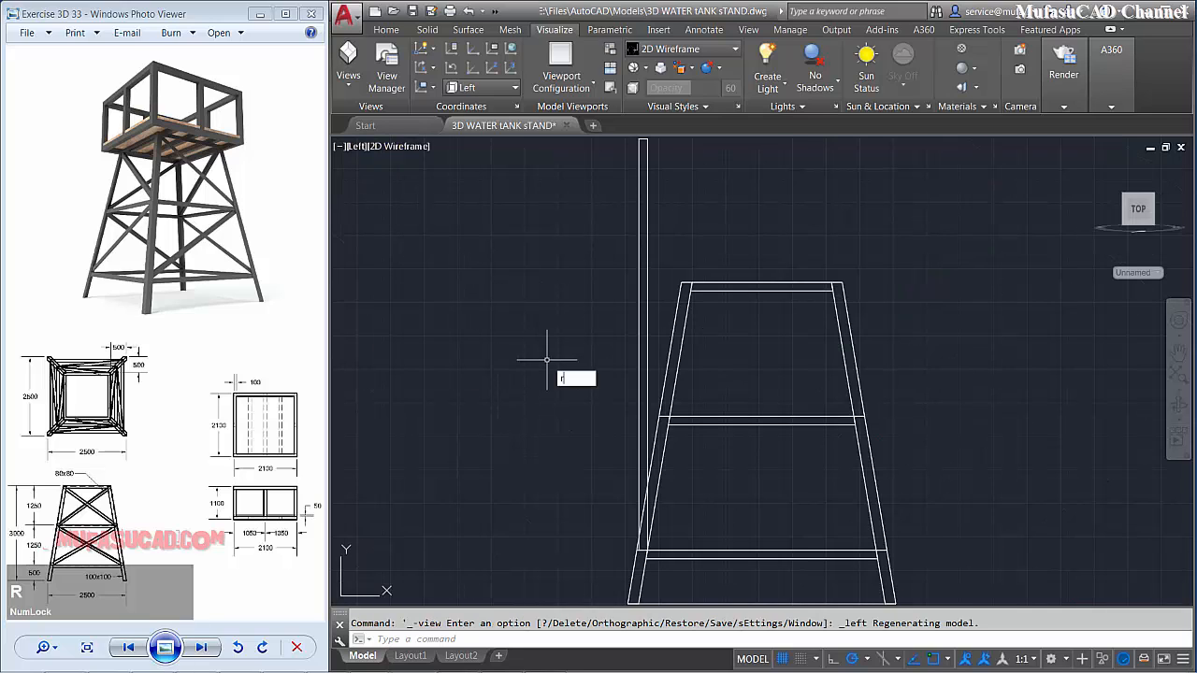
key(space)
click(671, 178)
click(584, 234)
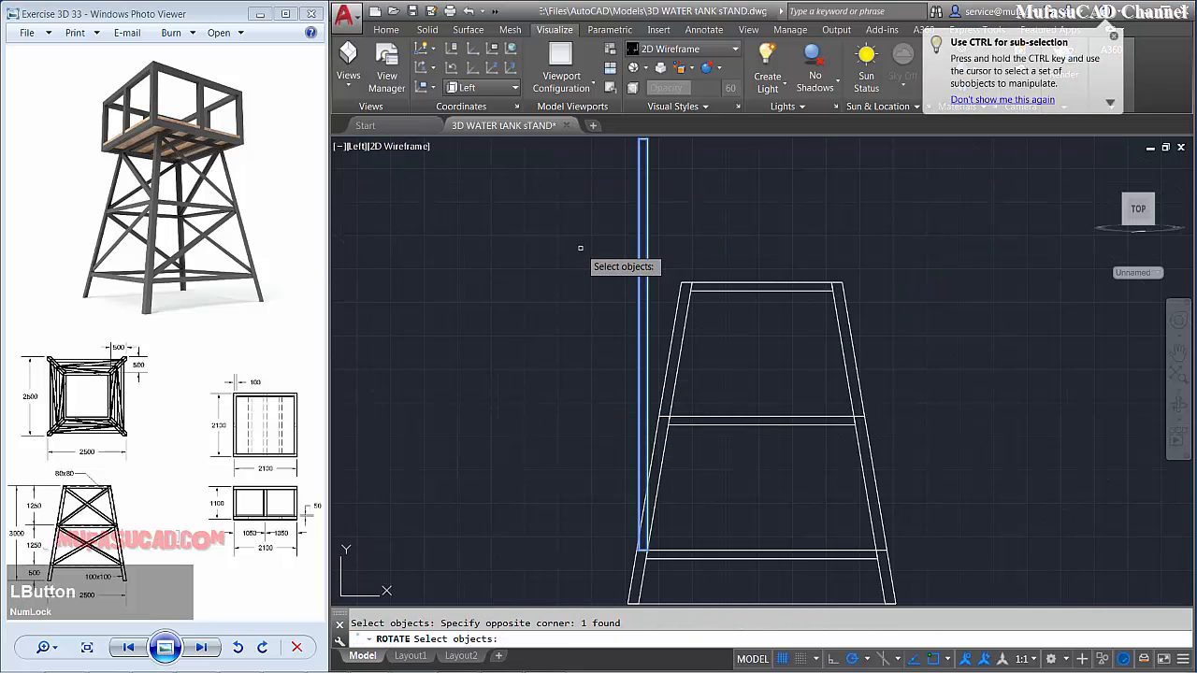
key(space)
middle_drag(579, 363, 561, 326)
scroll(655, 484, up, 4)
scroll(655, 483, up, 2)
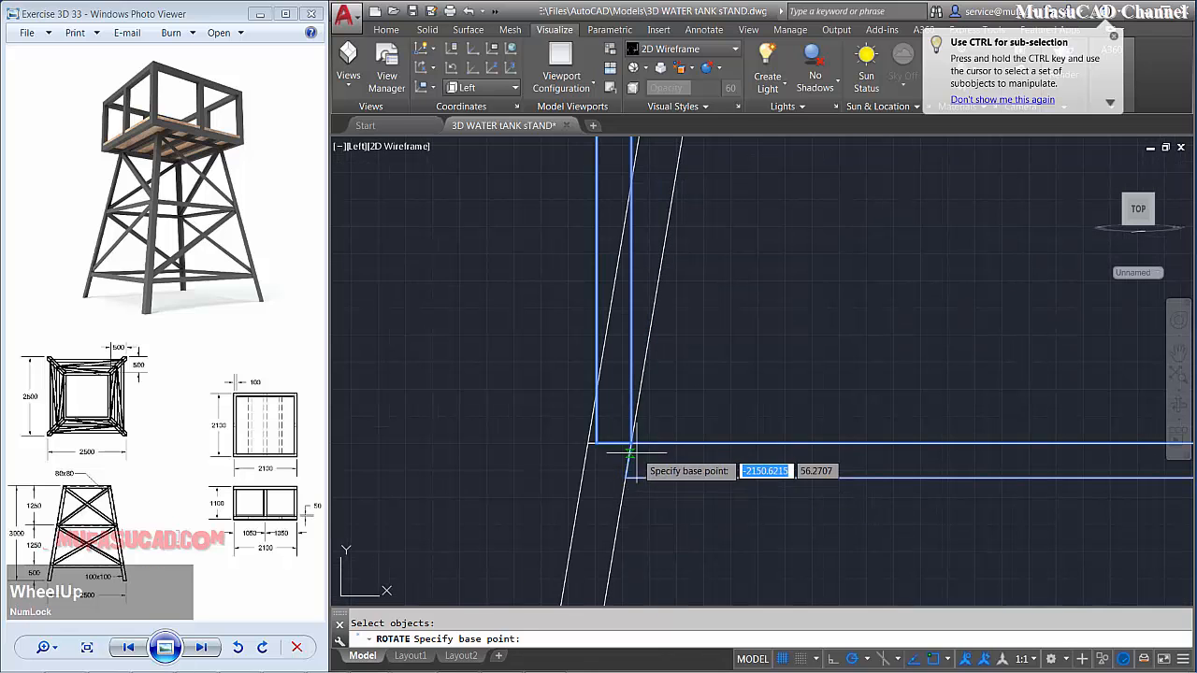
click(633, 434)
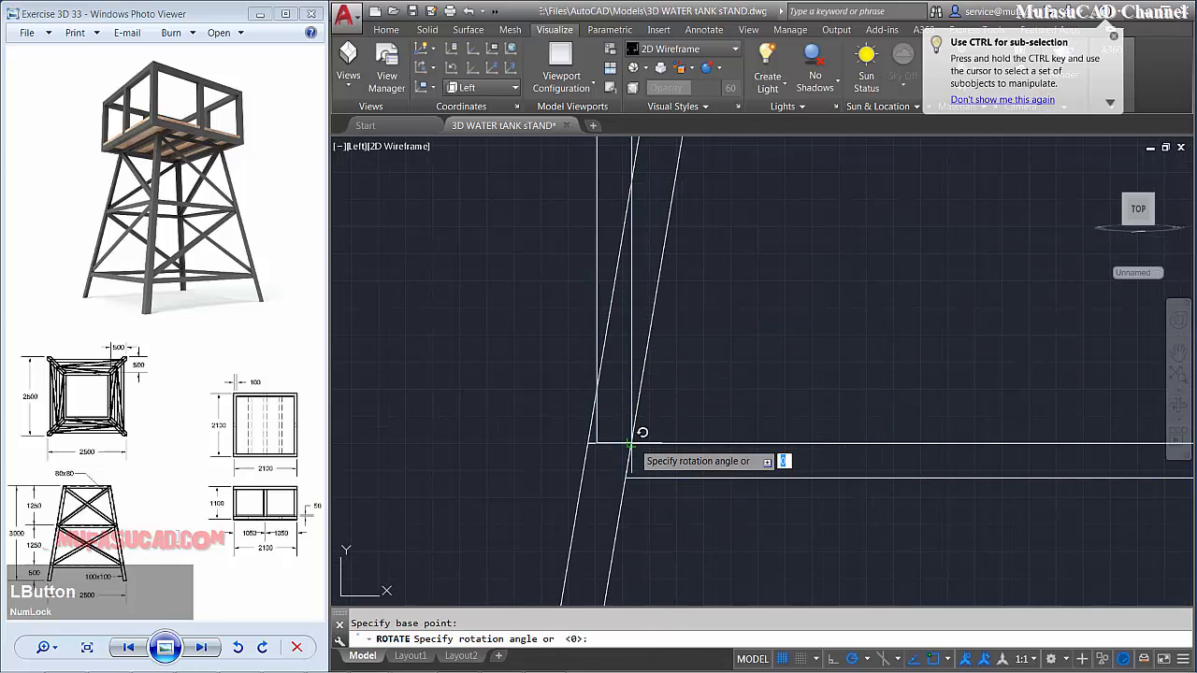
text(r)
key(space)
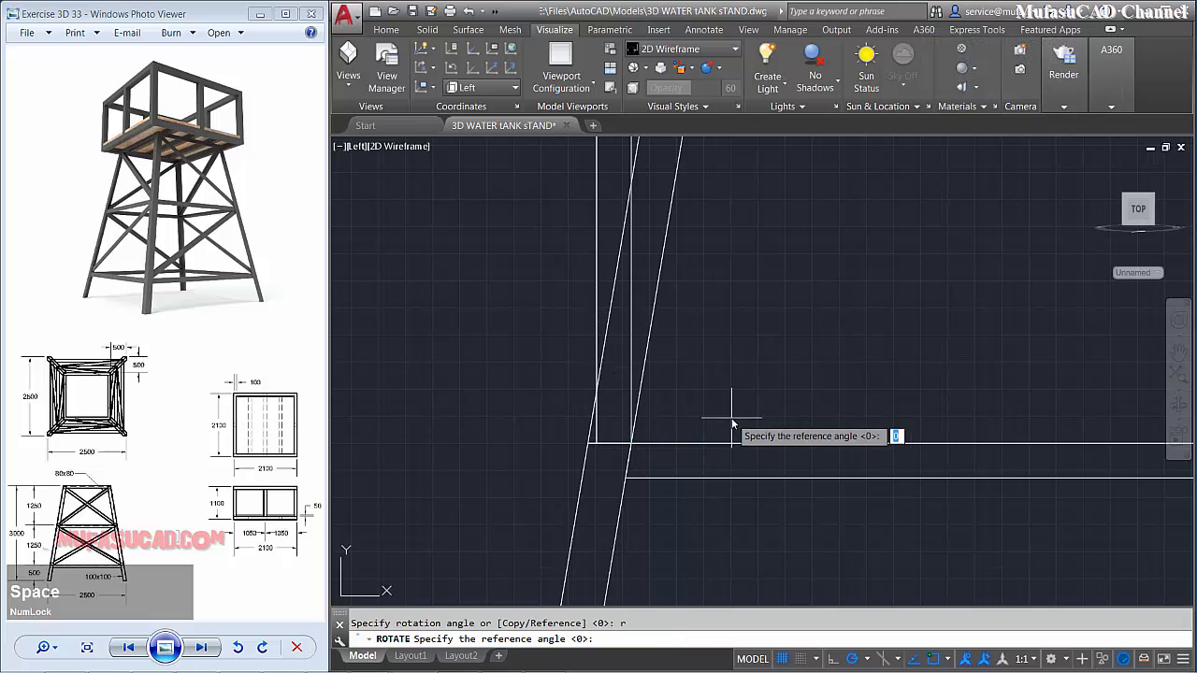
mouse_move(629, 445)
shift+middle_down()
mouse_move(679, 417)
mouse_move(628, 458)
shift+middle_up()
click(620, 456)
scroll(648, 417, down, 6)
middle_drag(651, 334, 647, 386)
scroll(642, 381, up, 2)
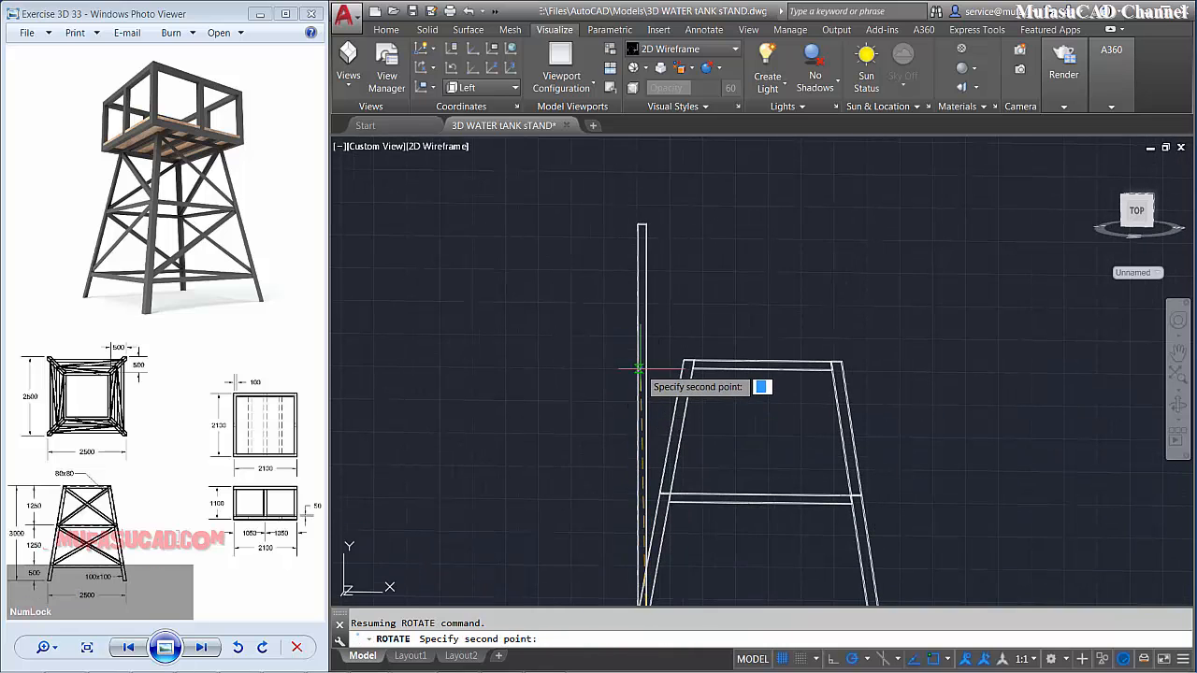
click(638, 361)
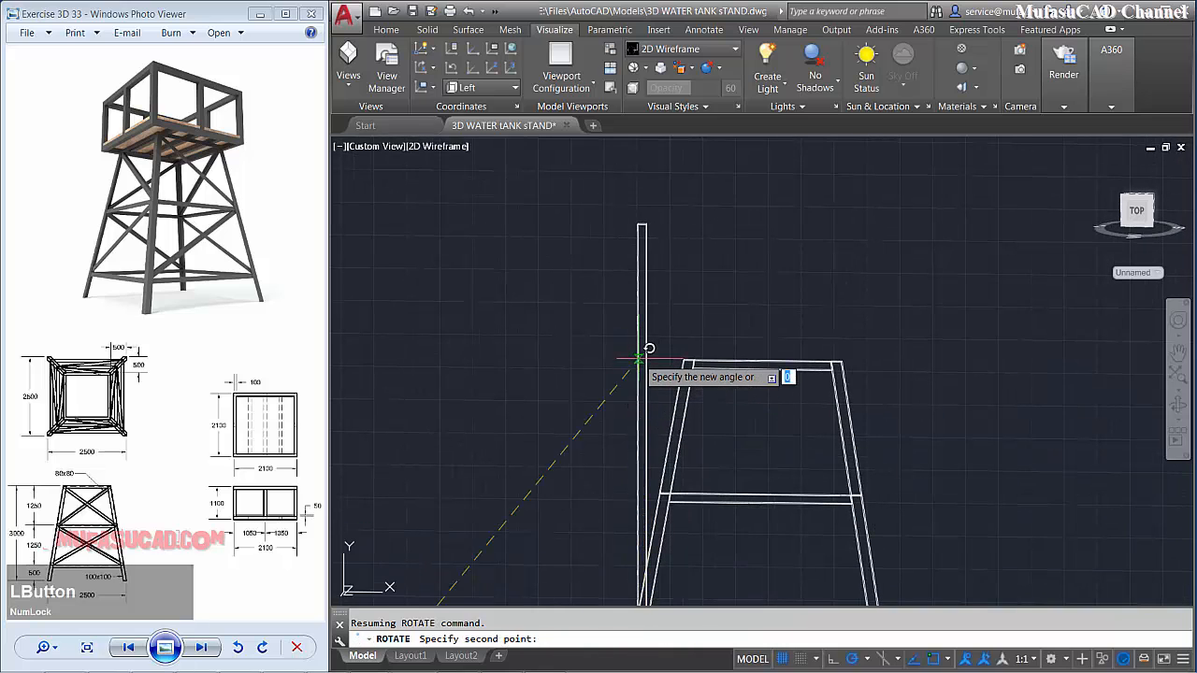
middle_drag(868, 428, 662, 420)
scroll(729, 439, up, 4)
click(659, 404)
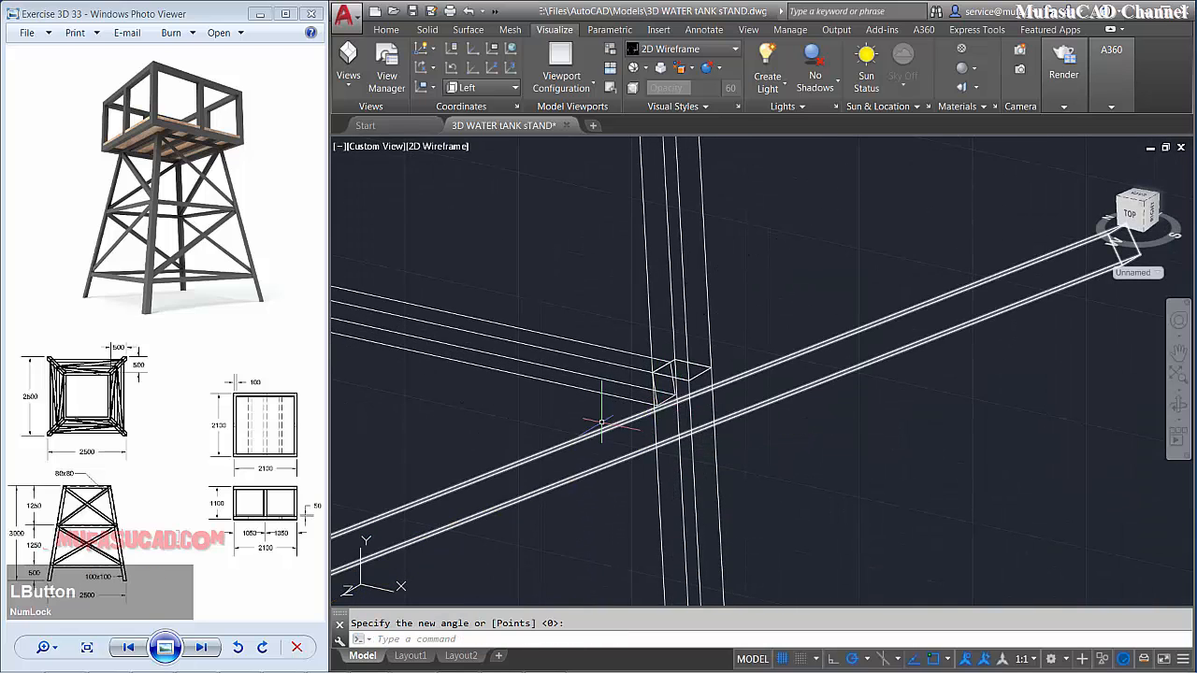
- In the Front view, rotate the diagonal bar by reference about its lower corner so it leans onto the middle brace's lower corner at the leg
click(370, 148)
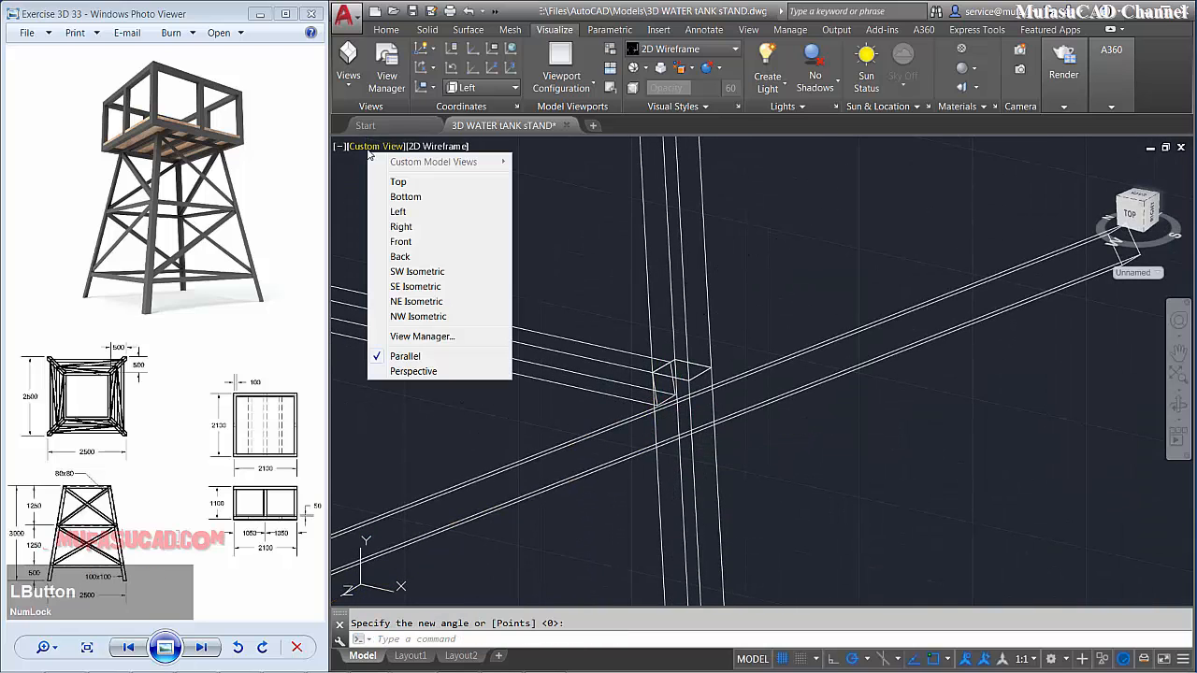
click(404, 241)
text(r)
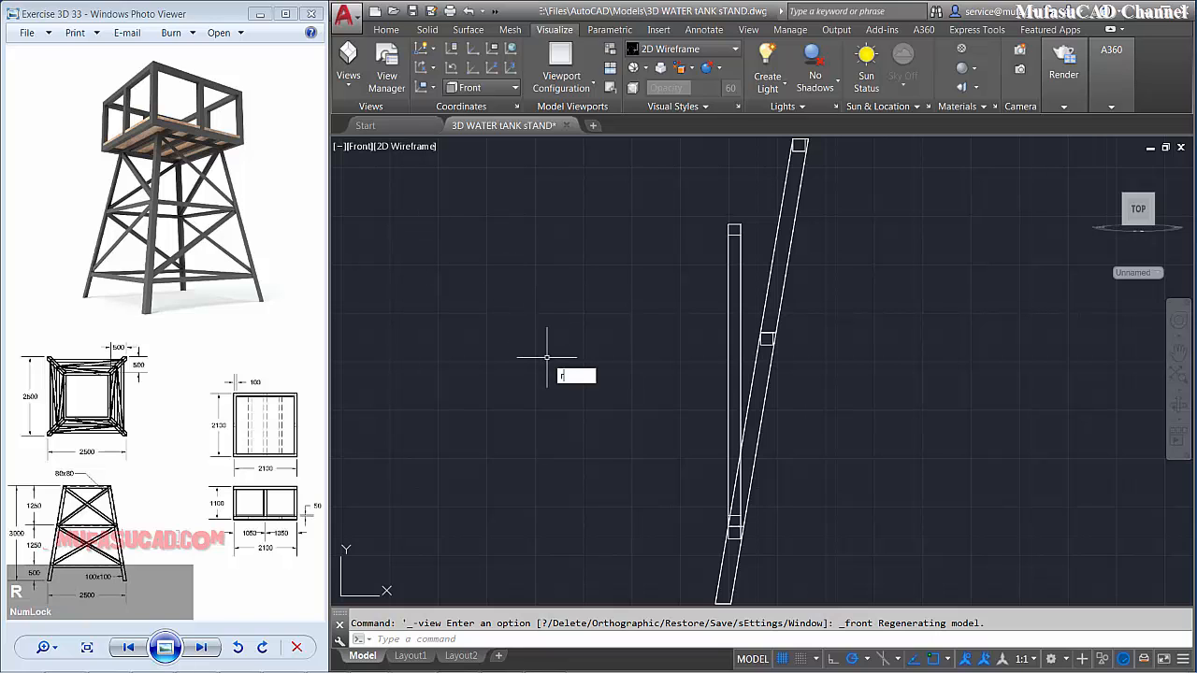
text(o)
key(space)
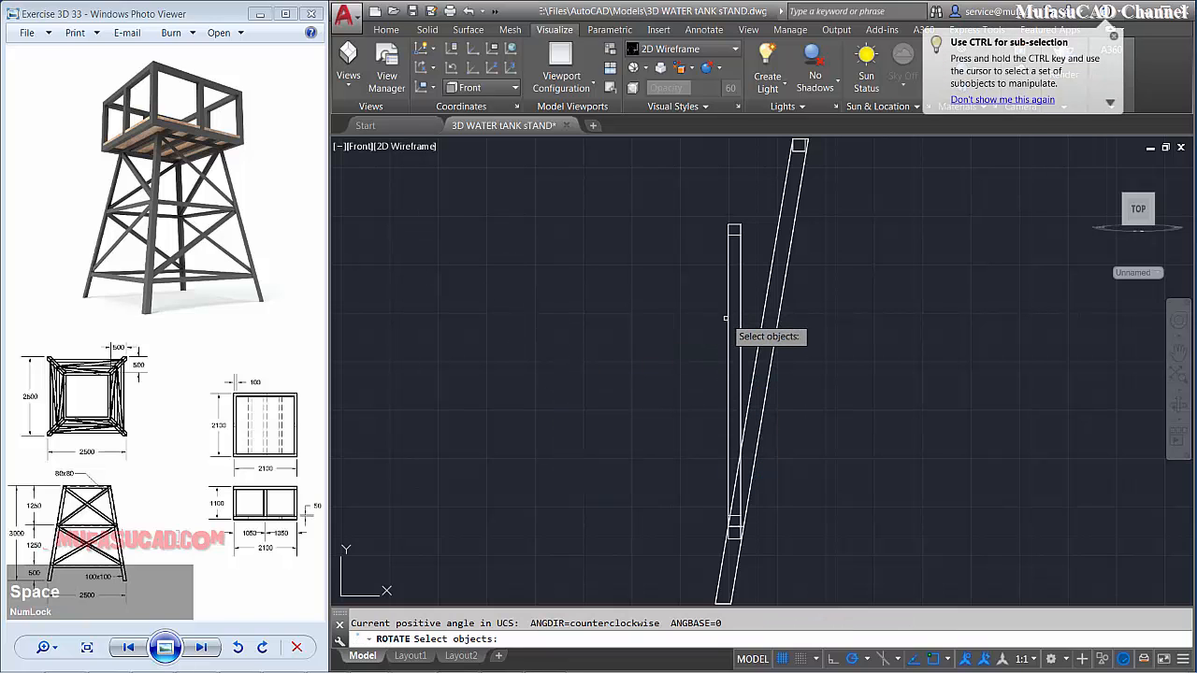
click(727, 318)
scroll(730, 502, up, 3)
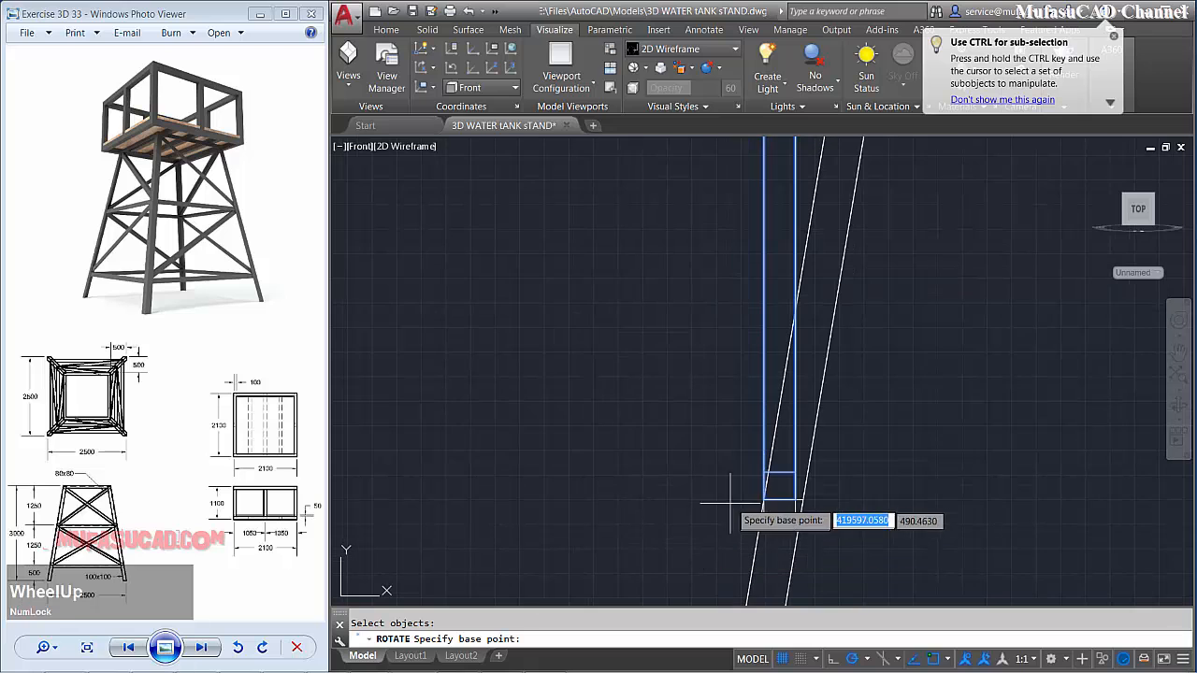
click(762, 502)
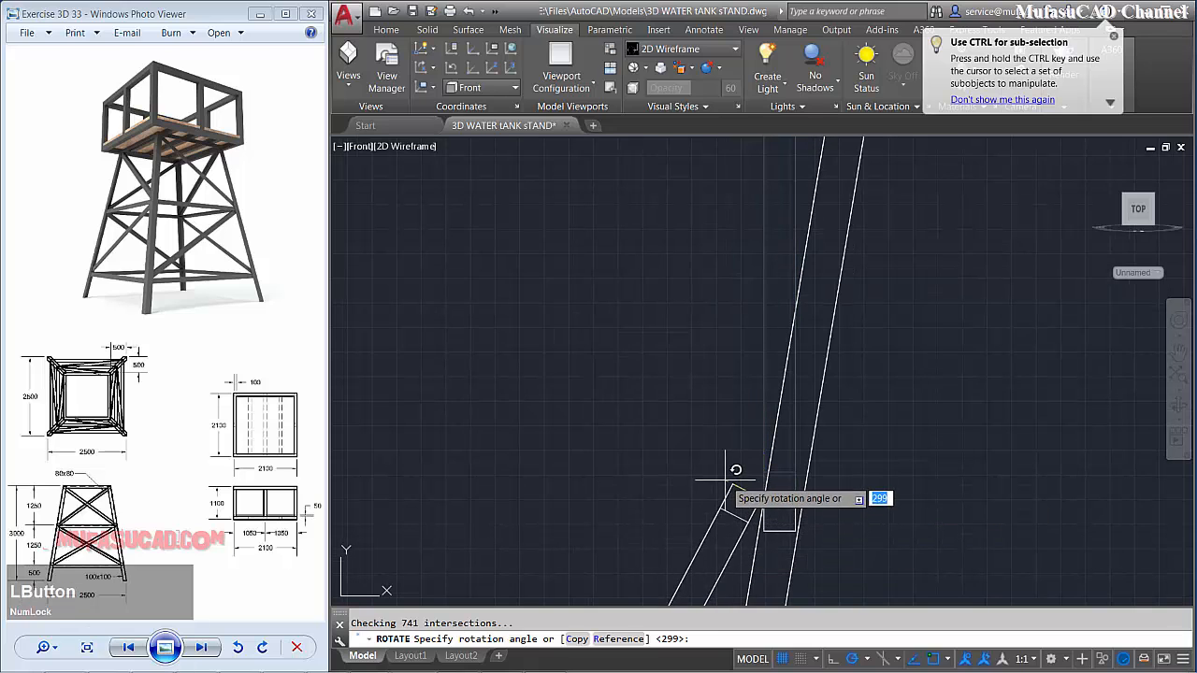
text(r)
key(space)
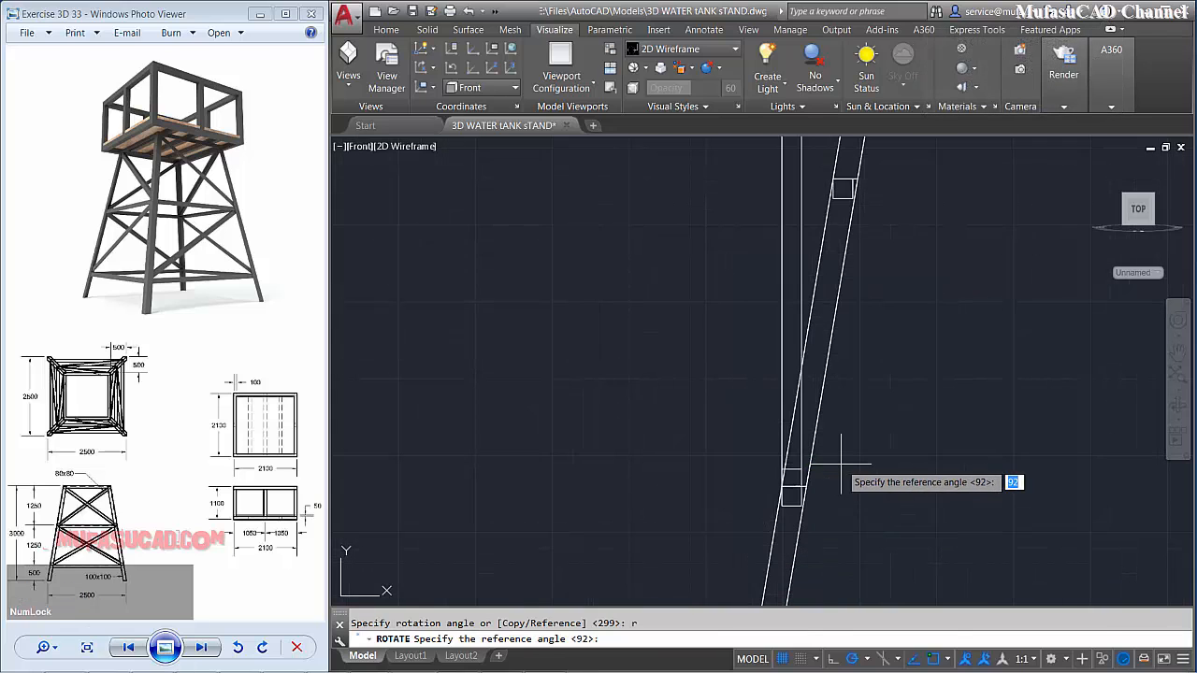
shift+middle_drag(835, 465, 937, 429)
scroll(935, 432, up, 3)
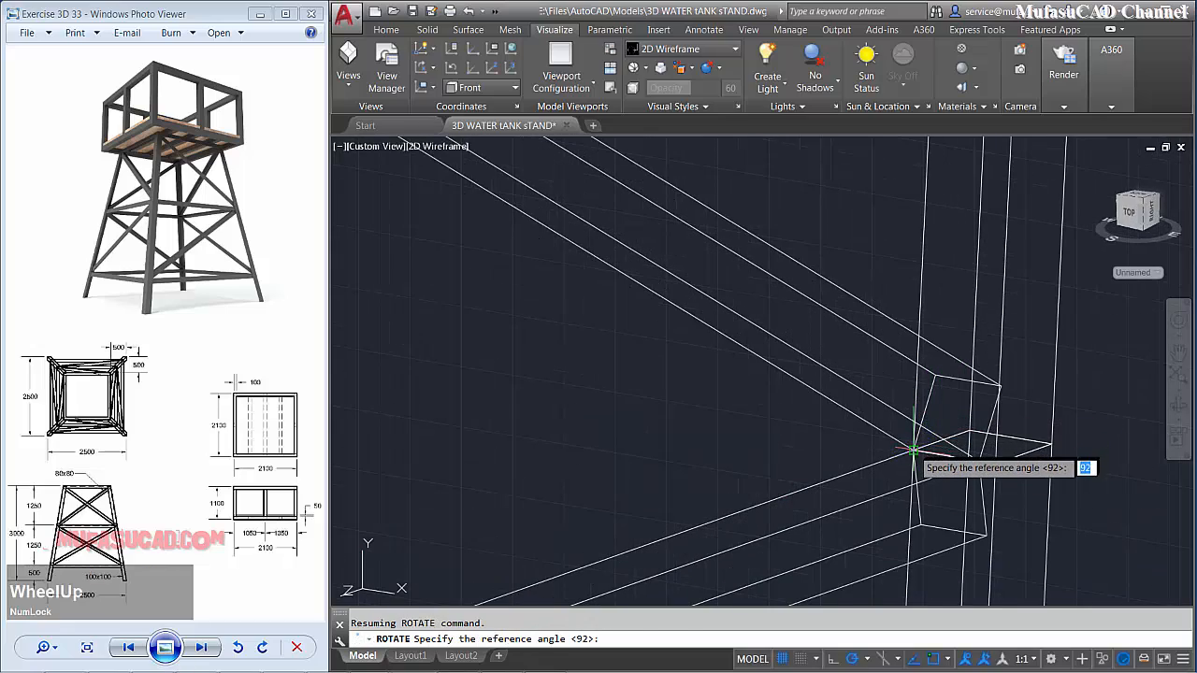
scroll(913, 452, down, 3)
middle_drag(788, 422, 708, 347)
scroll(680, 317, up, 3)
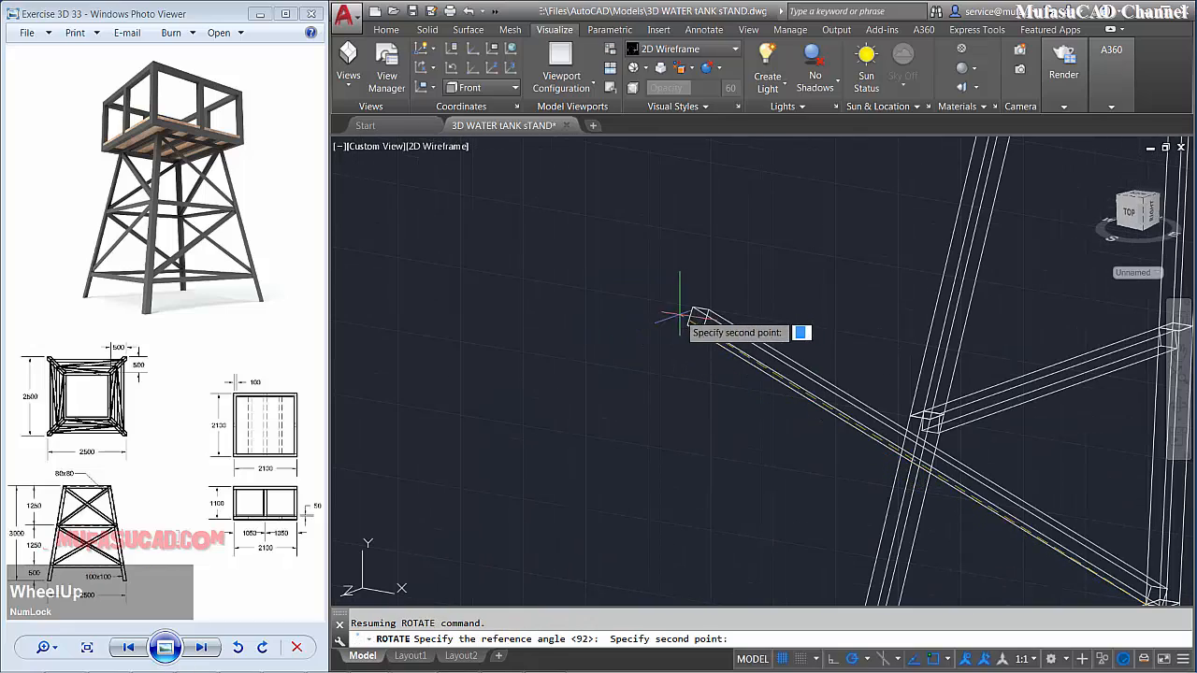
click(693, 307)
scroll(931, 437, up, 3)
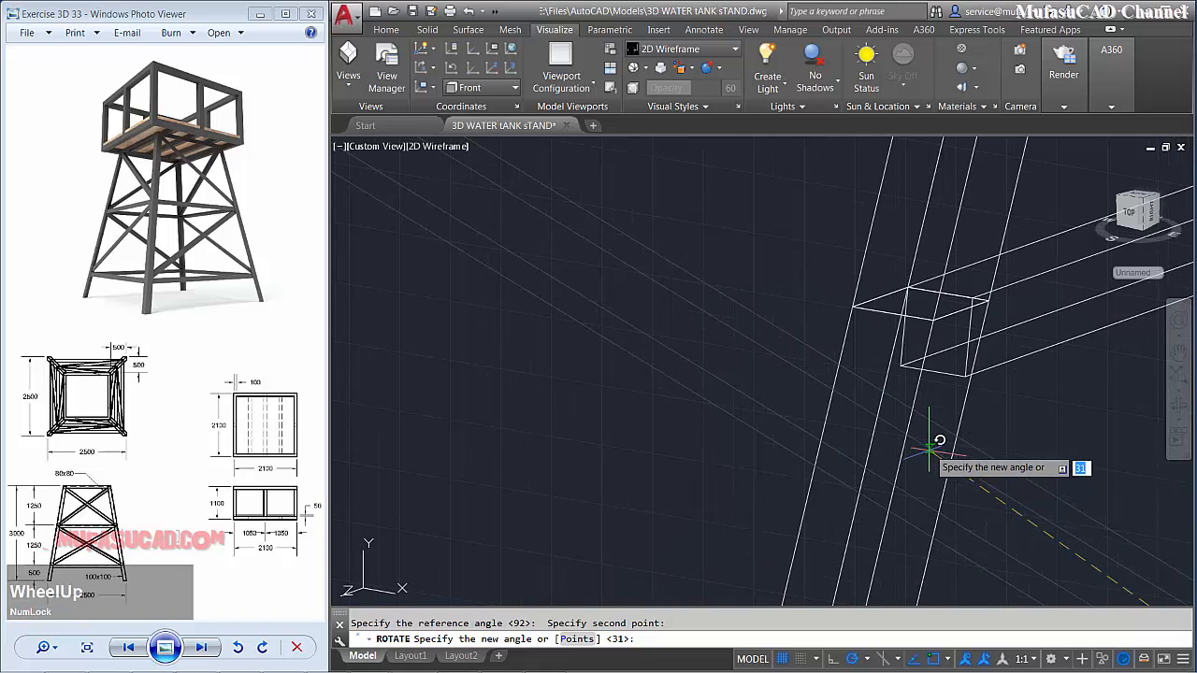
click(900, 365)
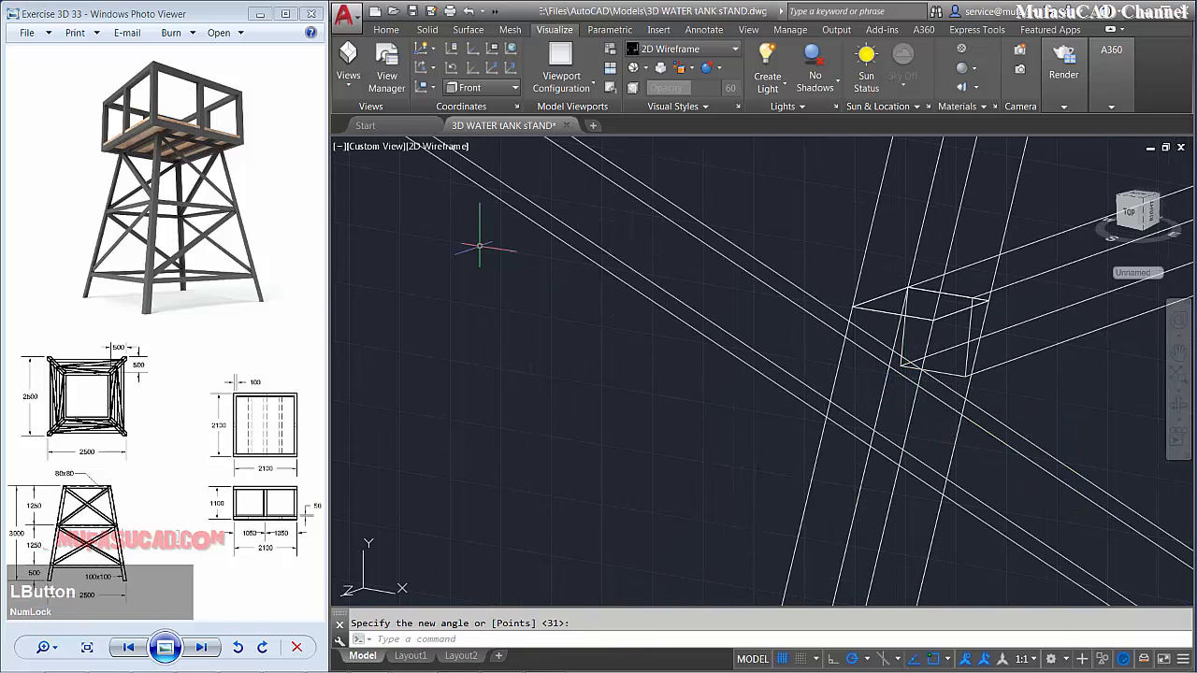
- Check the diagonal bar in the Left view and draw an 80 by 80 rectangle beside the frame in the Top view
click(376, 149)
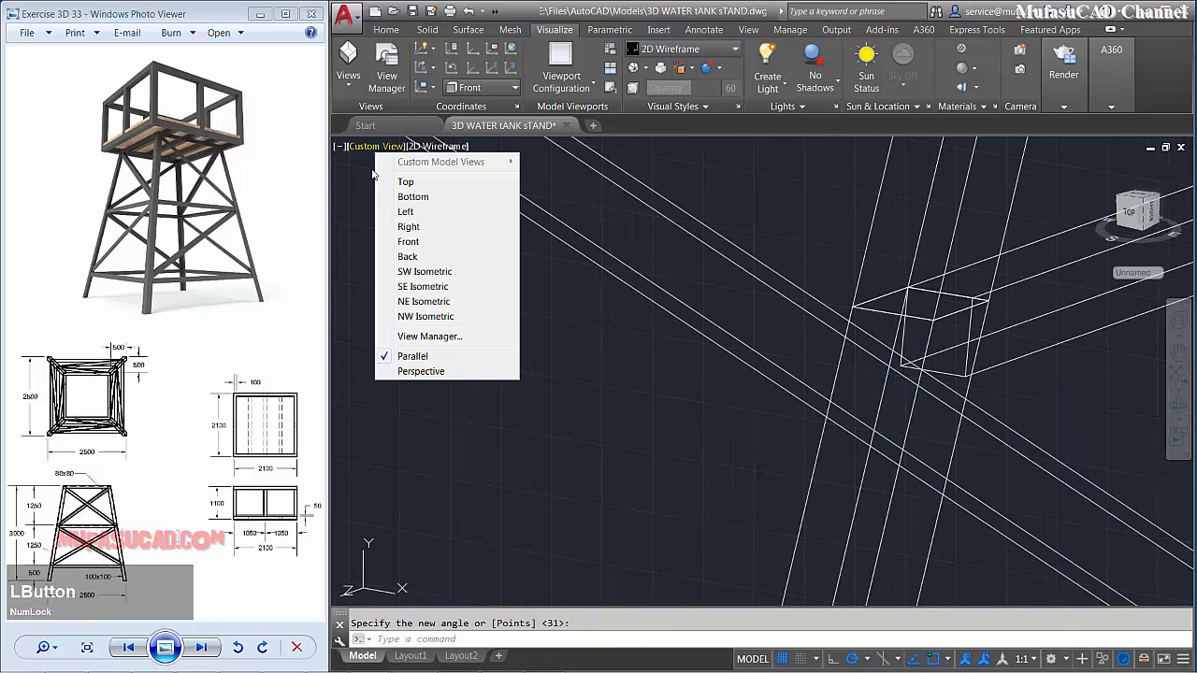
click(407, 211)
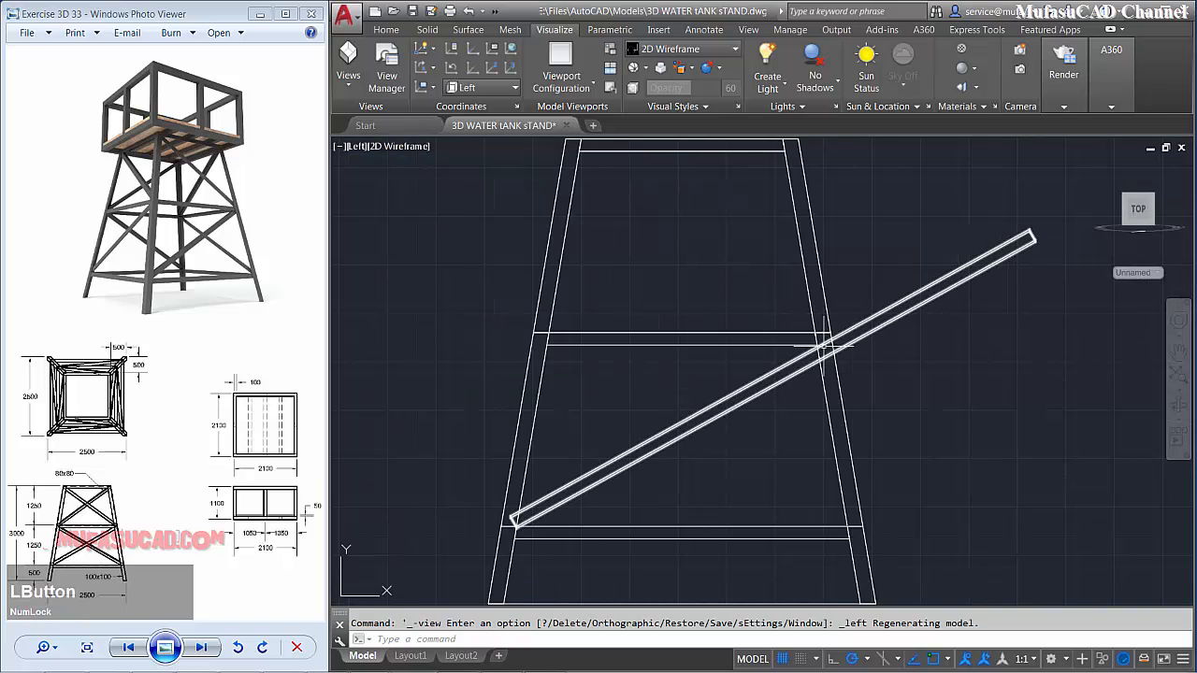
scroll(830, 347, up, 3)
scroll(690, 382, down, 4)
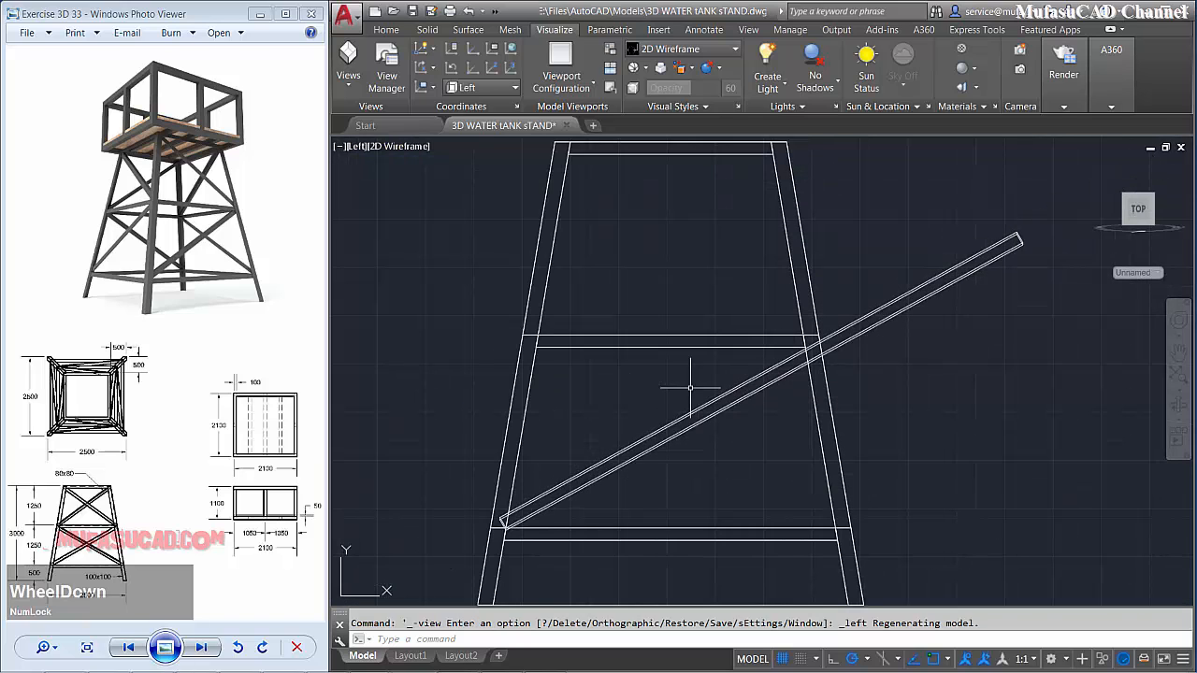
middle_drag(689, 382, 620, 435)
click(357, 149)
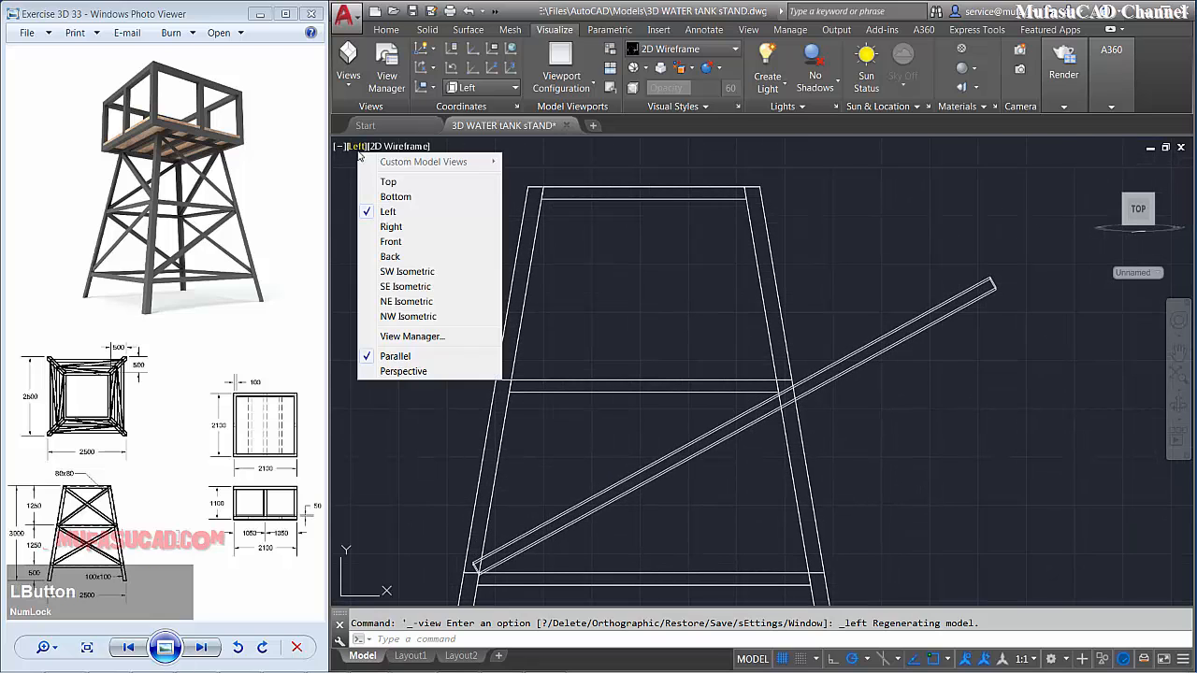
click(383, 182)
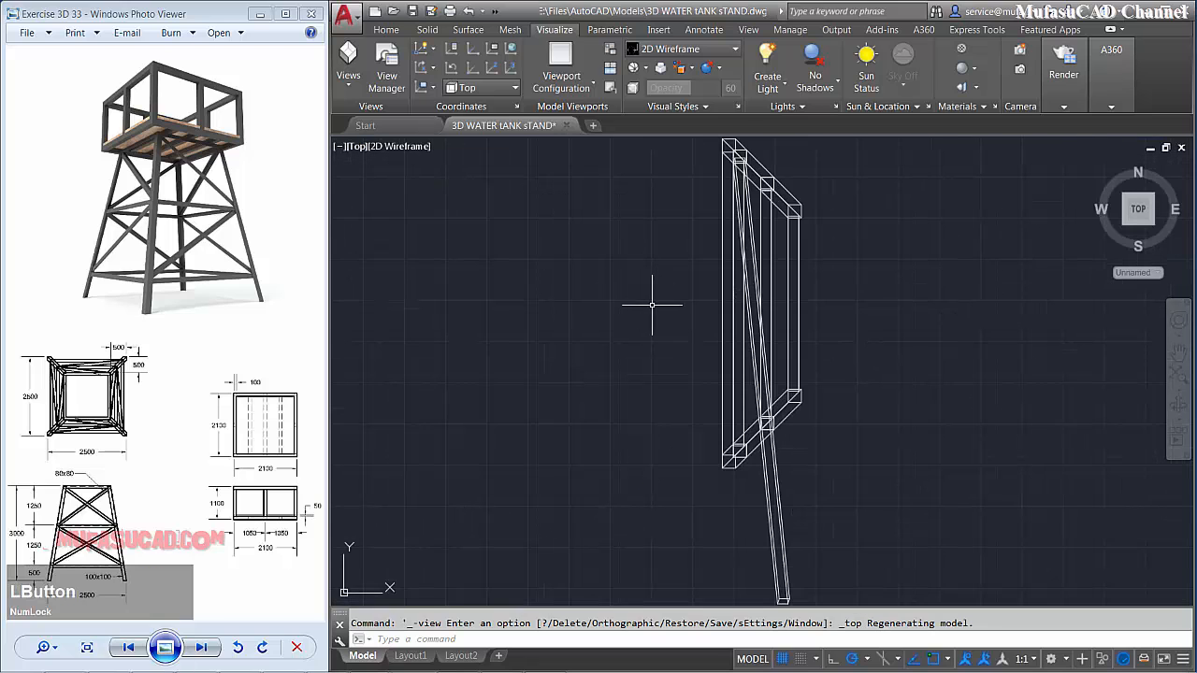
middle_drag(652, 304, 622, 366)
text(c)
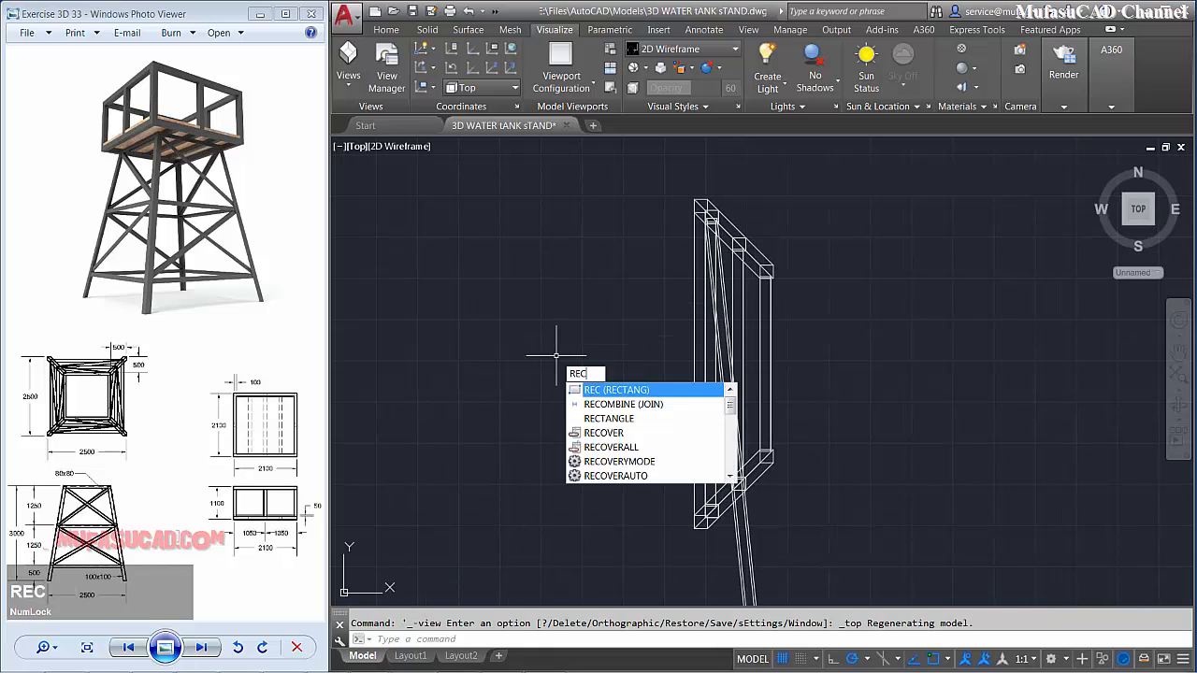
key(space)
click(559, 308)
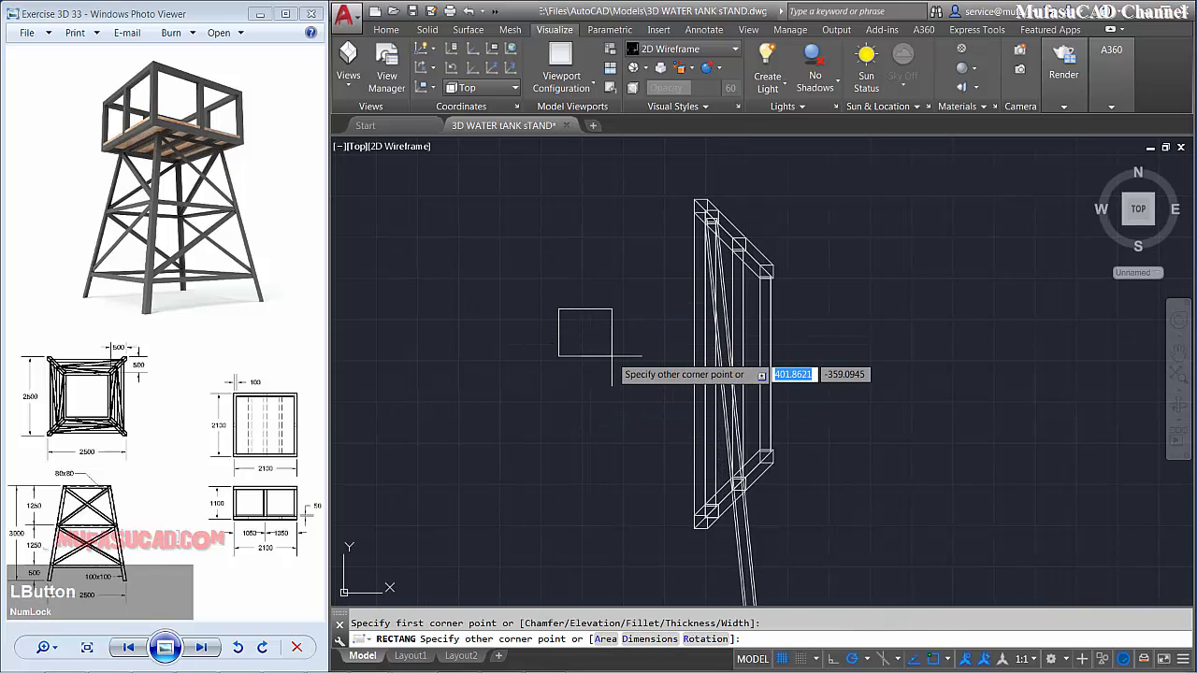
key(space)
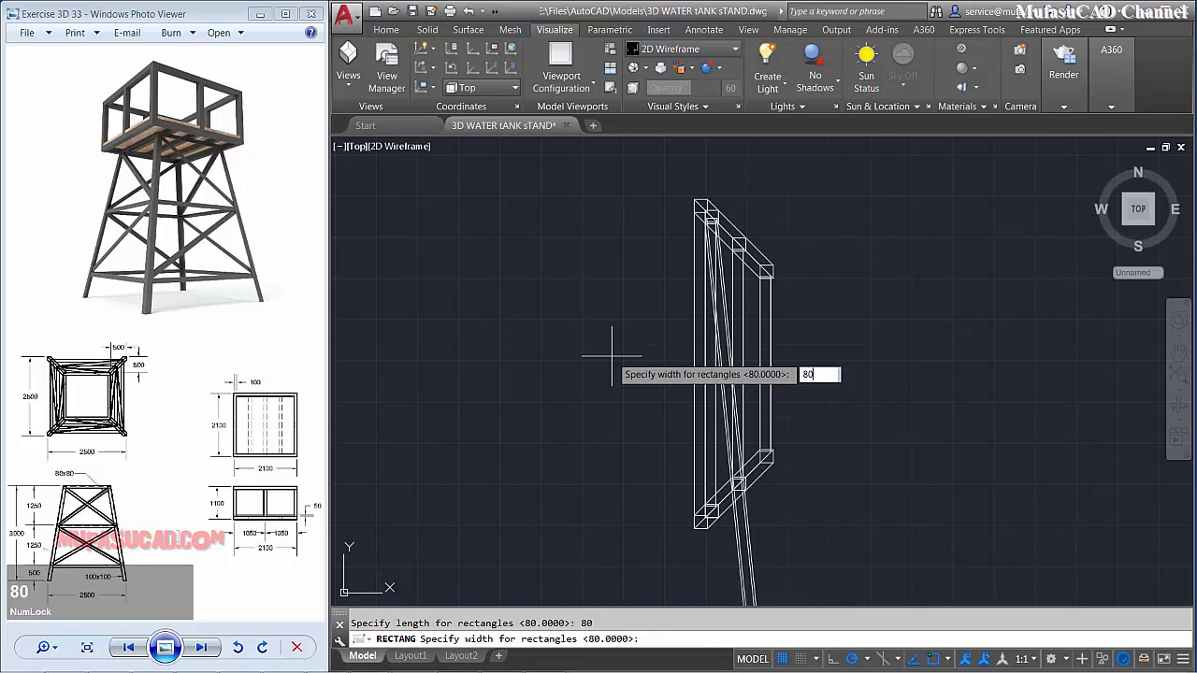
key(space)
- Move the 80 by 80 square close to the middle brace's end, beside the leg that the diagonal bar crosses
text(M)
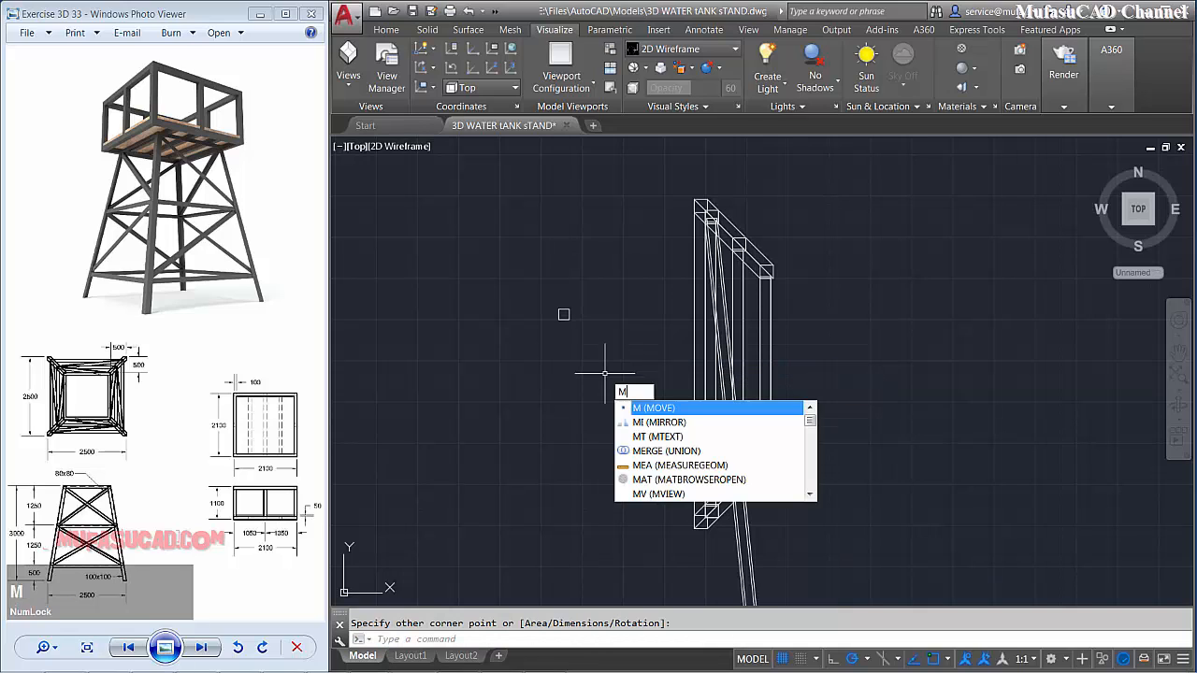
key(space)
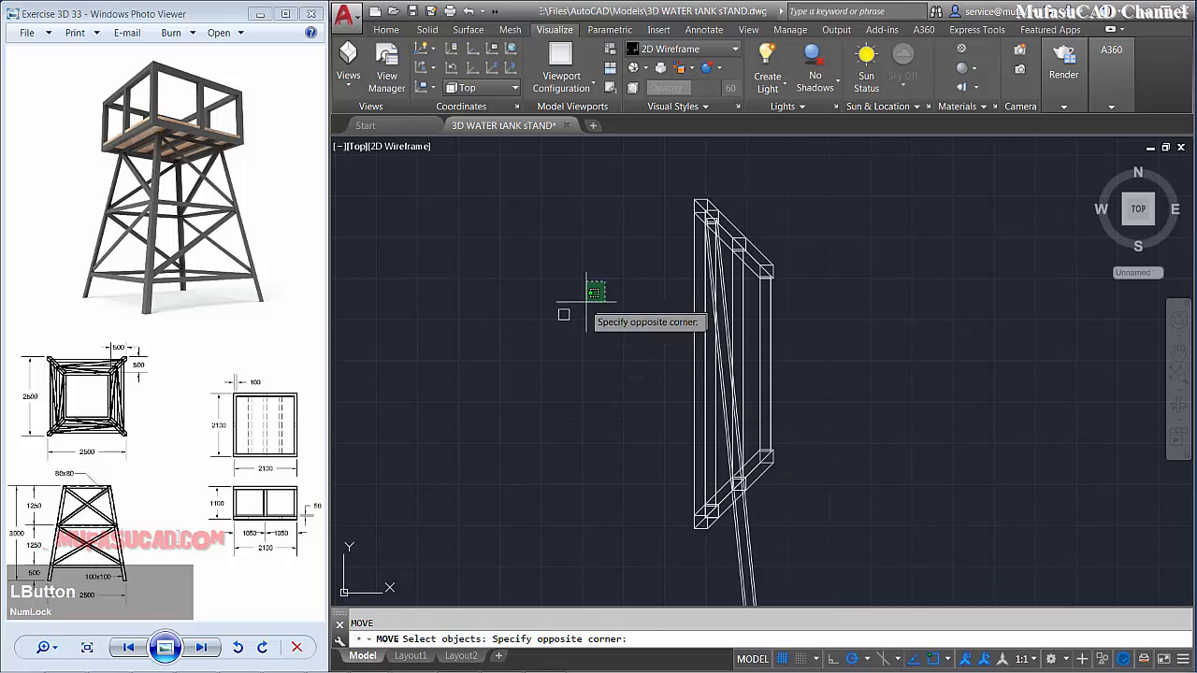
click(524, 355)
key(space)
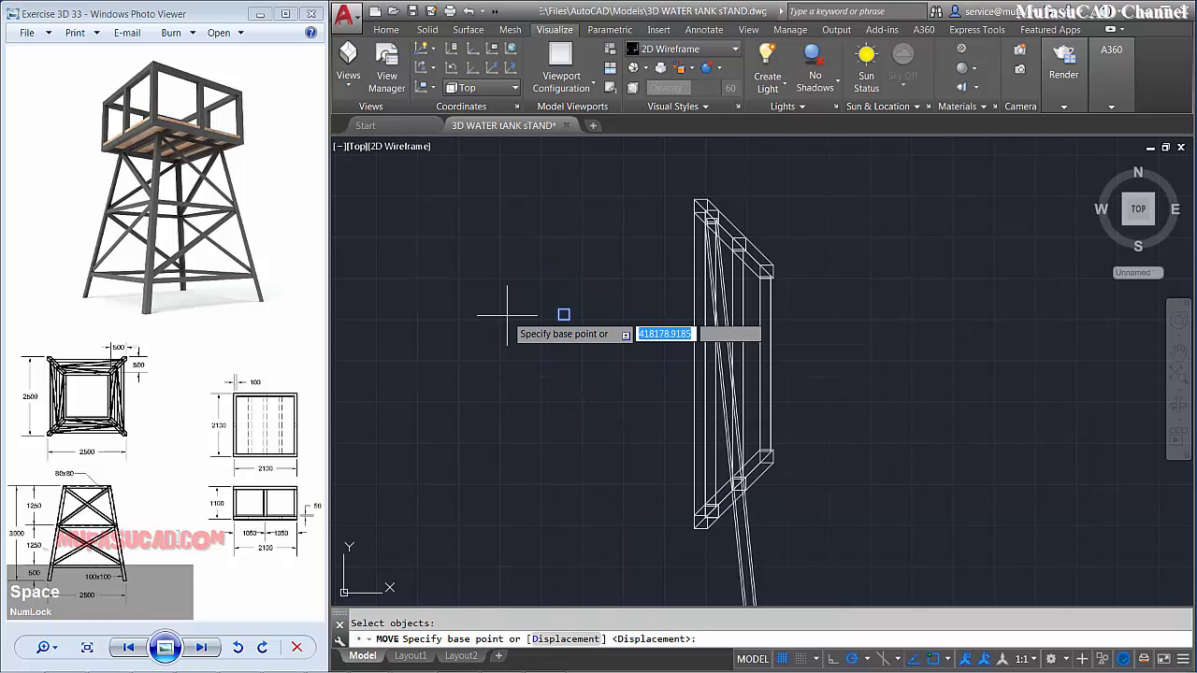
click(563, 314)
shift+middle_drag(836, 395, 782, 309)
scroll(654, 310, up, 5)
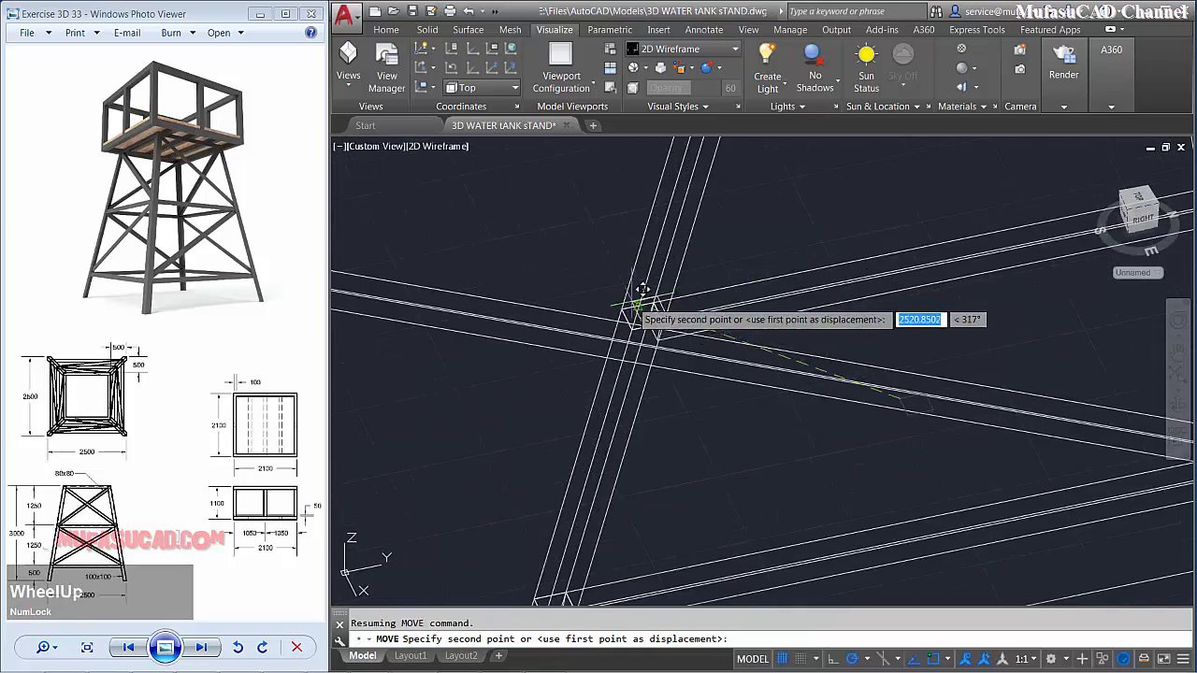
scroll(679, 307, up, 1)
click(713, 254)
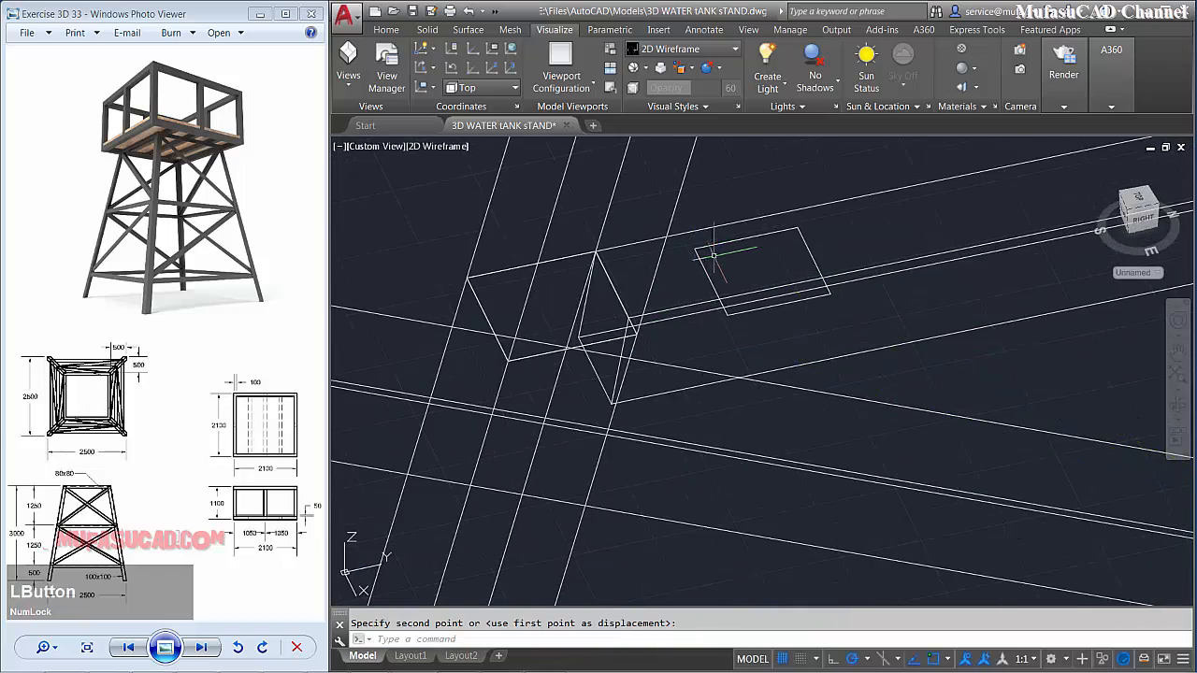
- Move the square by its corner onto the upper corner of the middle brace where it meets the leg
click(831, 233)
click(790, 267)
key(space)
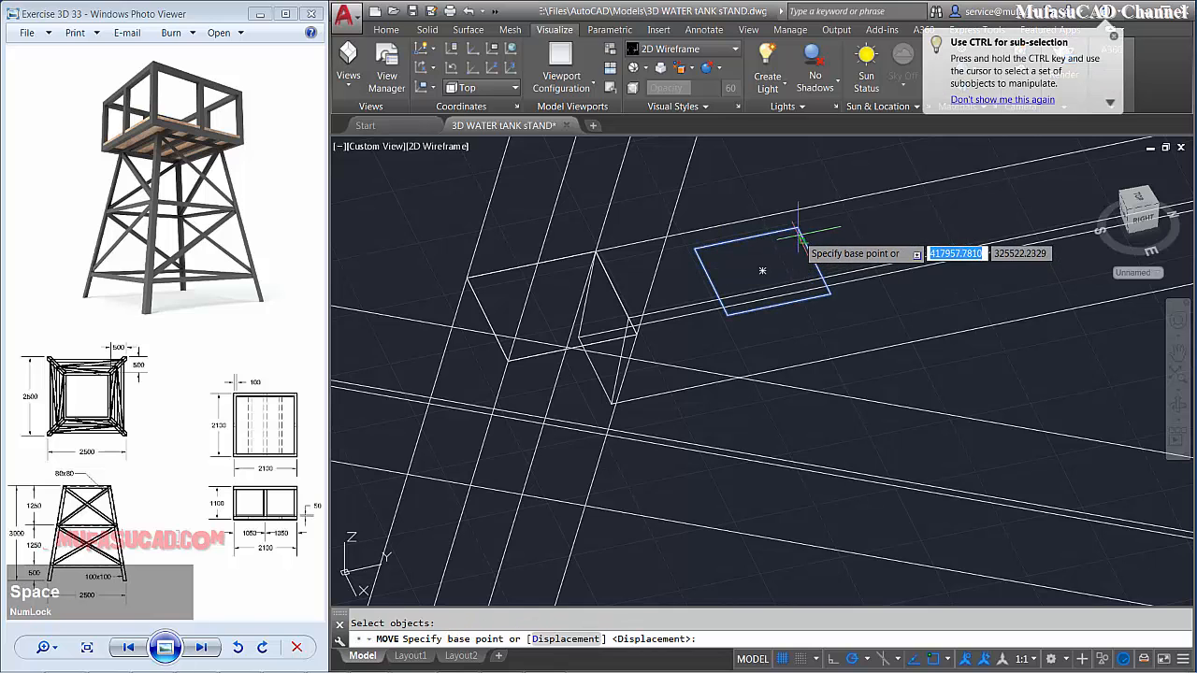
click(795, 225)
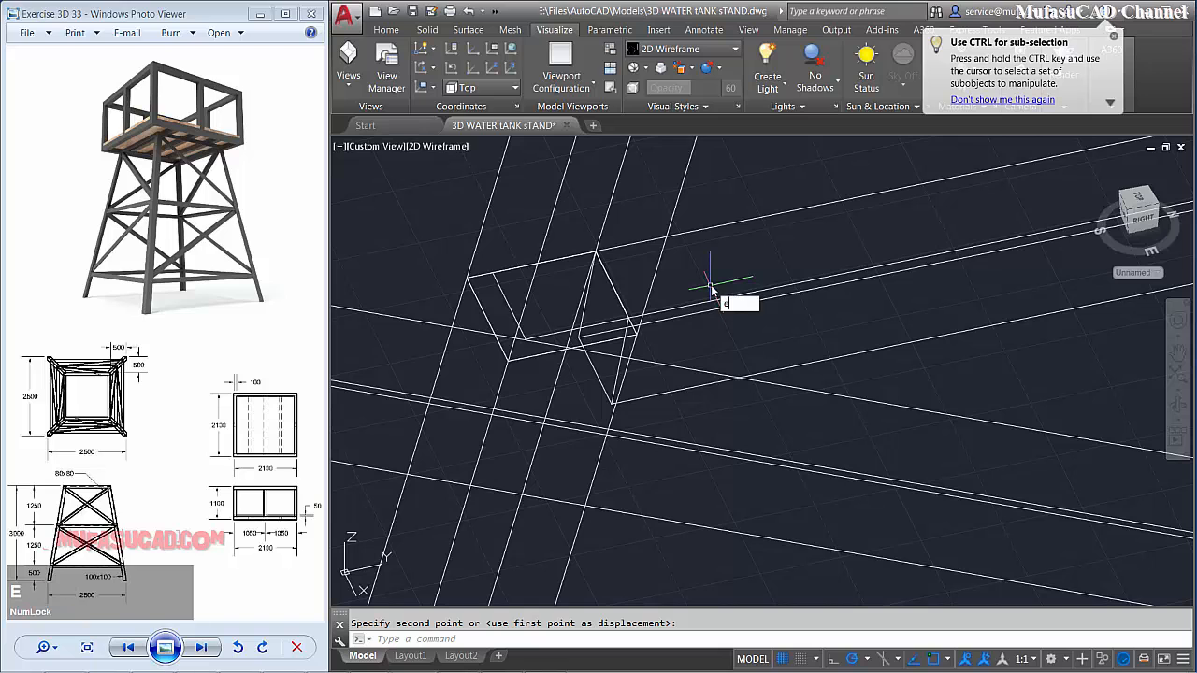
- Extrude the square on the middle brace upward into a bar that reaches well above the top horizontal brace
key(space)
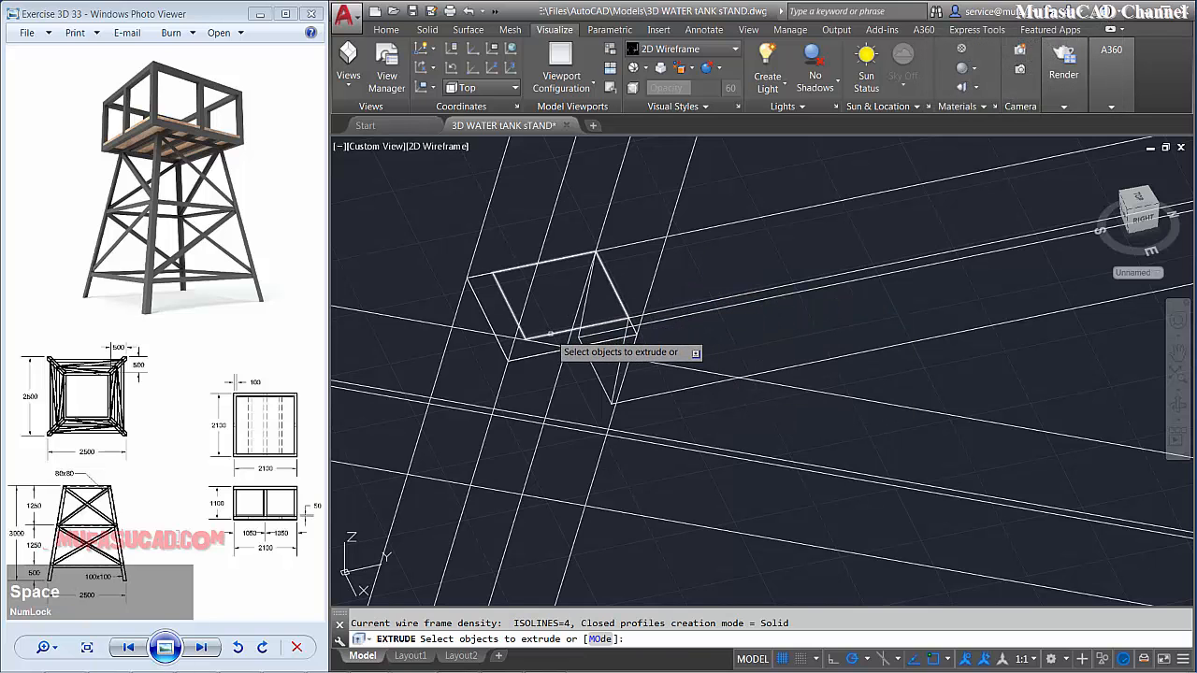
click(566, 331)
scroll(684, 330, down, 5)
middle_drag(643, 332, 561, 314)
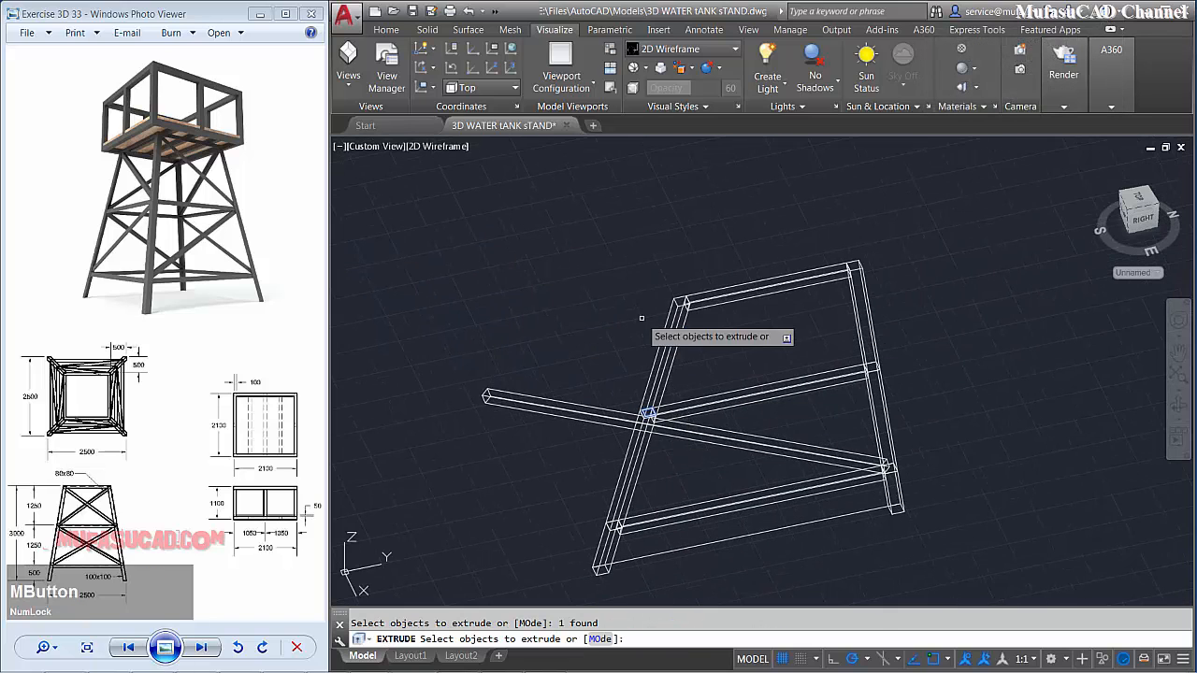
key(space)
click(624, 166)
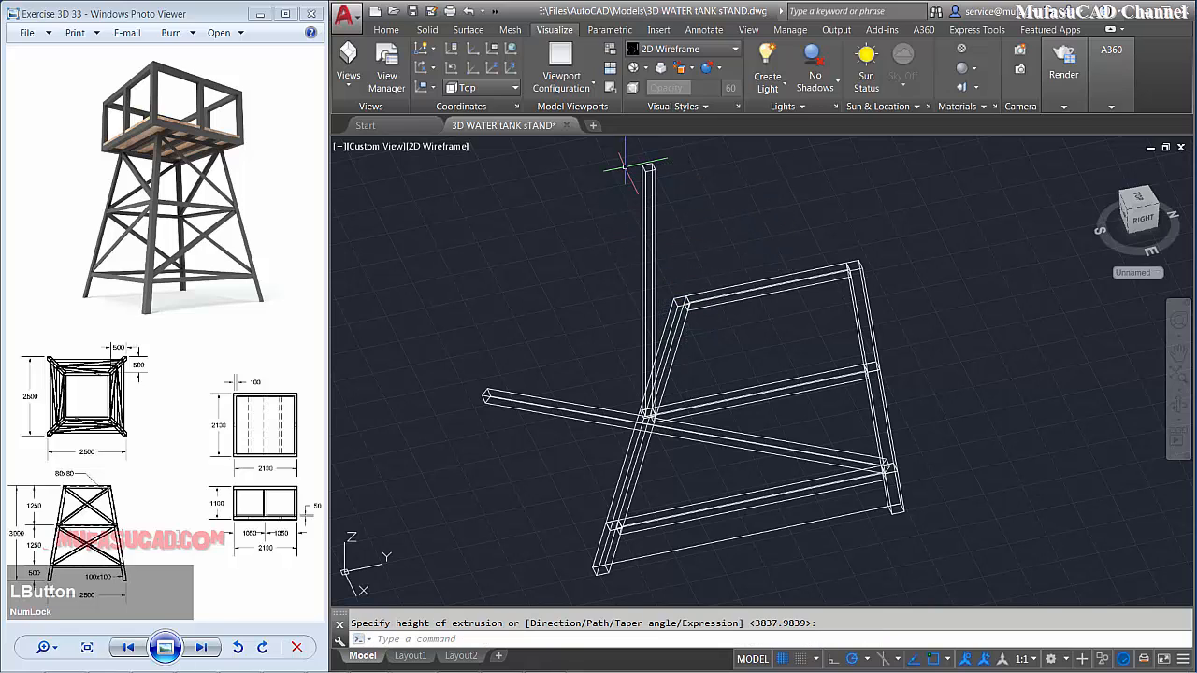
- In the Left view, rotate the upright bar about its lower corner, using its long edge as reference, toward the top brace's lower corner at the opposite leg
click(375, 148)
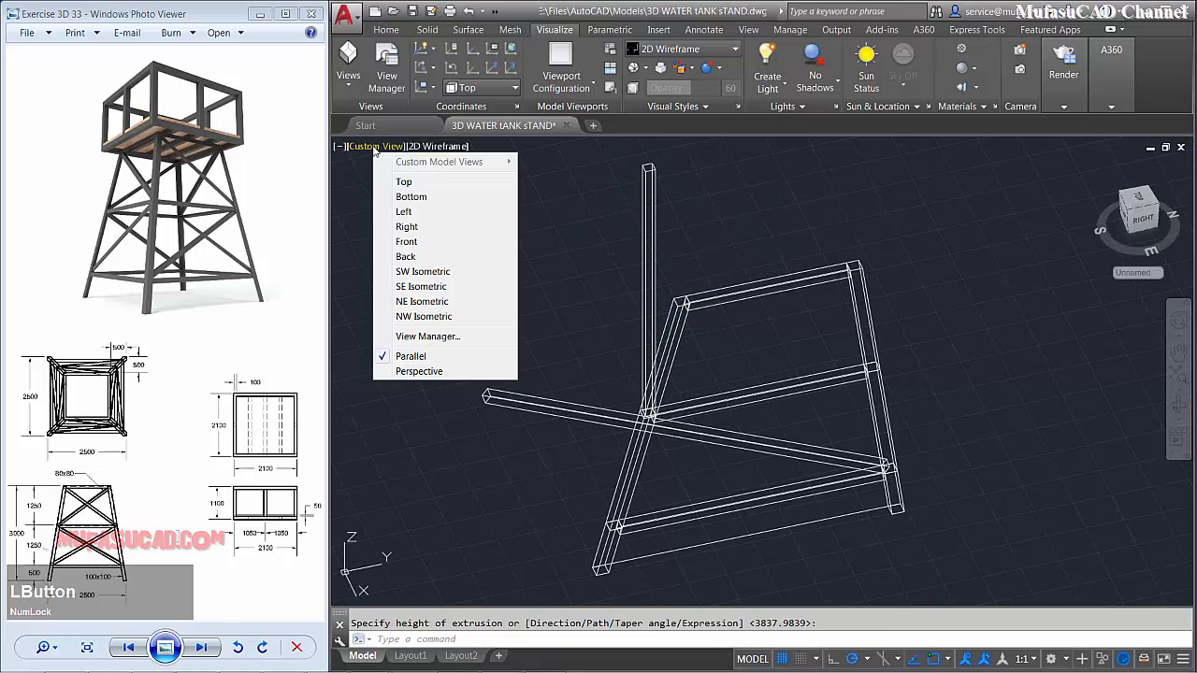
click(403, 212)
text(r)
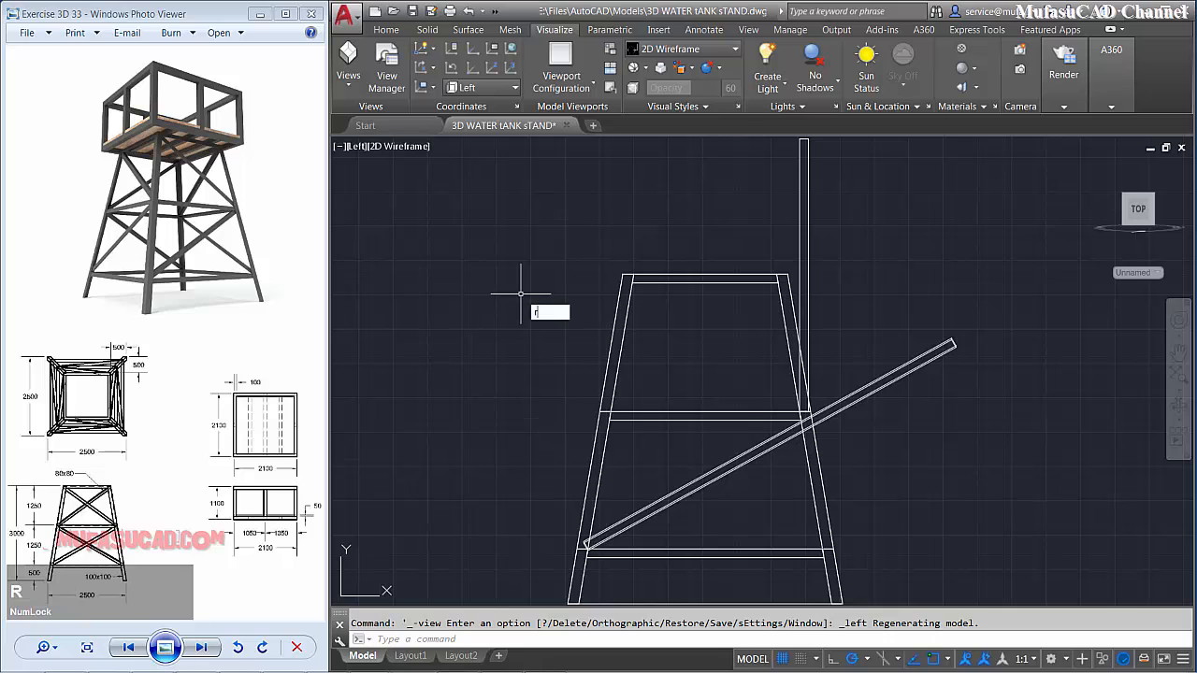
text(o)
key(space)
click(860, 178)
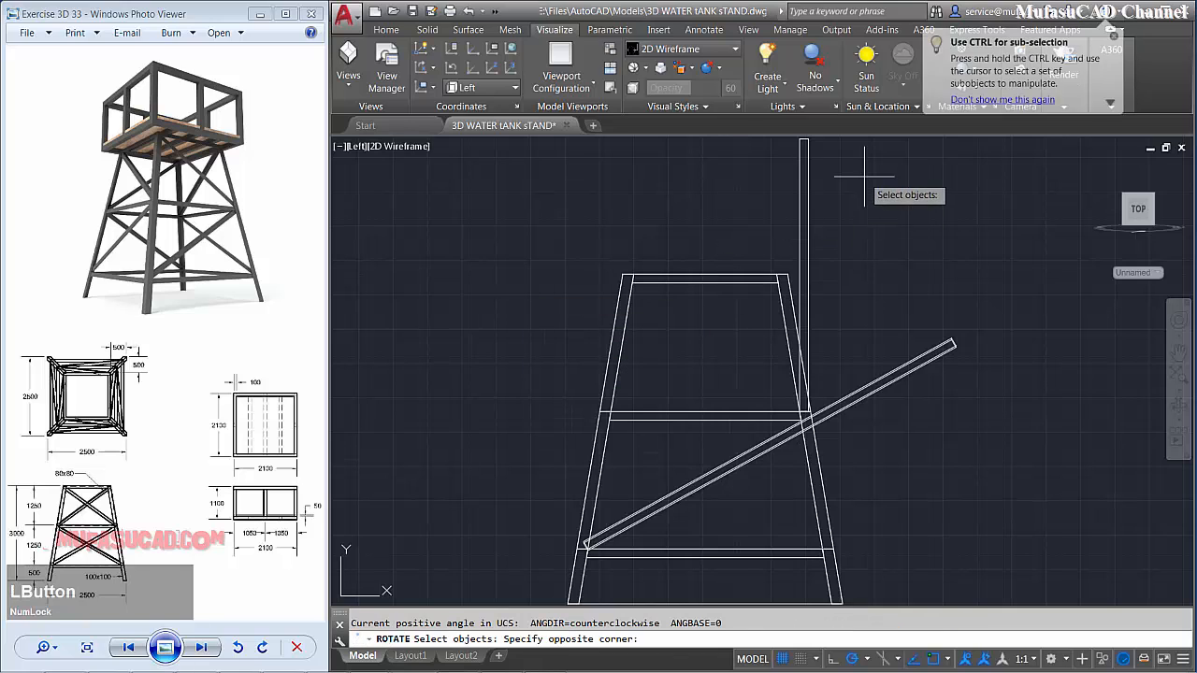
click(748, 220)
key(space)
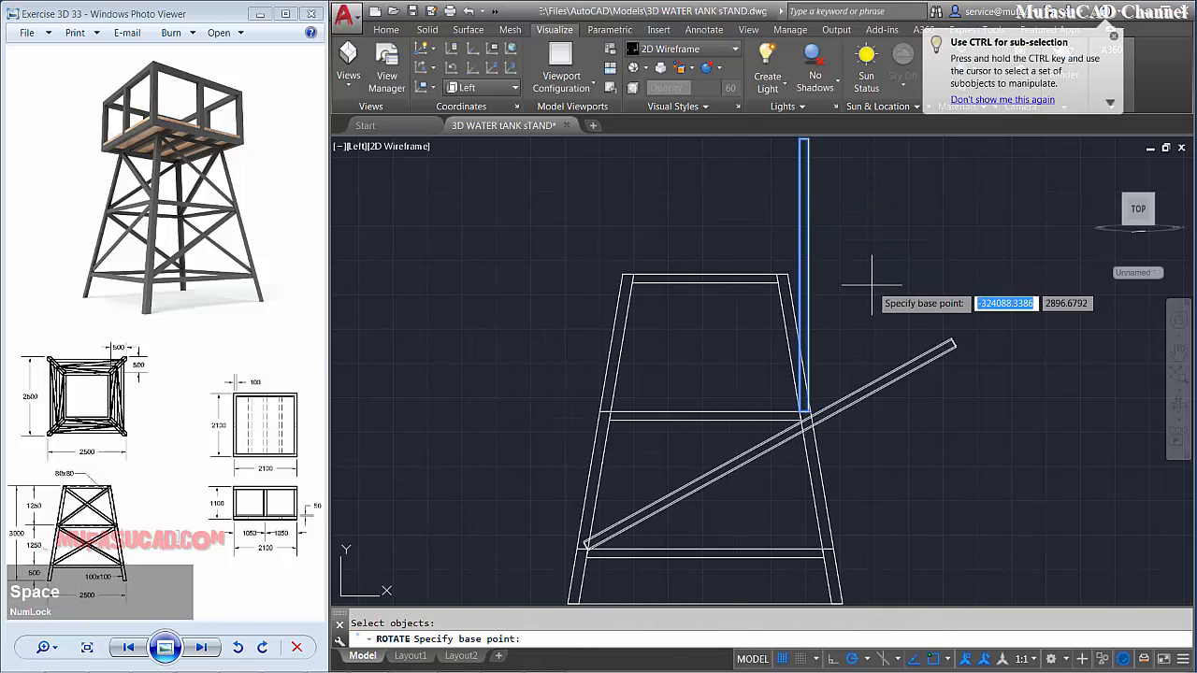
click(800, 411)
shift+middle_drag(850, 381, 915, 466)
text(r)
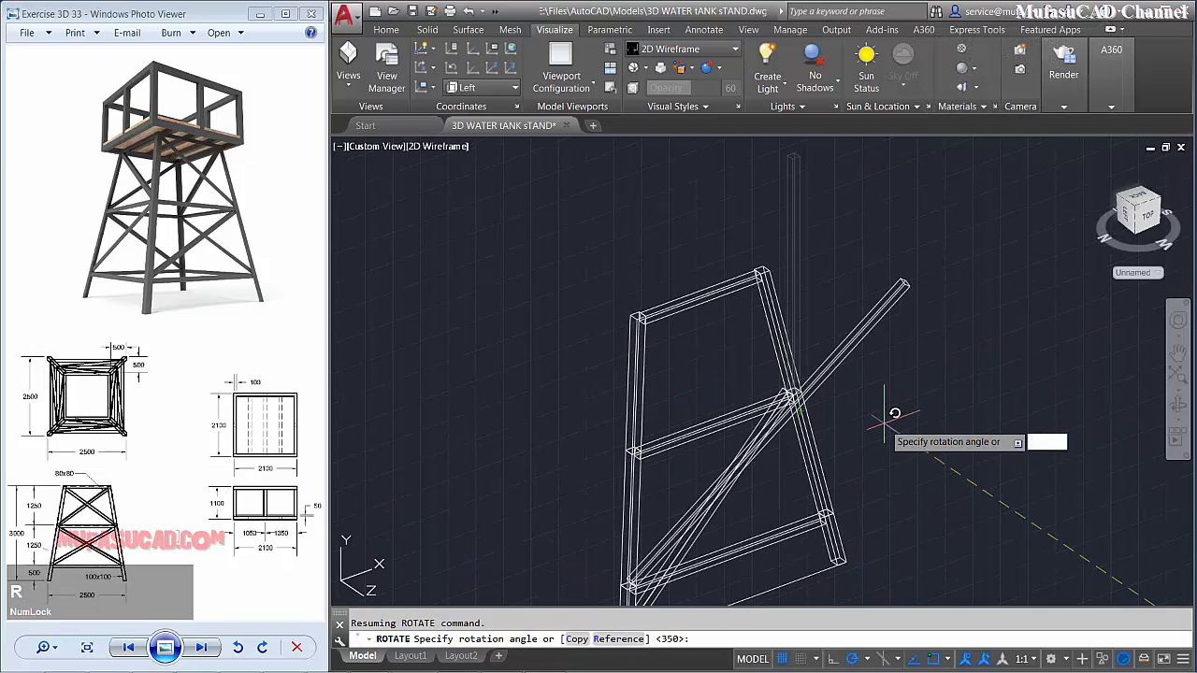
key(space)
scroll(794, 401, up, 5)
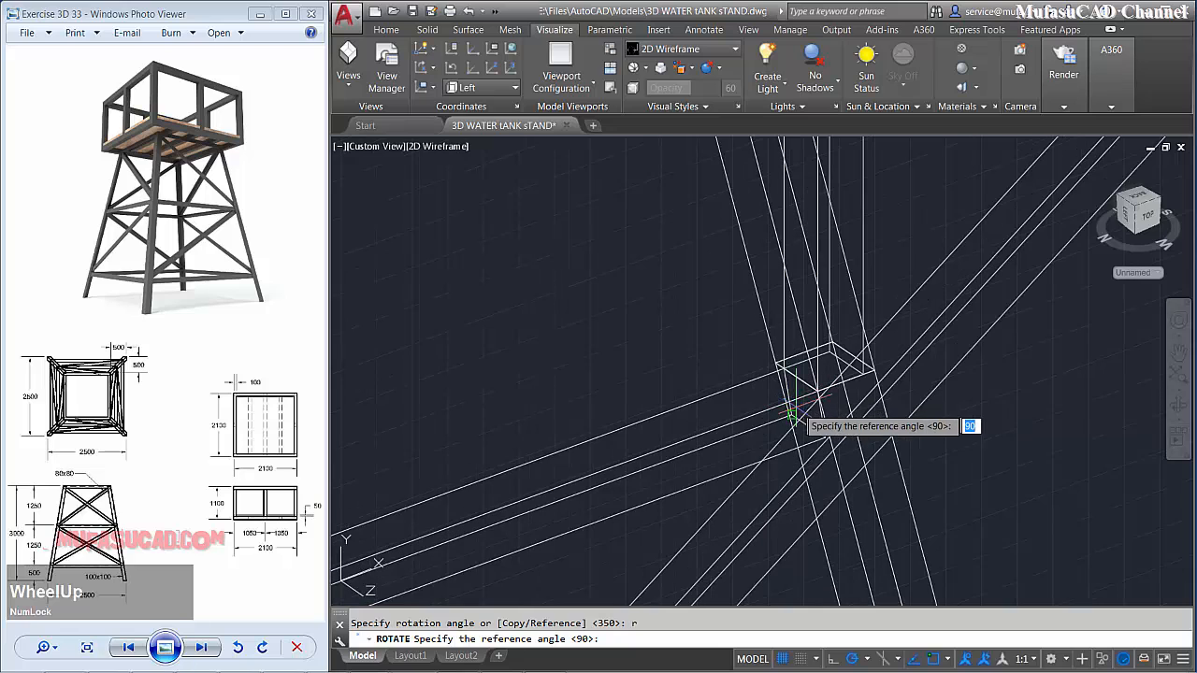
click(818, 391)
scroll(866, 348, down, 8)
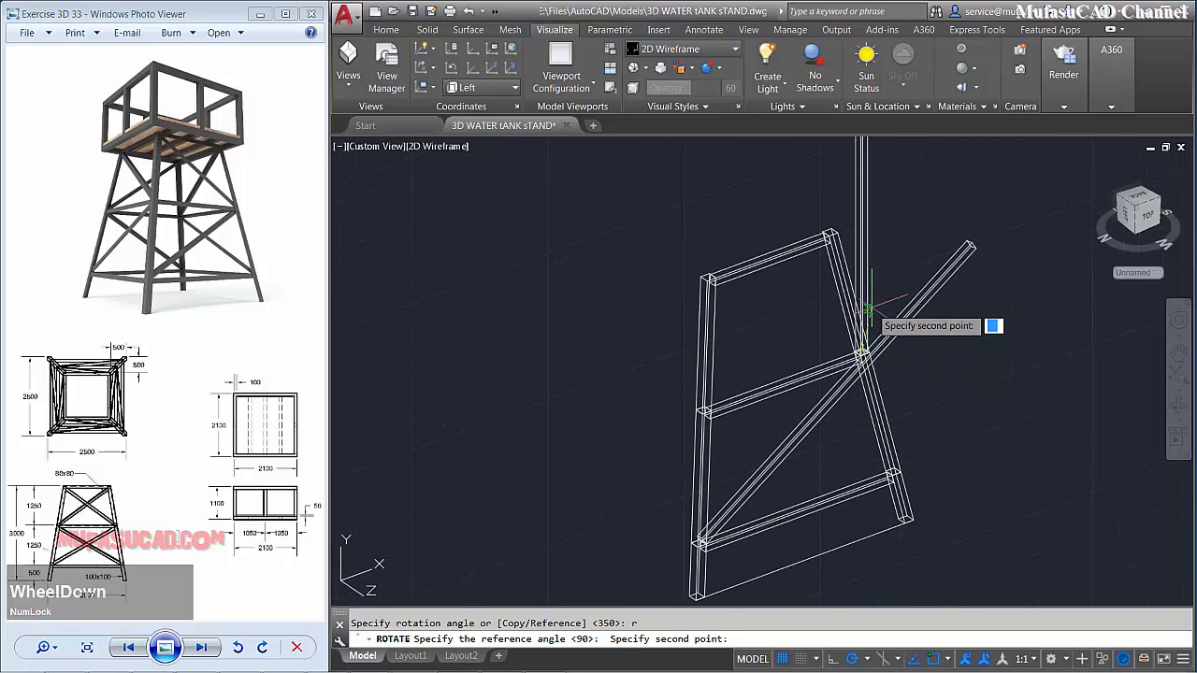
middle_drag(871, 306, 825, 437)
scroll(844, 272, up, 2)
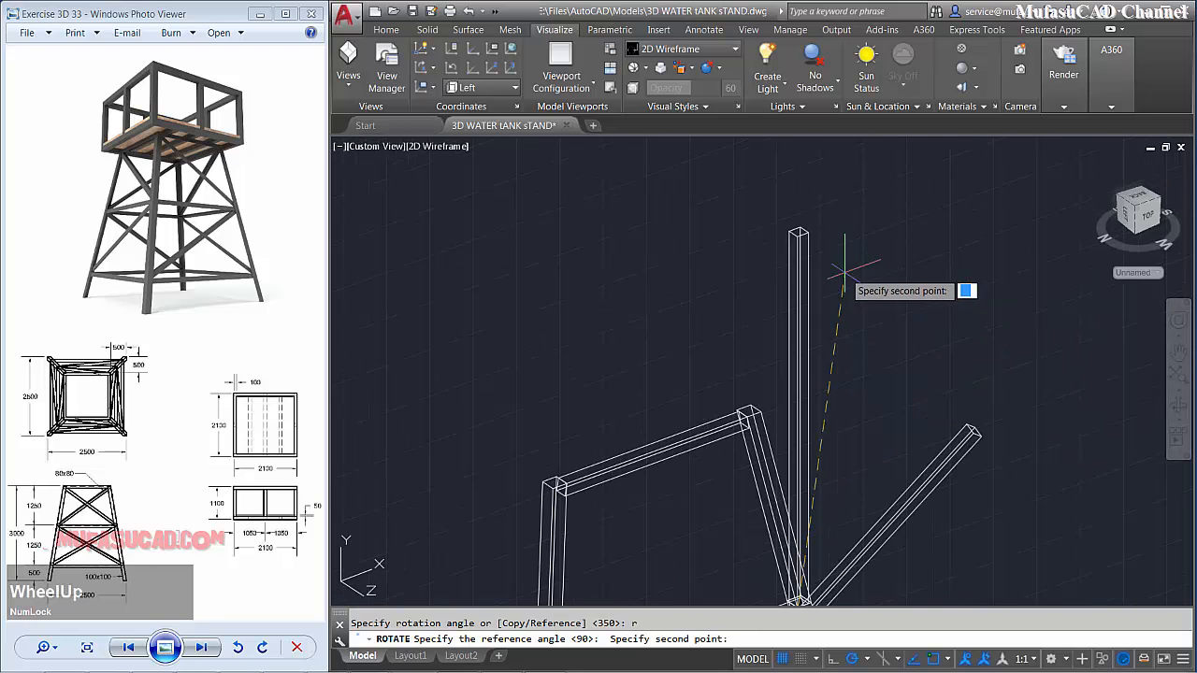
click(809, 231)
scroll(612, 387, up, 4)
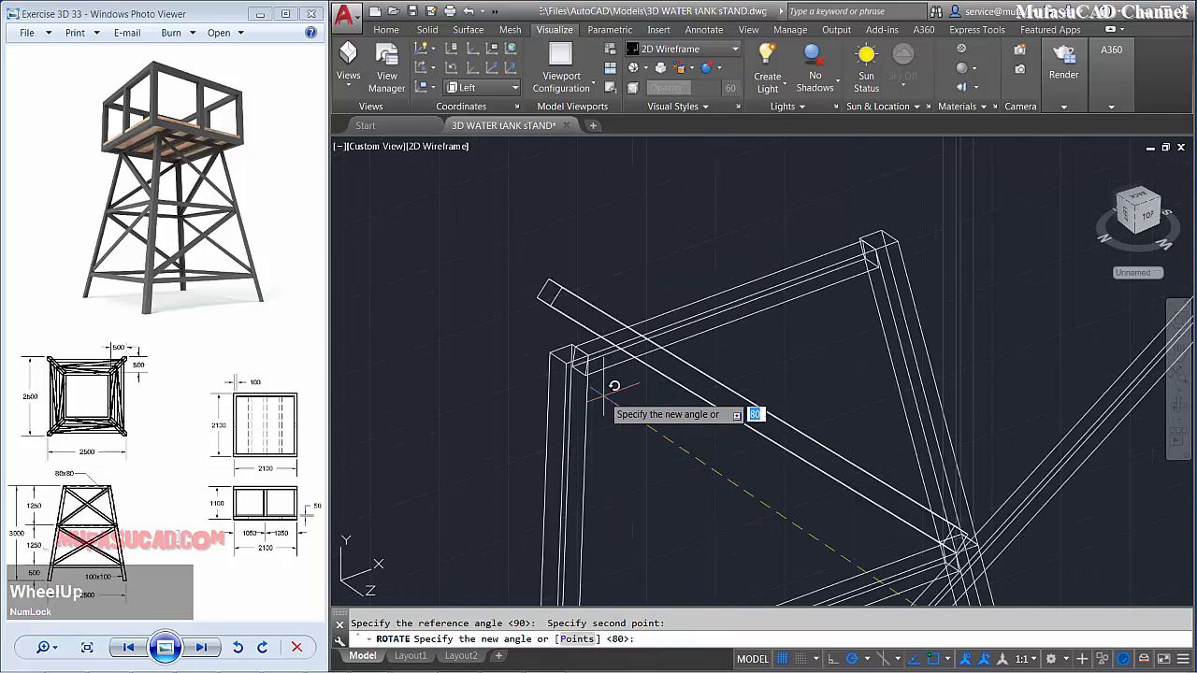
click(559, 344)
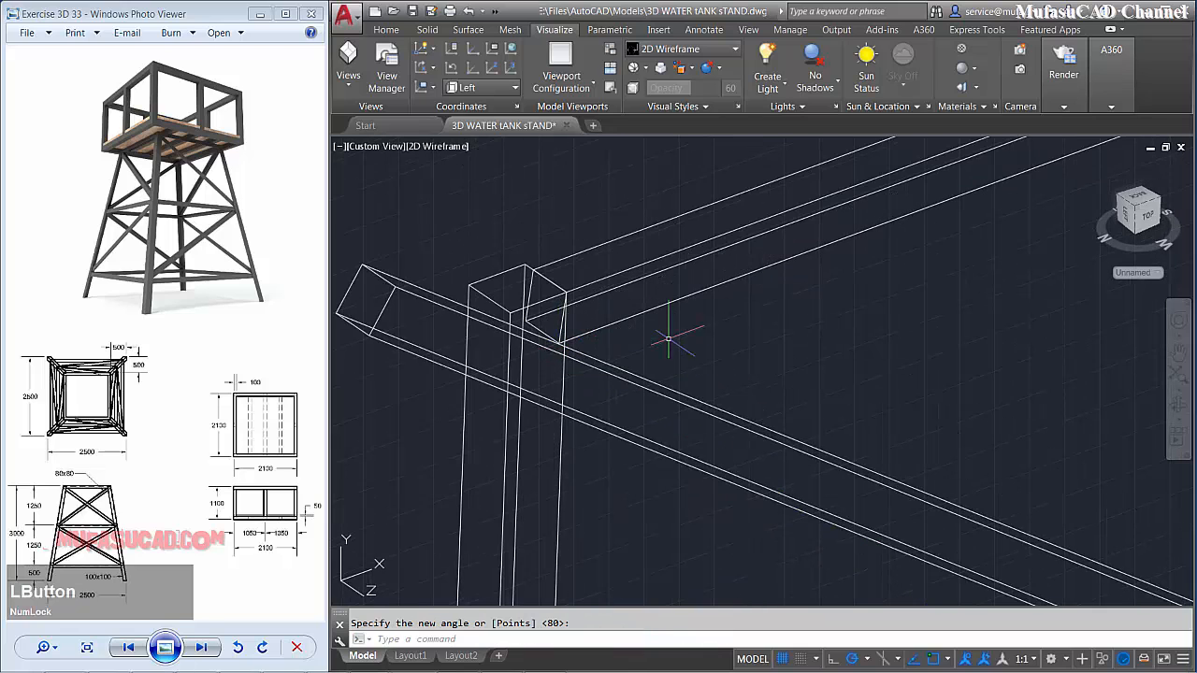
scroll(668, 338, down, 2)
- In the Front view, rotate the upper diagonal bar by reference about its lower end so it leans inward to the top brace's lower corner
click(379, 147)
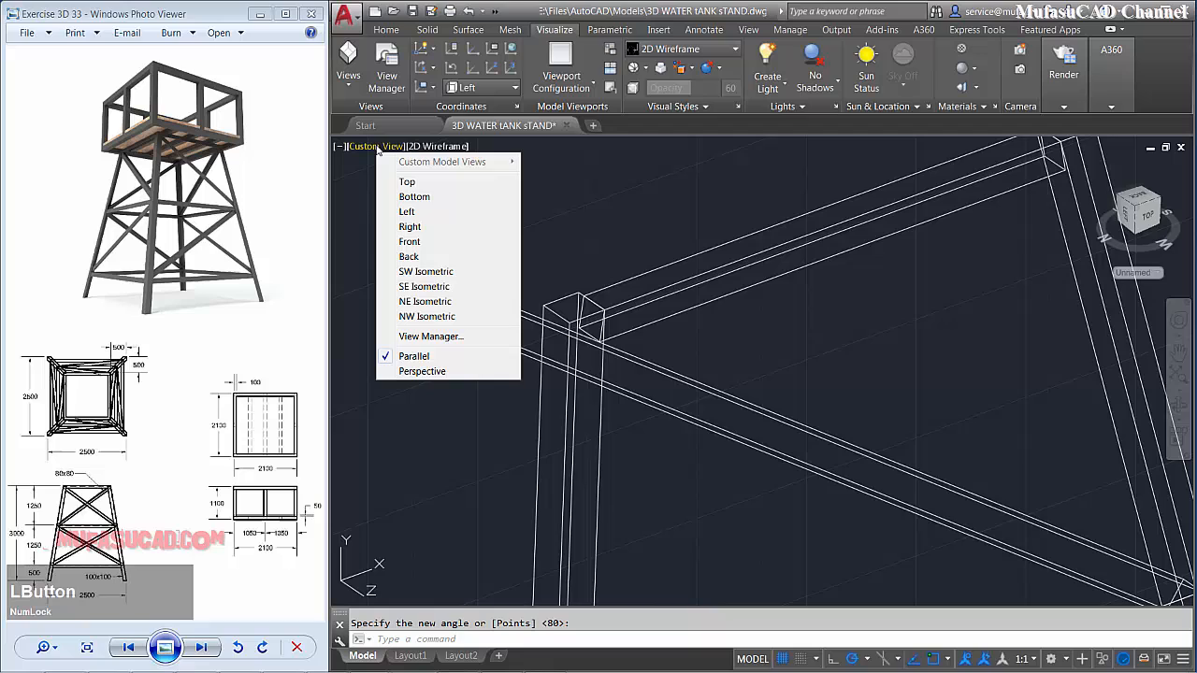
click(412, 241)
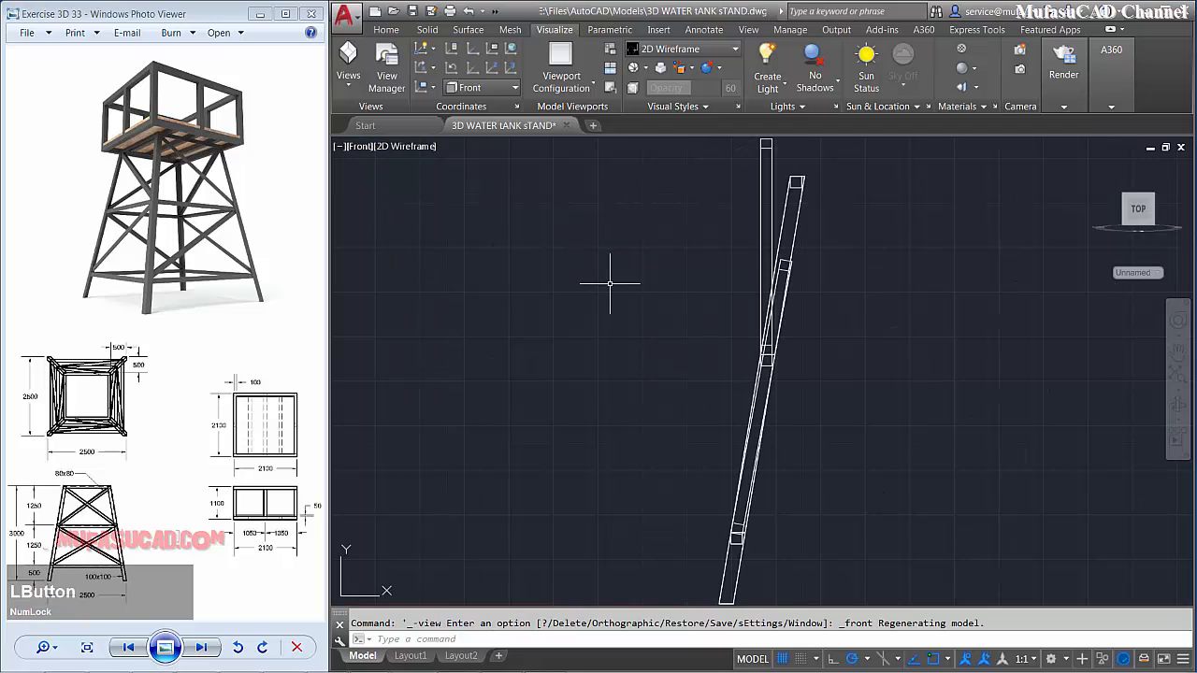
text(Ro)
key(space)
click(765, 143)
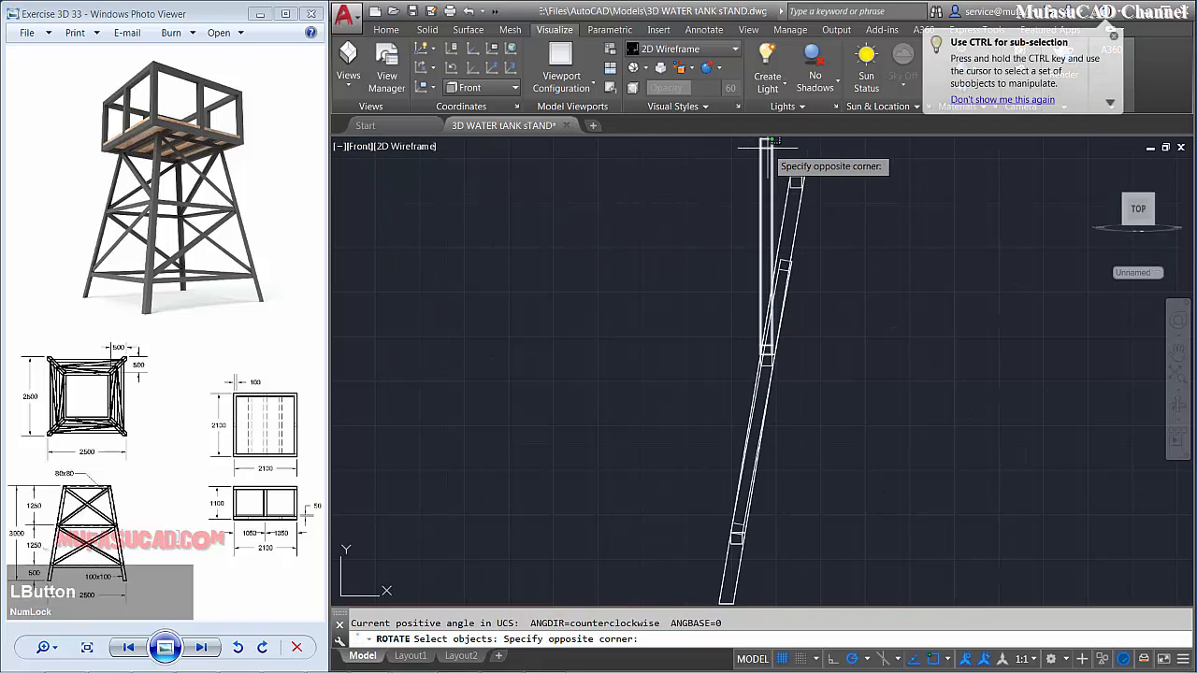
key(space)
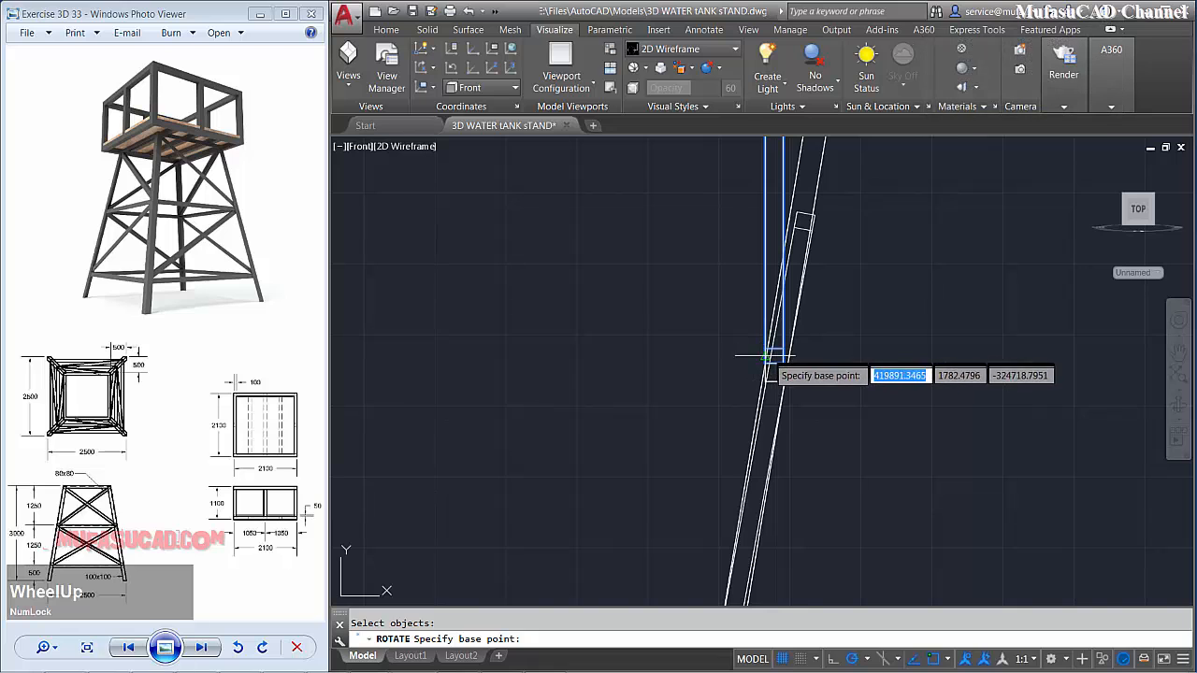
click(765, 363)
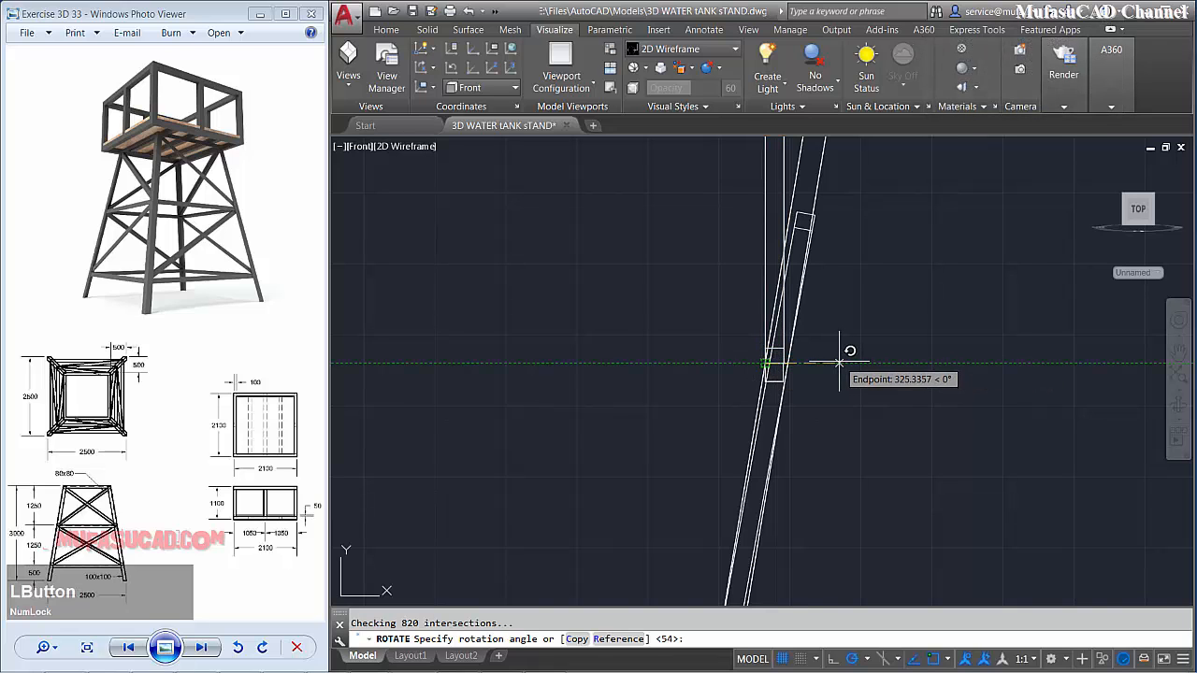
text(r)
key(space)
shift+middle_drag(839, 360, 676, 403)
scroll(677, 403, up, 2)
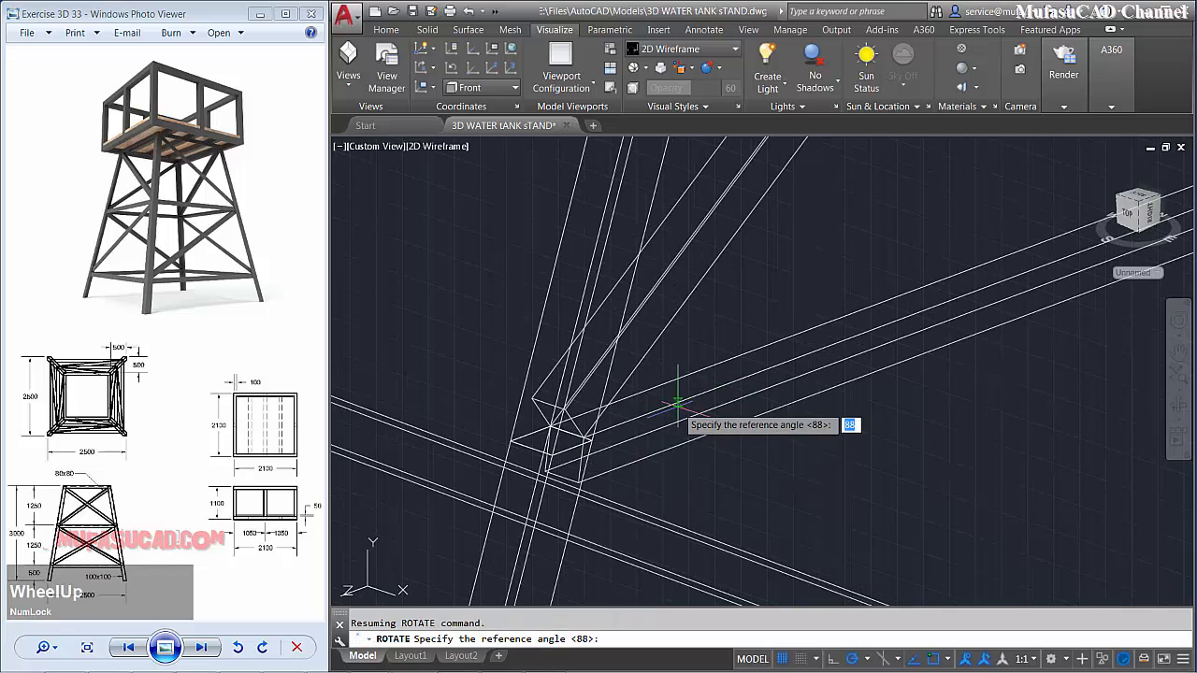
click(550, 426)
scroll(717, 360, down, 3)
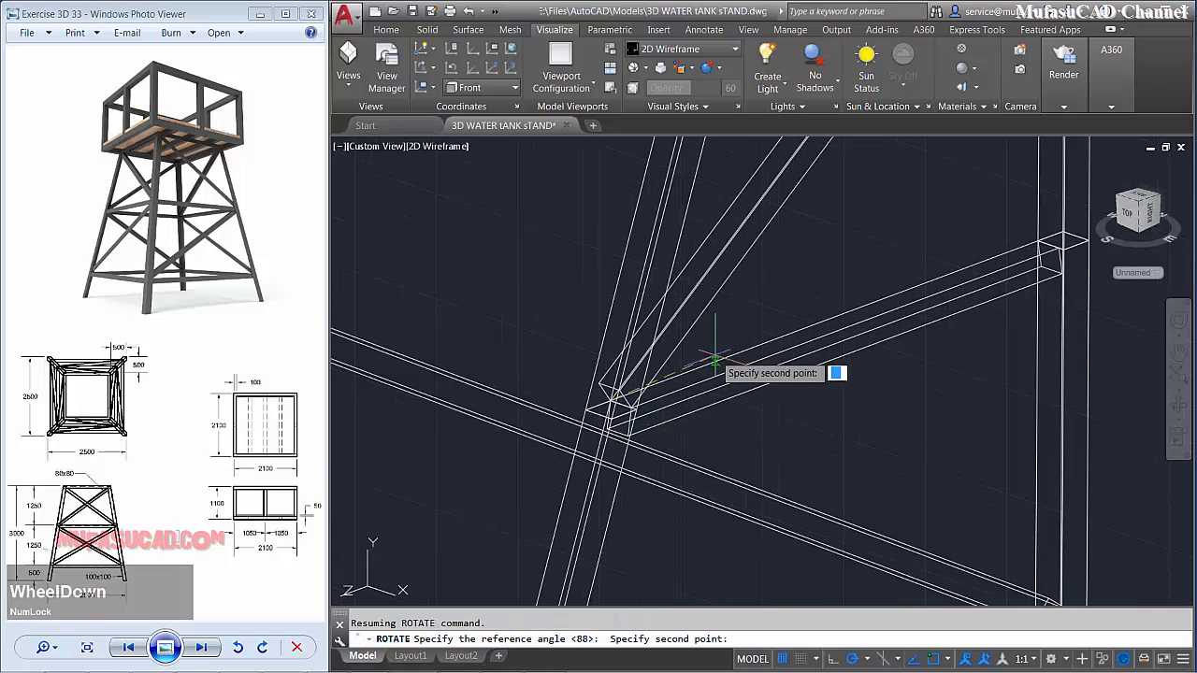
middle_drag(797, 281, 706, 431)
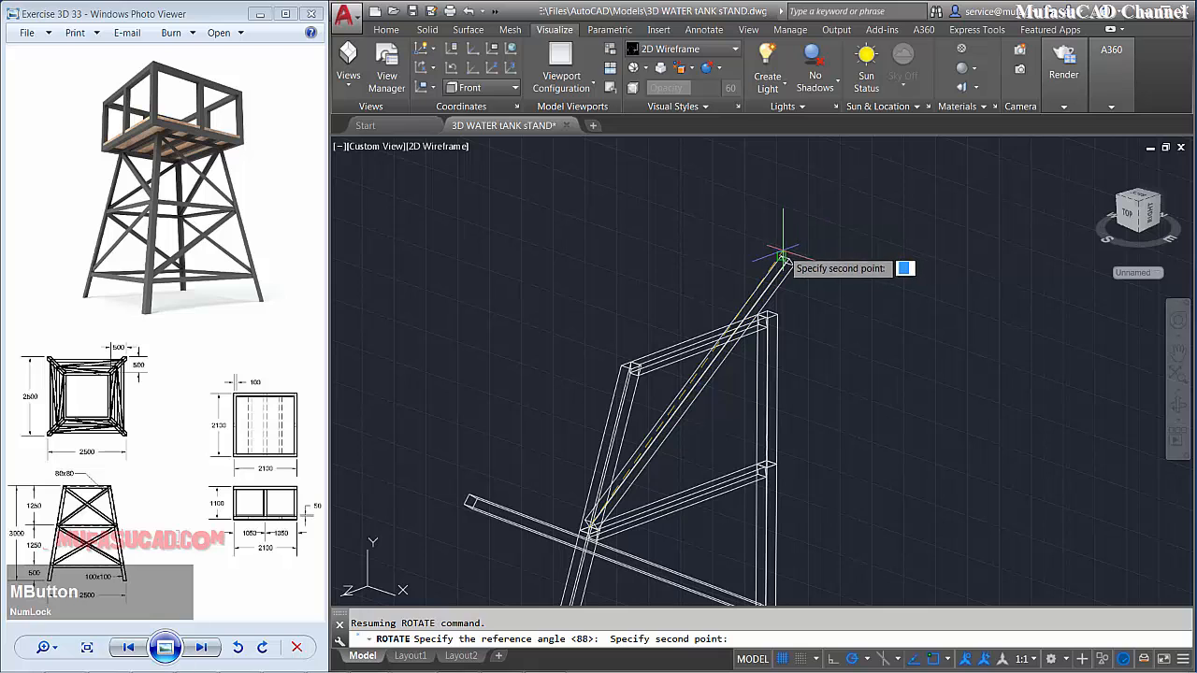
click(769, 298)
scroll(768, 297, up, 5)
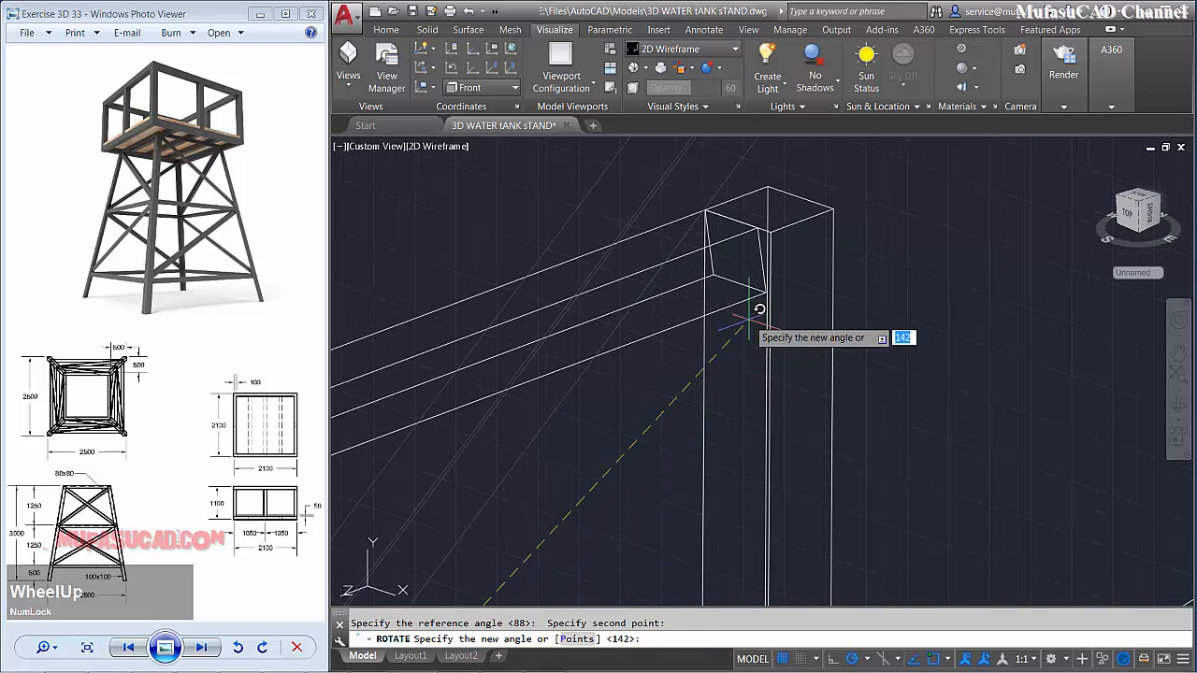
click(714, 275)
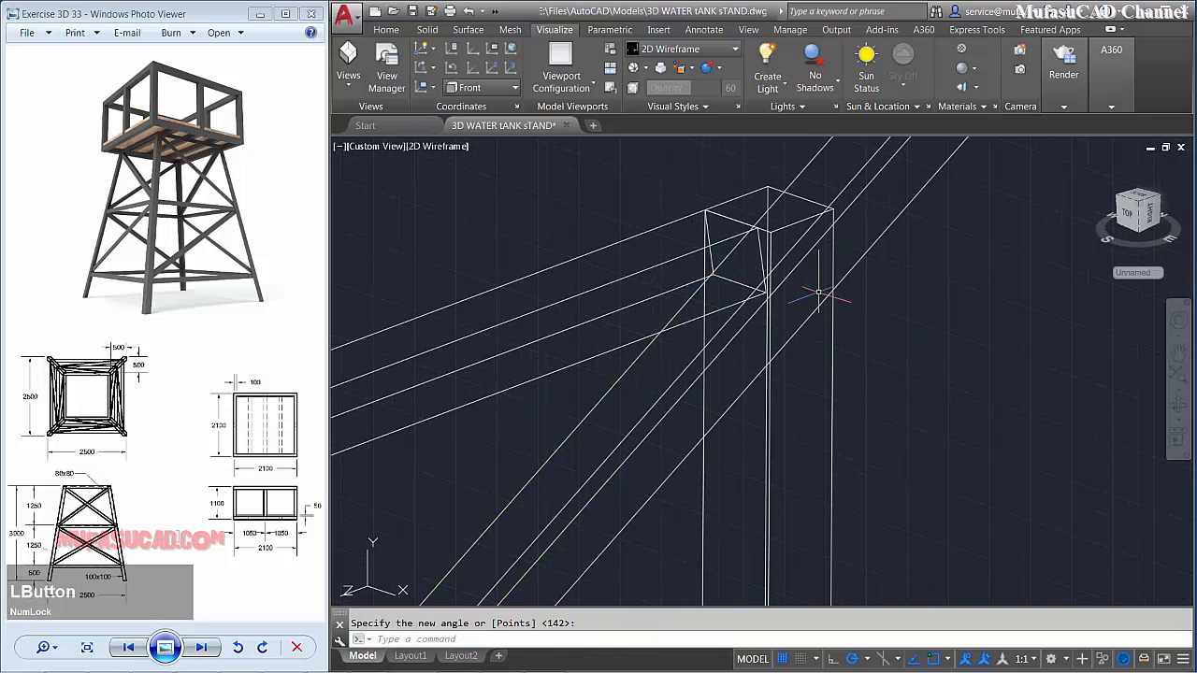
scroll(818, 293, down, 3)
- In the Left view, slice both diagonal bars along the inner edge of the left leg, keeping both sides
click(351, 145)
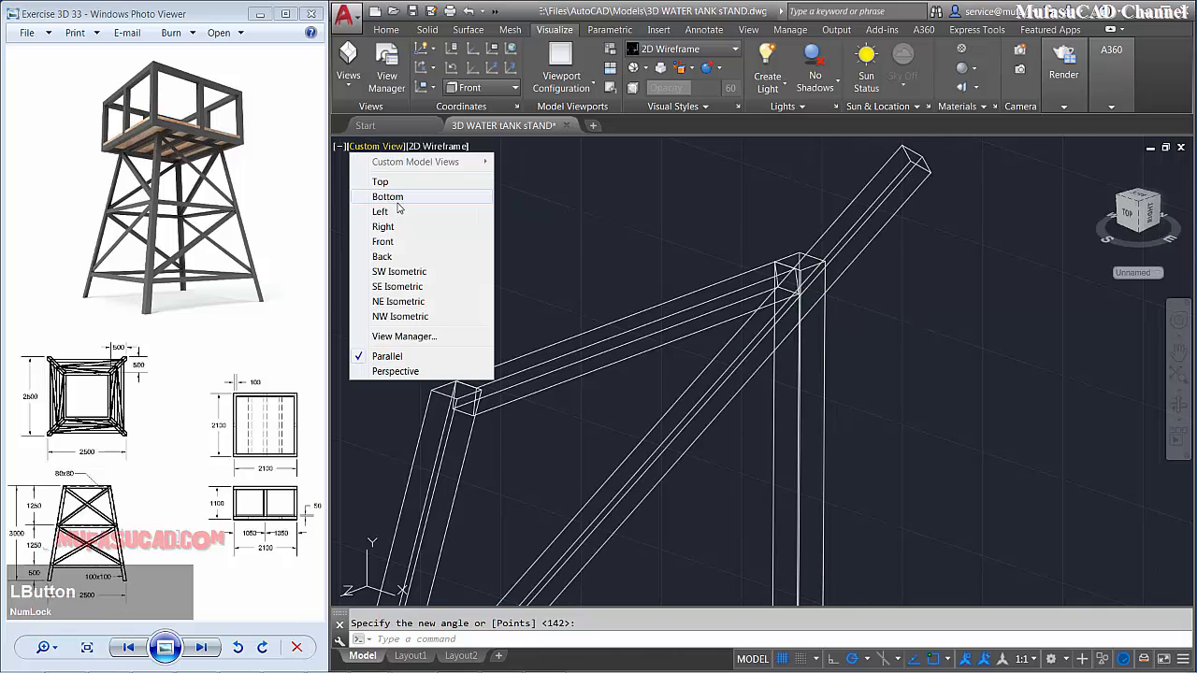
click(396, 212)
click(593, 197)
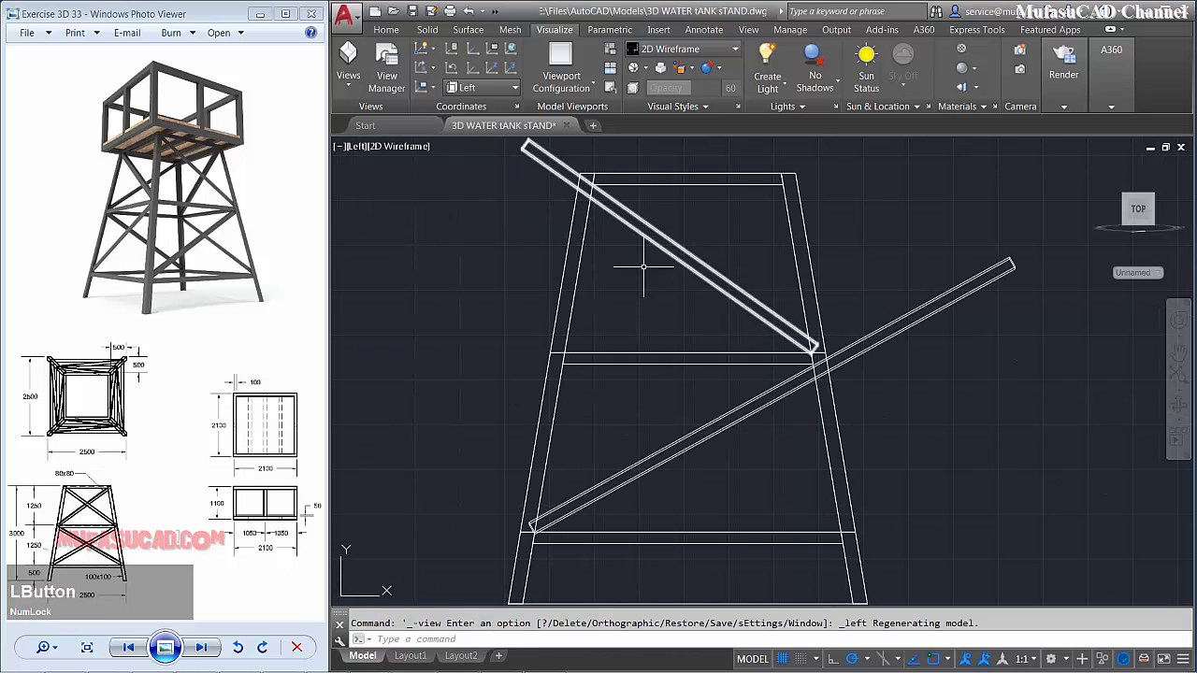
mouse_move(799, 332)
middle_down()
mouse_move(761, 329)
mouse_move(811, 327)
mouse_move(800, 322)
middle_up()
scroll(795, 326, down, 2)
scroll(721, 334, up, 3)
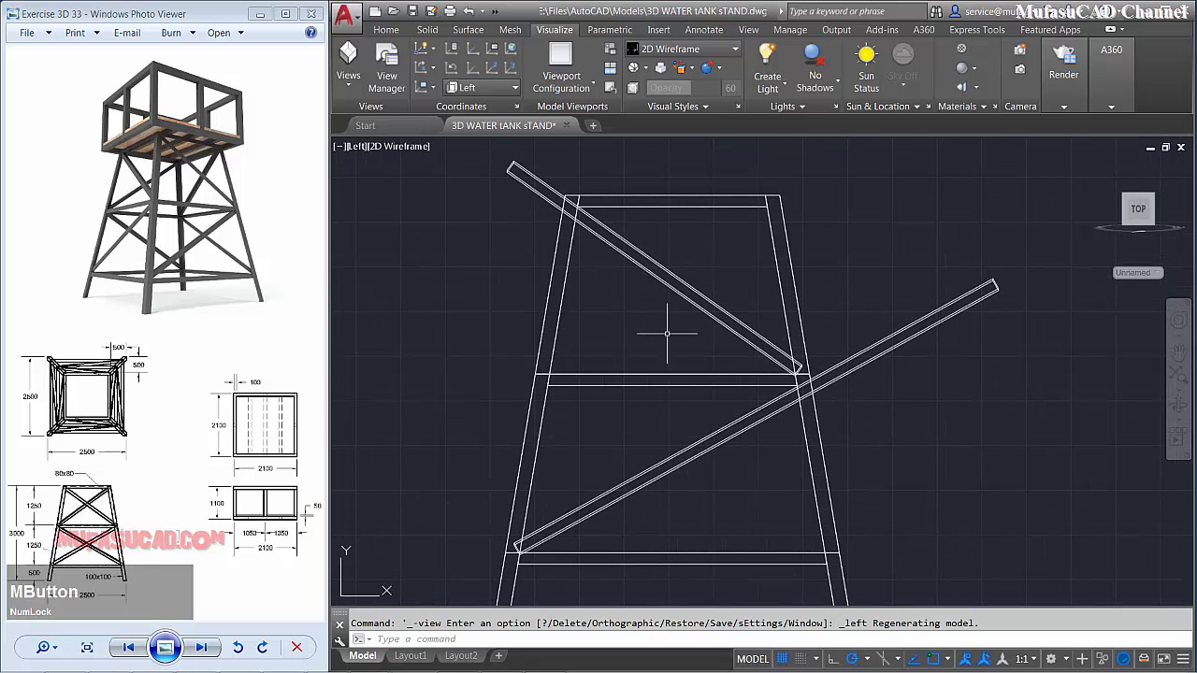
text(lice)
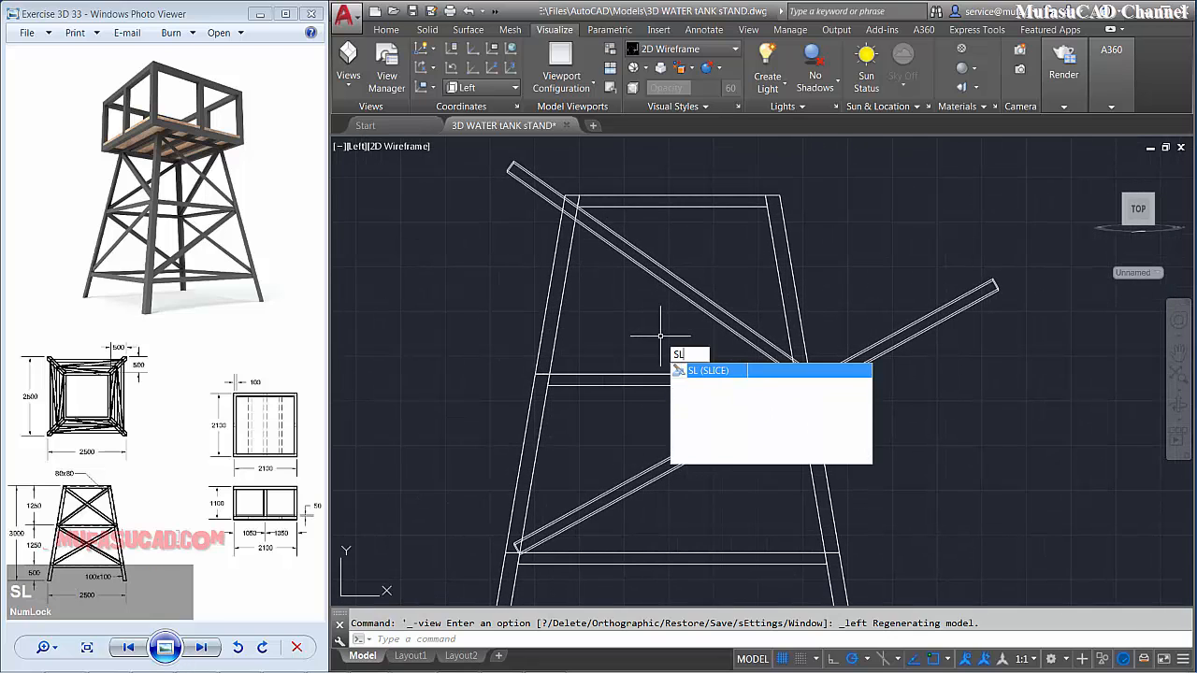
key(space)
click(692, 266)
click(643, 298)
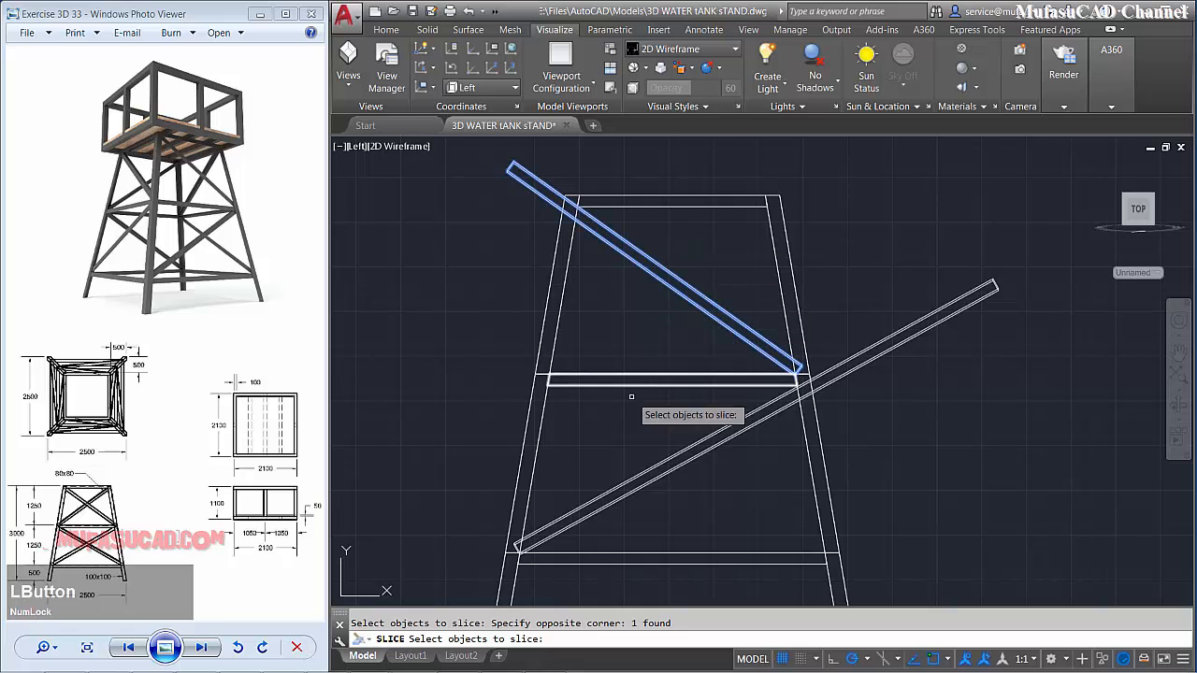
click(636, 414)
click(635, 500)
key(space)
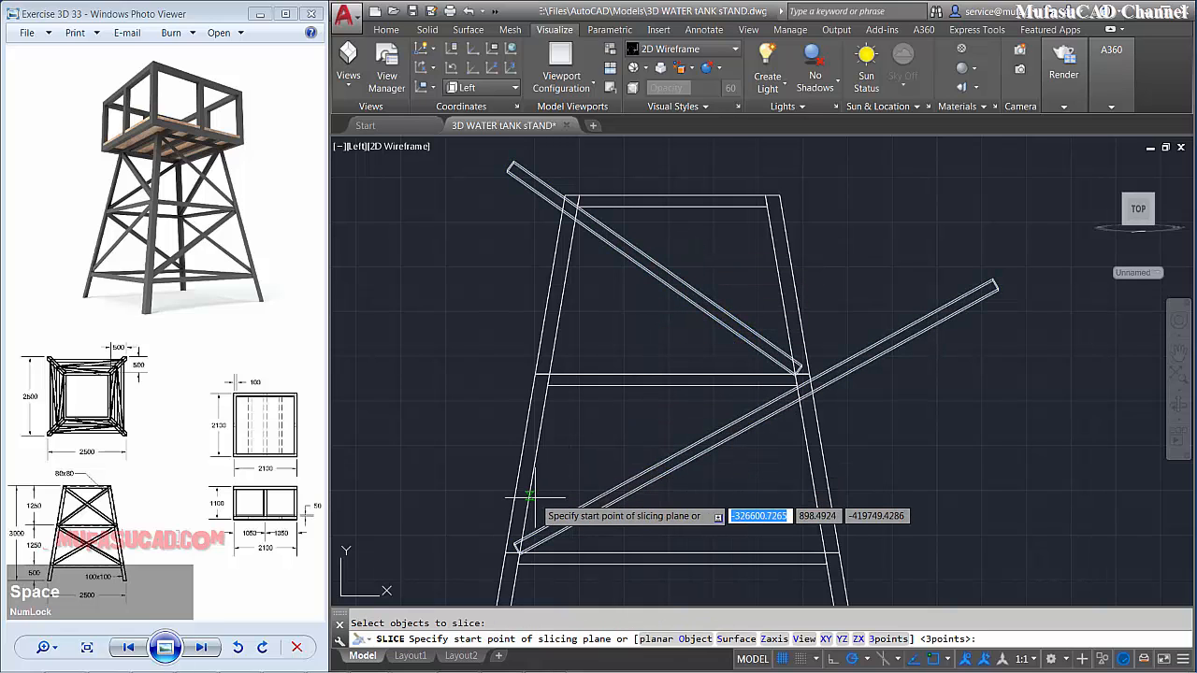
click(529, 502)
click(535, 463)
key(space)
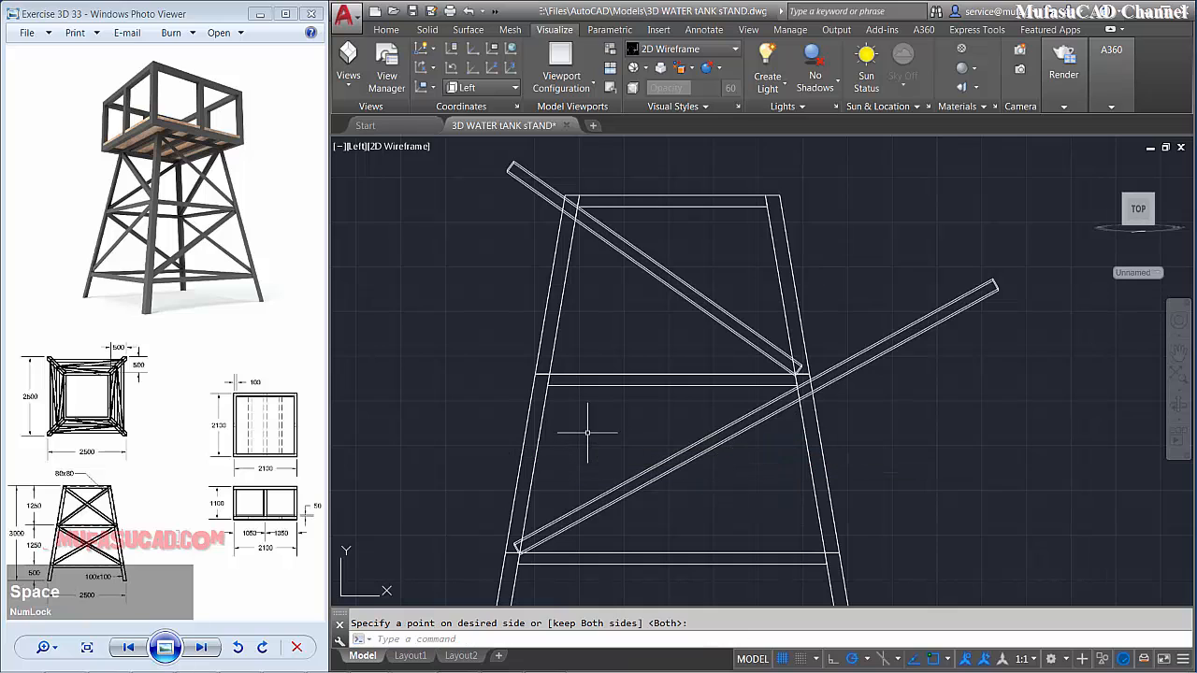
- Slice both diagonal bars along the inner edge of the right leg, keeping both sides
key(space)
click(700, 263)
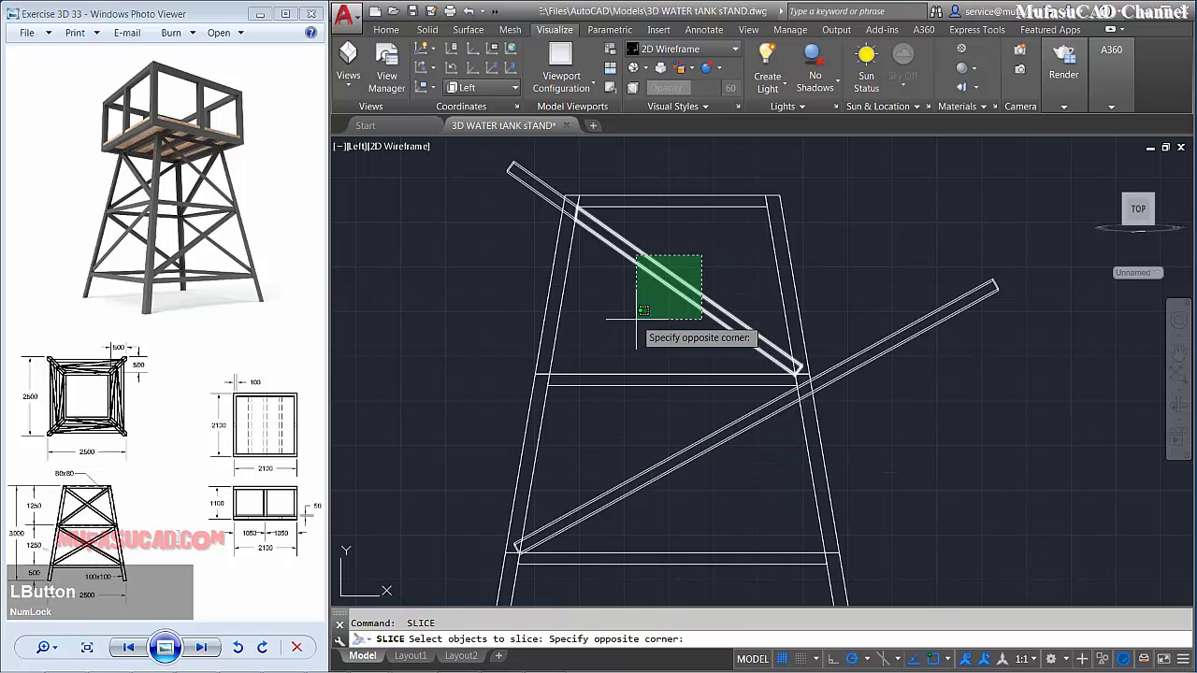
click(638, 305)
click(625, 466)
click(593, 511)
key(space)
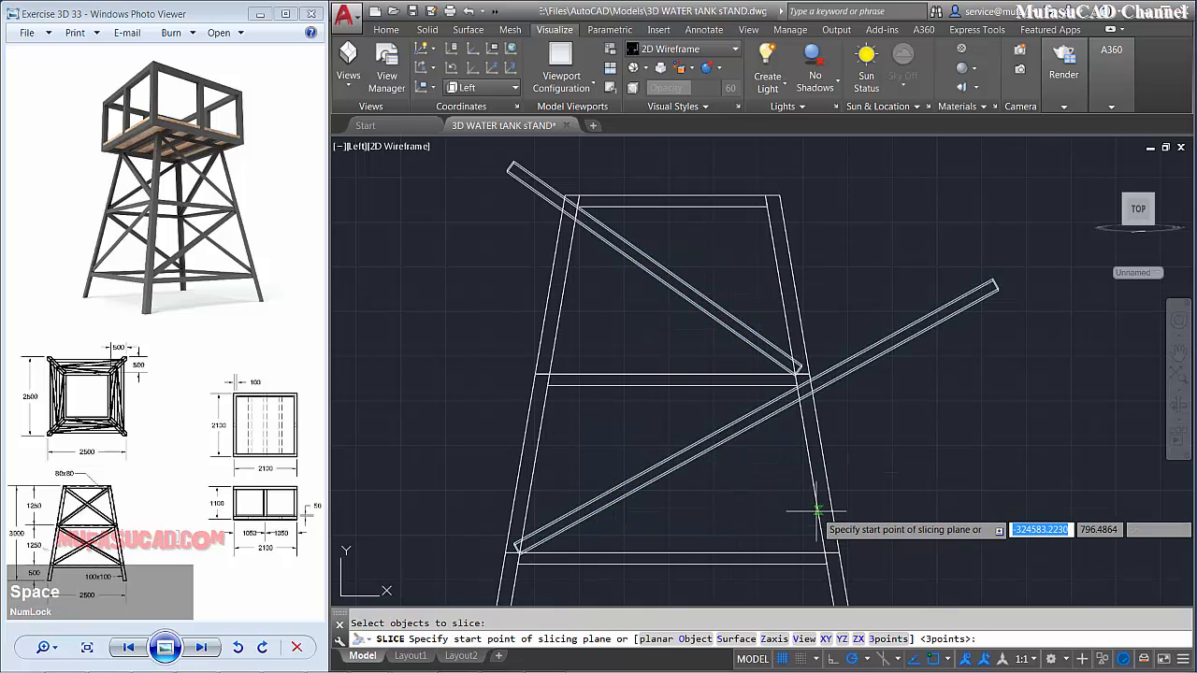
click(816, 511)
click(811, 475)
key(space)
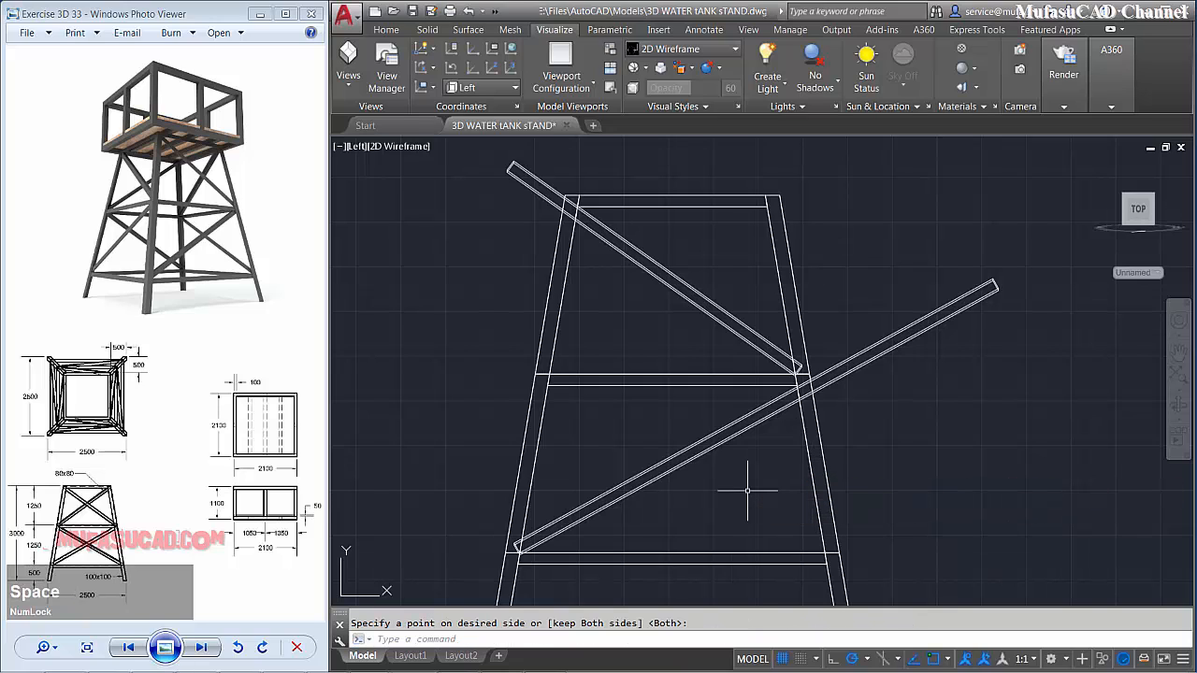
- Delete the four cut-off ends of the diagonal bars that lie beyond the legs' inner edges
click(516, 542)
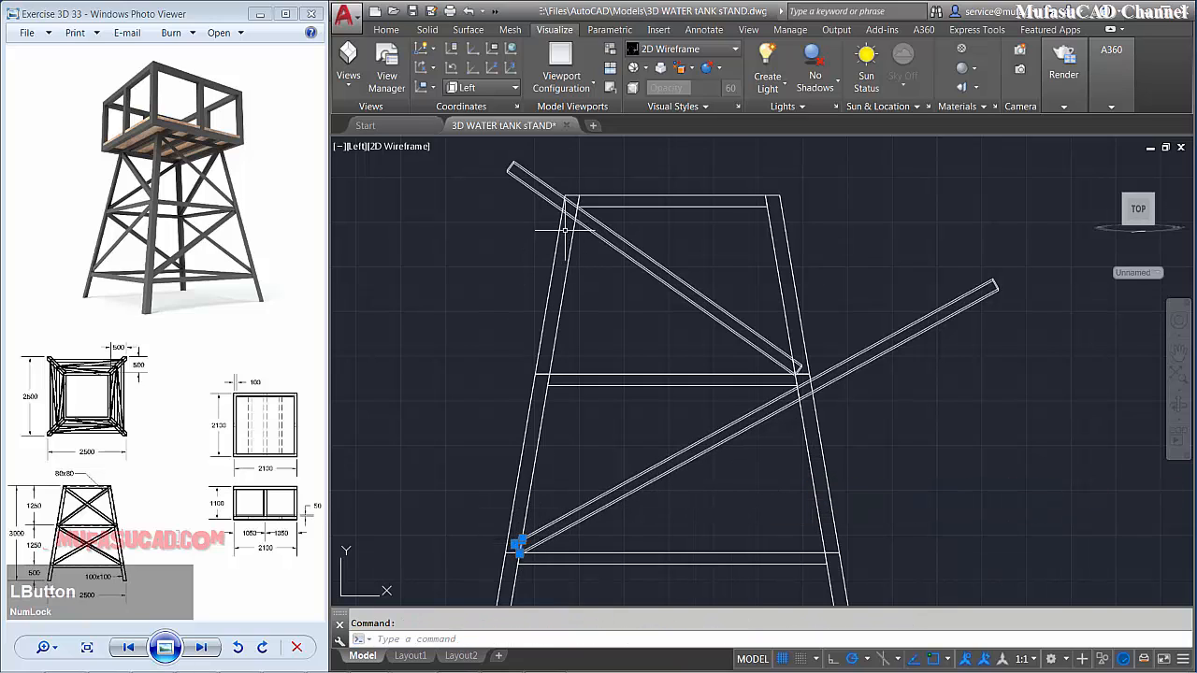
click(896, 403)
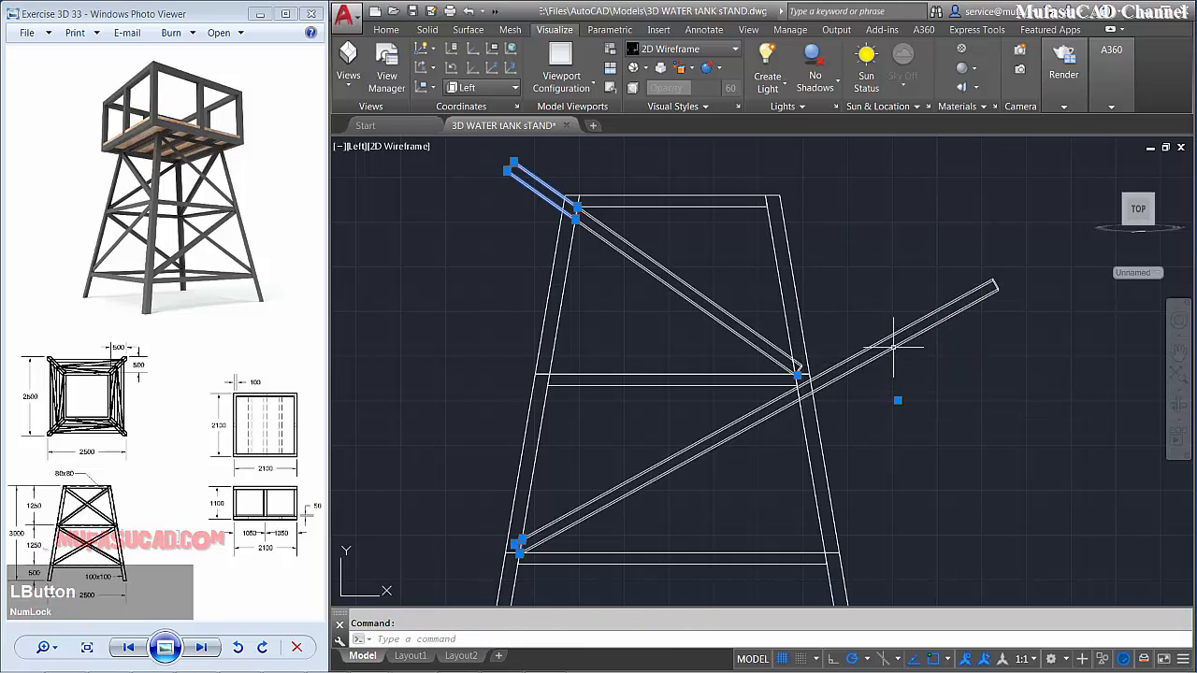
key(Delete)
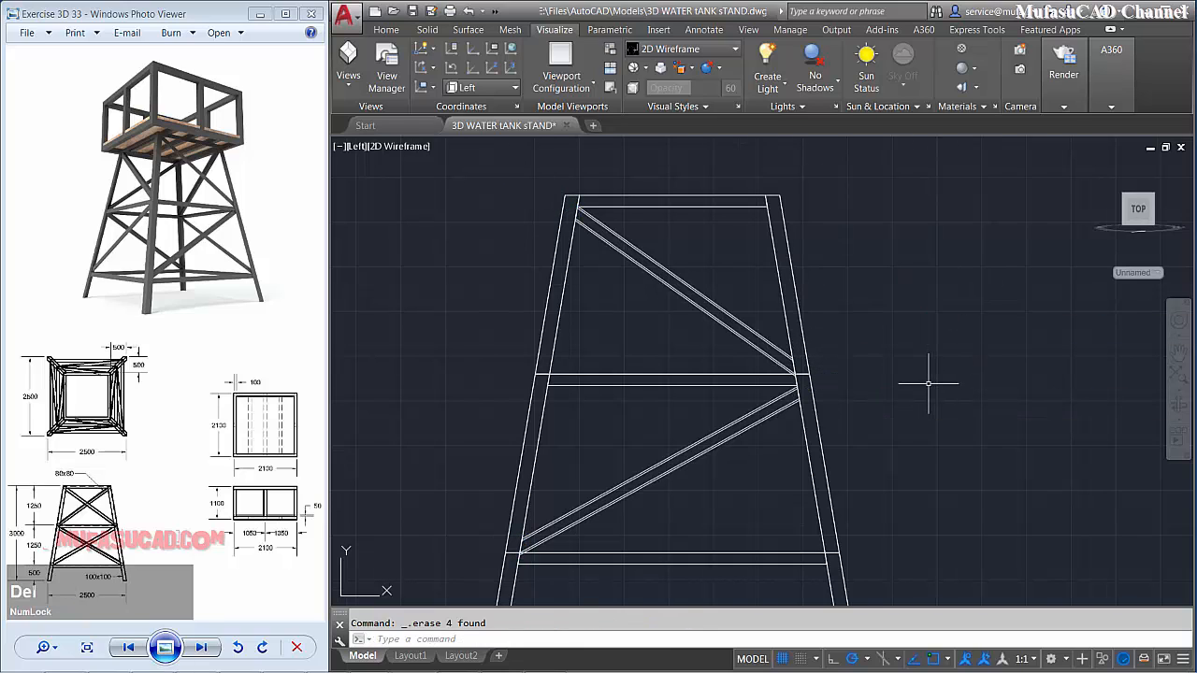
- Orbit to a 3D view of the frame and display it in the Realistic visual style
shift+middle_drag(929, 384, 812, 396)
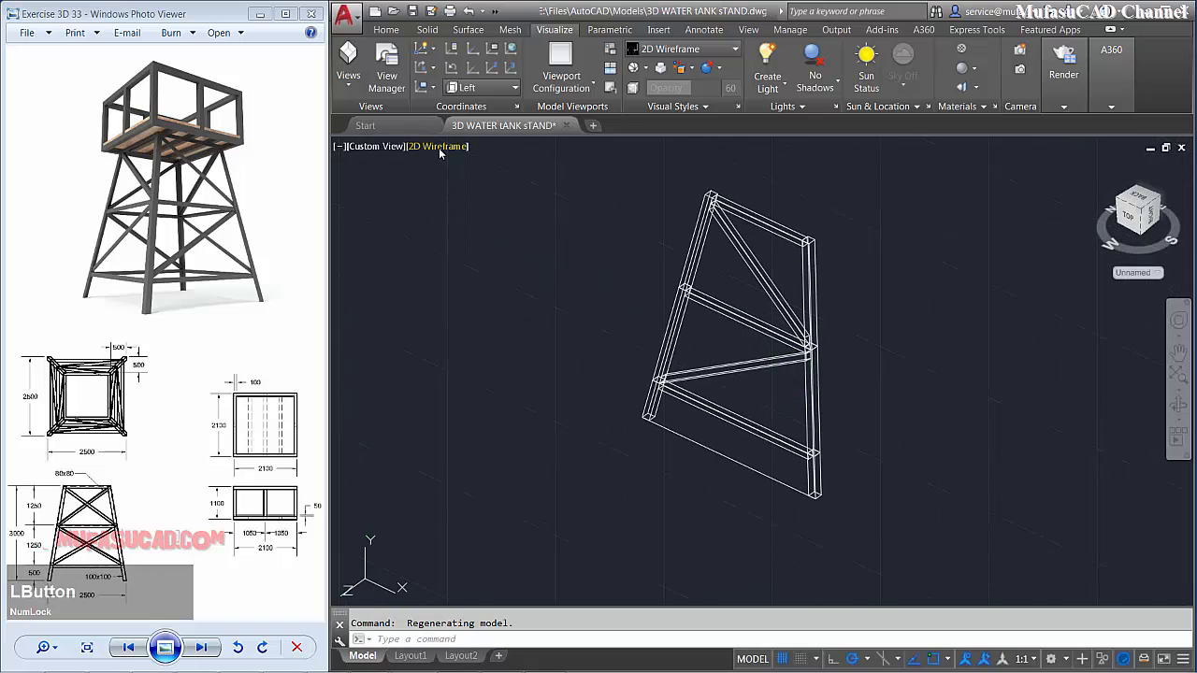
click(439, 148)
click(477, 226)
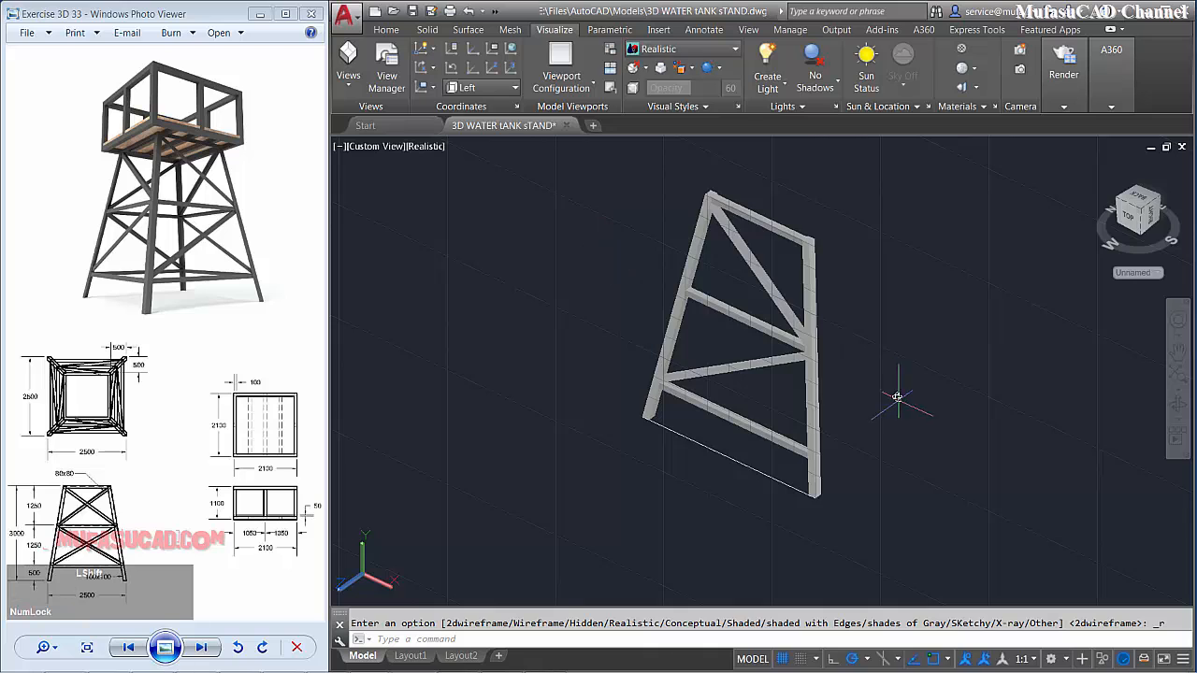
- Display the frame in the 2D Wireframe visual style from the Top view
shift+middle_drag(897, 398, 866, 378)
click(426, 147)
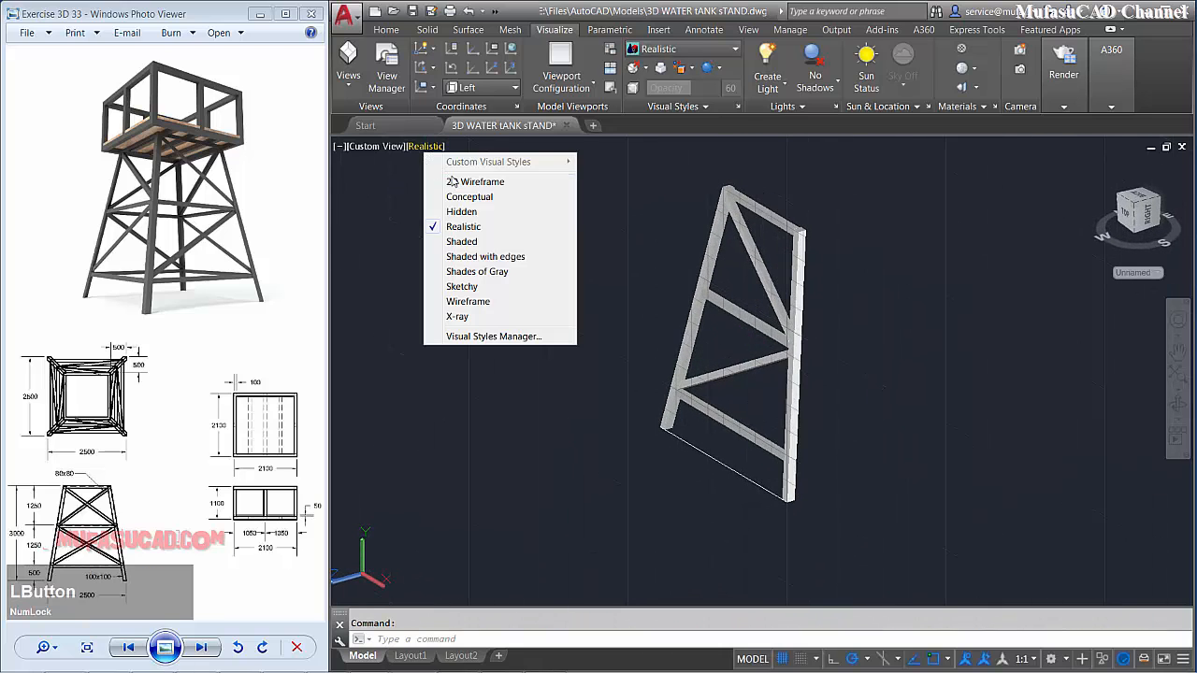
click(459, 183)
click(367, 146)
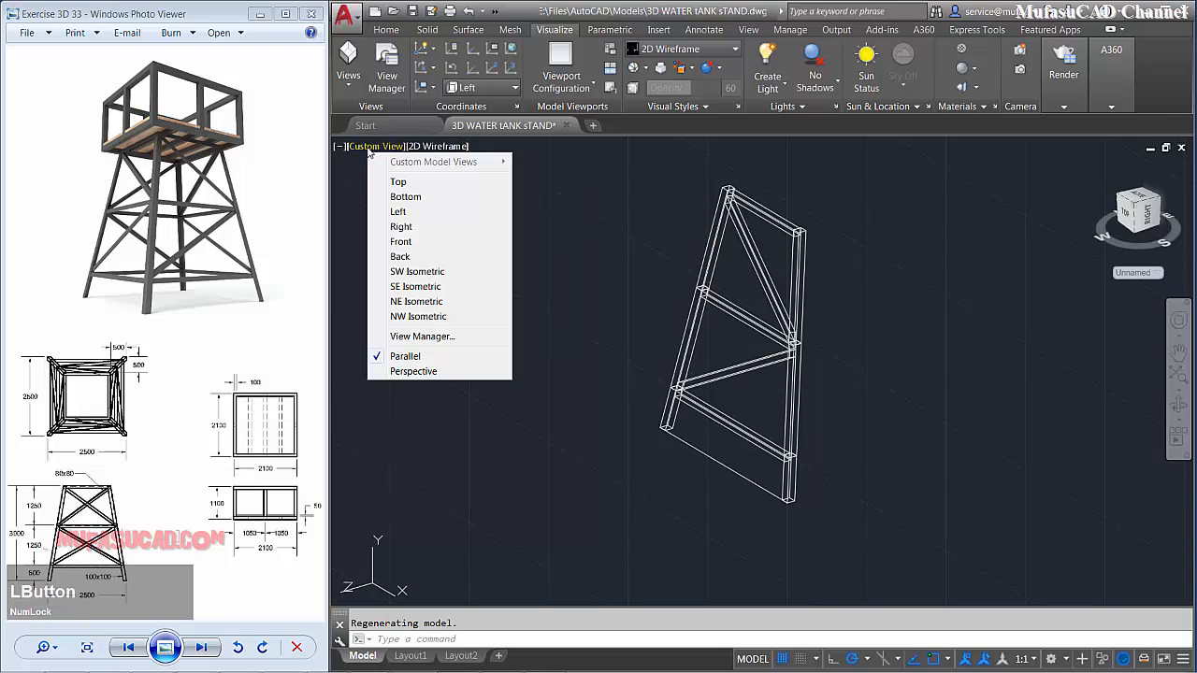
click(397, 186)
scroll(582, 360, down, 3)
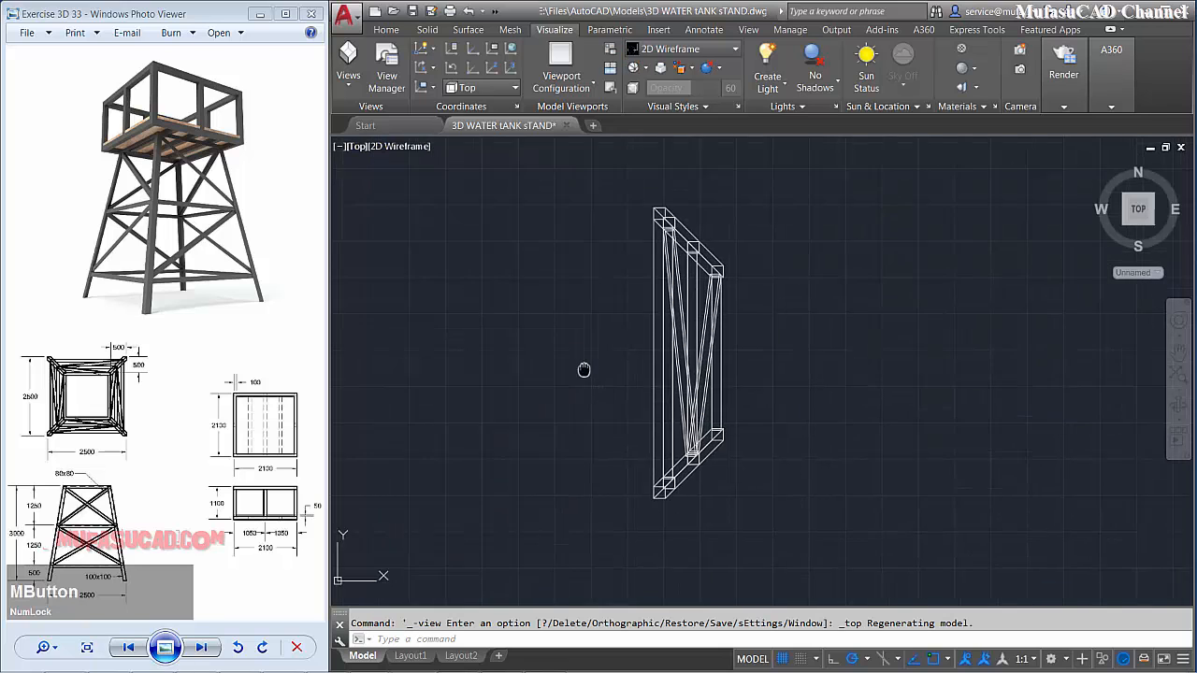
- Rotate a copy of the vertical base line about its lower endpoint so the copy lies horizontally, perpendicular to the original
text(RO)
key(space)
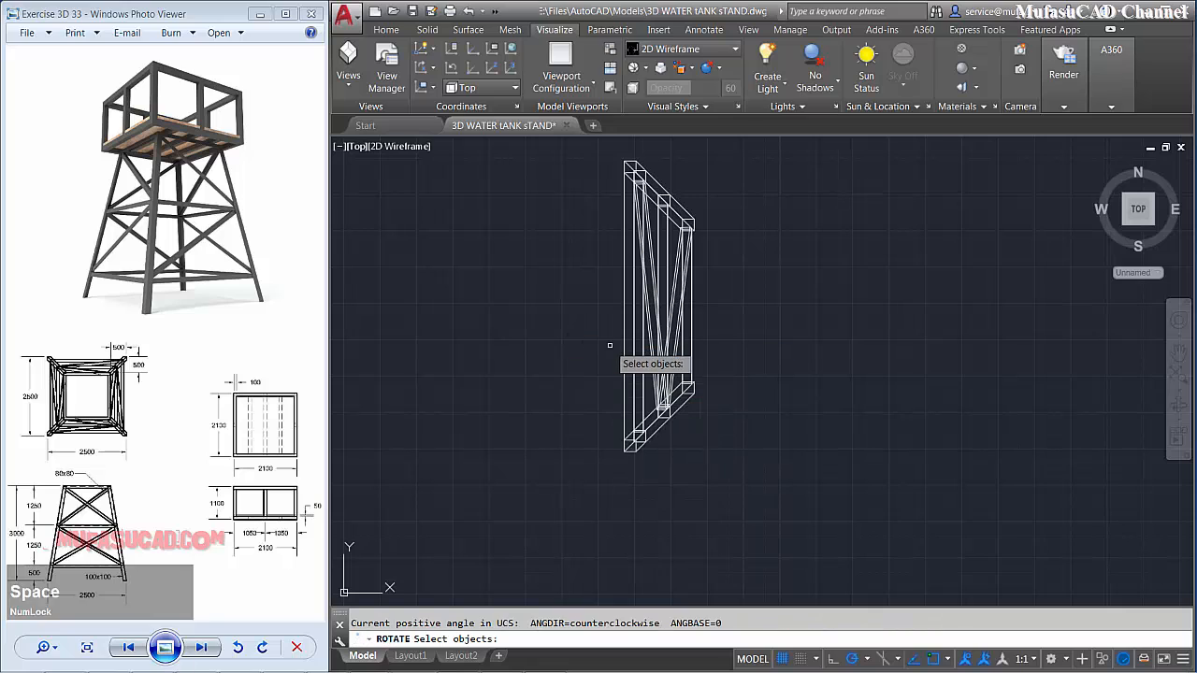
click(625, 345)
key(space)
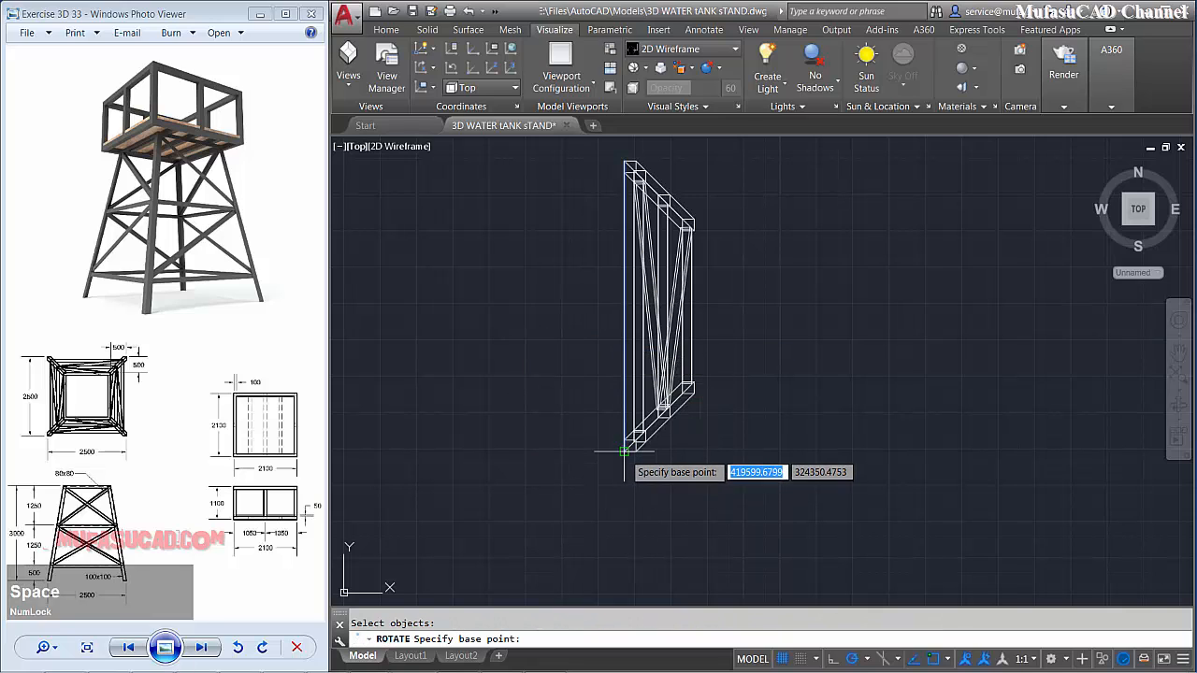
click(624, 452)
text(c)
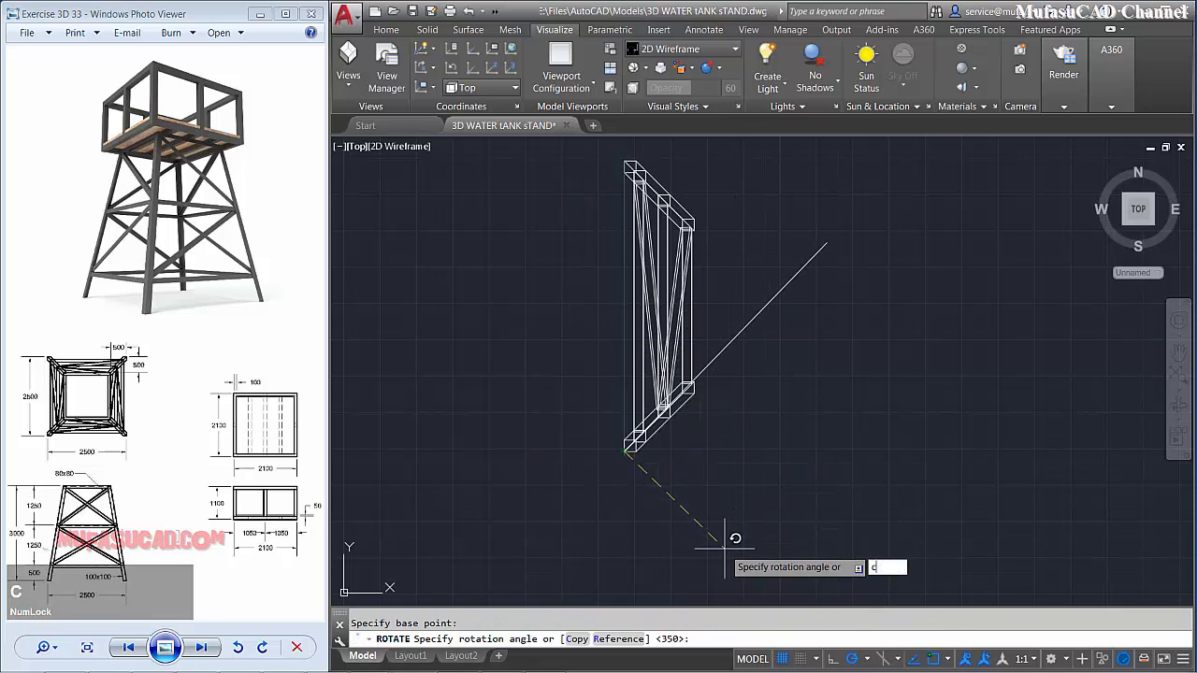
key(space)
click(625, 539)
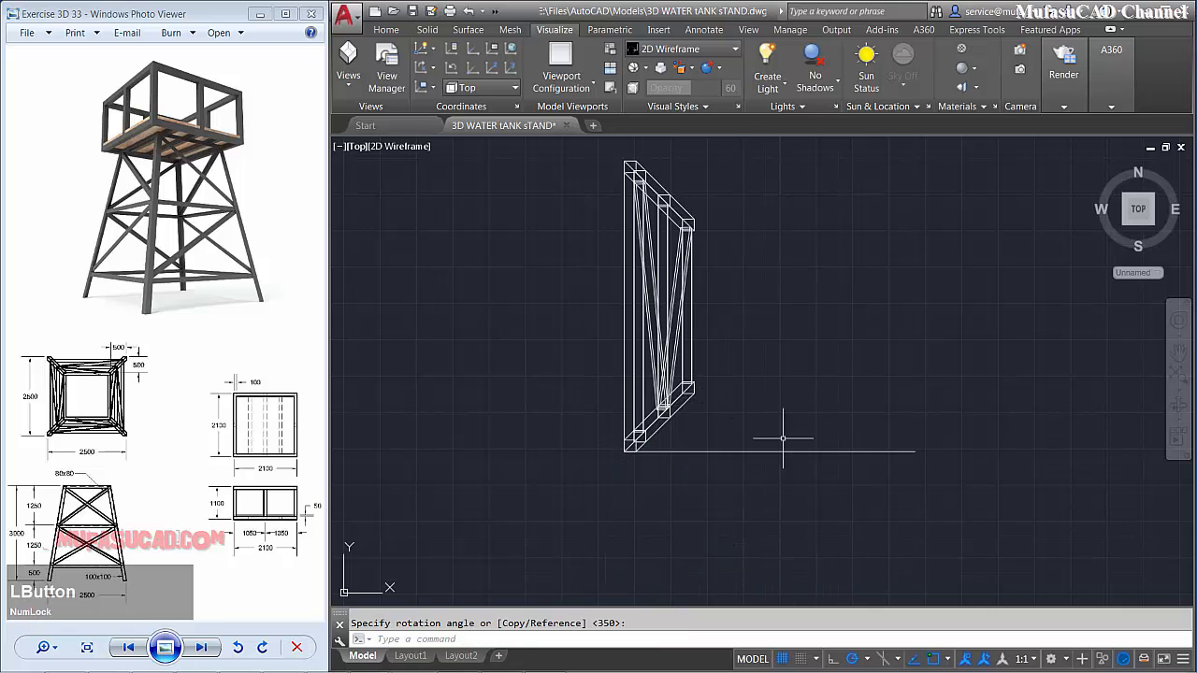
- Delete the lower leg with its joint blocks and union the upper leg with its joint blocks
mouse_move(794, 329)
middle_down()
mouse_move(761, 368)
mouse_move(763, 416)
middle_up()
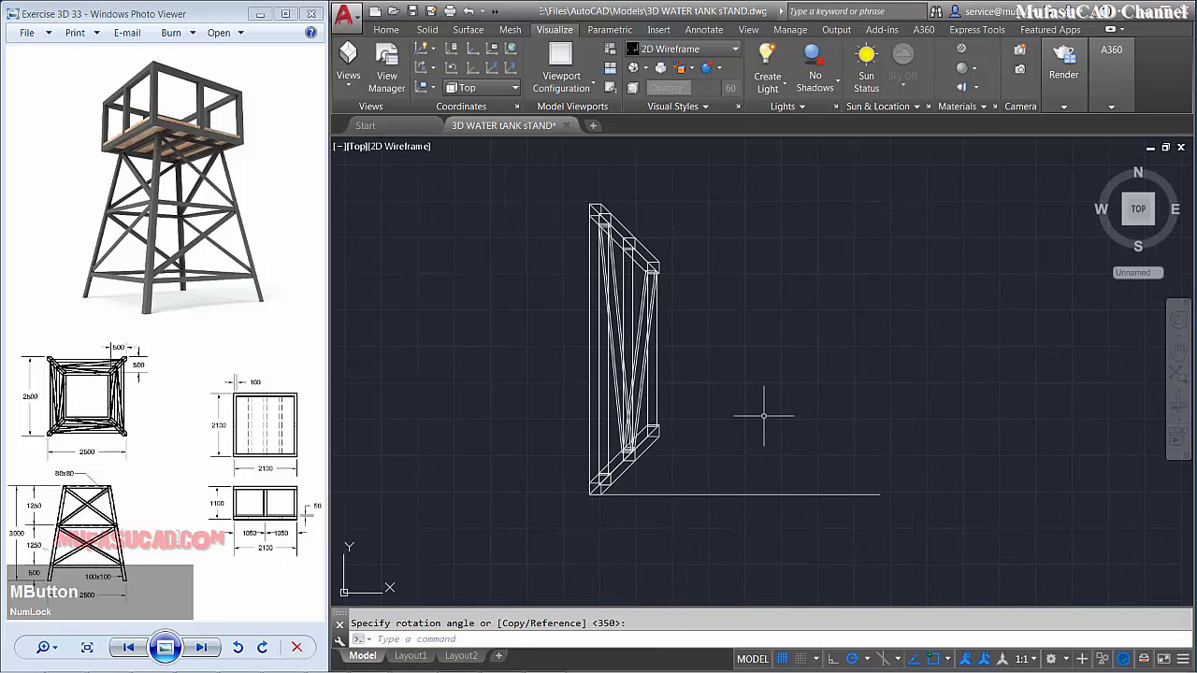
click(646, 454)
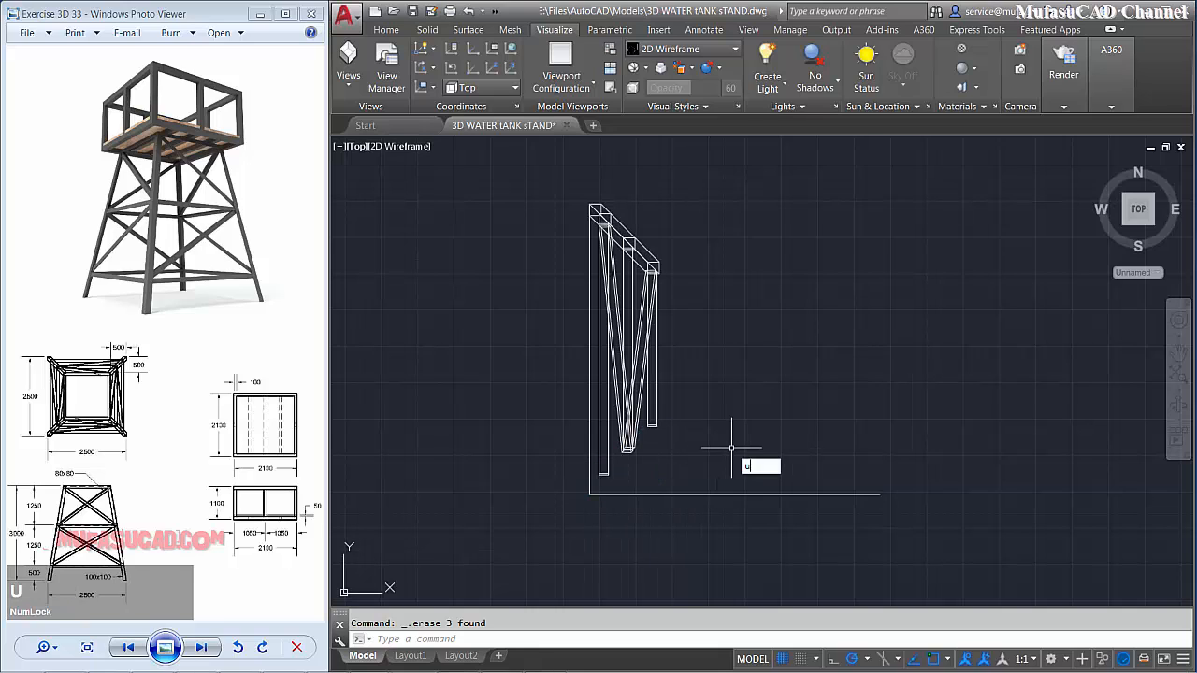
key(space)
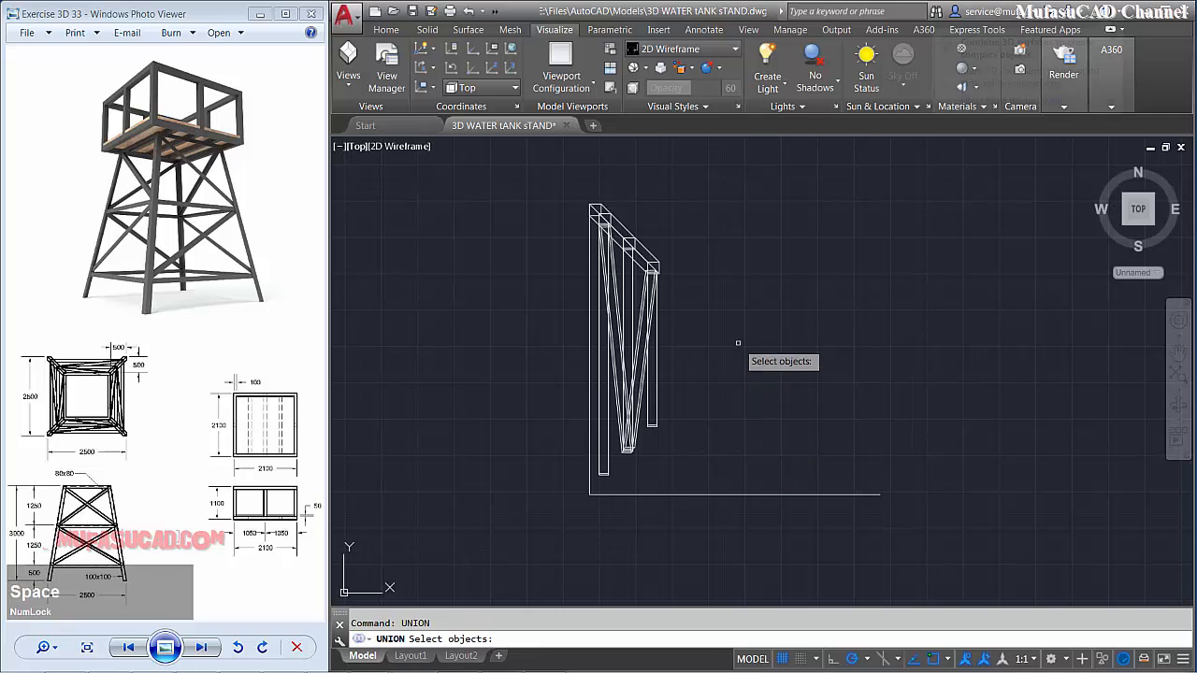
middle_drag(738, 342, 773, 390)
click(670, 286)
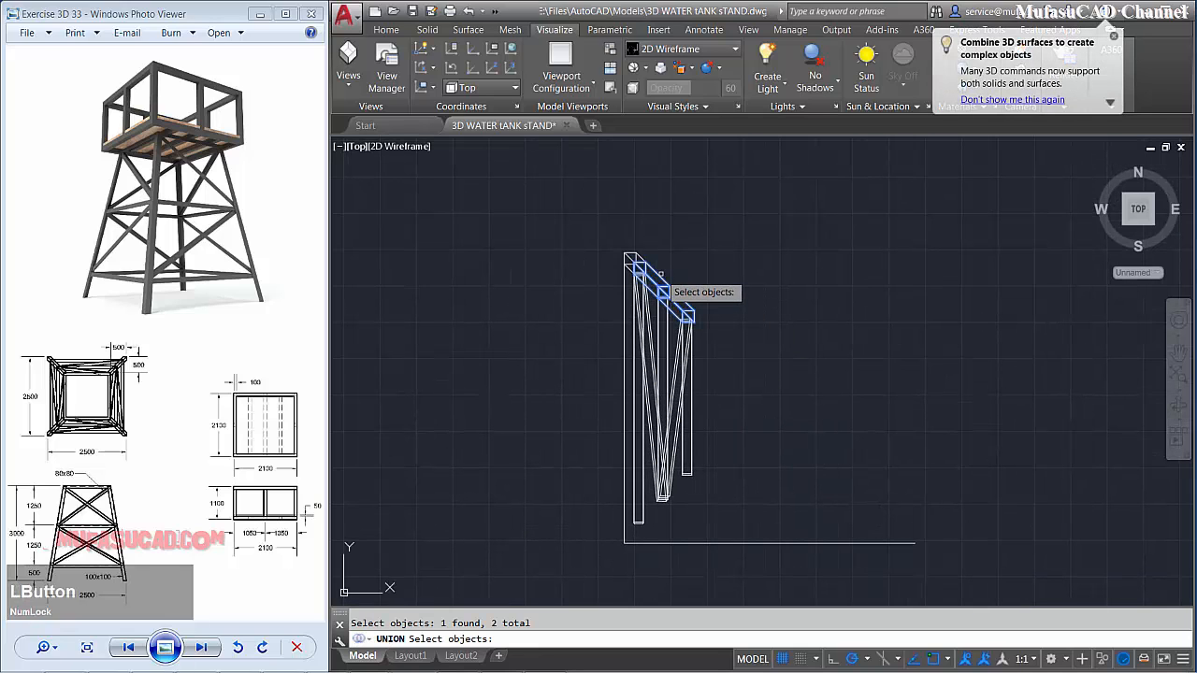
key(space)
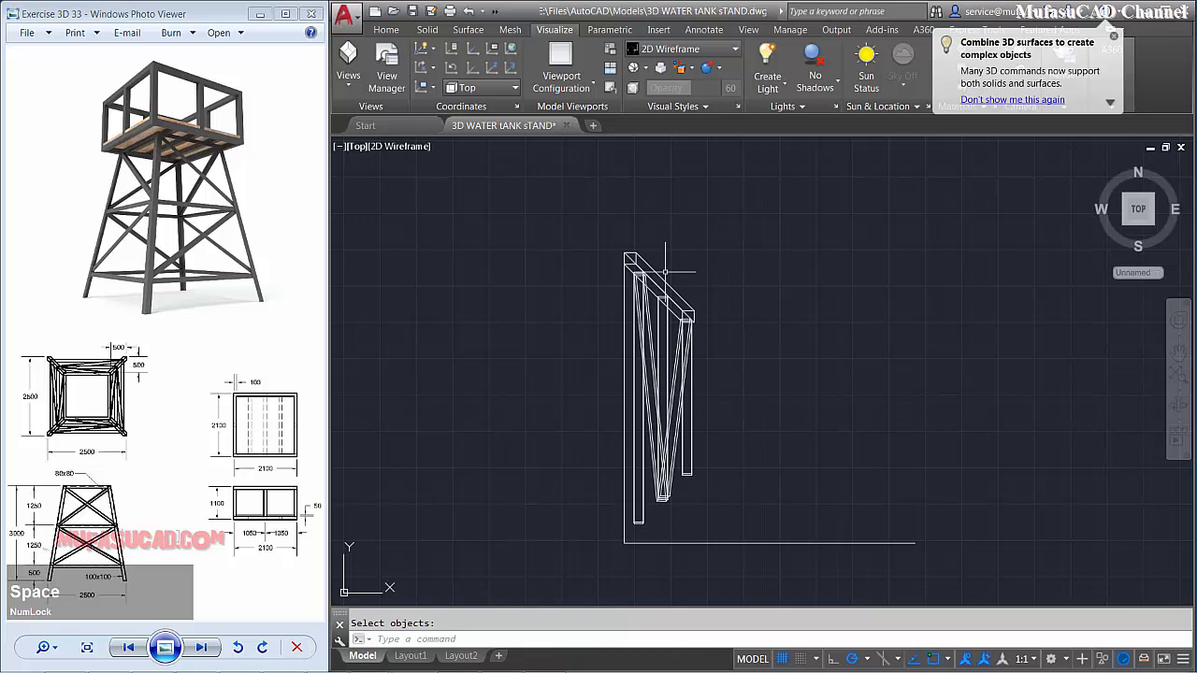
- Polar-array the leg, horizontal braces and diagonals with 4 items over 360 degrees, centred where the two base lines' midpoints align
scroll(754, 334, down, 1)
middle_drag(754, 334, 743, 379)
scroll(727, 387, up, 1)
text(a)
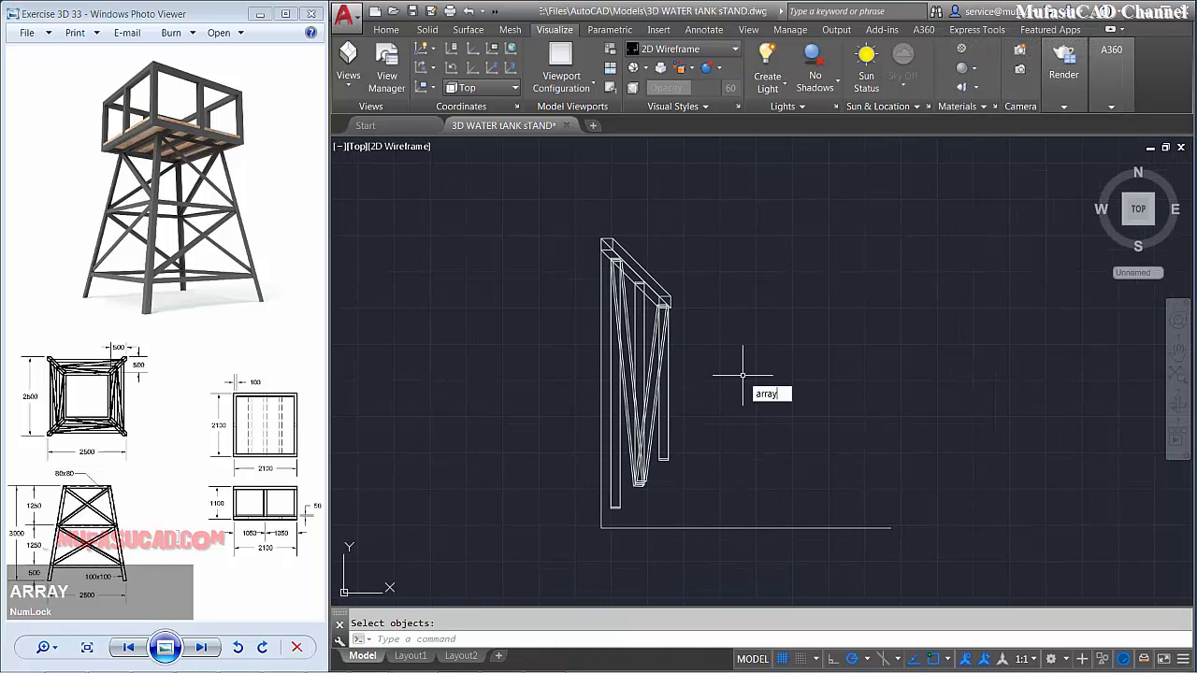
text(rray)
key(space)
click(714, 225)
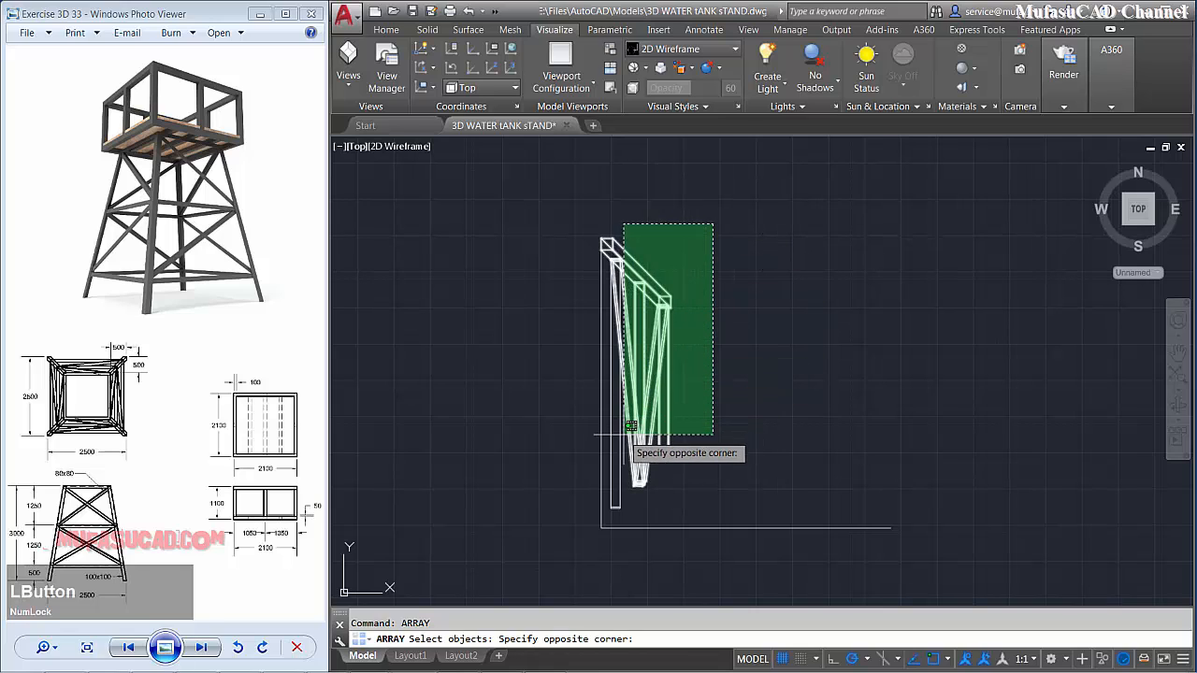
click(631, 427)
key(space)
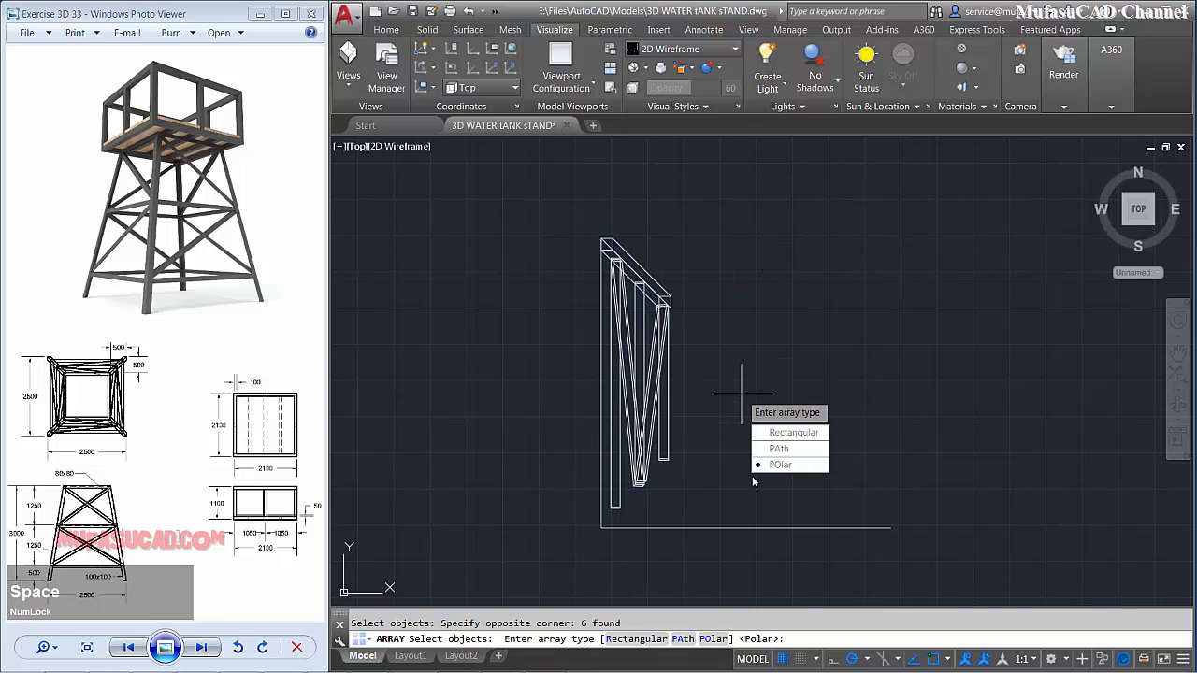
click(777, 467)
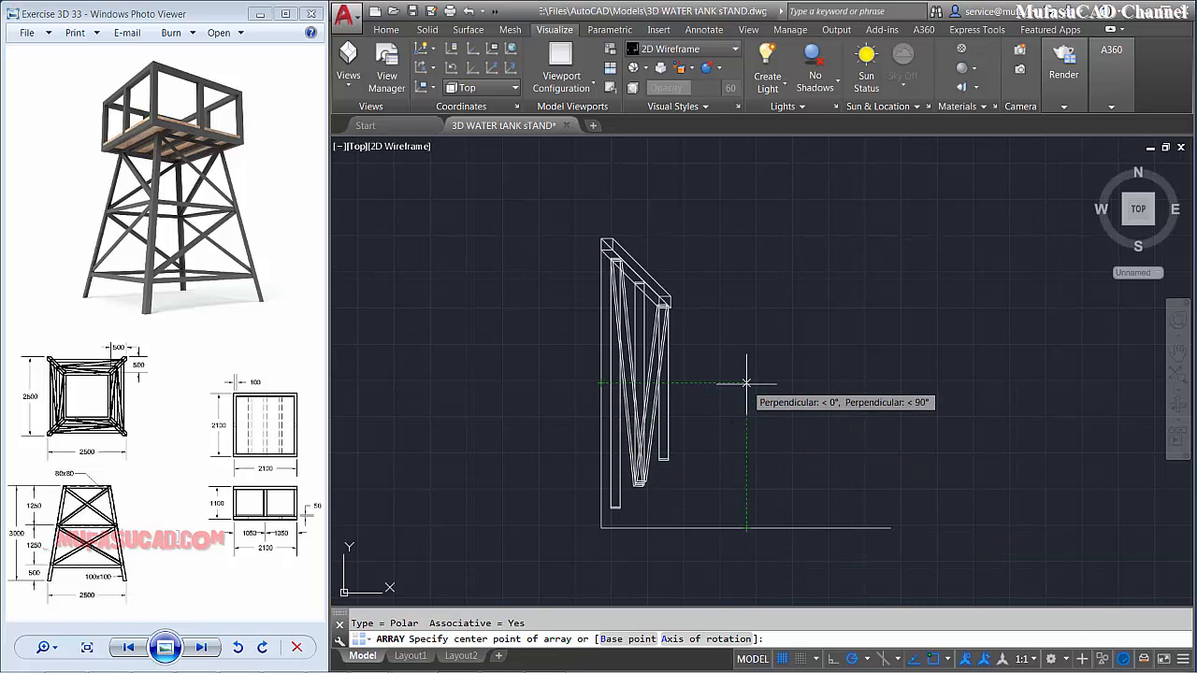
click(746, 382)
click(496, 54)
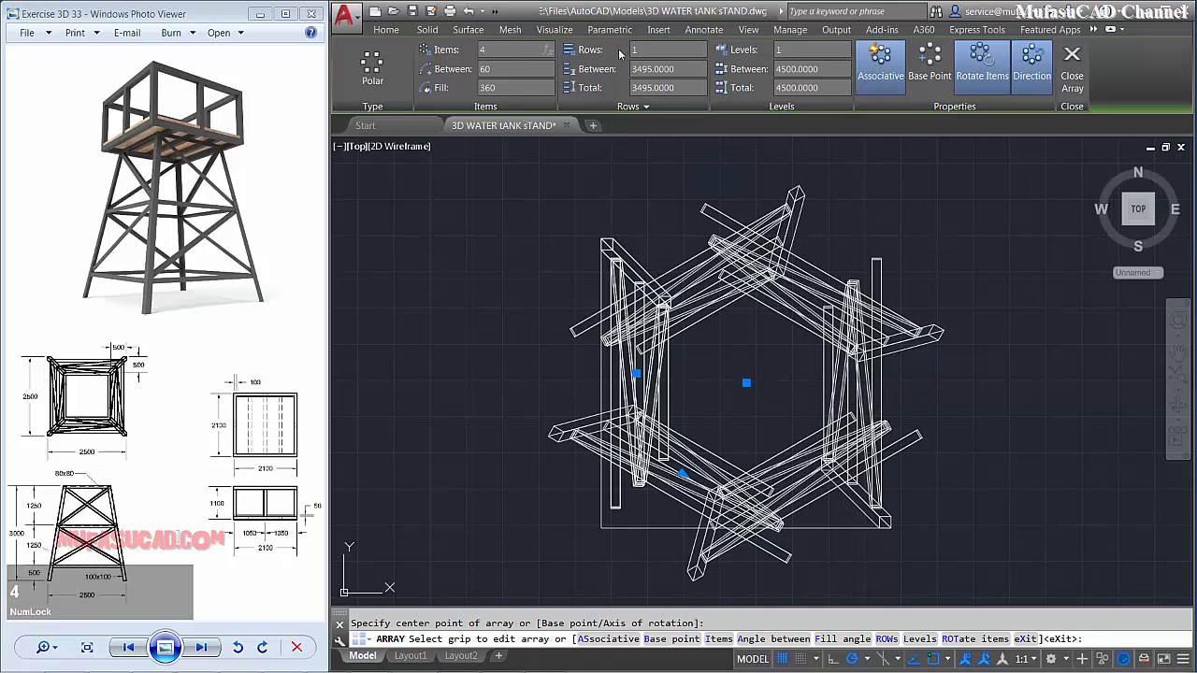
click(1071, 79)
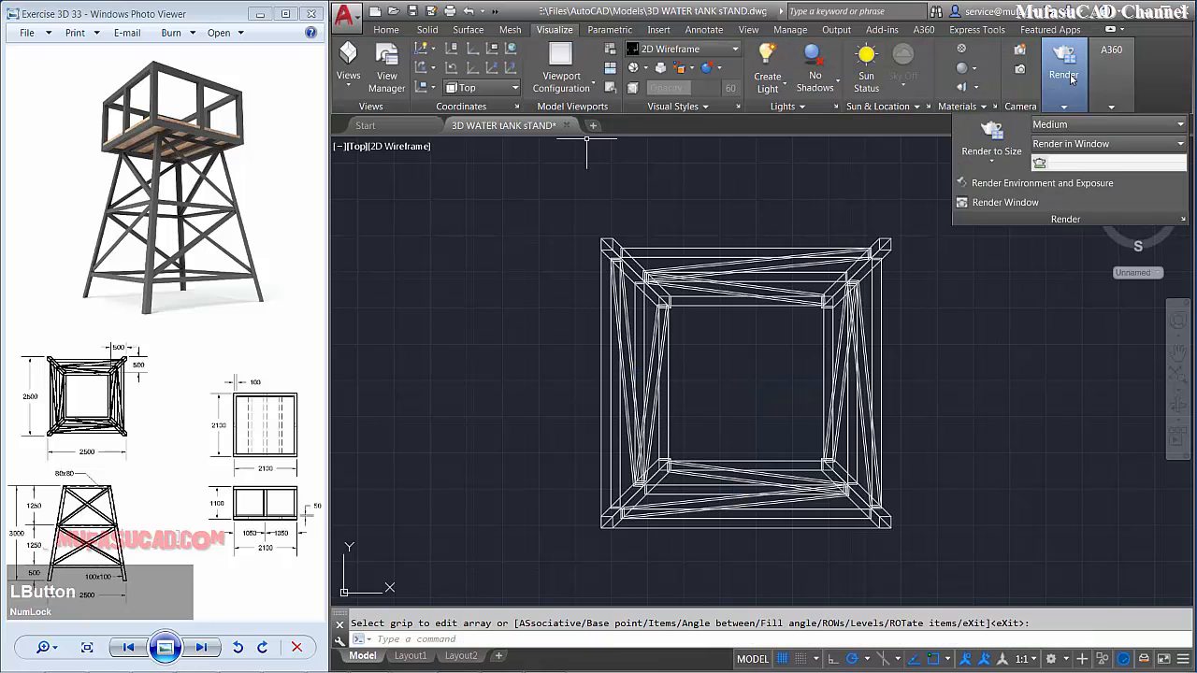
- Show the arrayed stand in the Realistic visual style and orbit to a 3D view
click(408, 149)
click(445, 227)
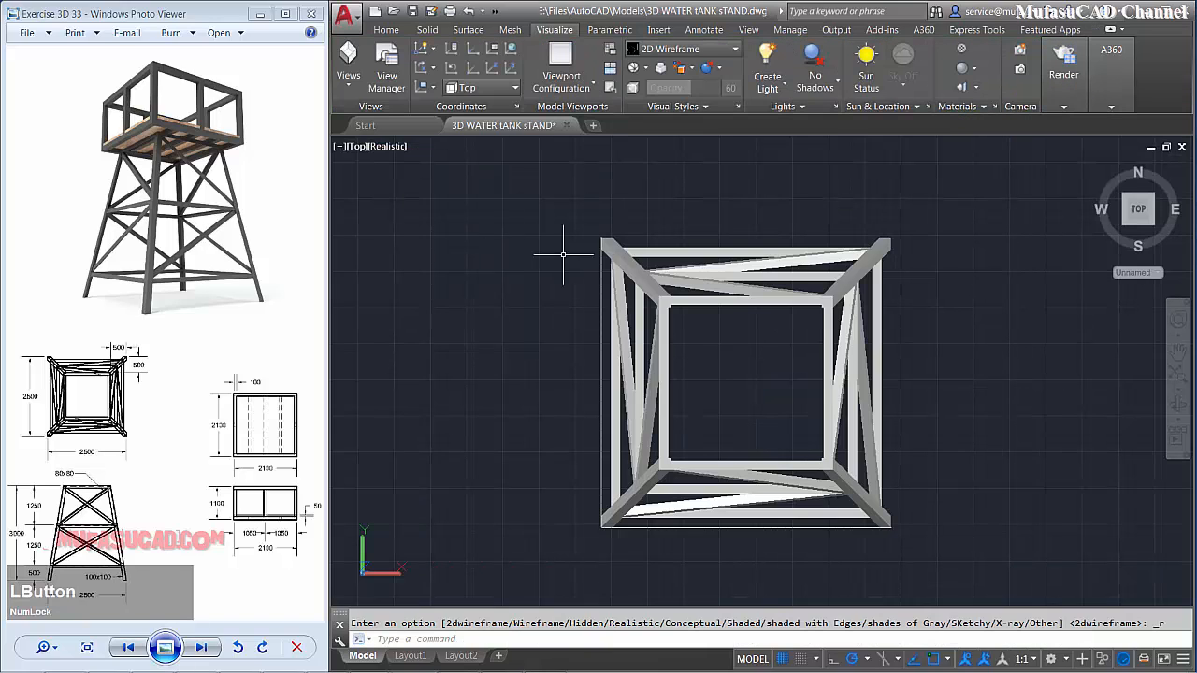
shift+middle_drag(722, 390, 759, 156)
- Delete the two base guide lines at the feet of the stand
click(804, 476)
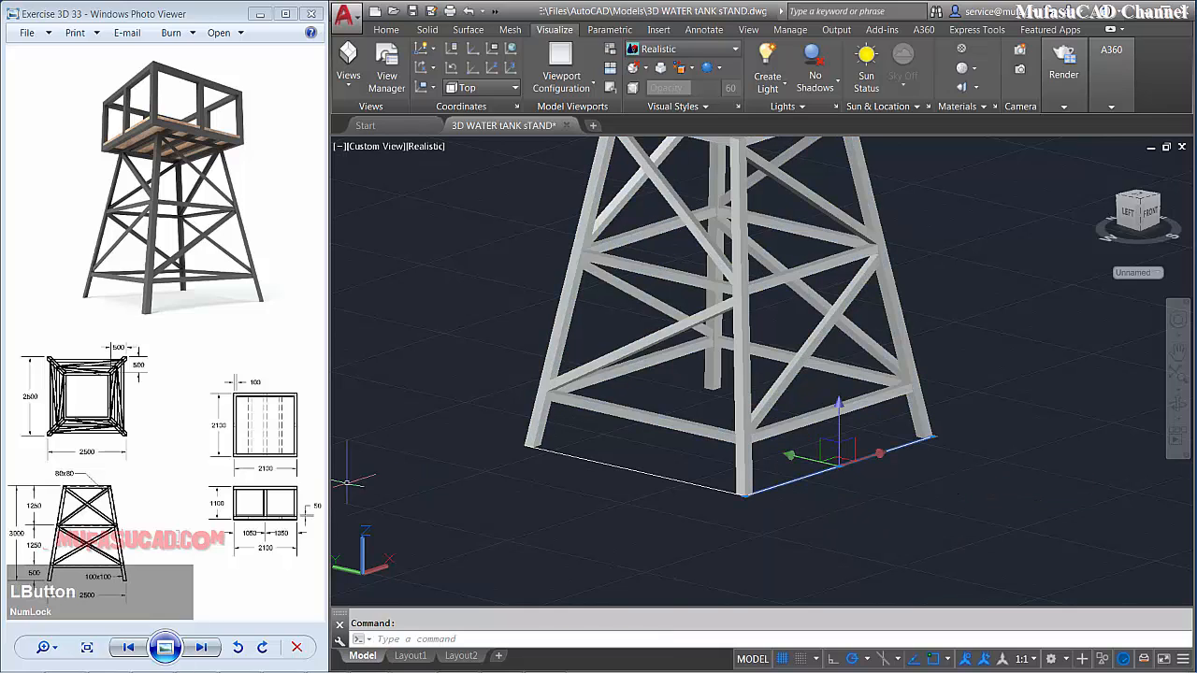
click(644, 461)
click(603, 491)
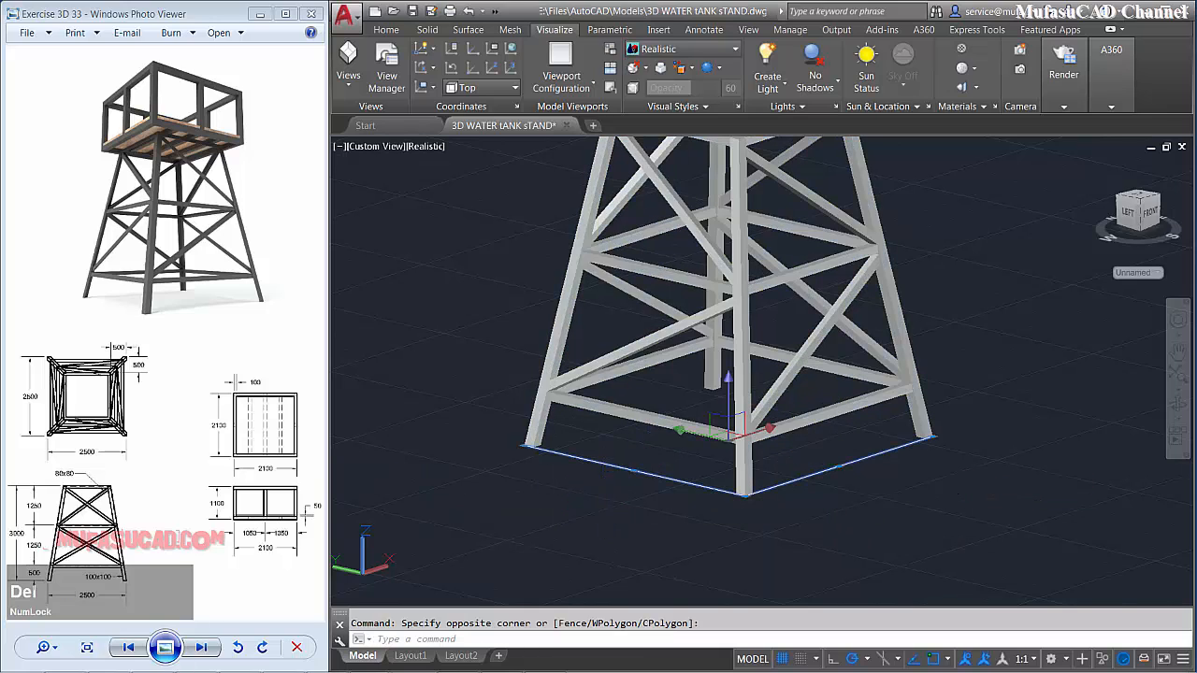
key(Delete)
scroll(689, 427, down, 5)
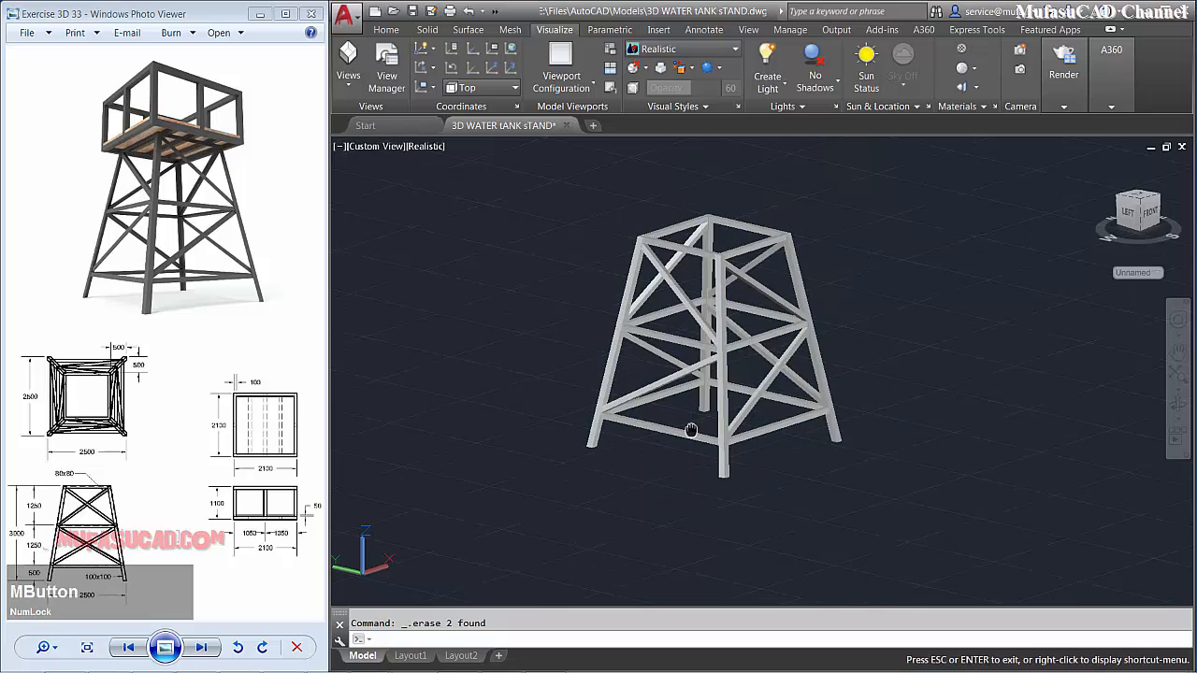
- Return the stand to the 2D Wireframe visual style and the Top view, leaving free space beside it
click(428, 147)
click(461, 181)
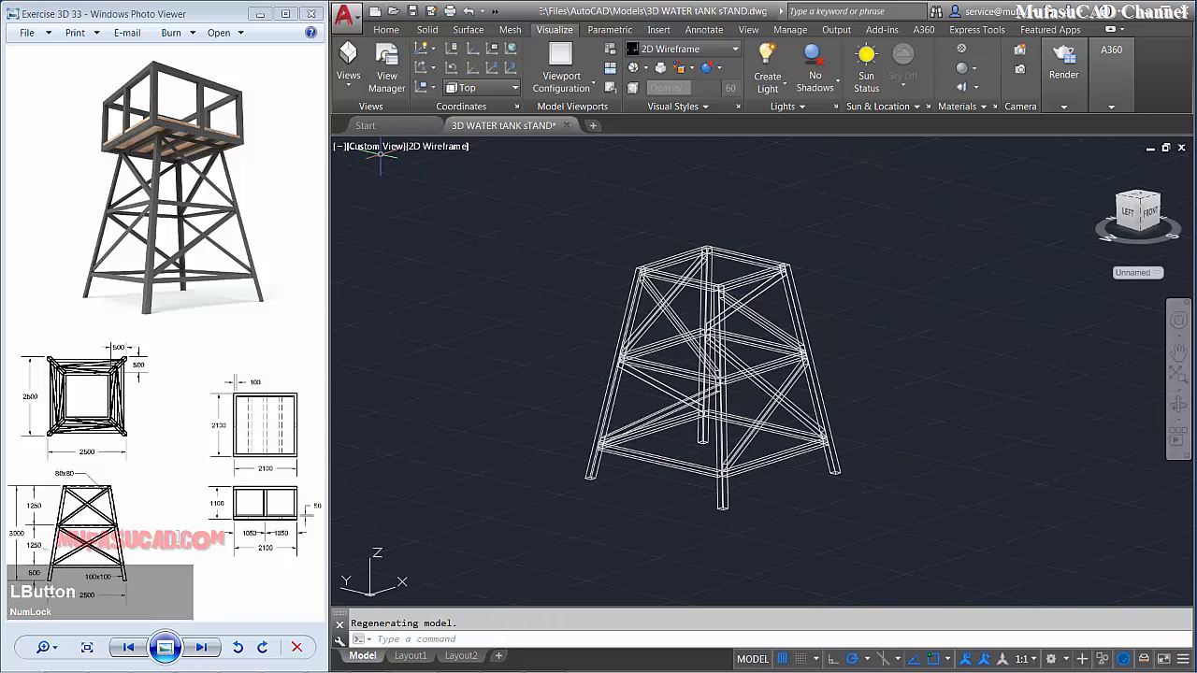
click(378, 147)
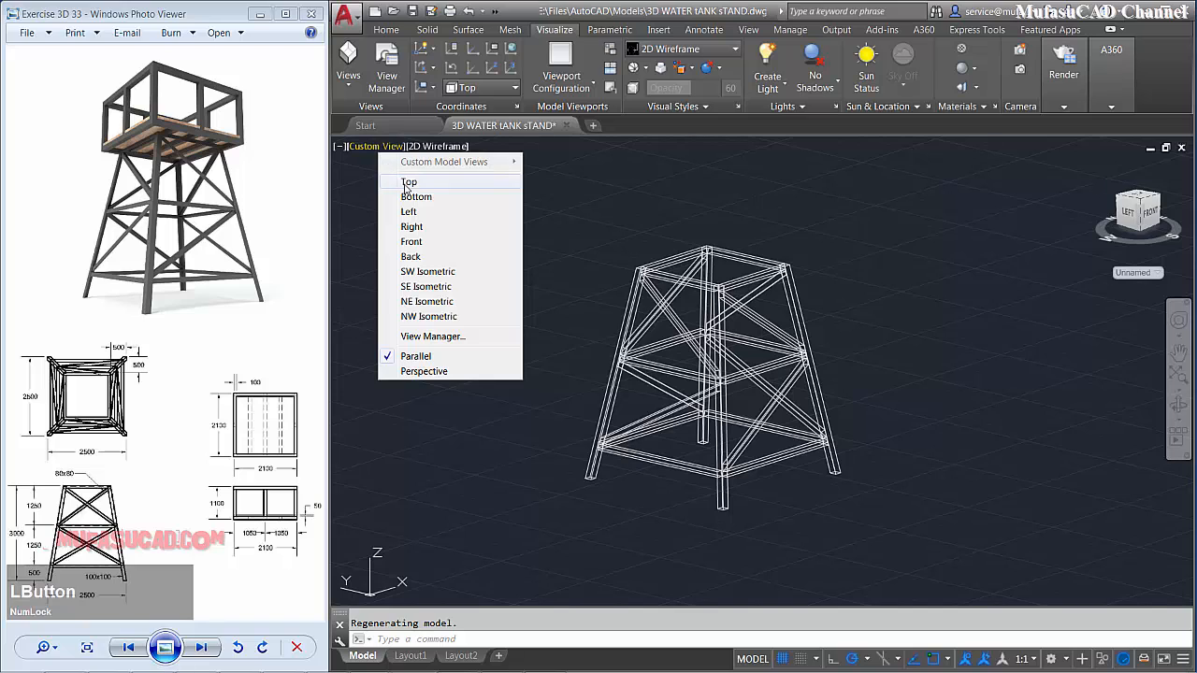
click(408, 182)
scroll(635, 331, down, 5)
middle_drag(642, 333, 687, 362)
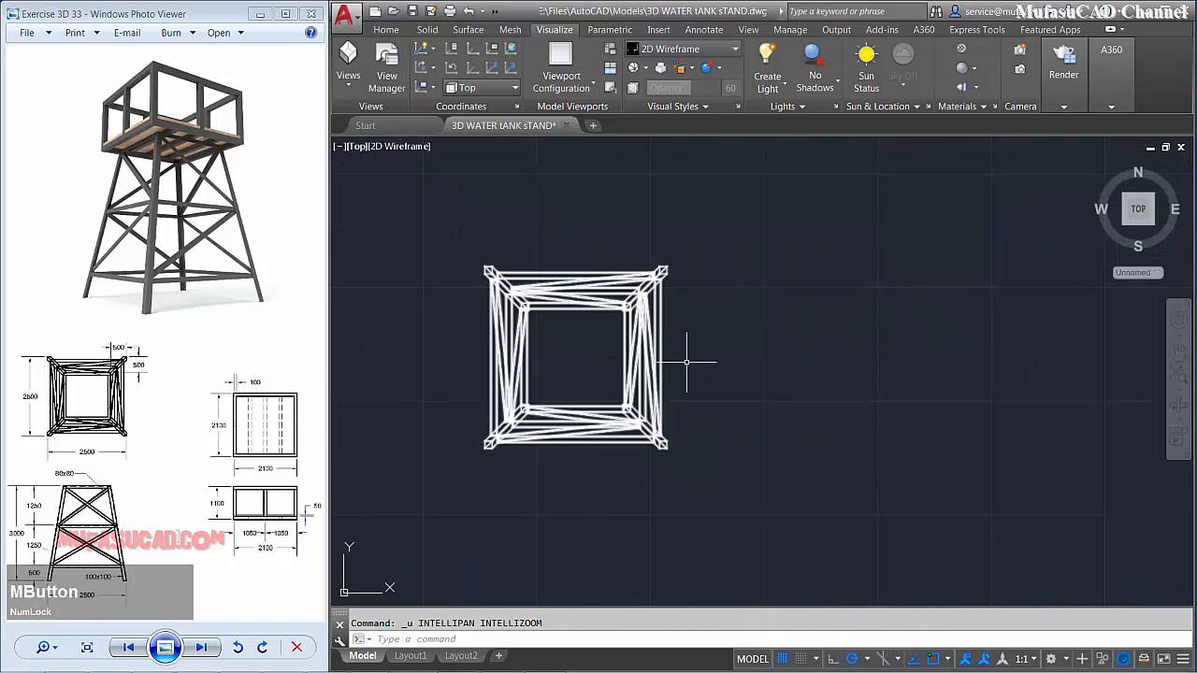
- Draw a 2000 by 2000 rectangle in the free space to the right of the stand
text(rec)
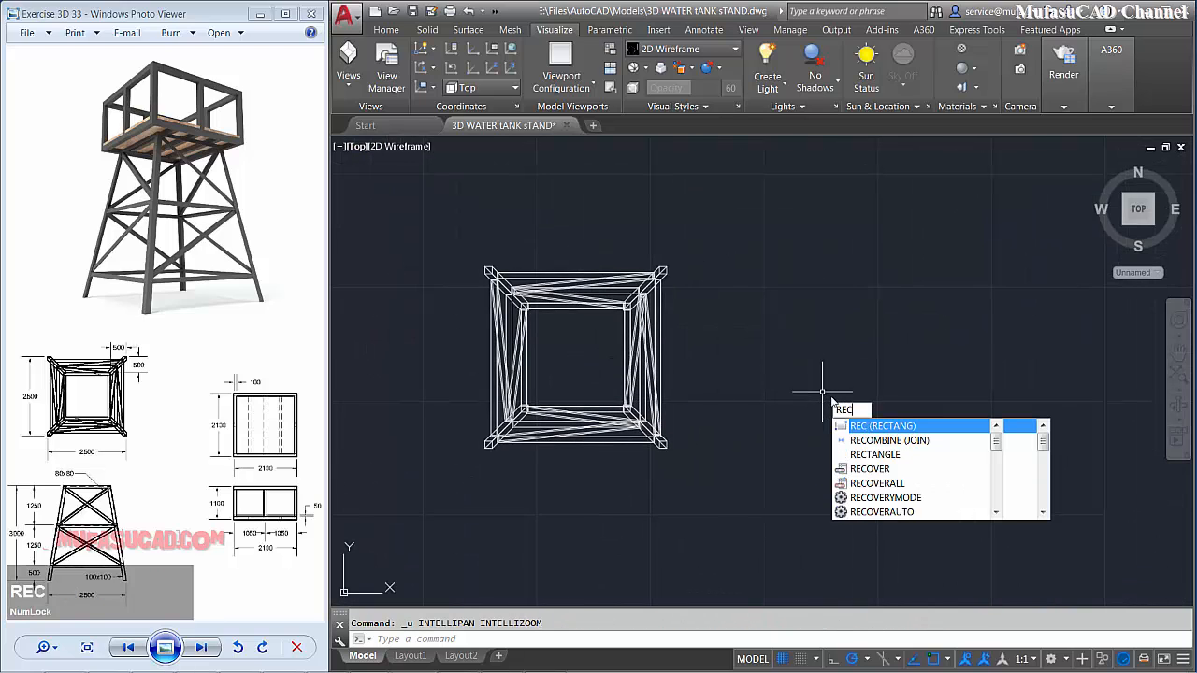
key(space)
click(813, 370)
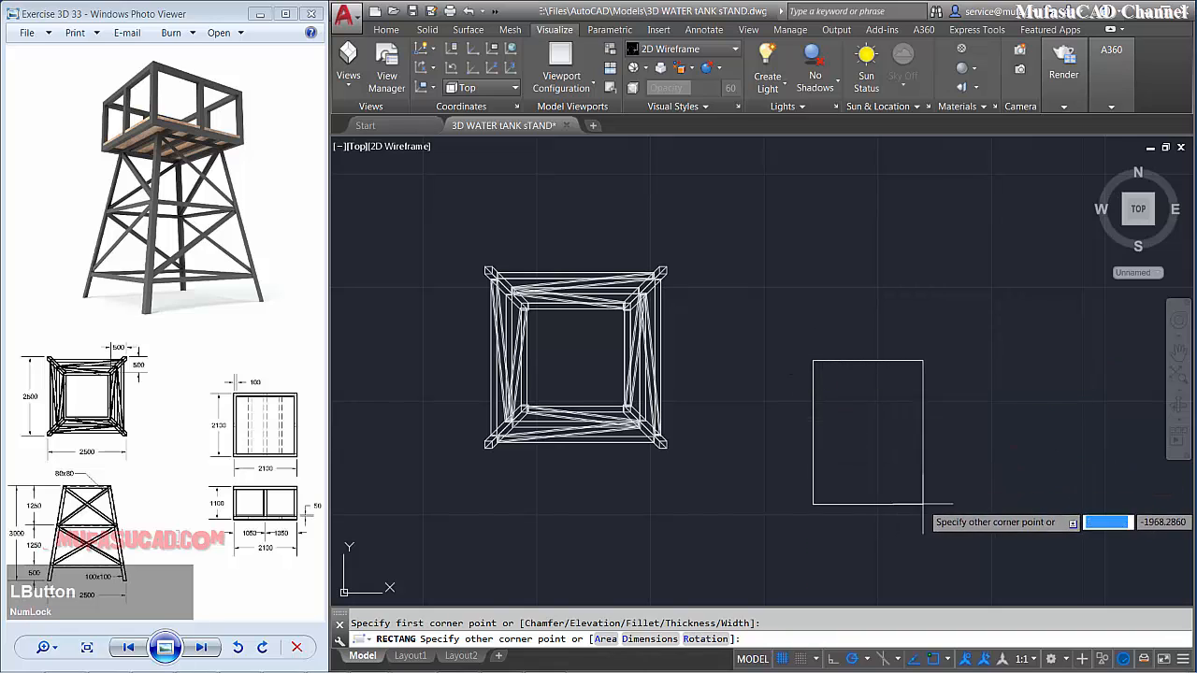
text(d)
key(space)
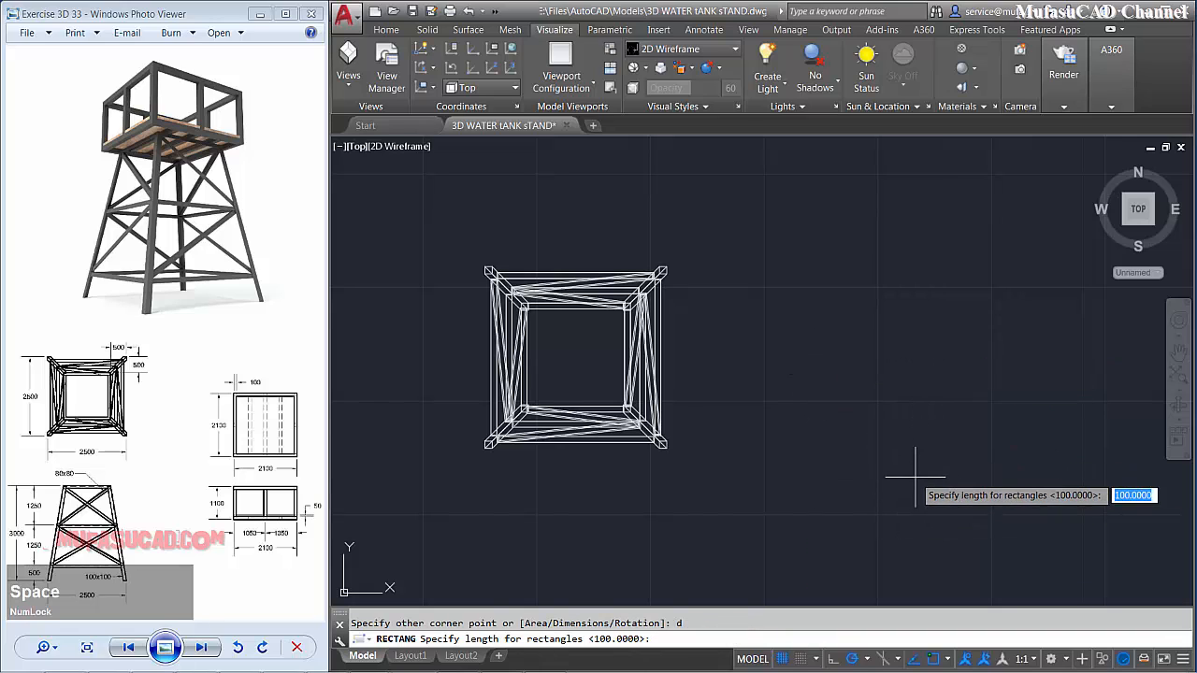
key(space)
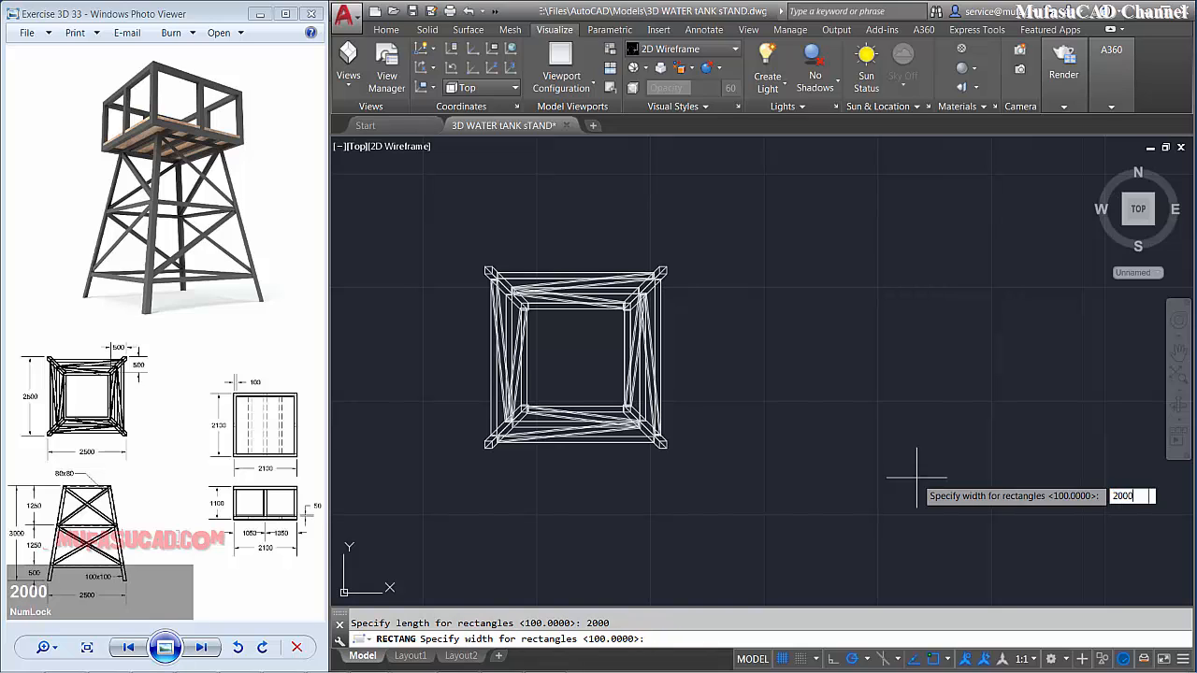
text(2000)
key(space)
click(908, 473)
middle_drag(901, 471, 886, 454)
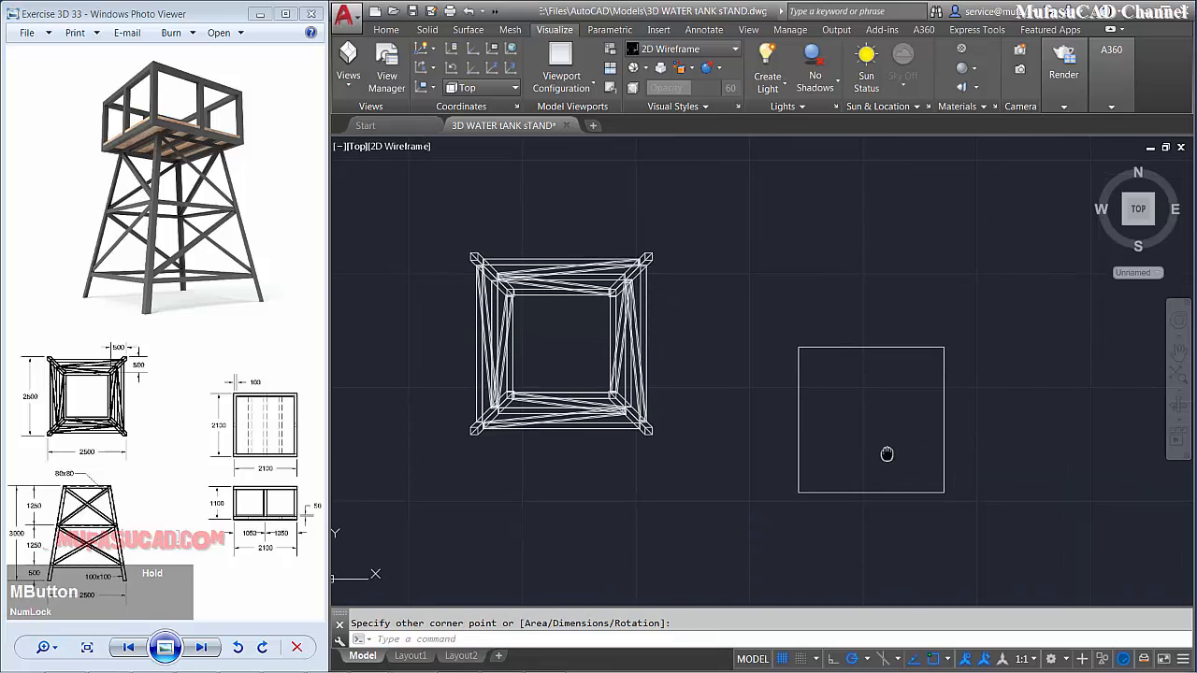
- In the Front view, draw a 100 by 100 square in the free space beside the stand
click(356, 148)
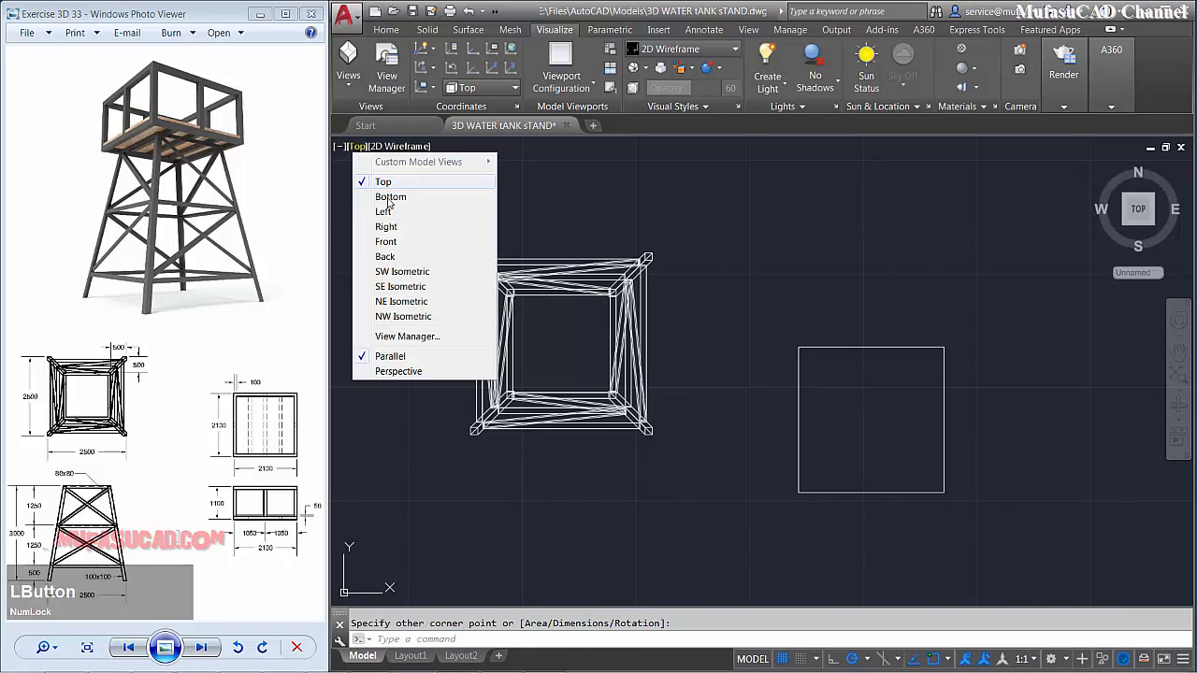
click(411, 247)
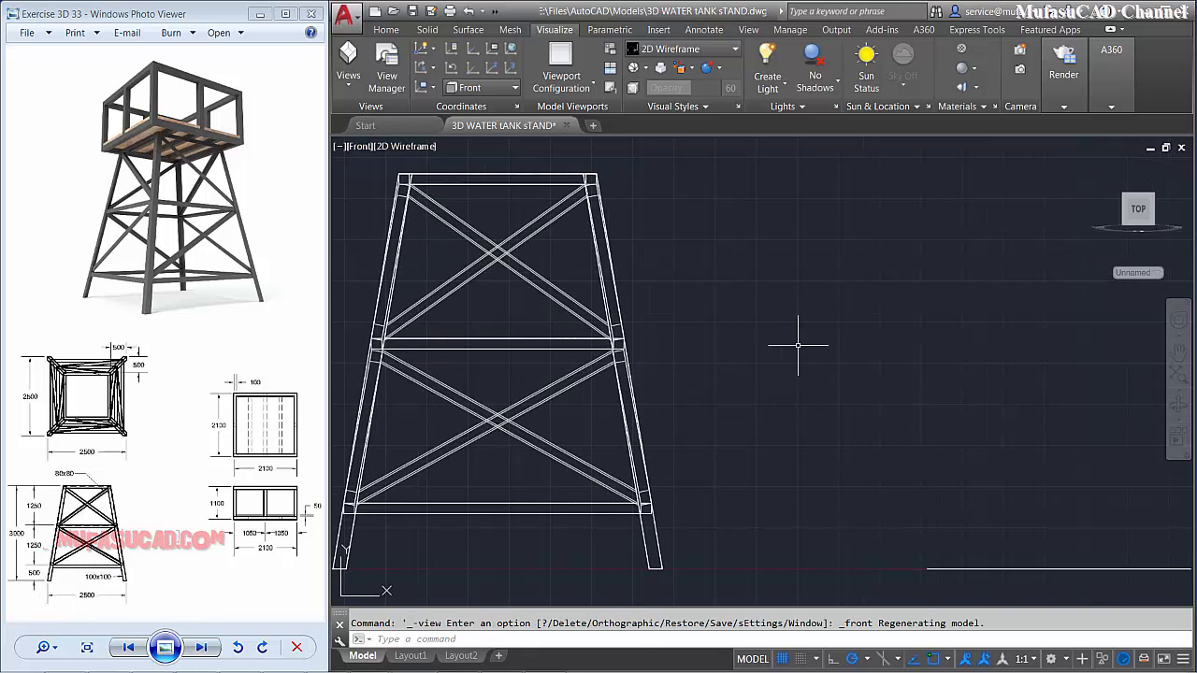
middle_drag(796, 342, 601, 347)
text(rec)
key(space)
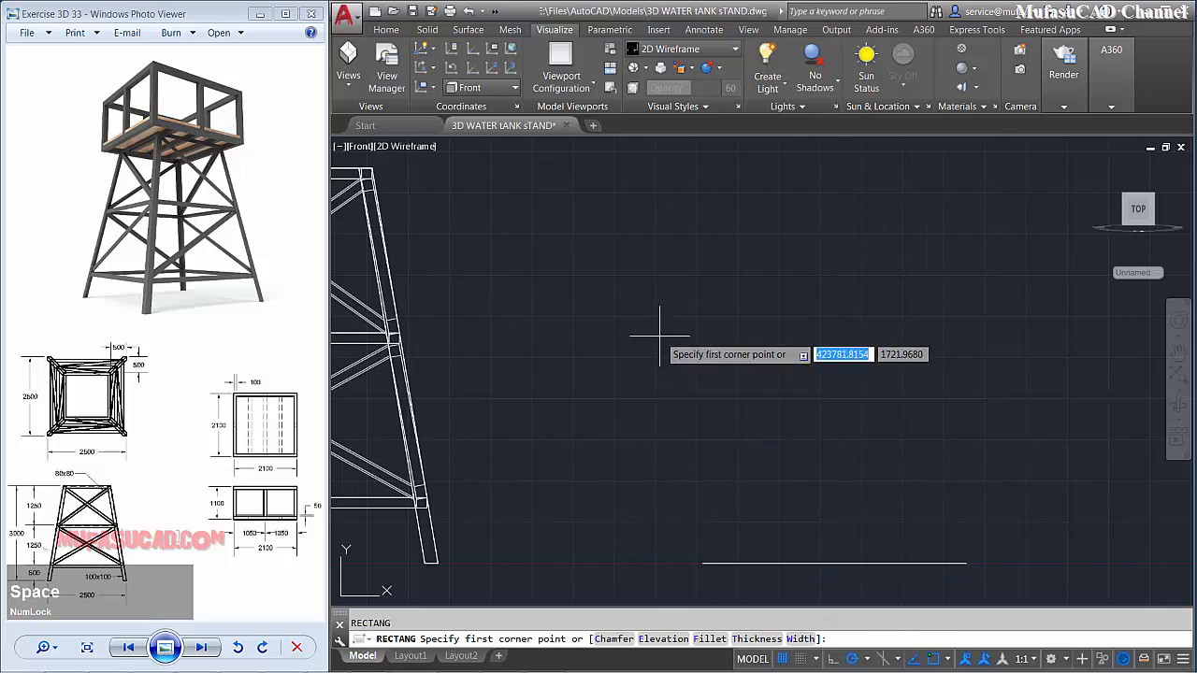
click(683, 366)
text(d)
key(space)
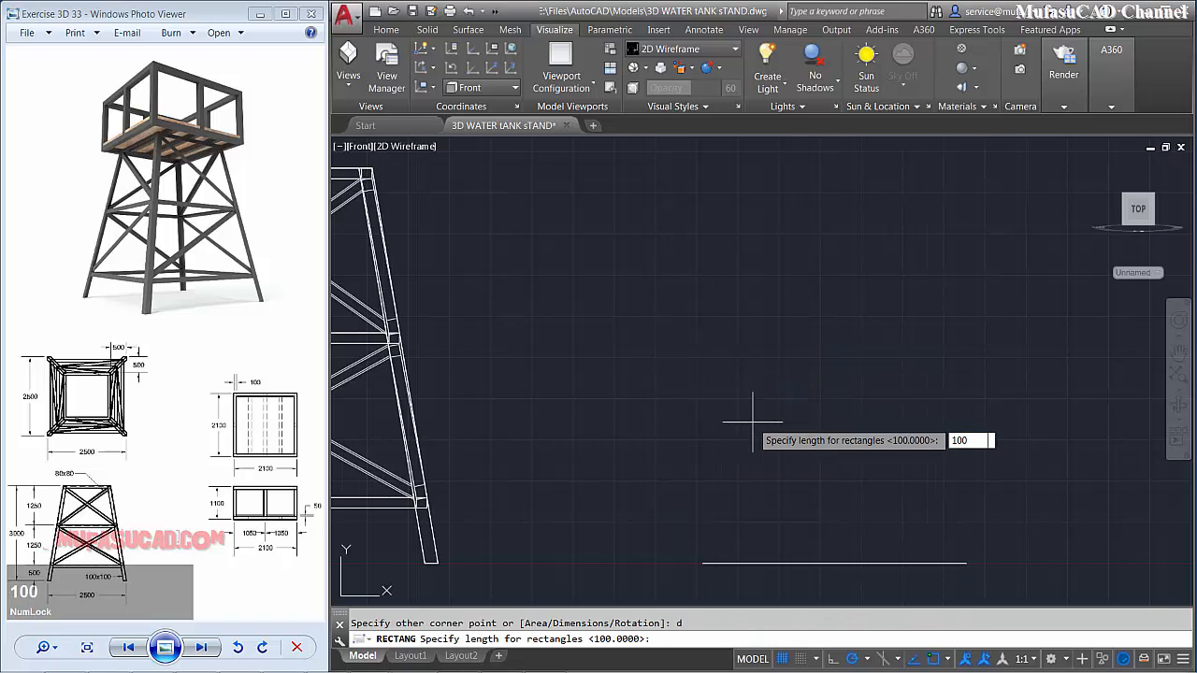
text(100)
key(space)
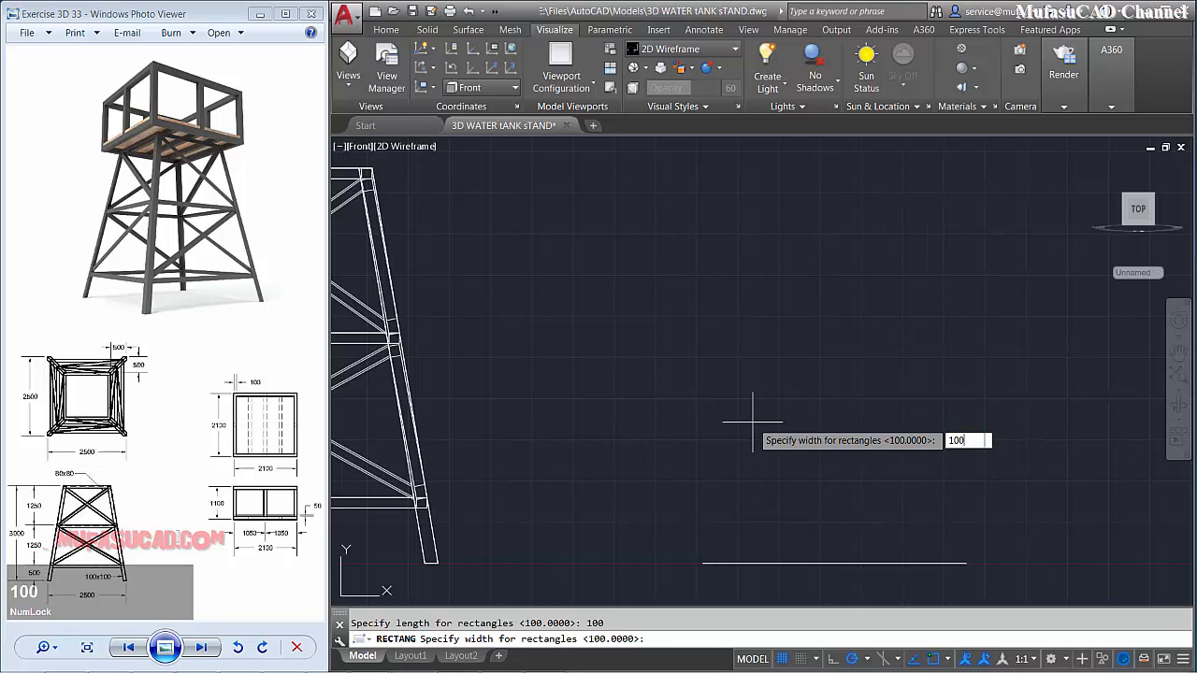
text(100)
key(space)
click(743, 427)
- Move the small square by its centre onto the front-left corner of the 2000 by 2000 rectangle
middle_drag(705, 432, 740, 417)
key(space)
click(764, 324)
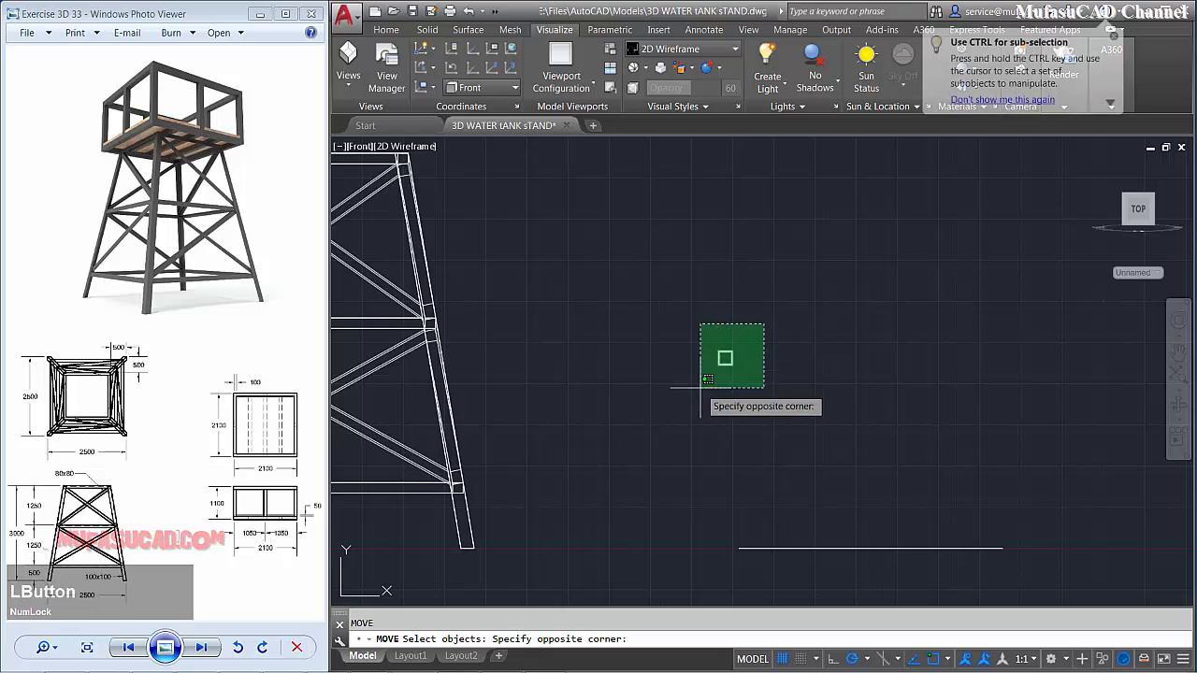
click(701, 398)
key(space)
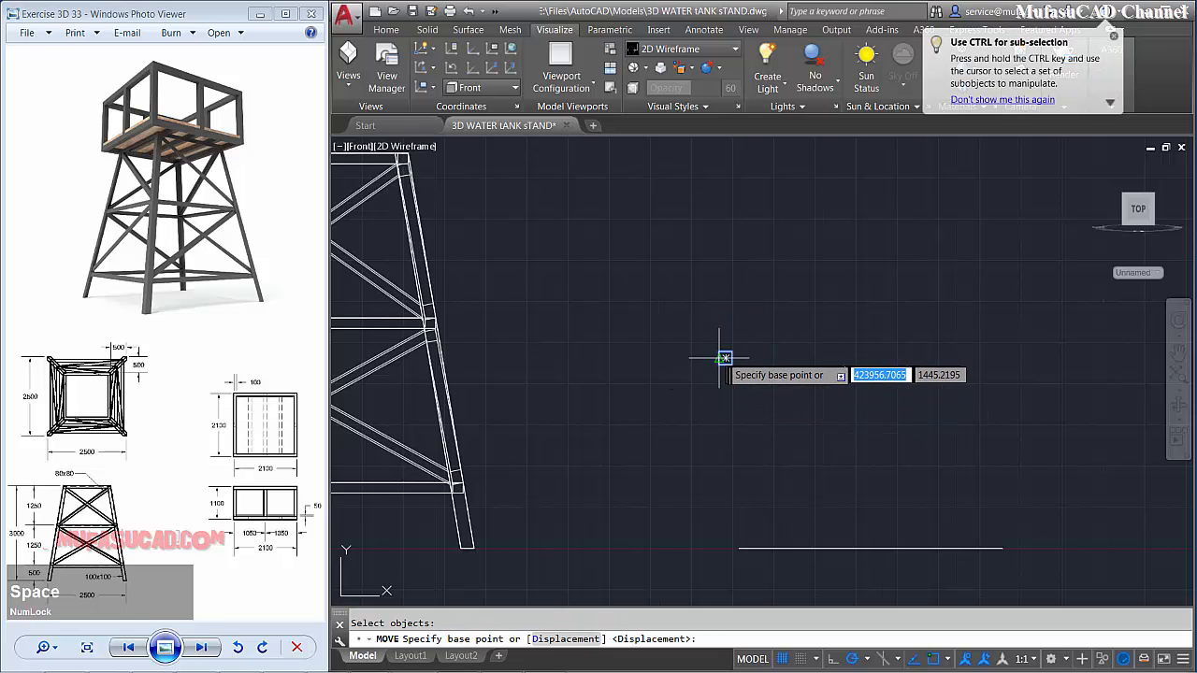
click(731, 358)
scroll(731, 357, down, 3)
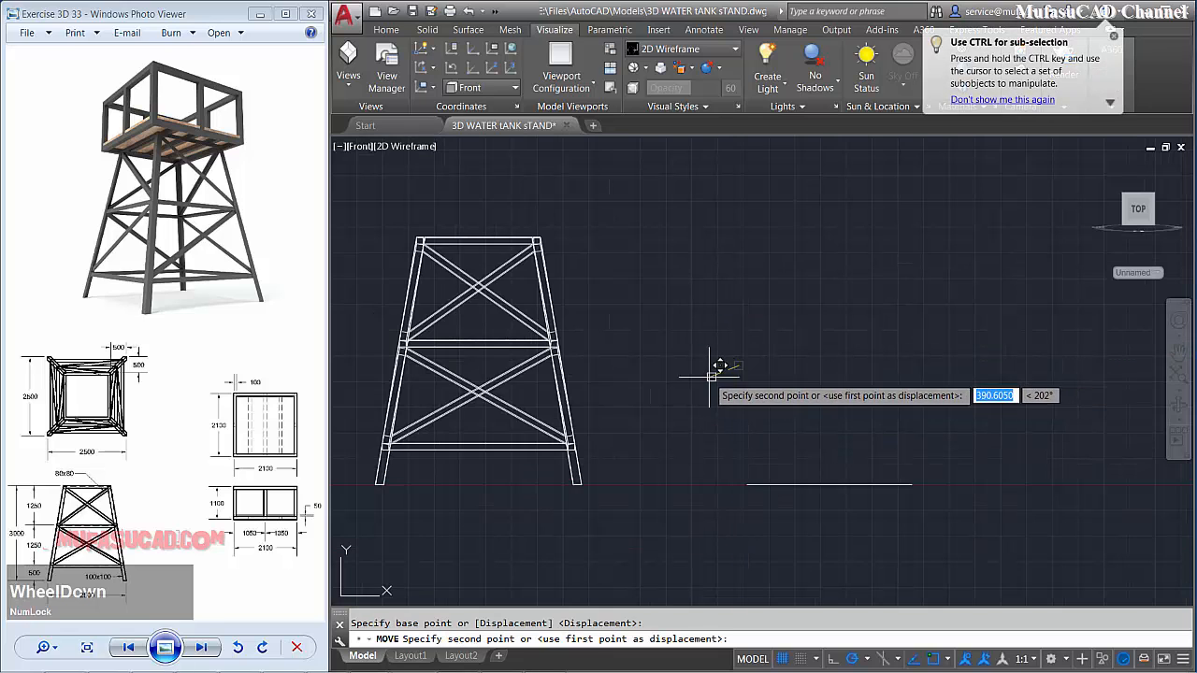
shift+middle_drag(717, 366, 742, 395)
scroll(755, 383, down, 1)
scroll(756, 383, down, 2)
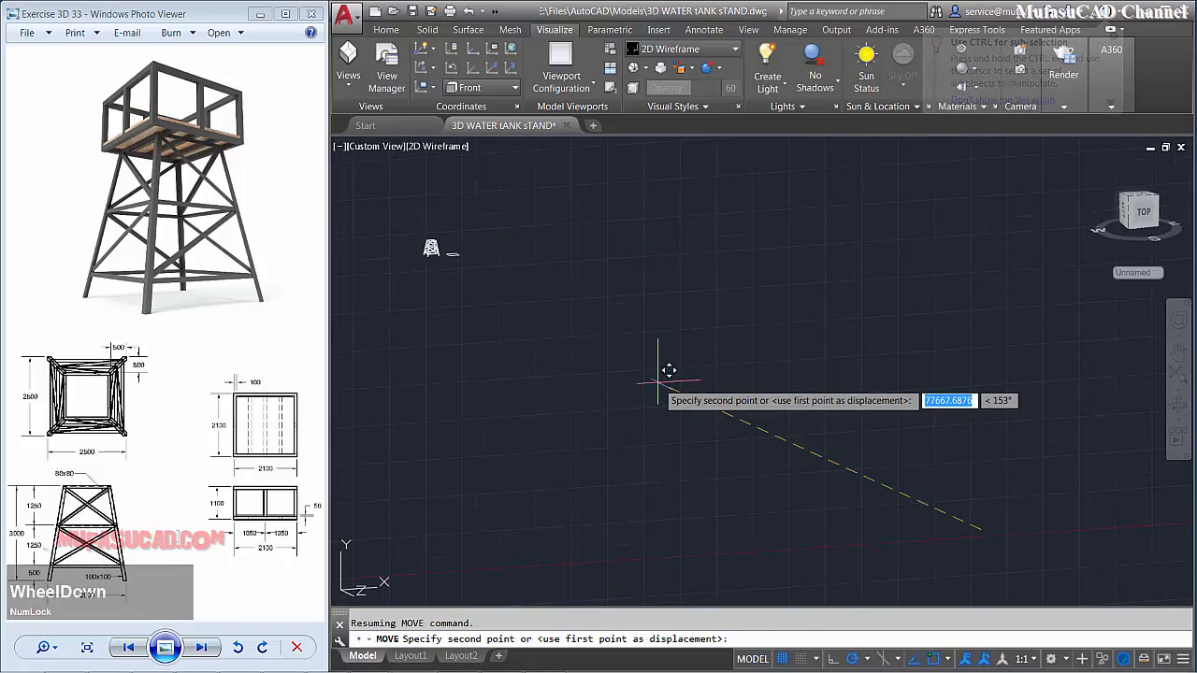
middle_drag(510, 256, 631, 334)
scroll(581, 323, up, 3)
scroll(599, 321, up, 5)
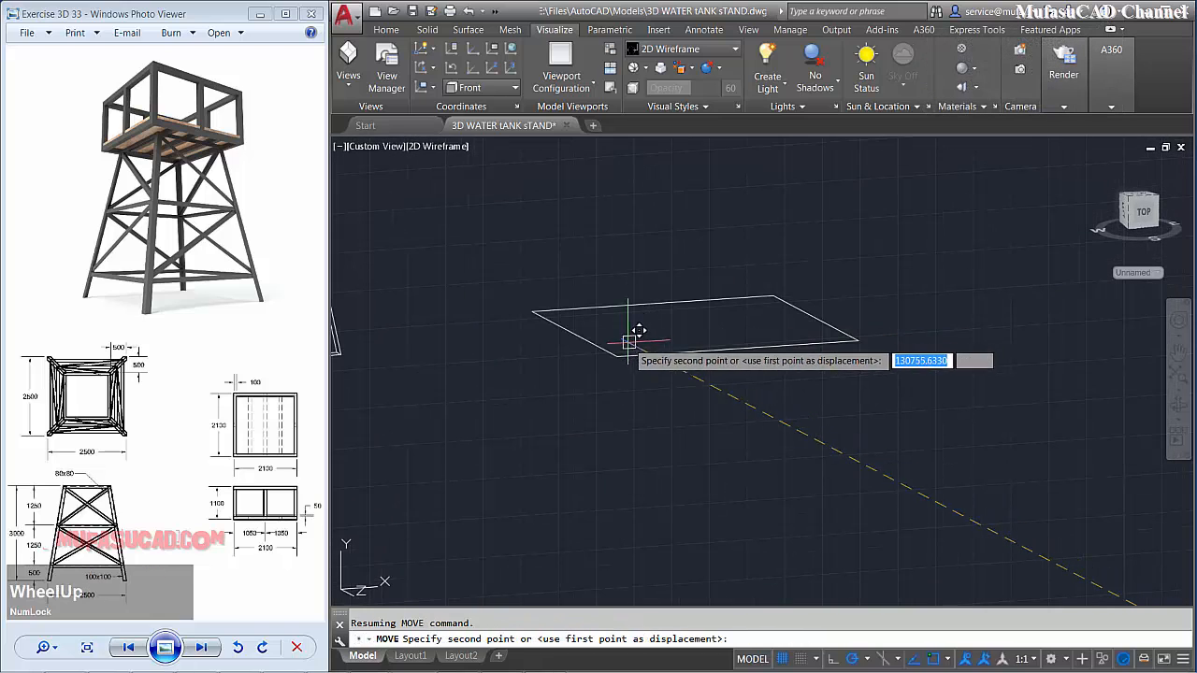
click(619, 353)
- Copy the corner square by its centre to the midpoint of the rectangle's front edge
mouse_move(645, 354)
middle_down()
mouse_move(735, 342)
mouse_move(673, 338)
middle_up()
scroll(708, 397, up, 3)
scroll(774, 360, down, 1)
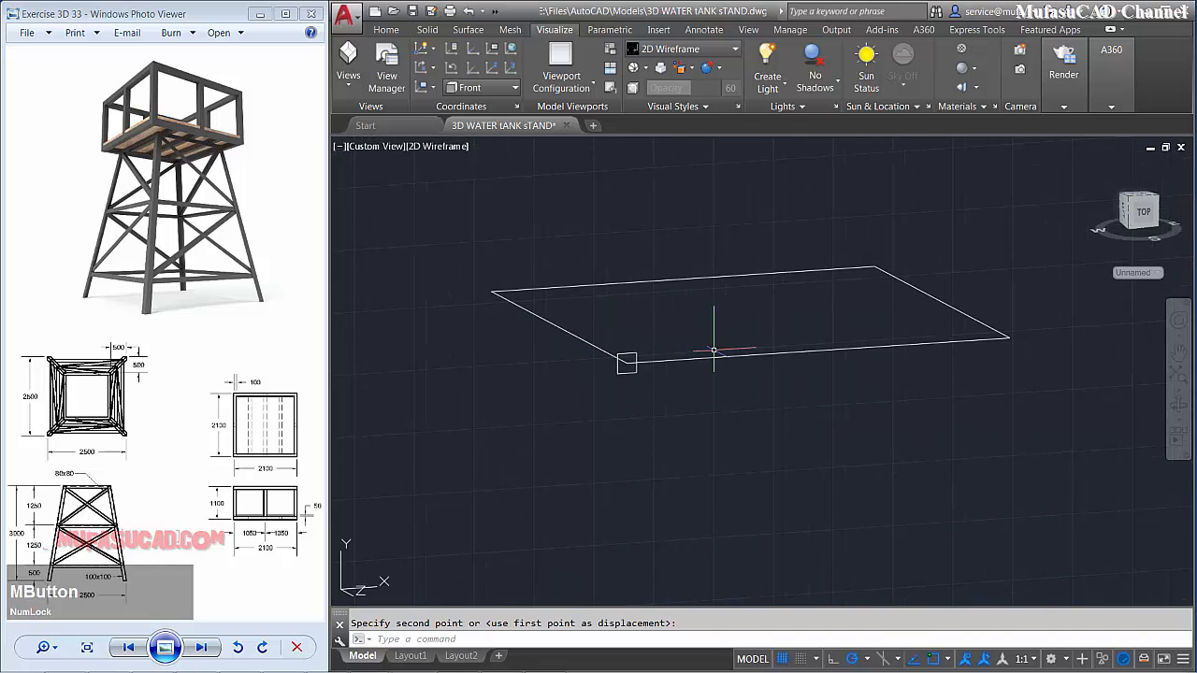
text(o)
key(space)
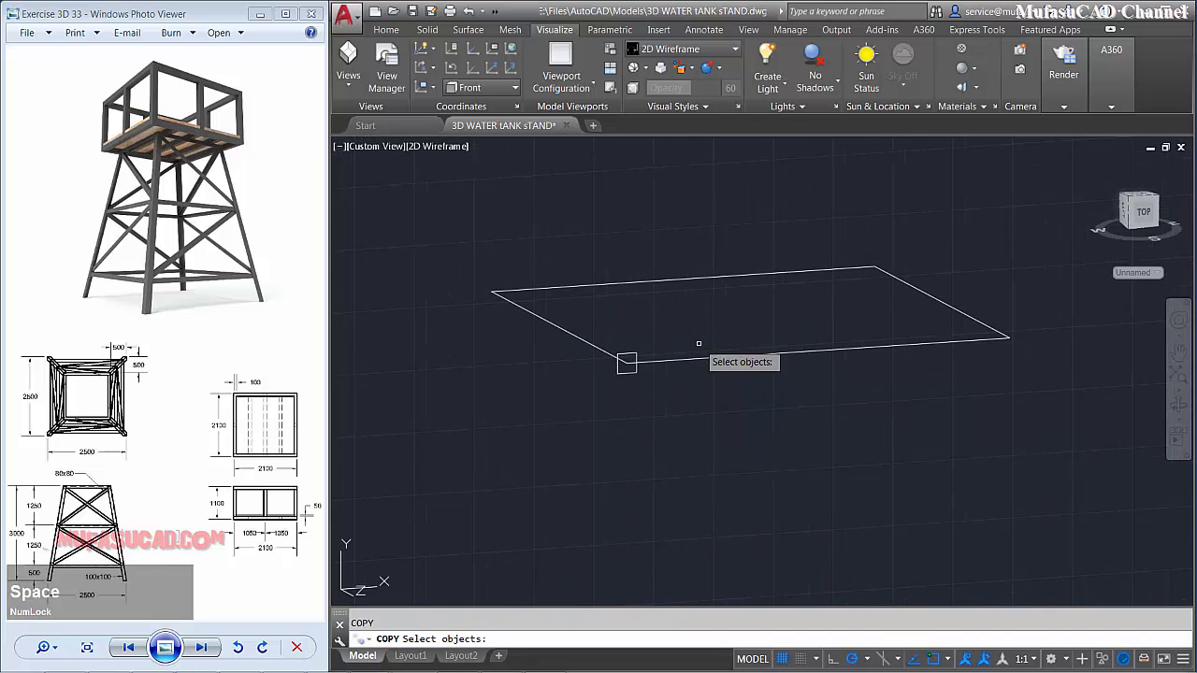
key(space)
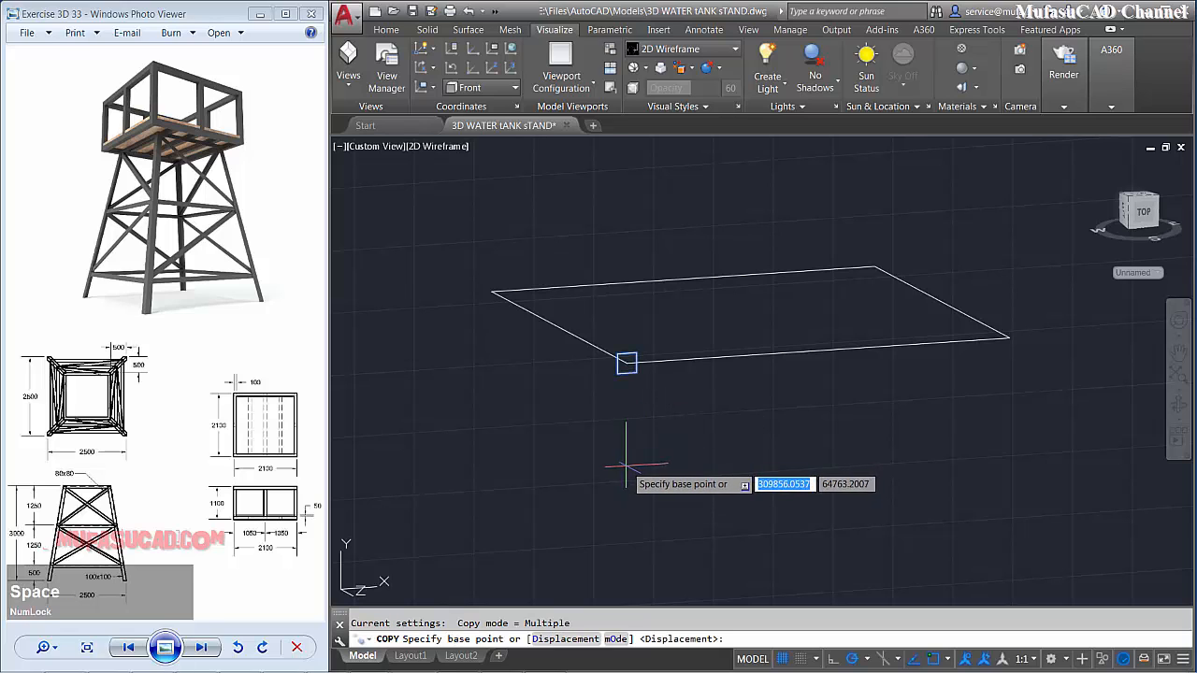
click(627, 363)
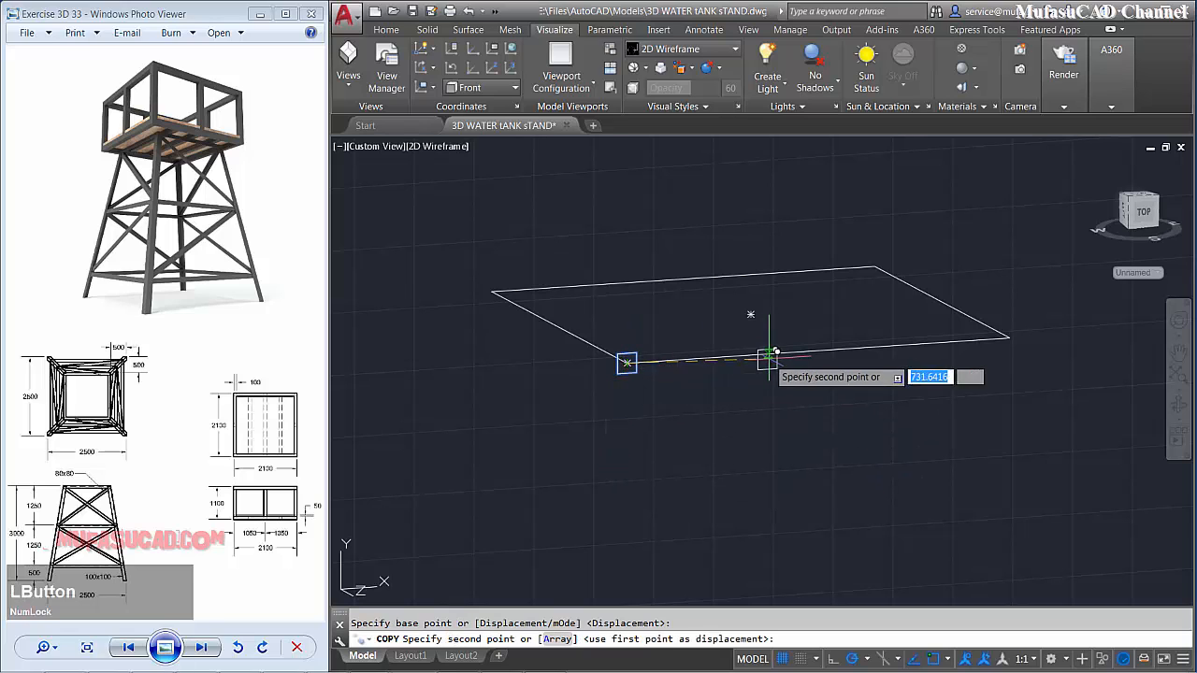
click(818, 351)
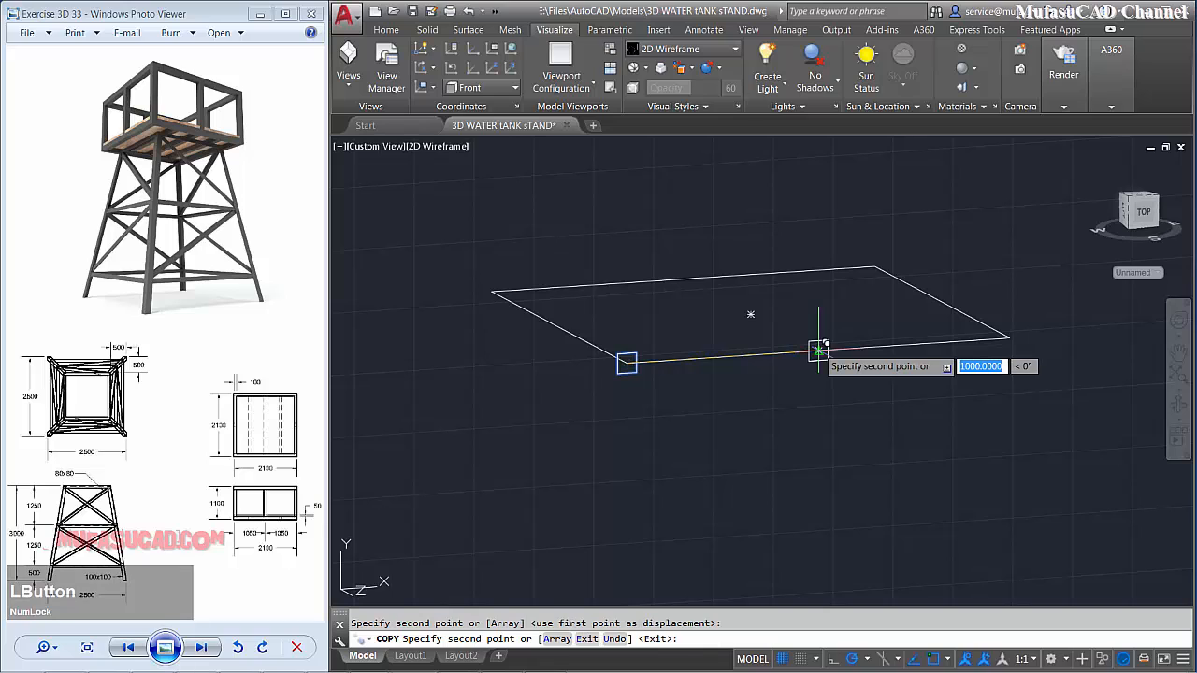
key(space)
- Copy the midpoint square 500 to each side along the rectangle's front edge
text(ct )
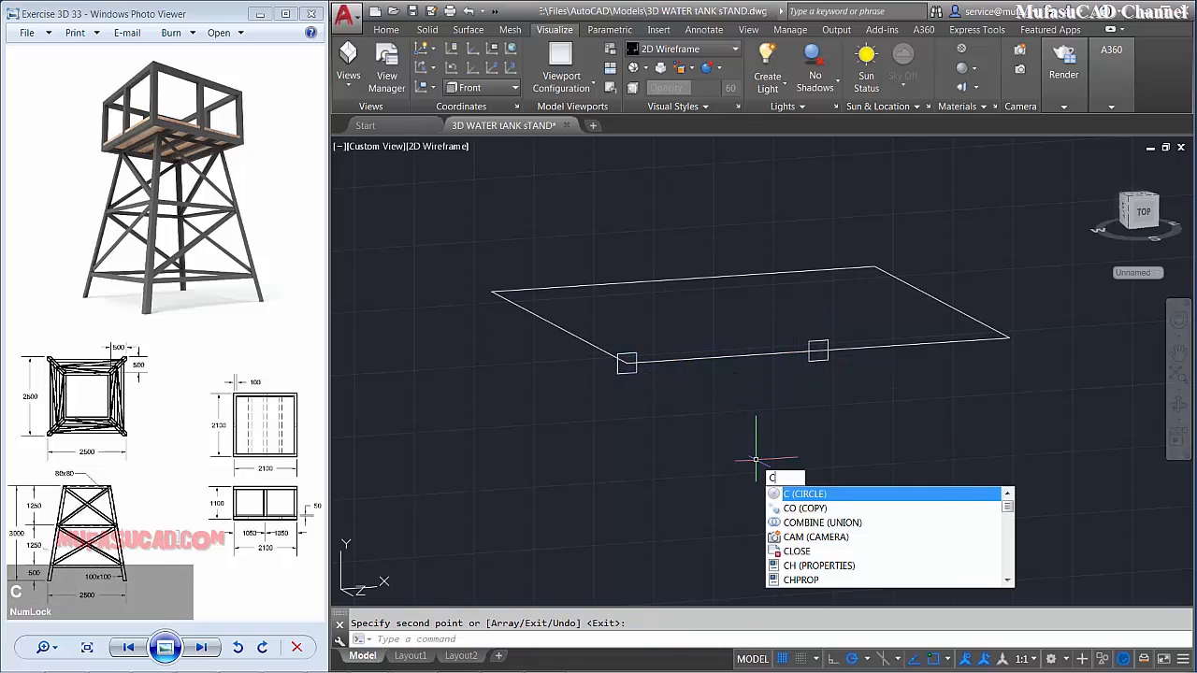
text(o)
key(space)
click(818, 351)
key(space)
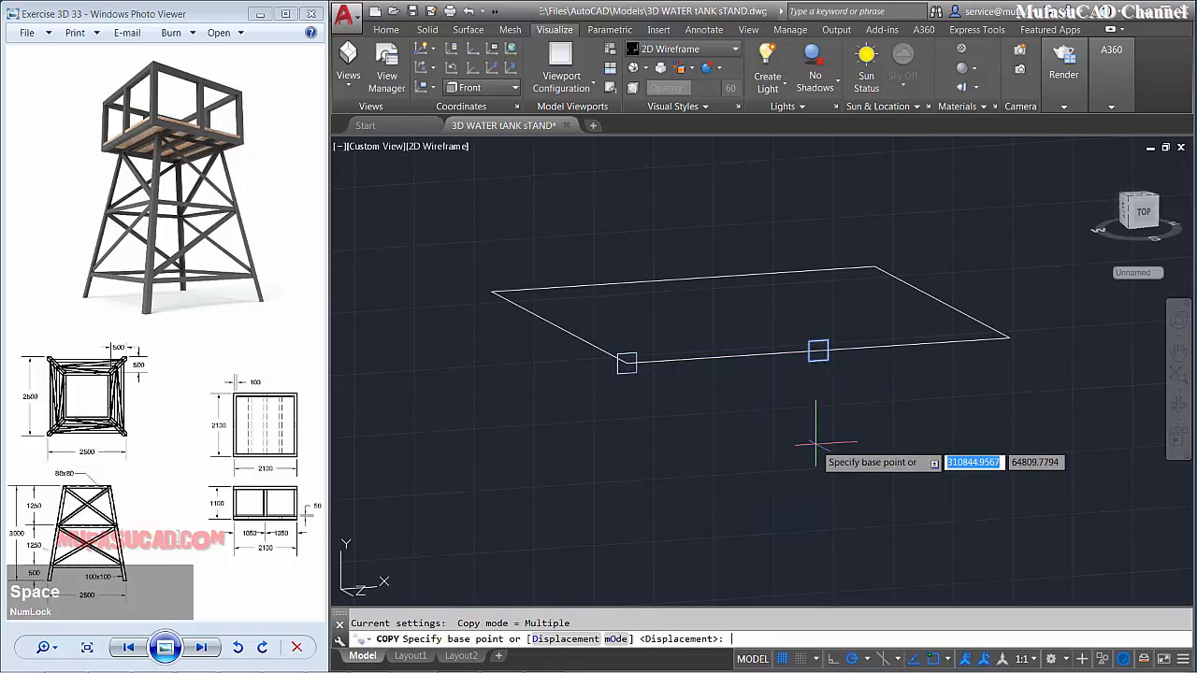
click(813, 446)
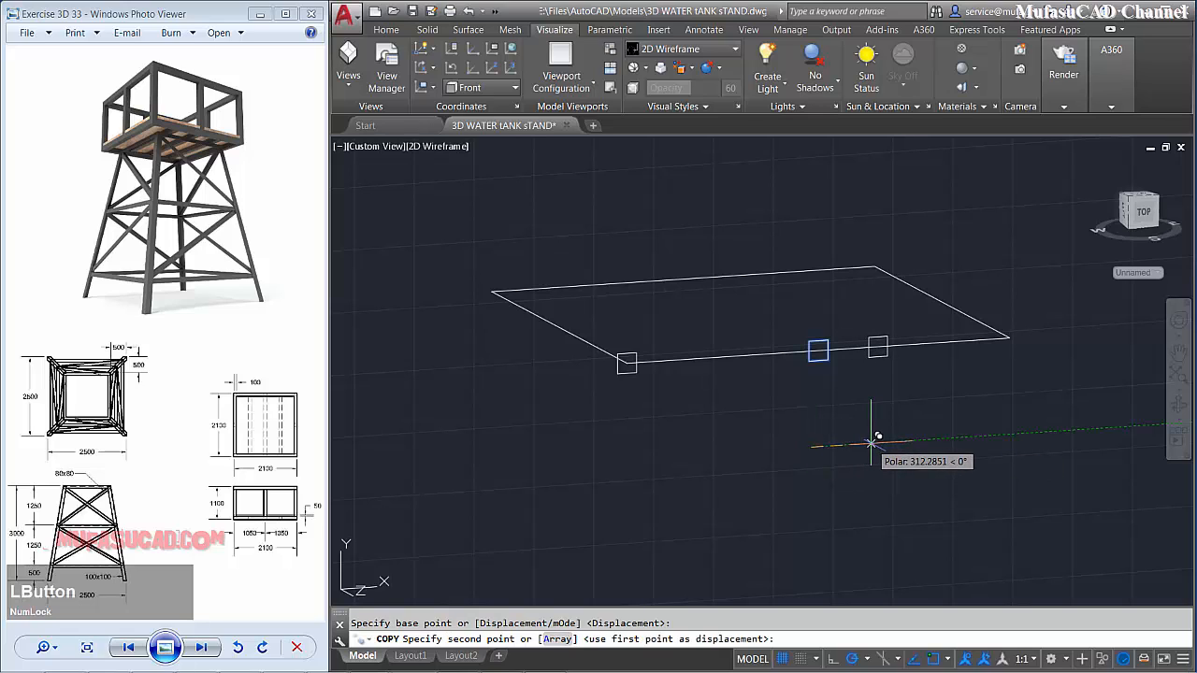
text(5.5379)
key(space)
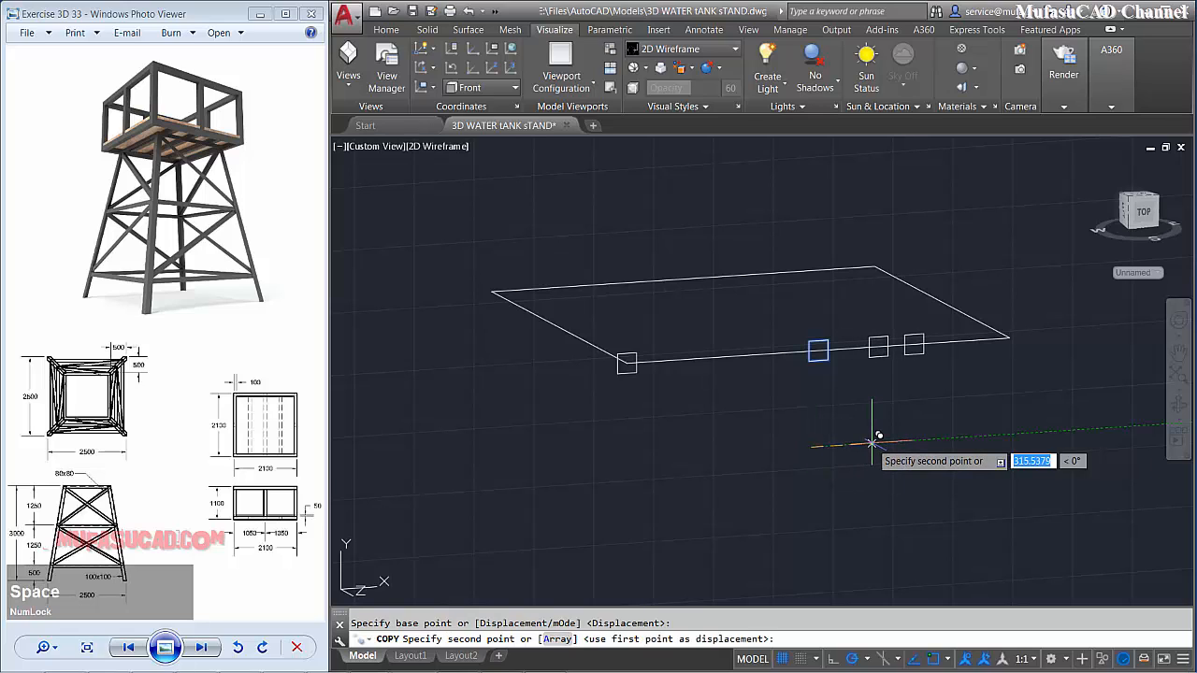
text(500)
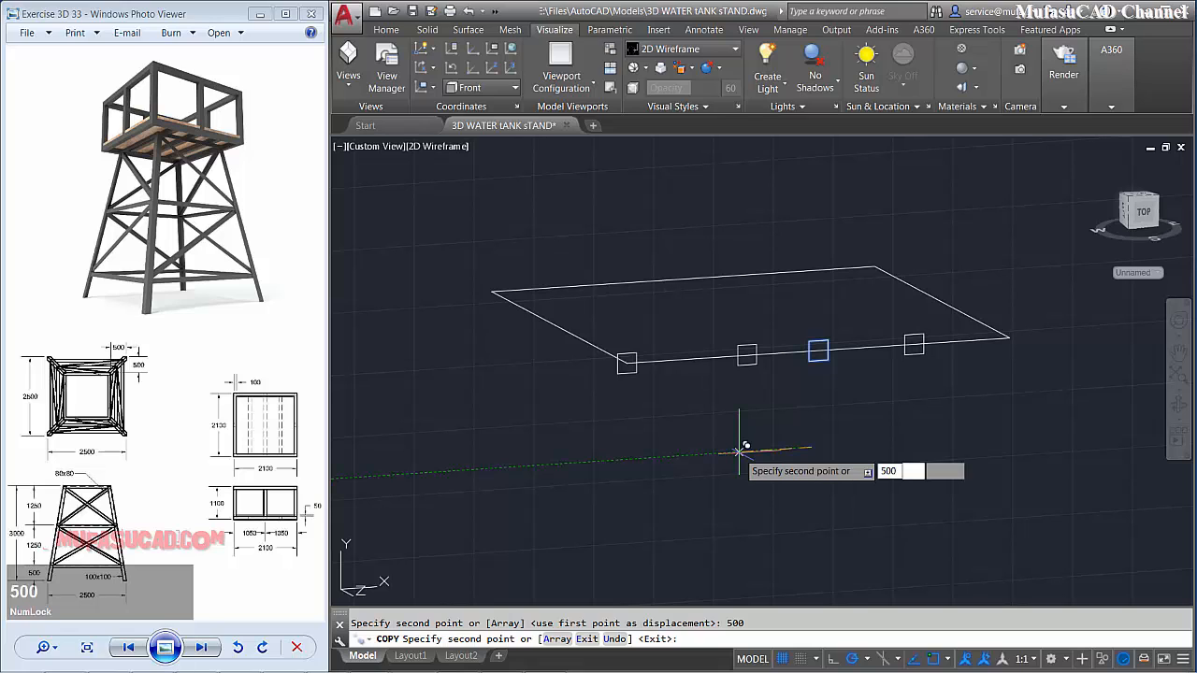
key(space)
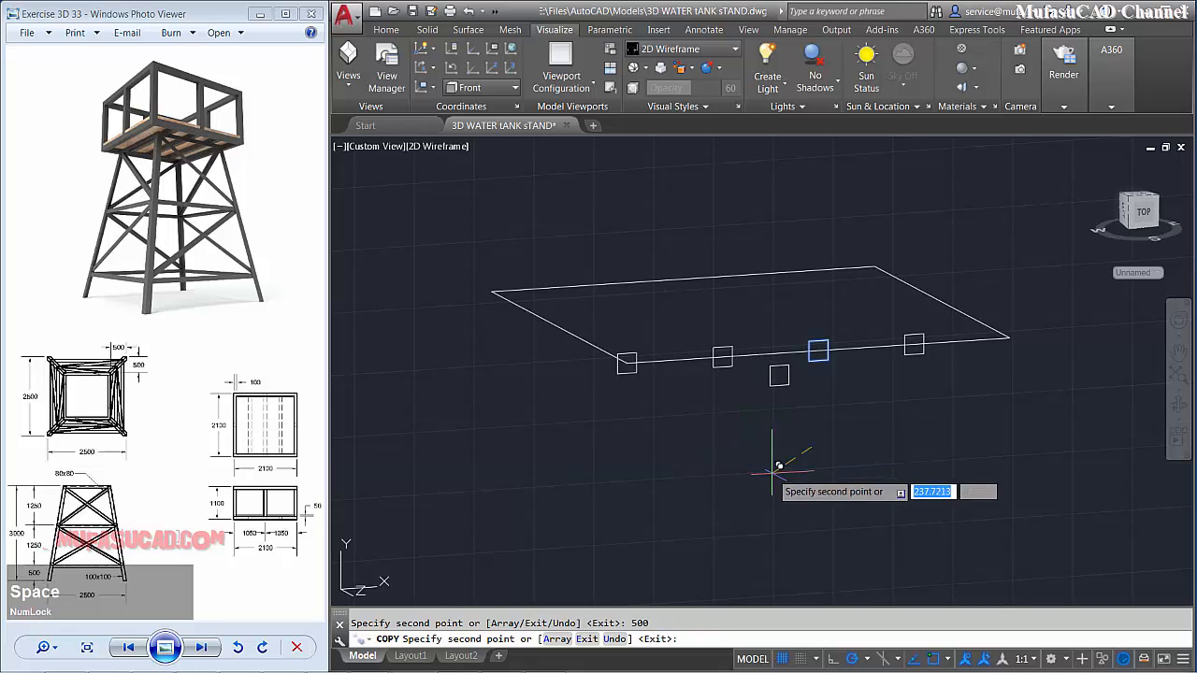
- Sweep the corner square along the 2000 by 2000 rectangle to form the solid platform frame
middle_drag(761, 405, 769, 455)
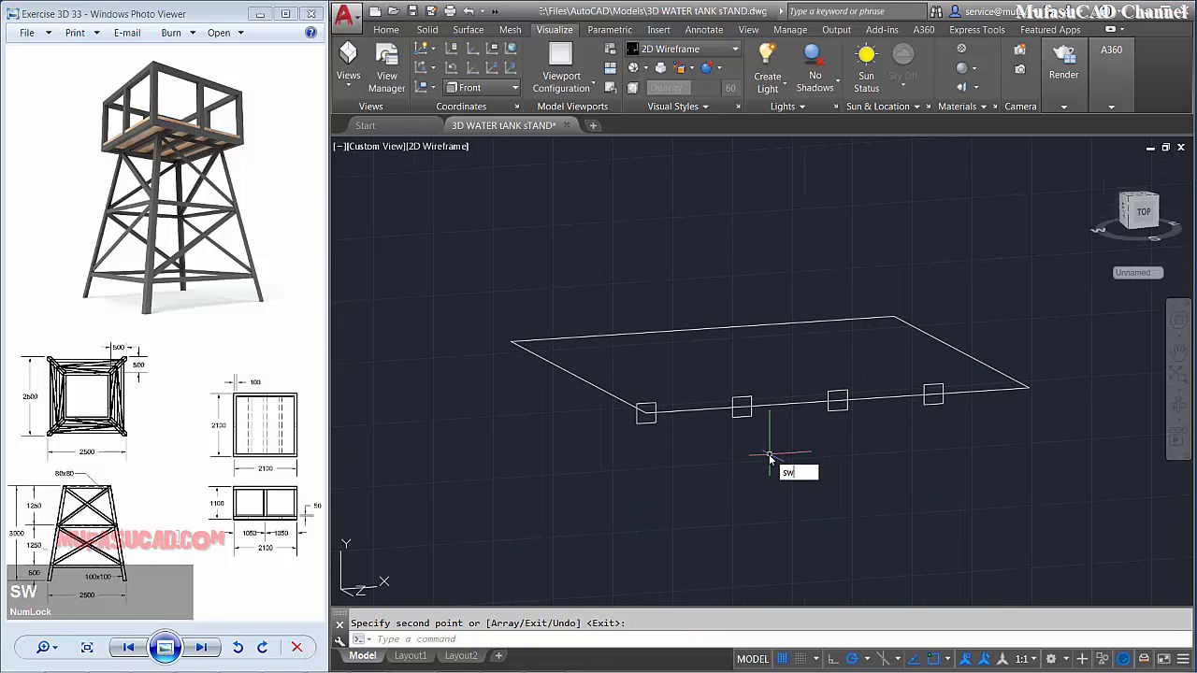
key(space)
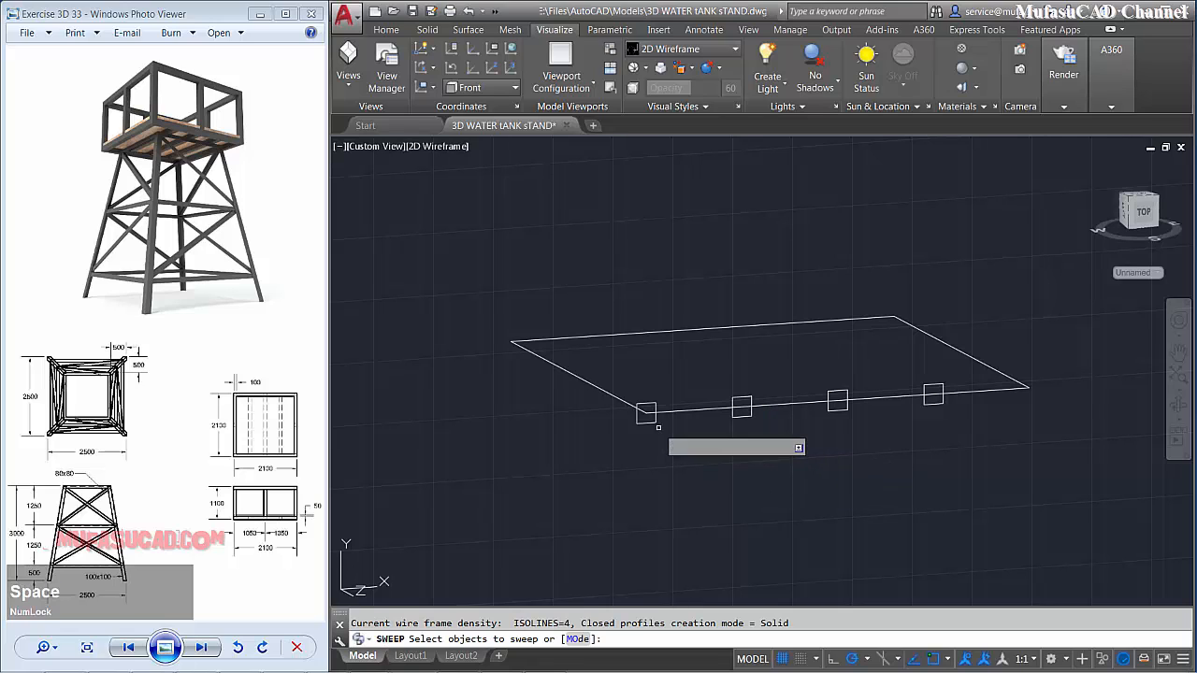
click(646, 413)
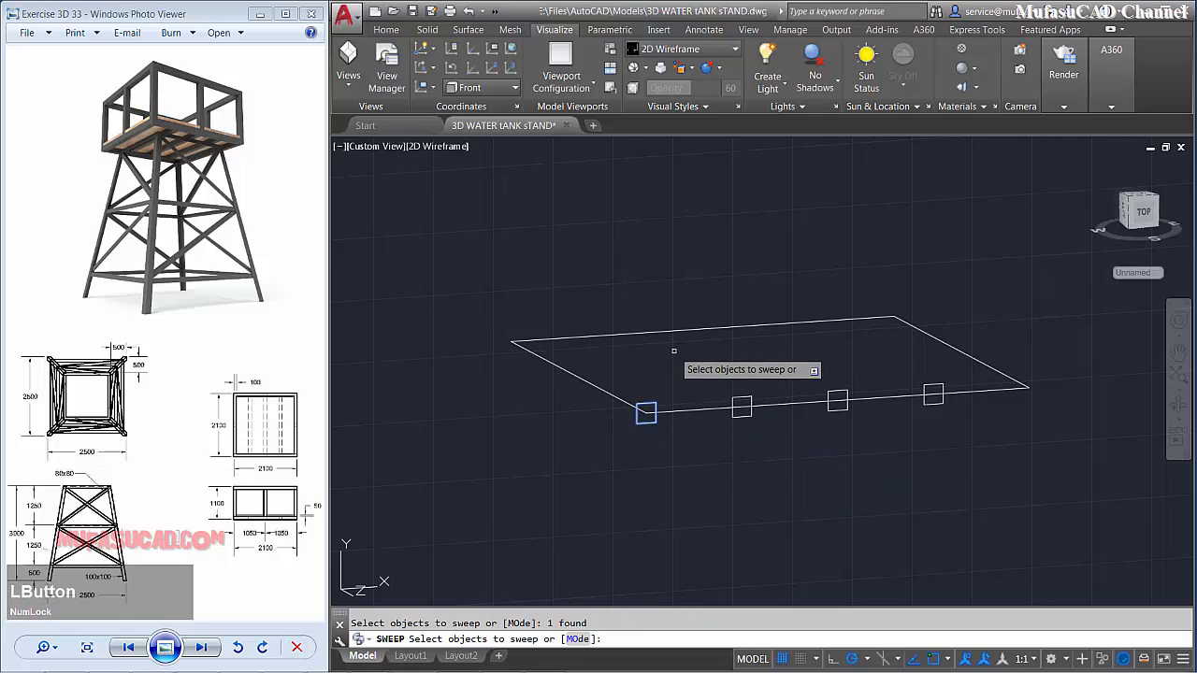
key(space)
click(613, 393)
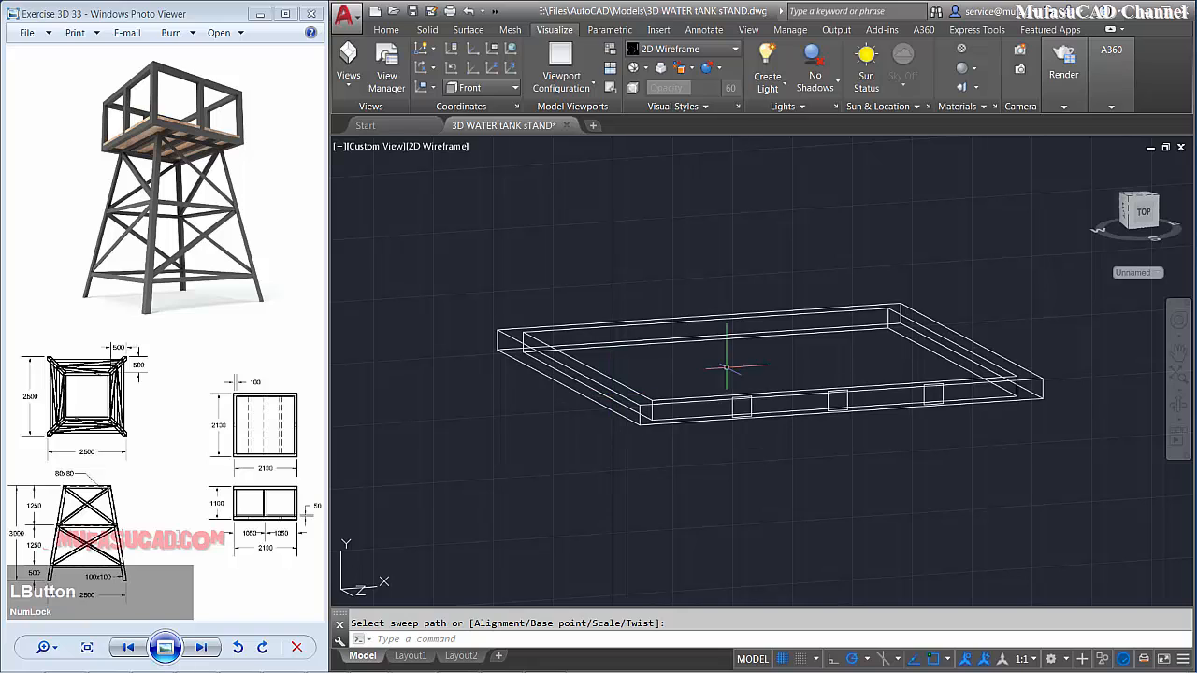
- Extrude the three remaining squares back to the frame's rear member as cross beams
text(ex)
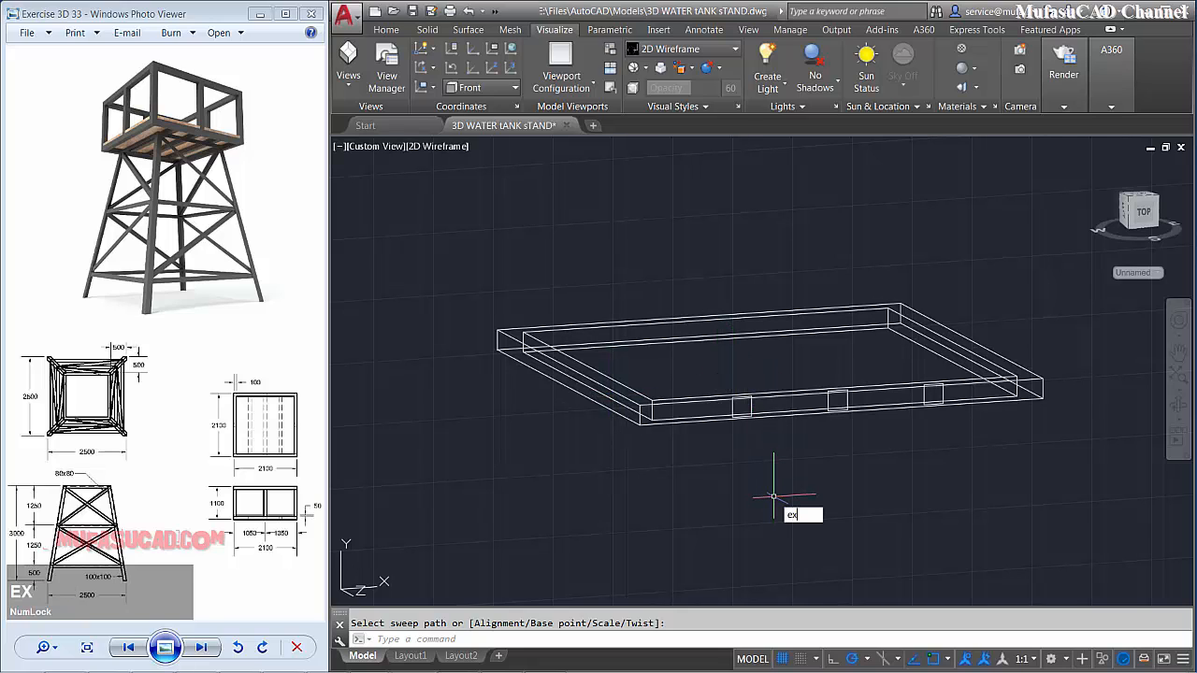
text(t)
key(space)
click(748, 409)
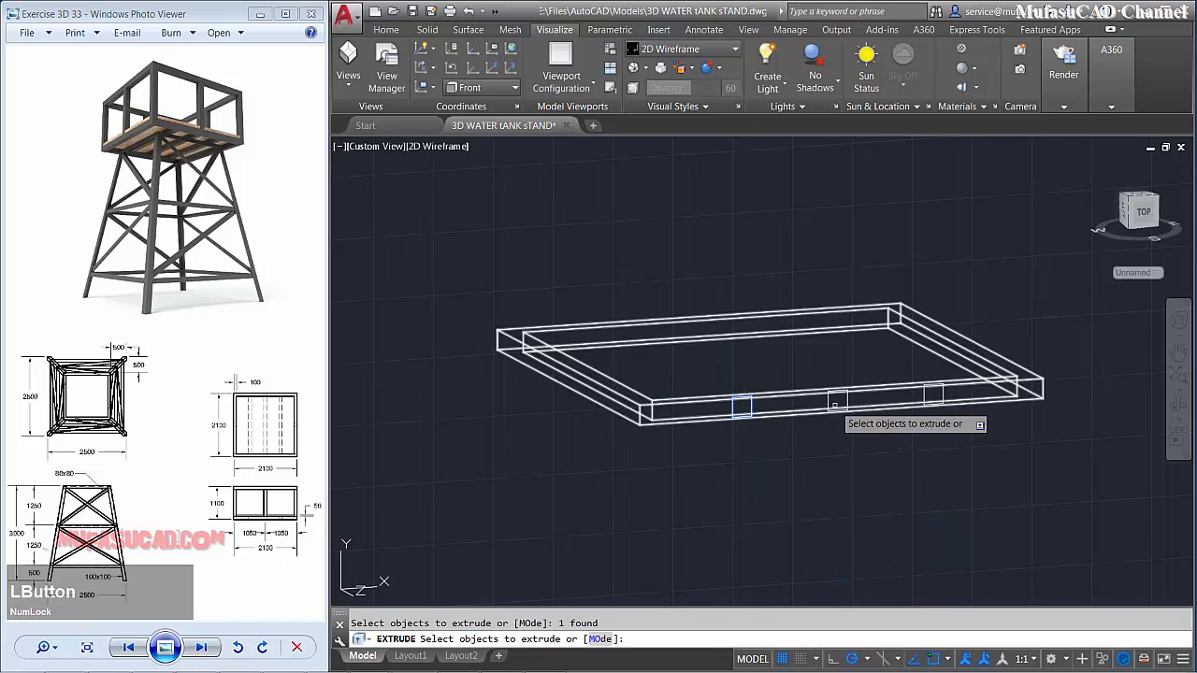
click(847, 400)
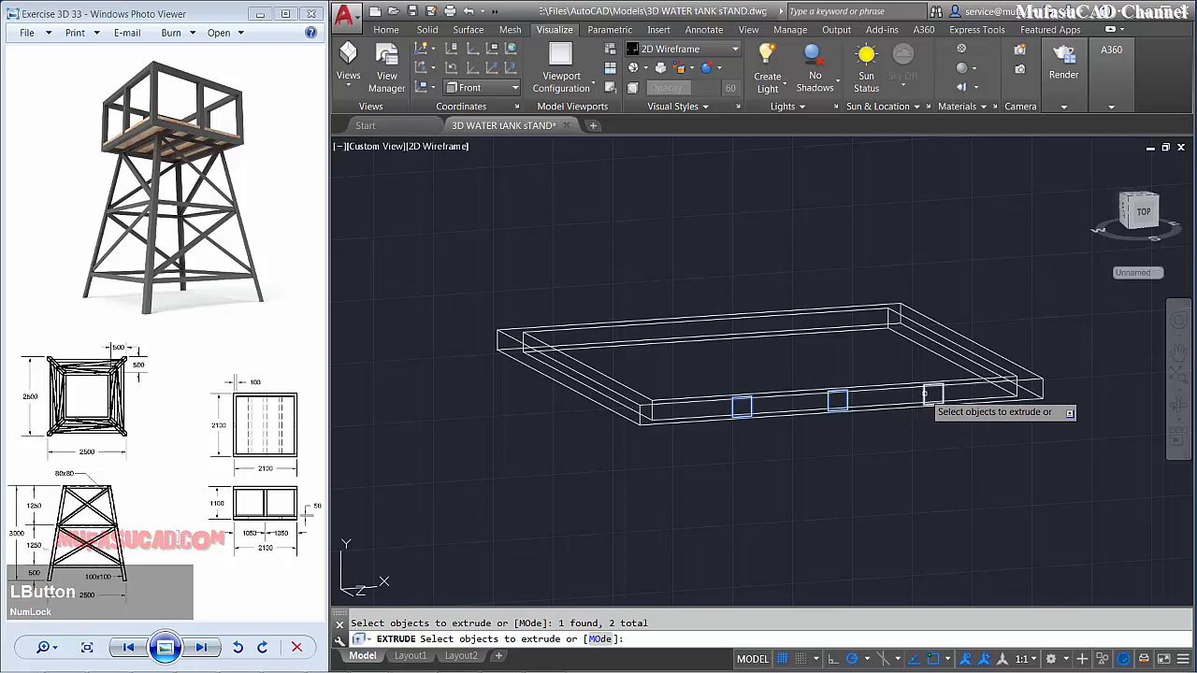
click(932, 394)
key(space)
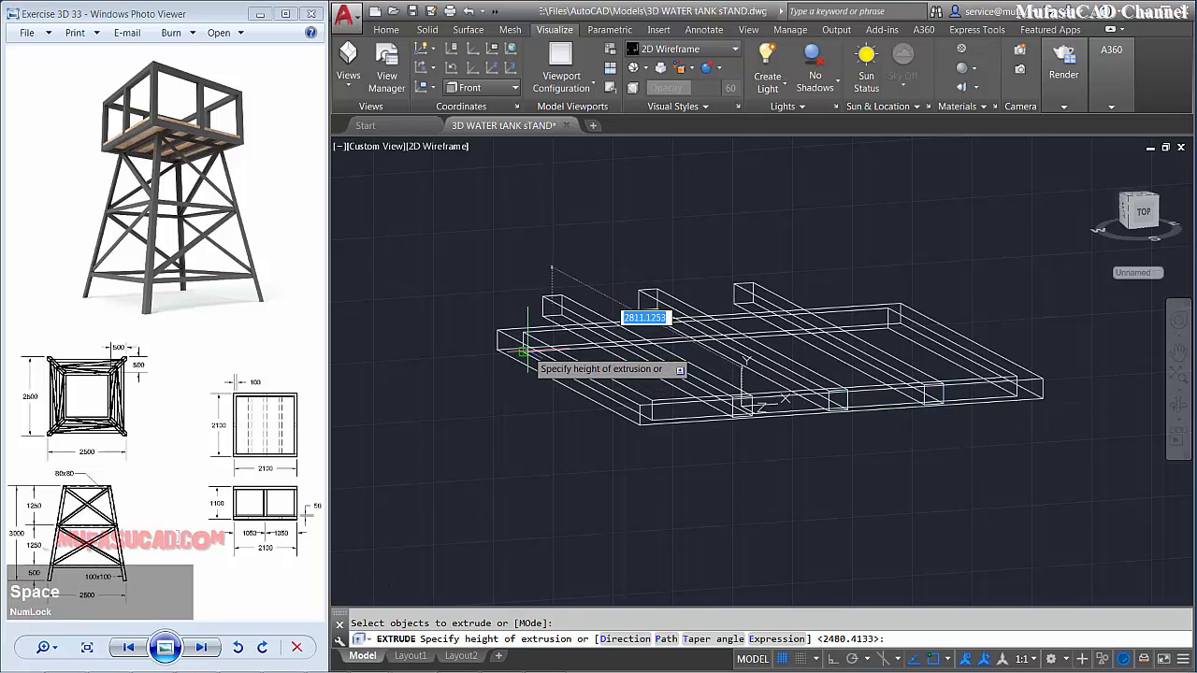
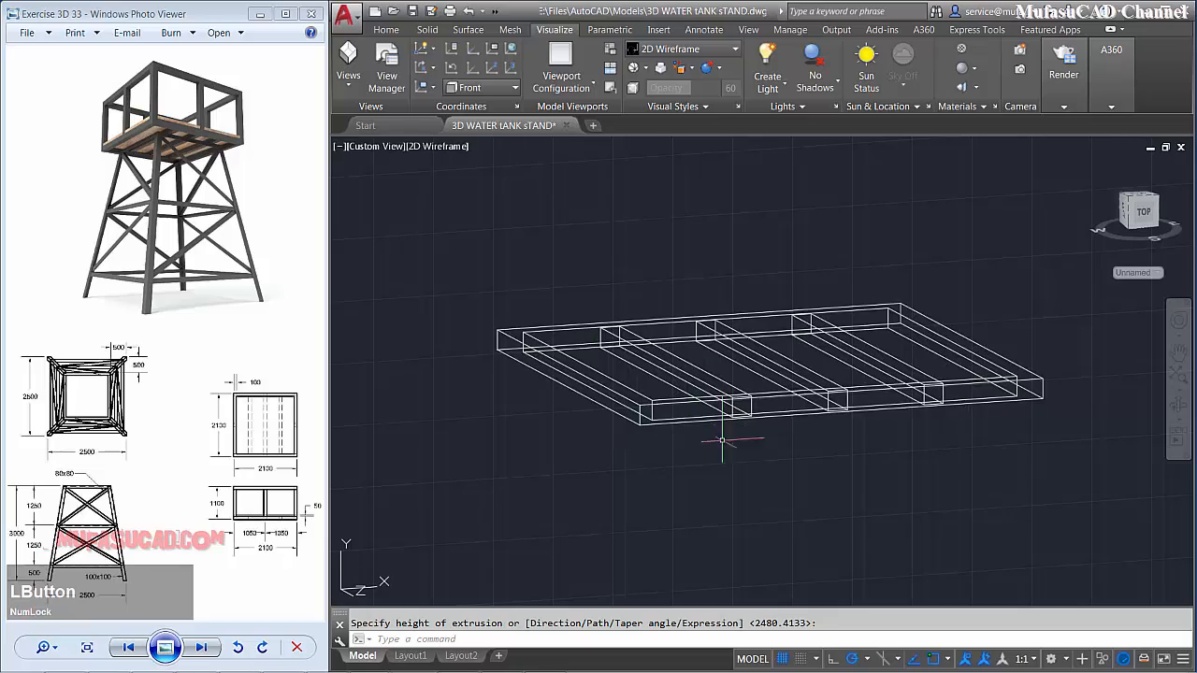
- Return to the Top view and show the front edge of the platform frame up close
mouse_move(714, 436)
shift+middle_down()
mouse_move(744, 463)
mouse_move(709, 427)
shift+middle_up()
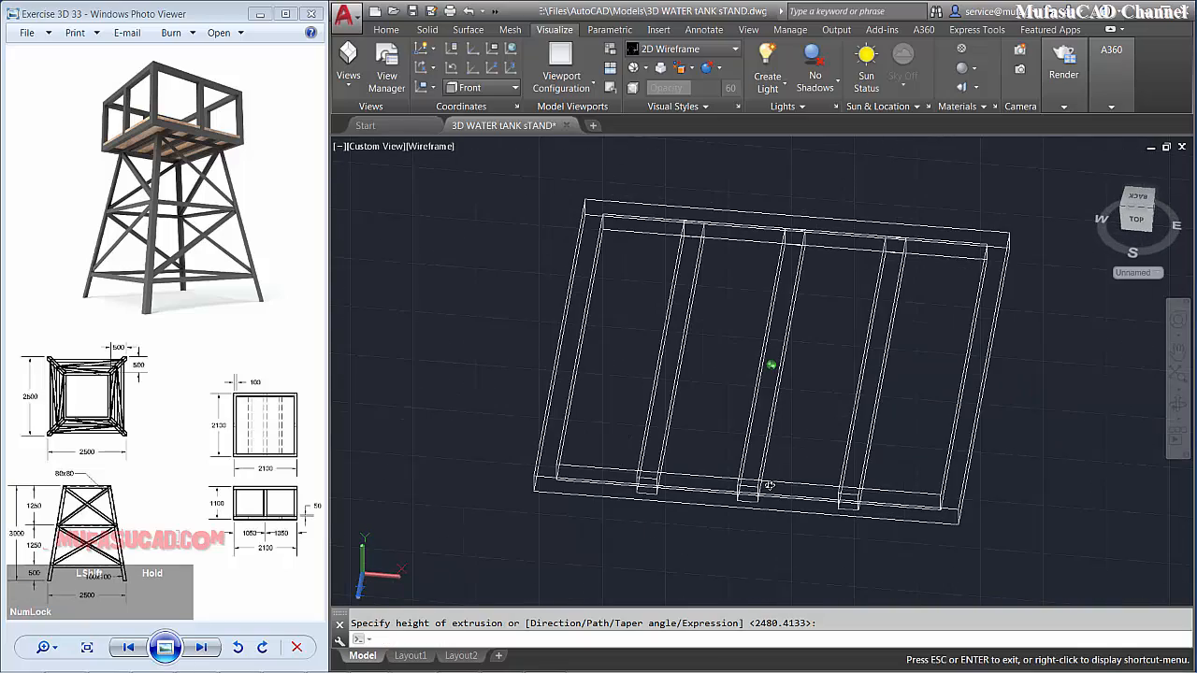
click(376, 150)
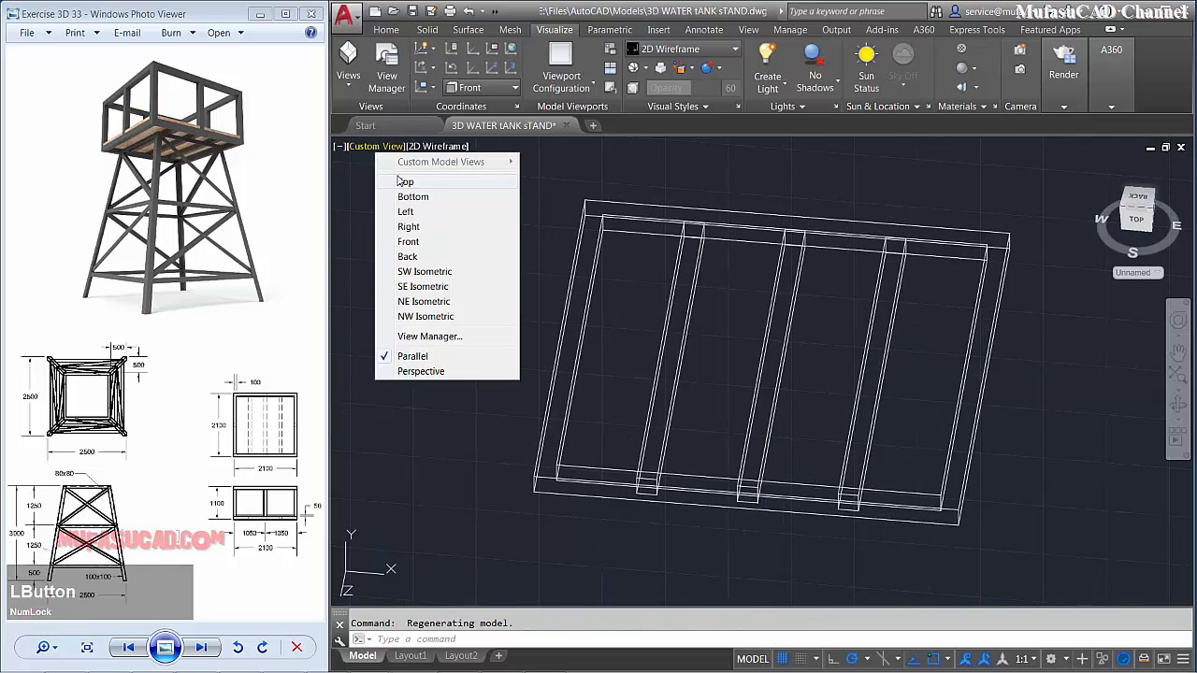
click(397, 178)
scroll(774, 302, down, 2)
middle_drag(774, 302, 742, 339)
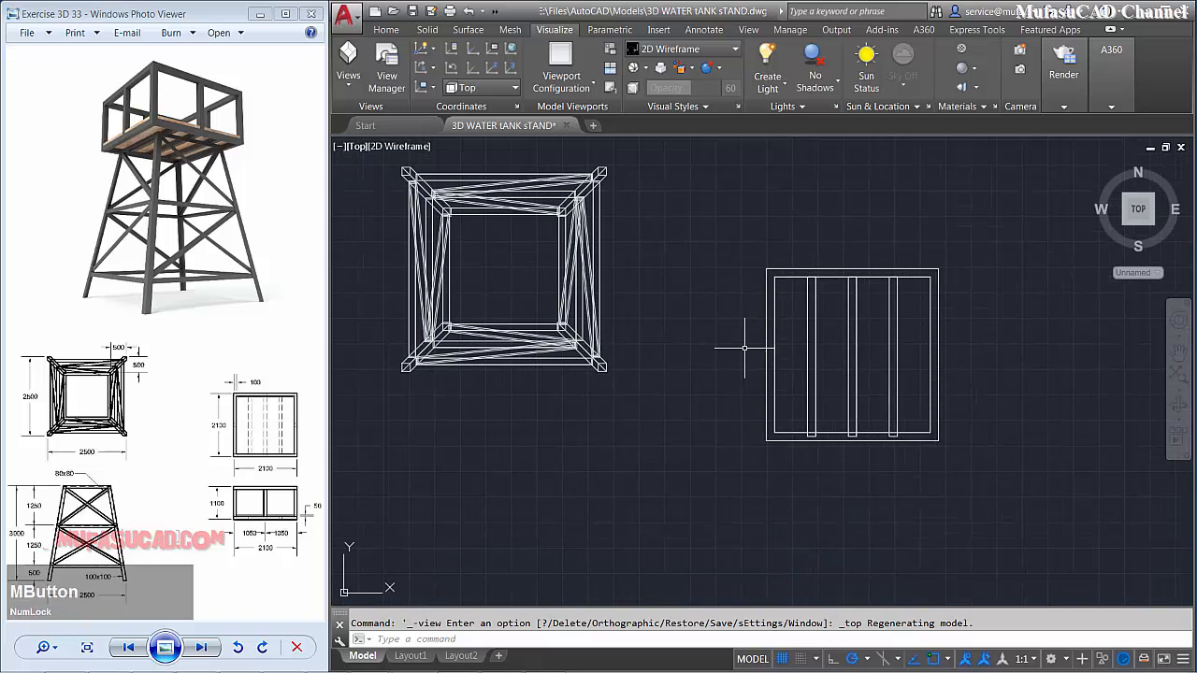
scroll(742, 396, up, 2)
middle_drag(742, 396, 706, 407)
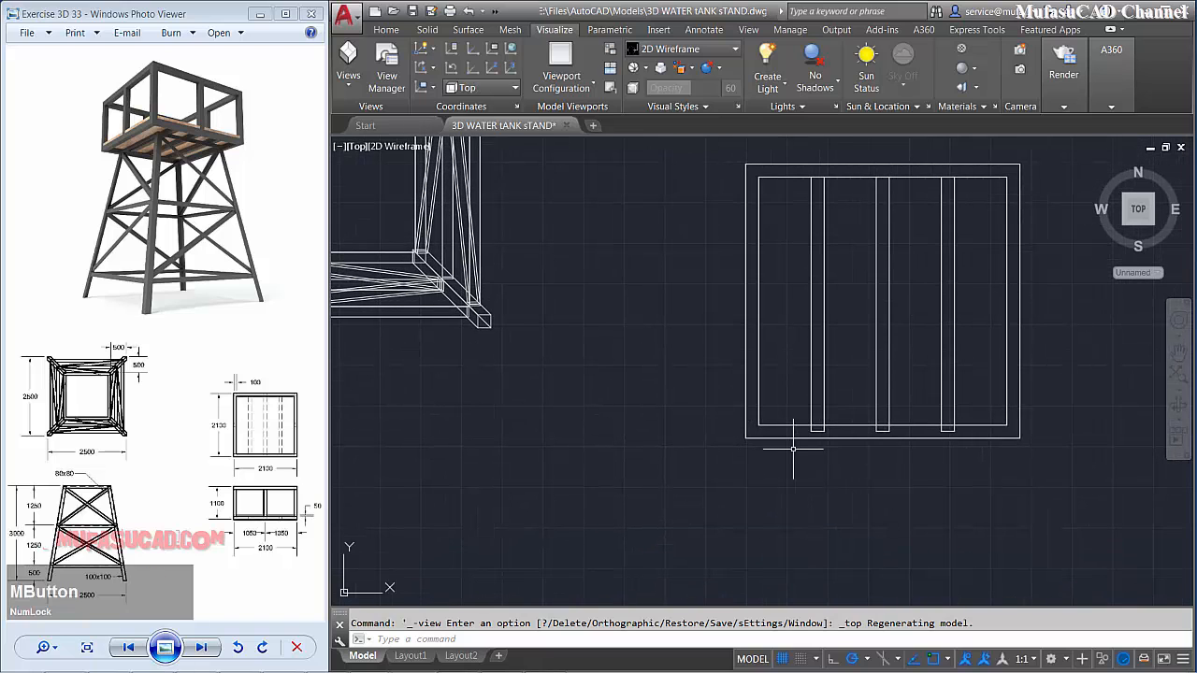
scroll(793, 450, up, 1)
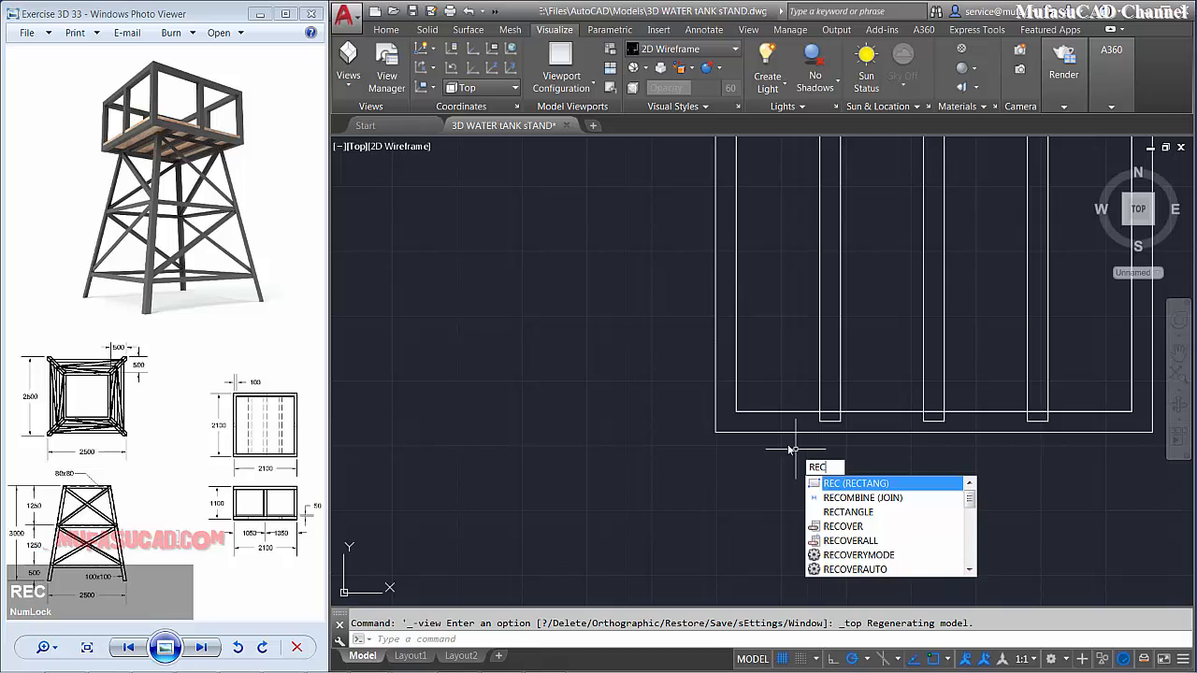
- Draw a 100 by 100 rectangle at the front-left corner of the platform frame
key(space)
click(715, 433)
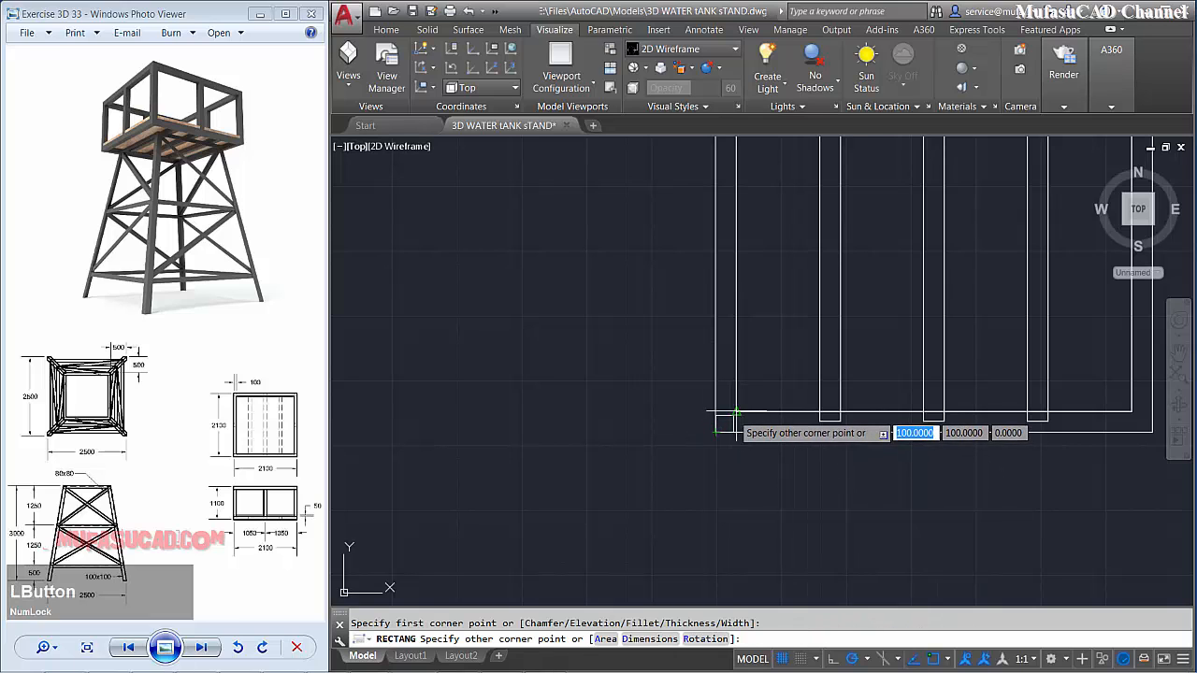
middle_drag(827, 460, 717, 470)
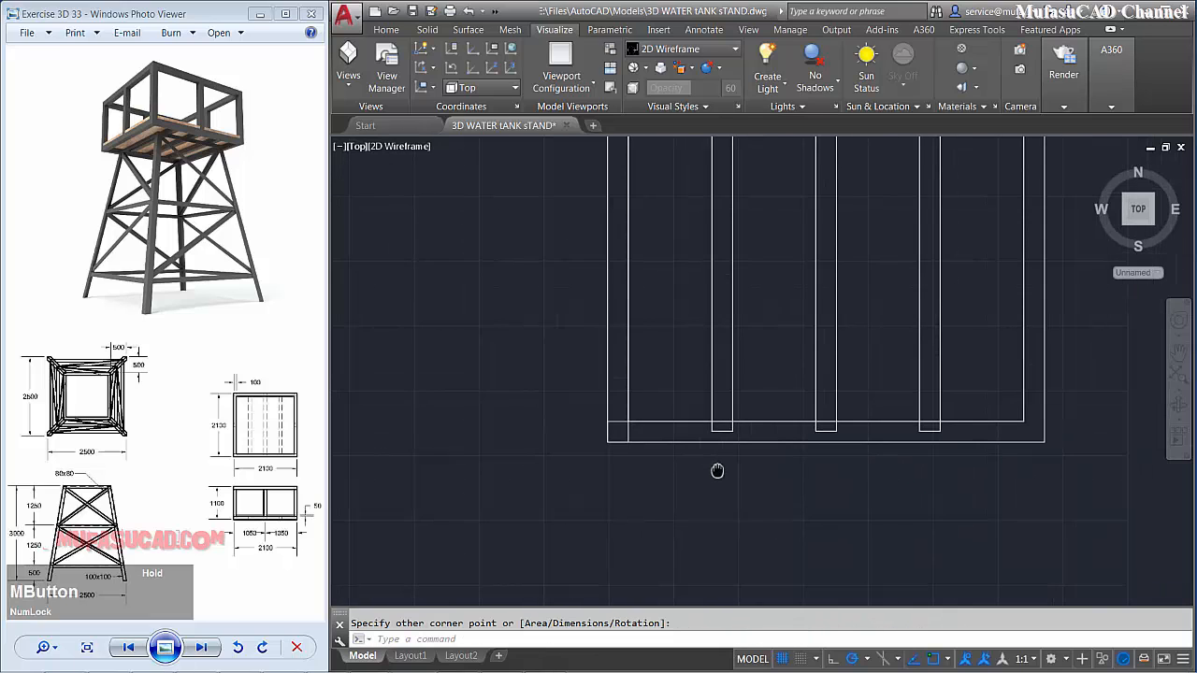
- Slice the three cross beams along the inner edge of the frame's front member, keeping both sides
text(sl)
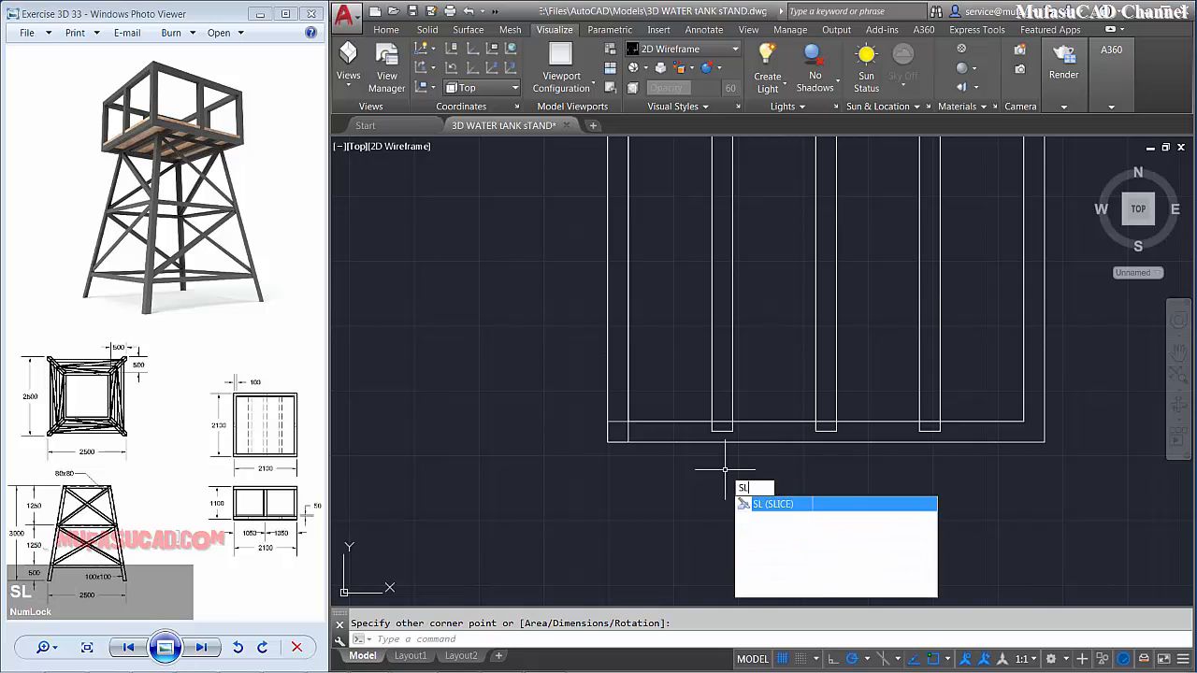
key(space)
click(967, 332)
click(696, 377)
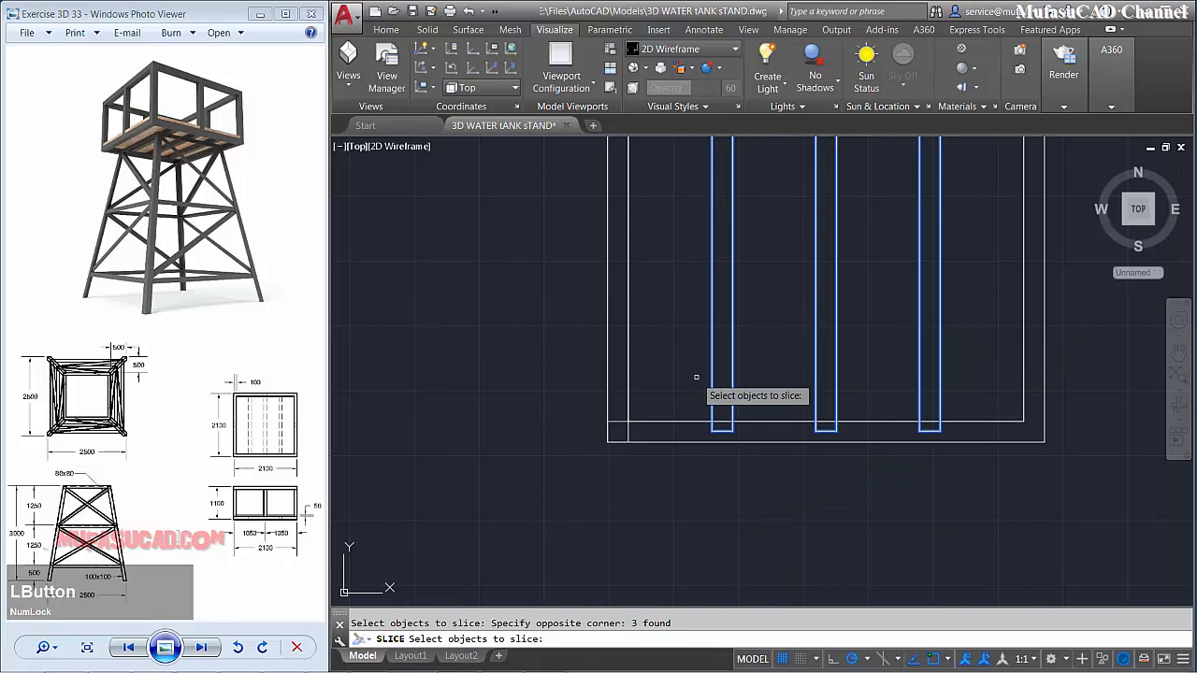
key(space)
click(780, 406)
click(781, 422)
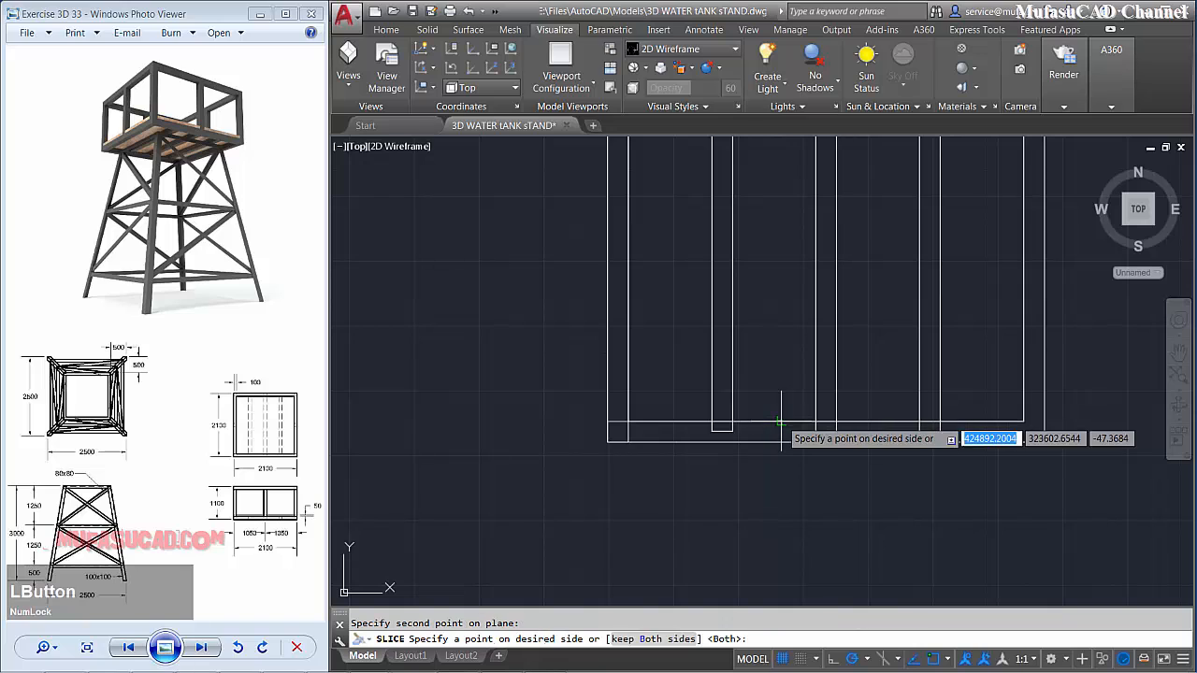
key(space)
- Erase the three cut-off beam ends inside the frame's front member
click(956, 432)
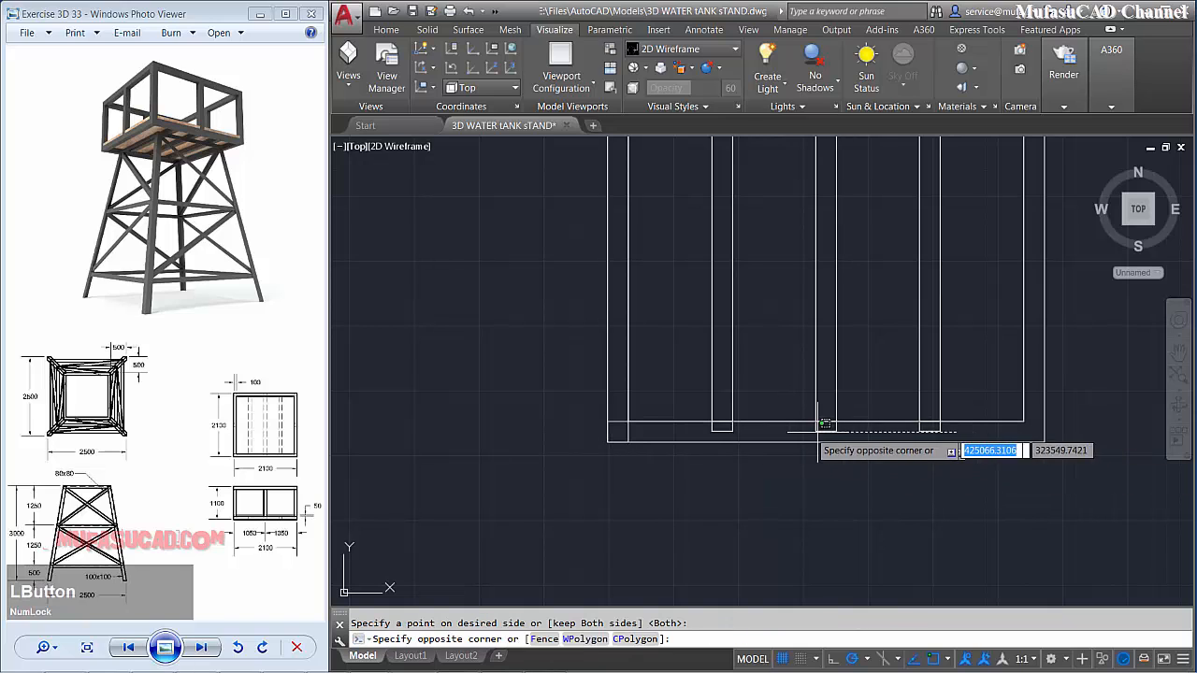
click(713, 430)
scroll(640, 435, down, 2)
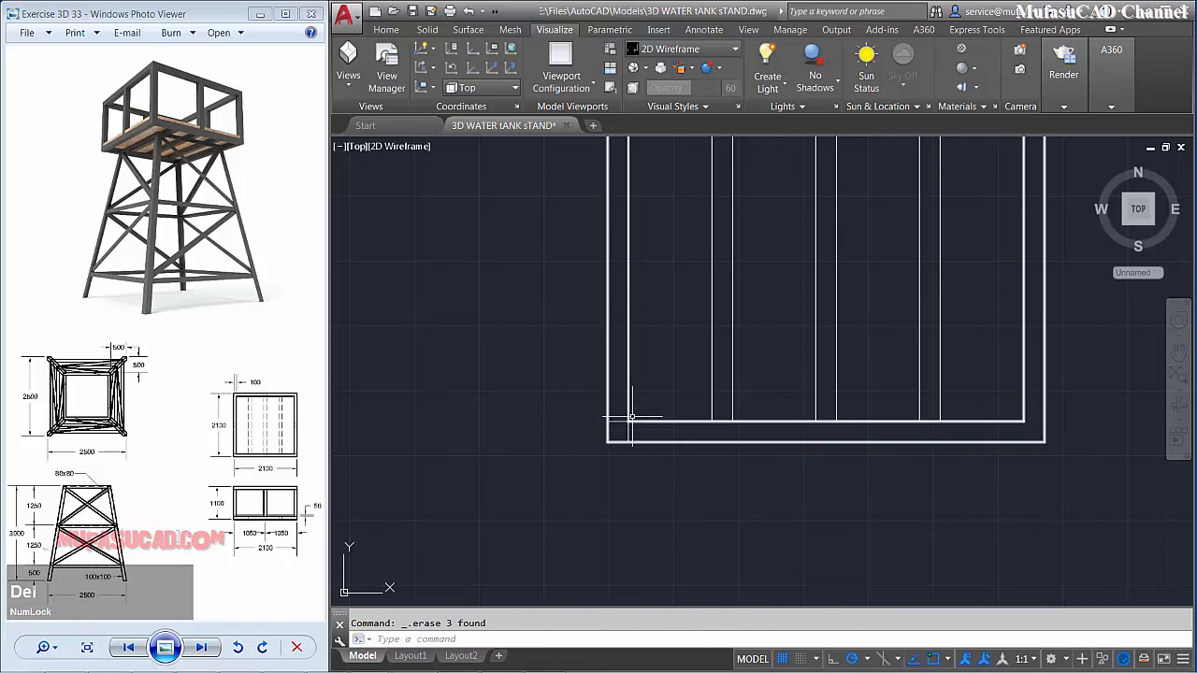
- Move the corner square up 50 onto the top face of the platform frame
shift+middle_drag(642, 408, 723, 321)
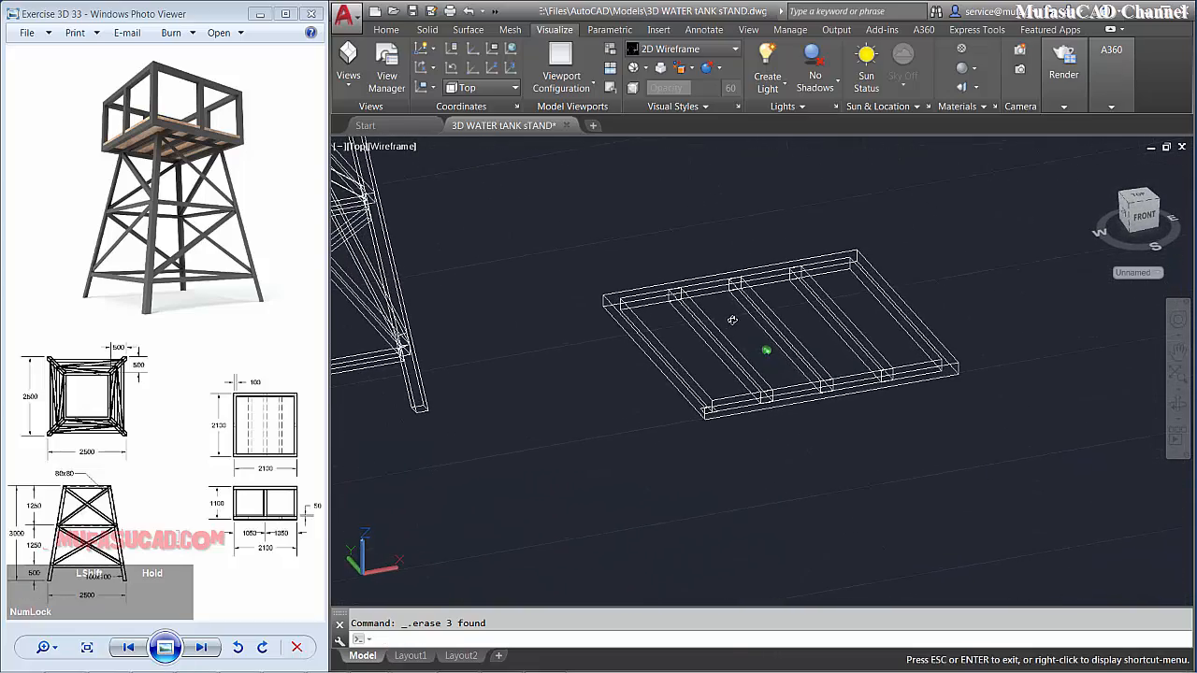
scroll(707, 431, up, 5)
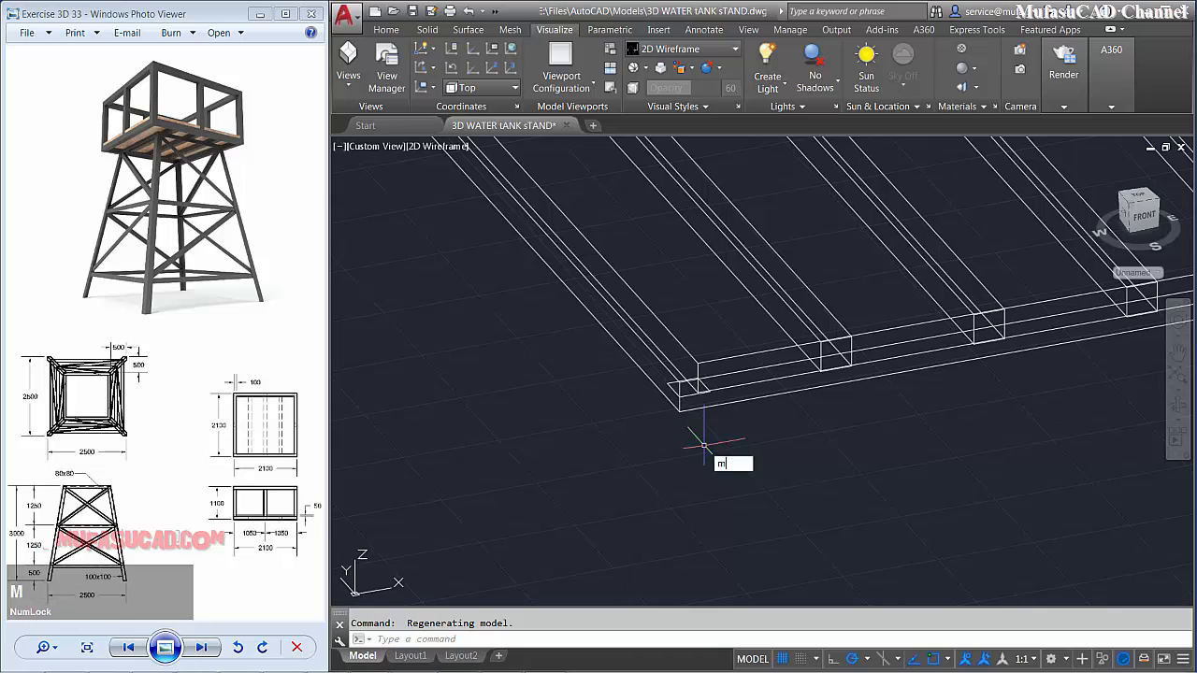
key(Return)
scroll(701, 445, up, 2)
click(689, 377)
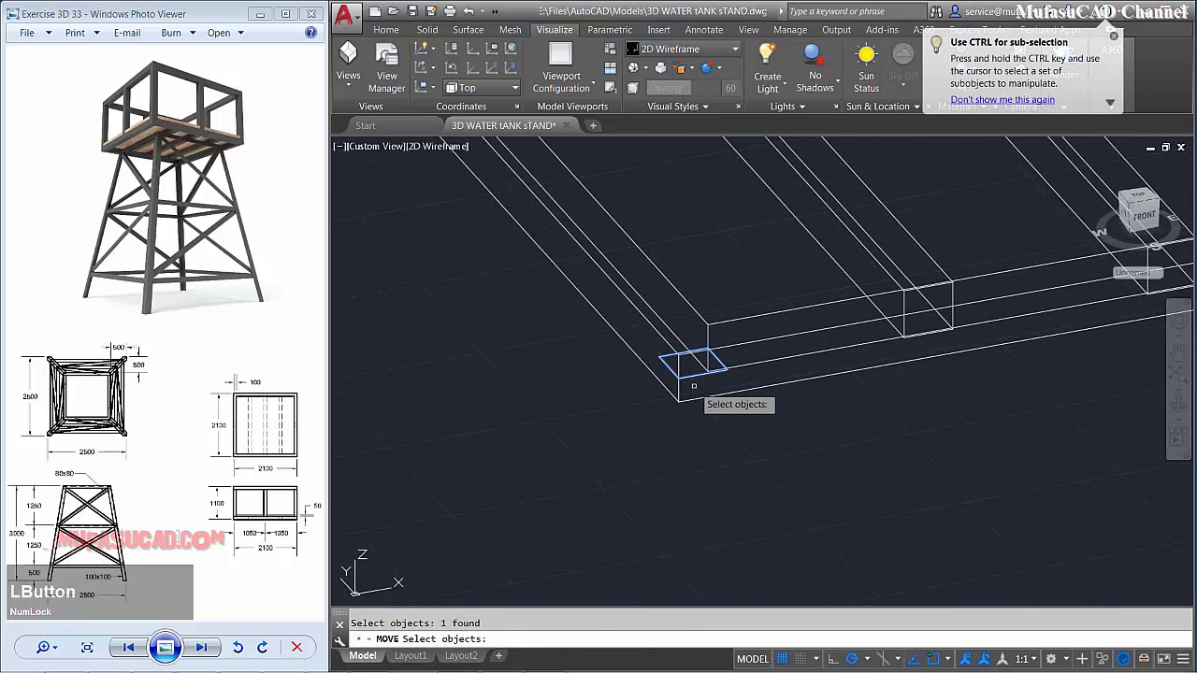
key(space)
click(680, 375)
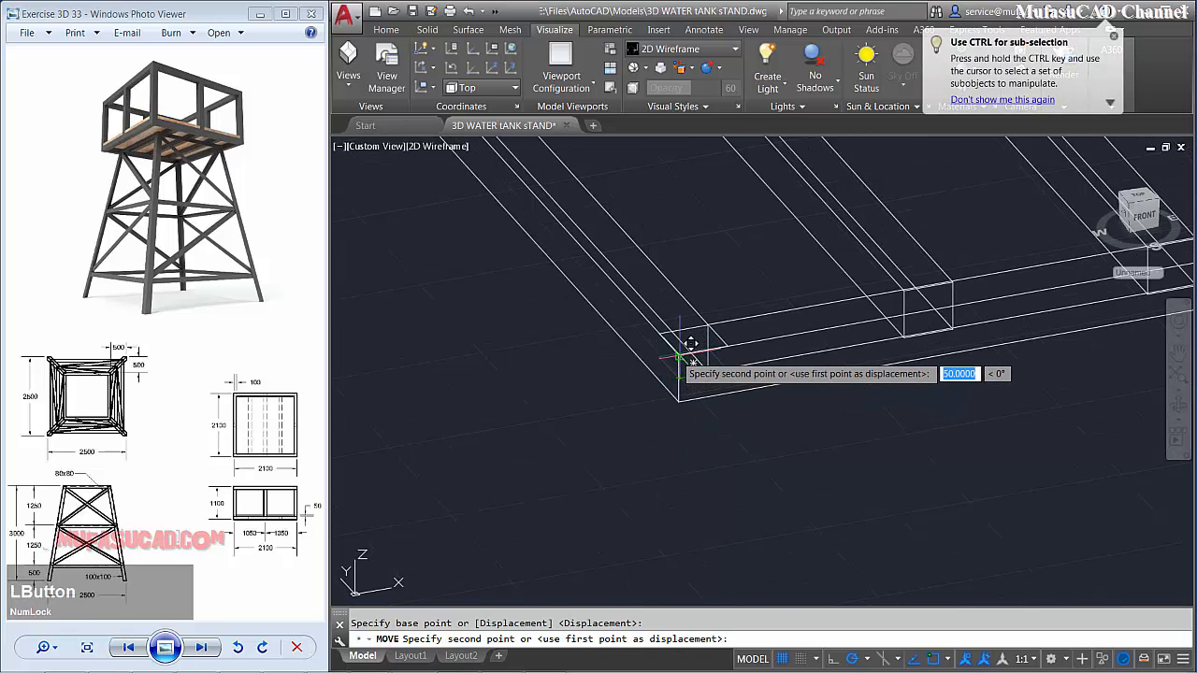
- Copy the platform frame 1000 straight up to form the top railing
middle_drag(712, 379, 695, 451)
text(C)
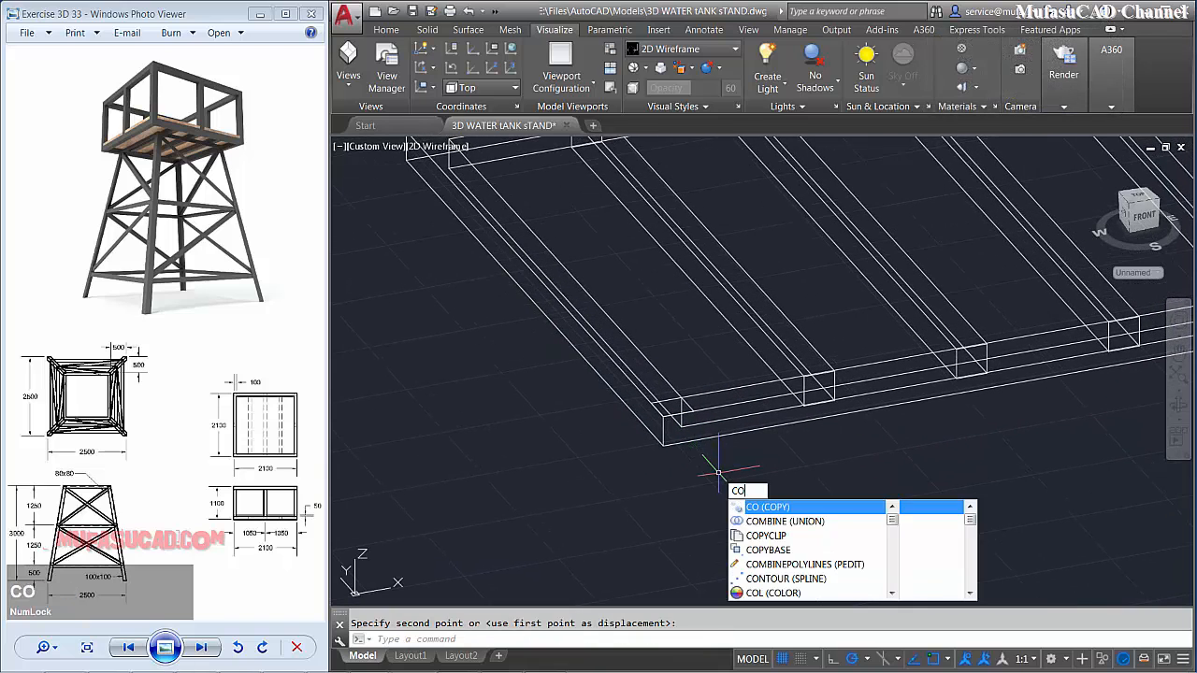
text(O)
key(space)
click(706, 436)
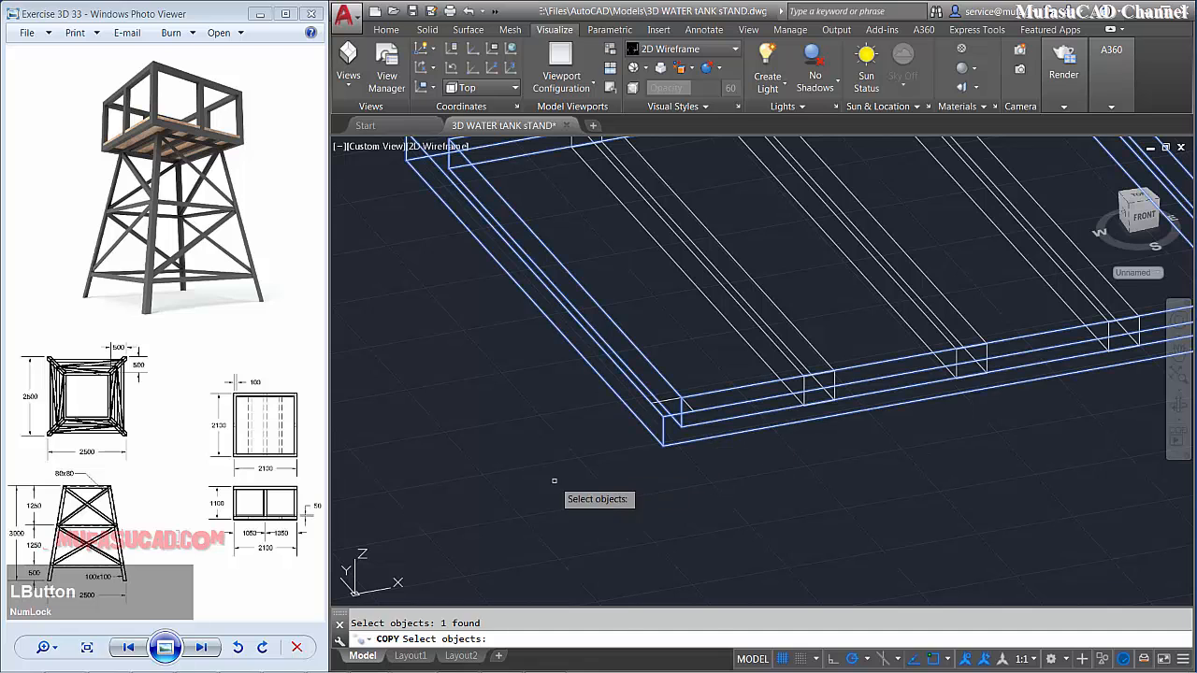
key(space)
click(530, 483)
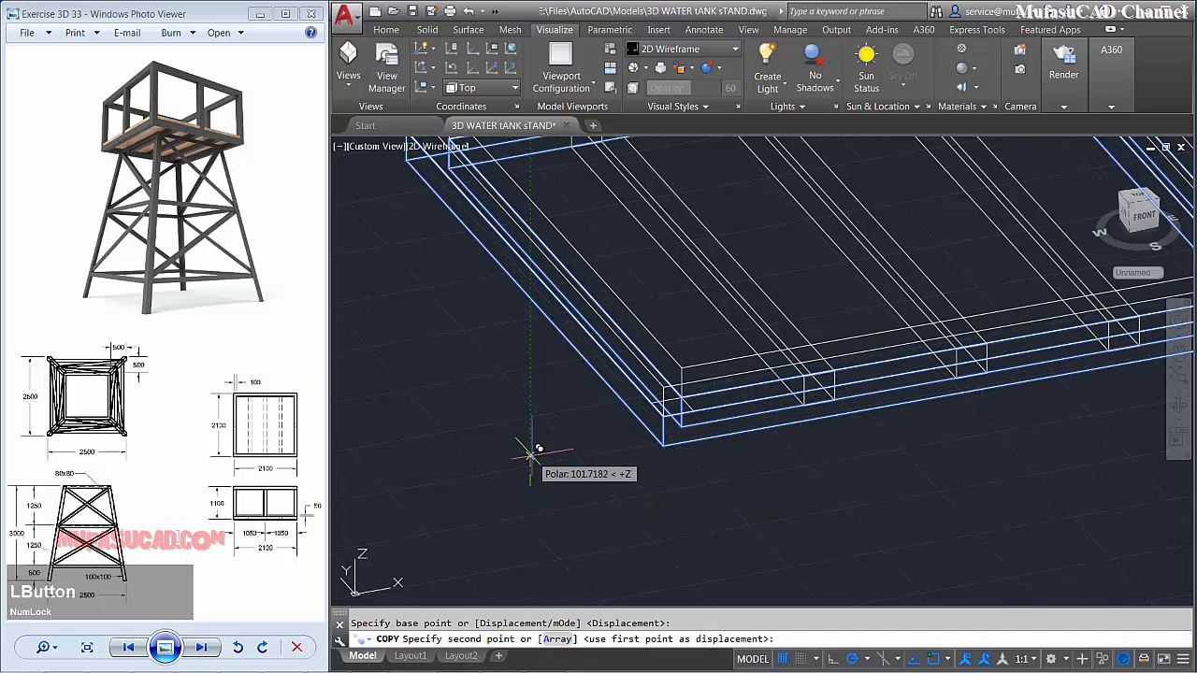
text(1000)
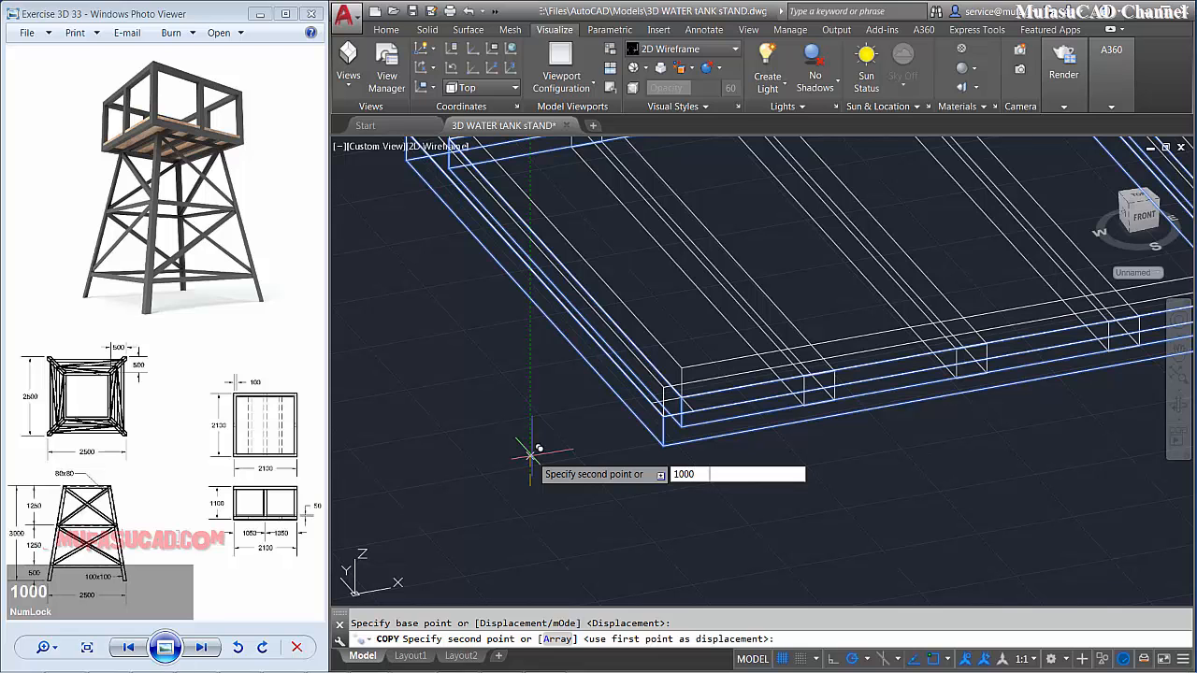
key(space)
key(space)
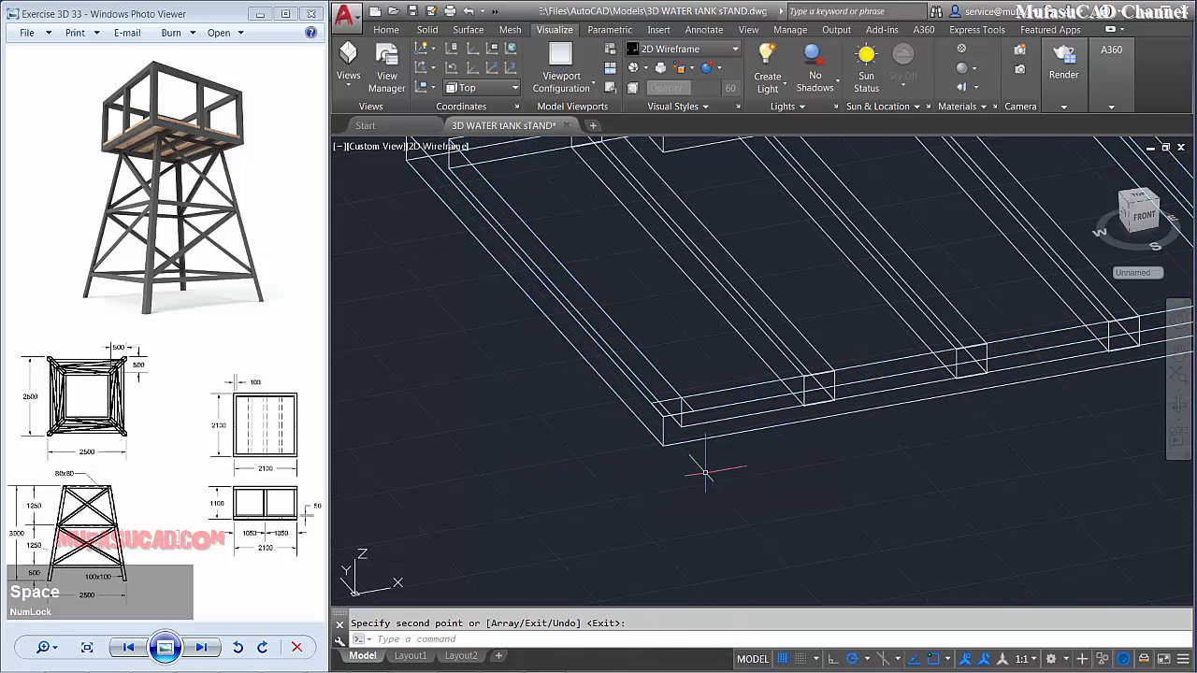
- Extrude the corner square up to the underside of the upper frame as a railing post
middle_drag(702, 467, 687, 507)
text(ext)
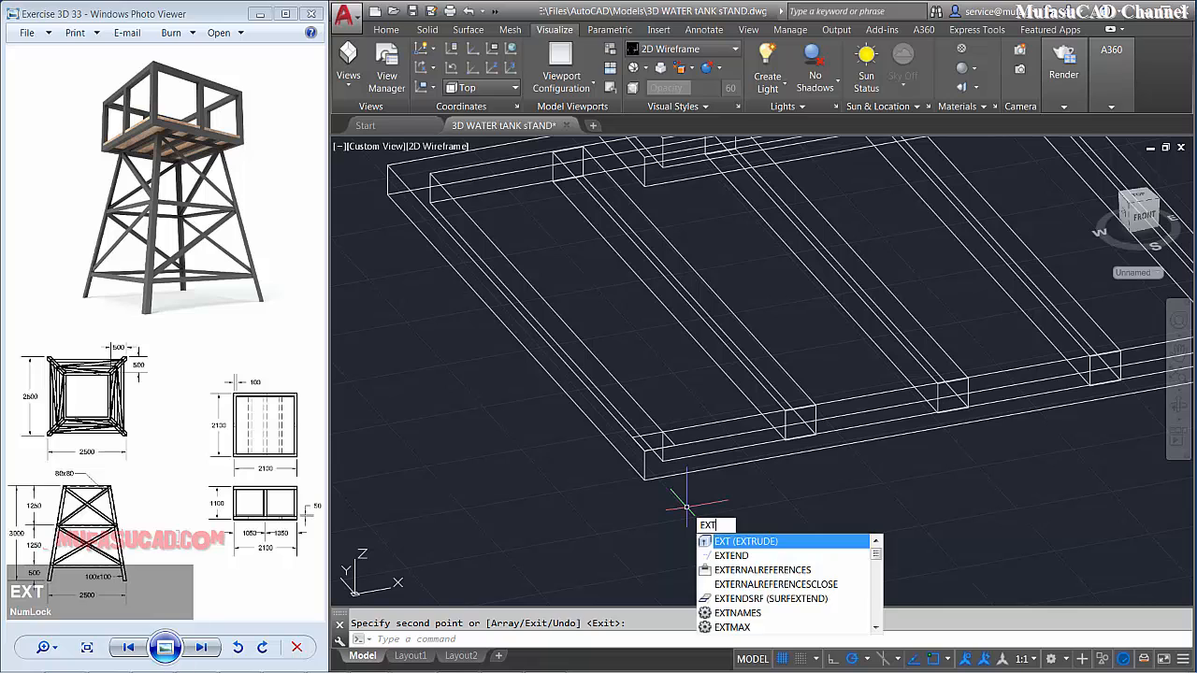
key(space)
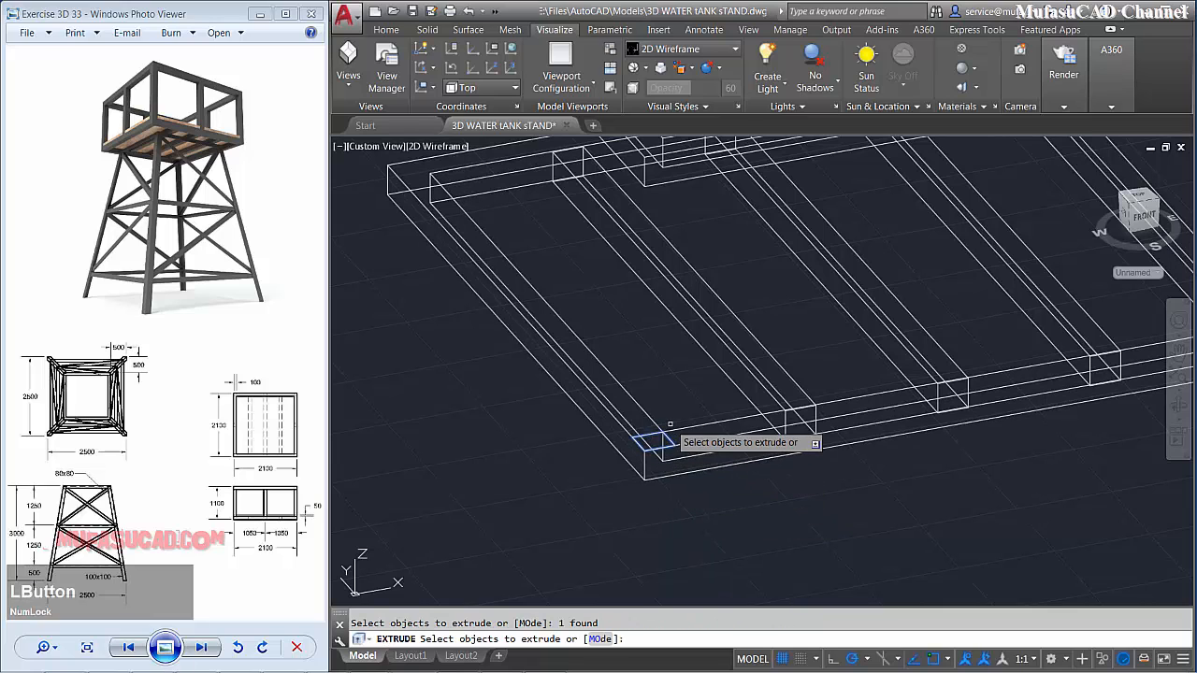
key(space)
click(643, 184)
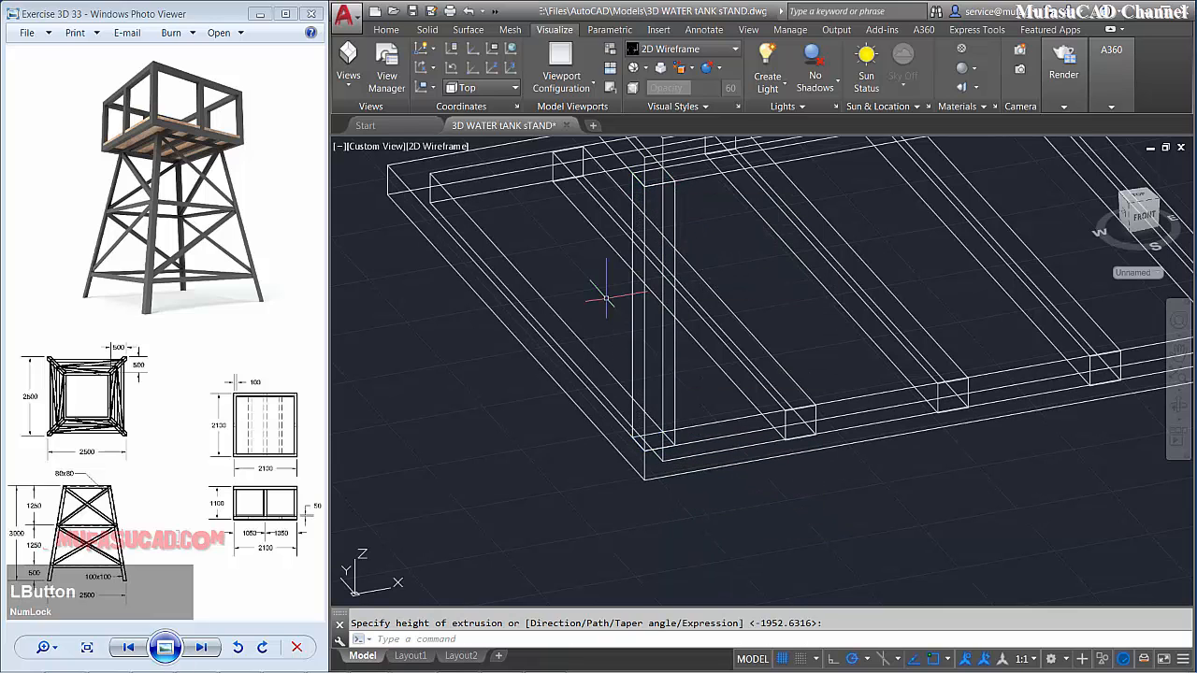
- Copy the front-left corner post to the rear-left corner of the platform frame
middle_drag(606, 297, 618, 382)
text(co)
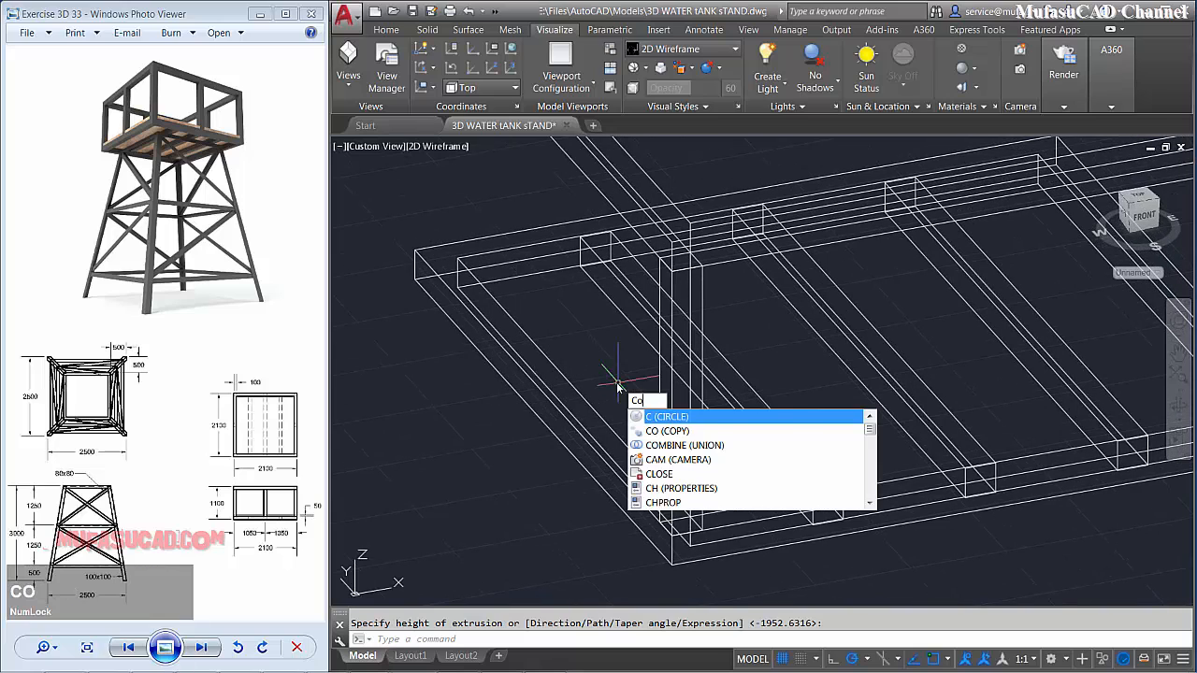
key(space)
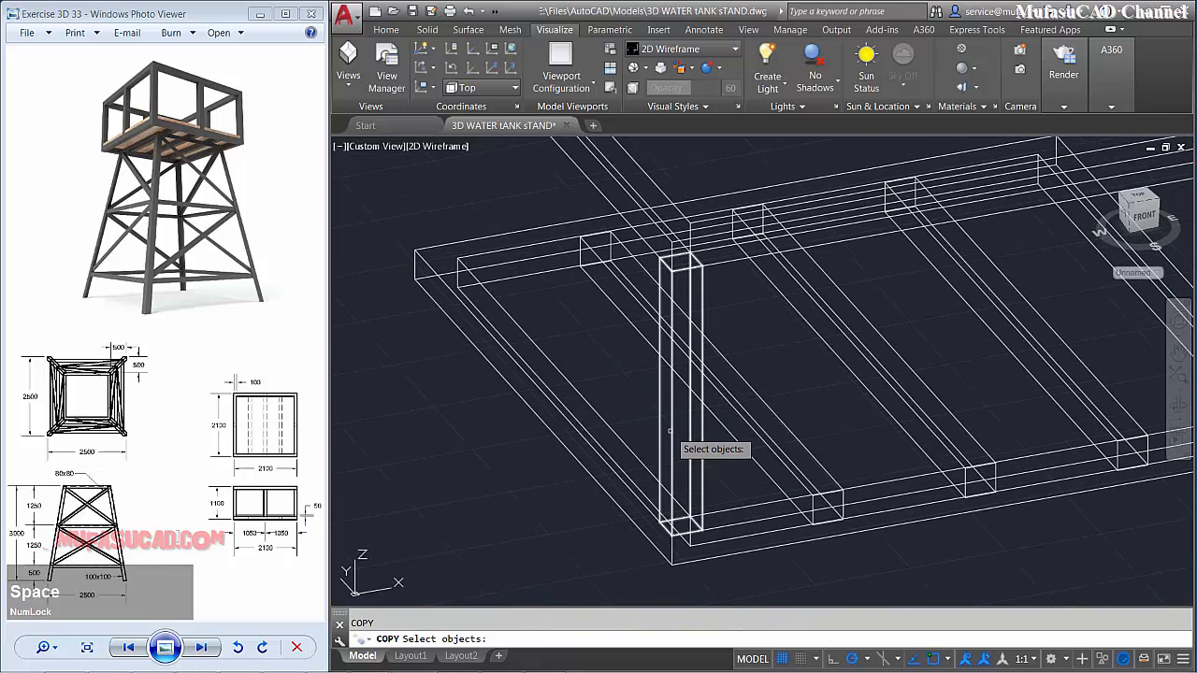
key(space)
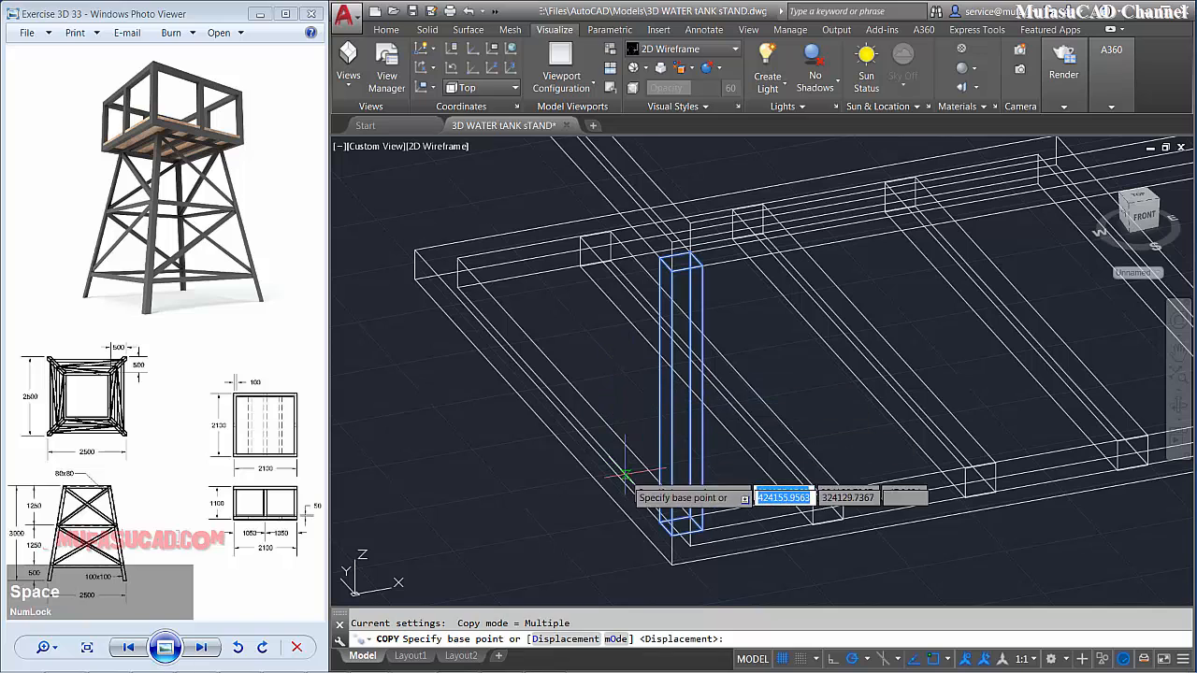
click(661, 520)
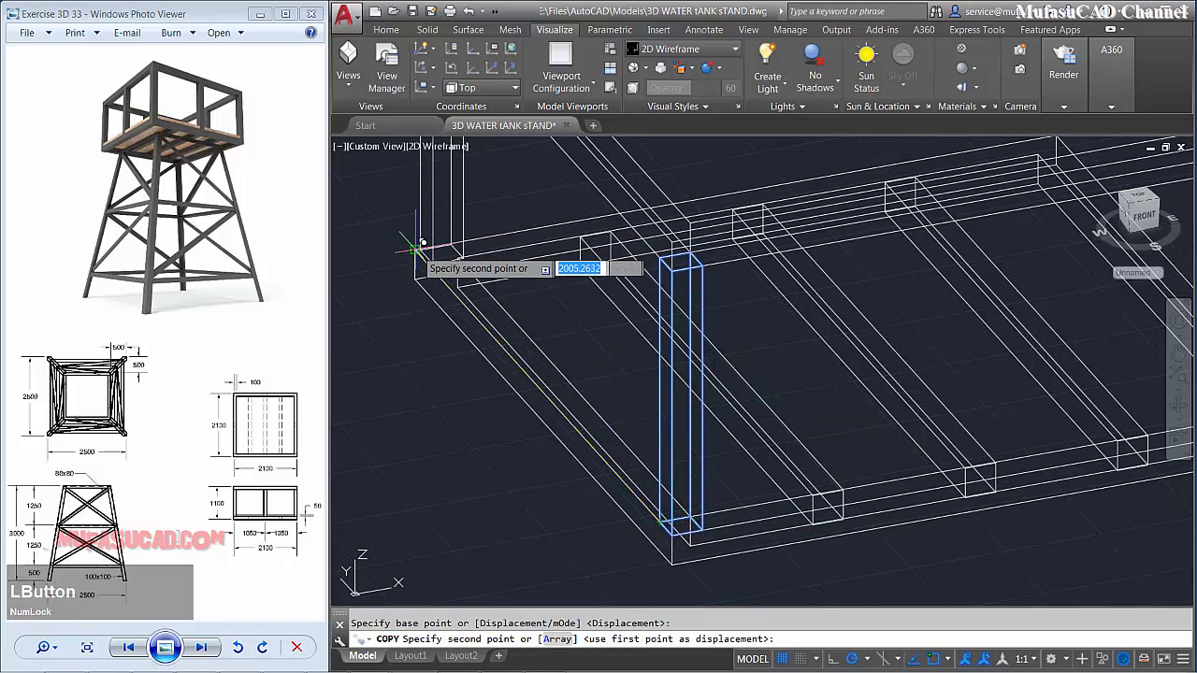
click(439, 260)
key(space)
- Copy the front-left corner post to the middle of the frame's left side
key(space)
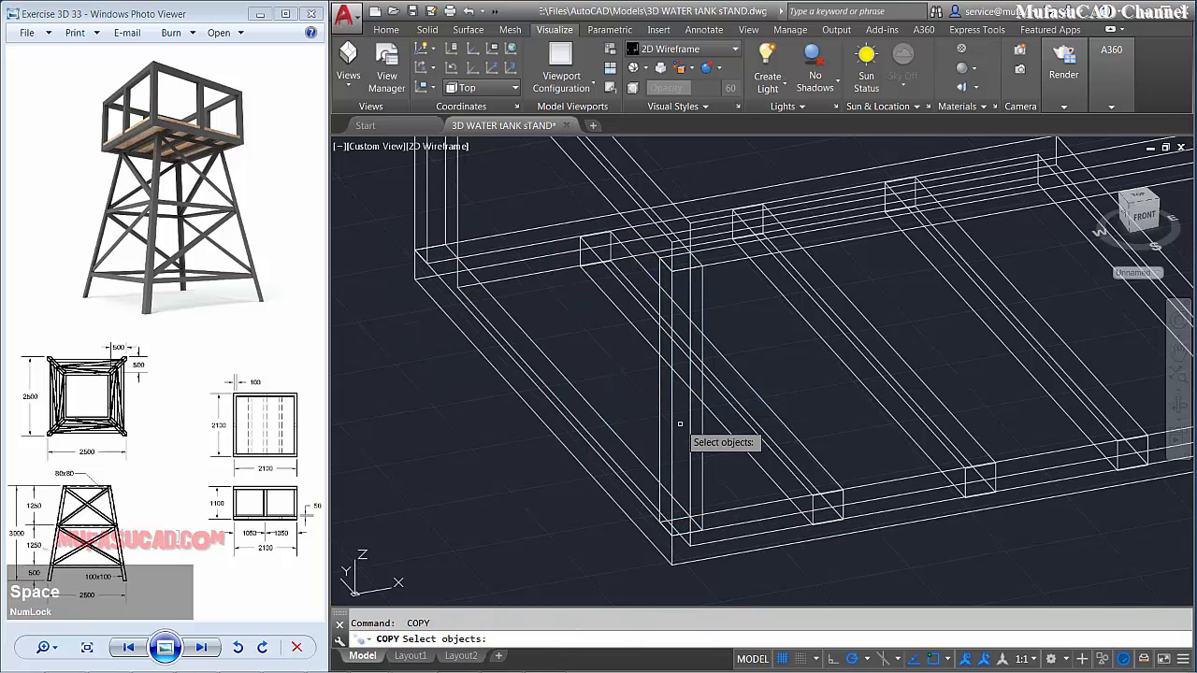
key(space)
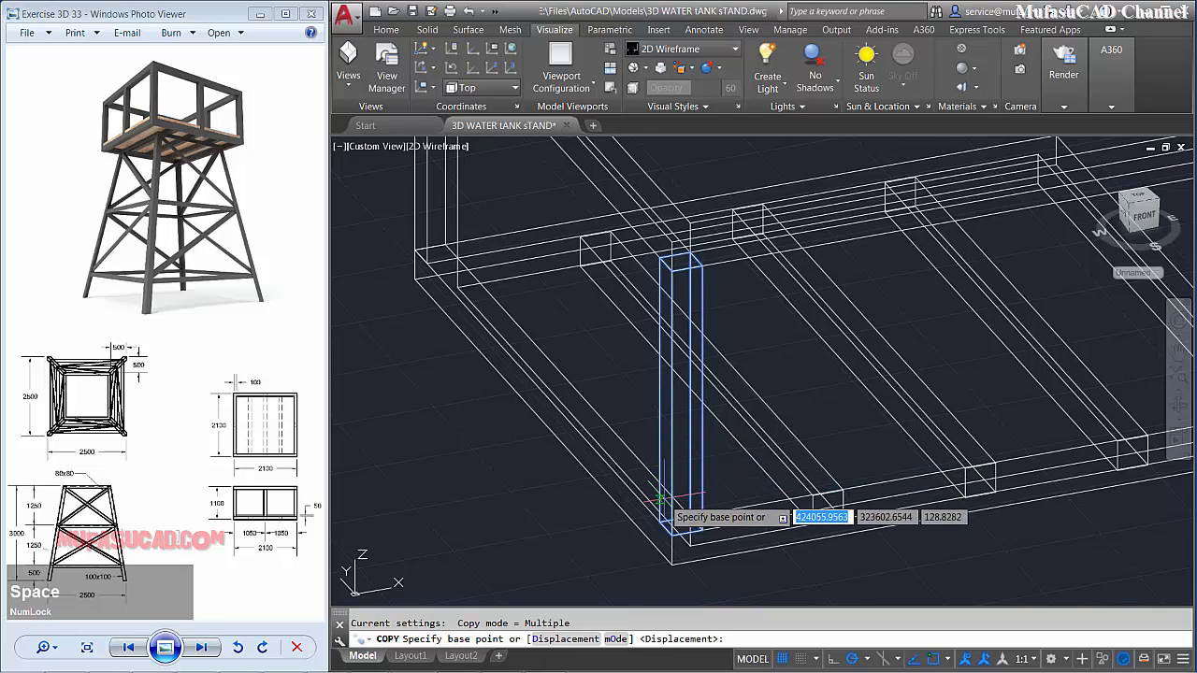
click(665, 529)
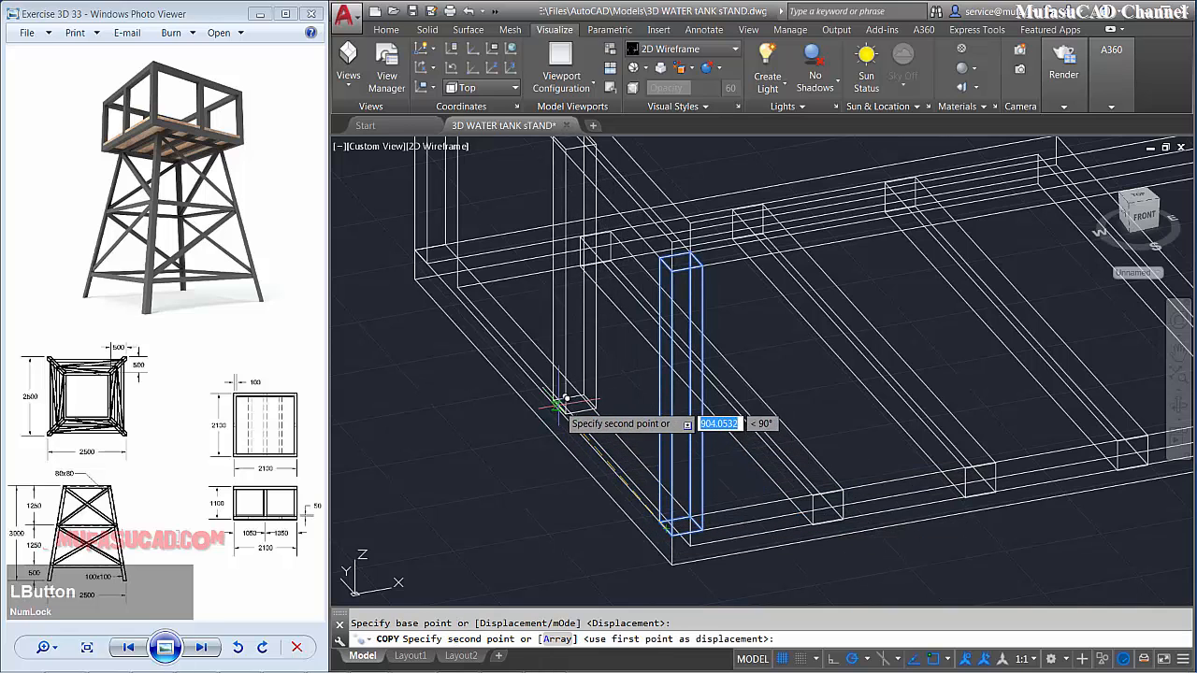
click(547, 389)
scroll(547, 388, down, 3)
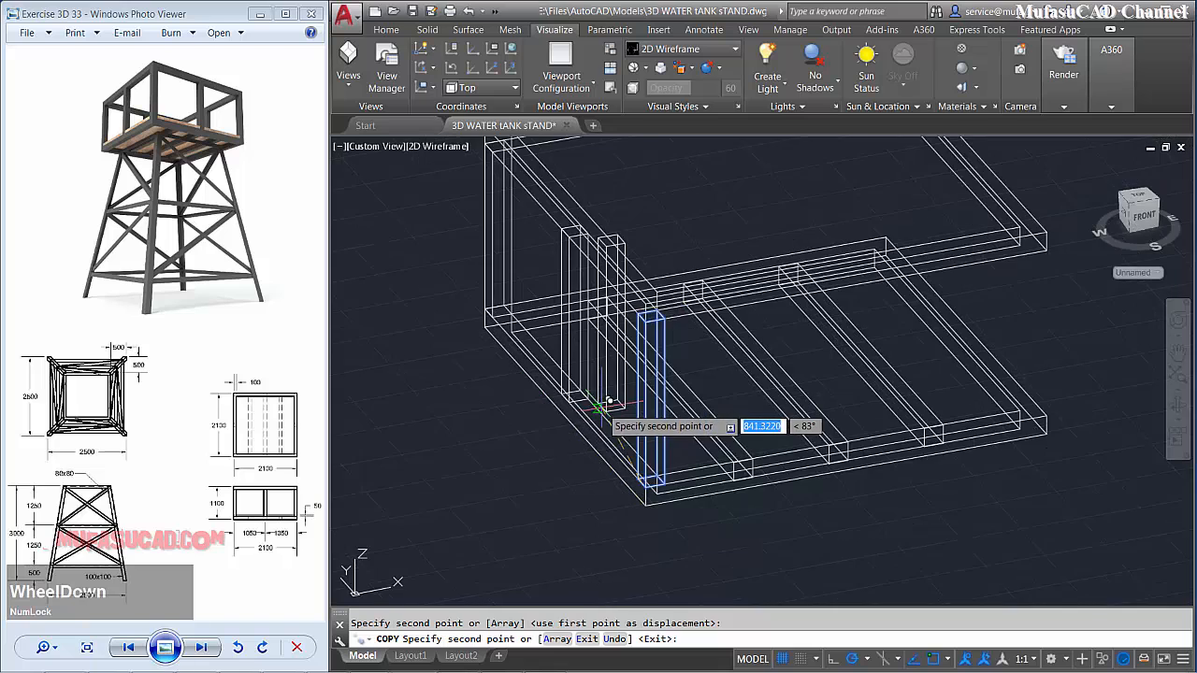
middle_drag(547, 389, 575, 440)
key(space)
- Copy the three left-side posts across to the right side of the platform frame
text(c)
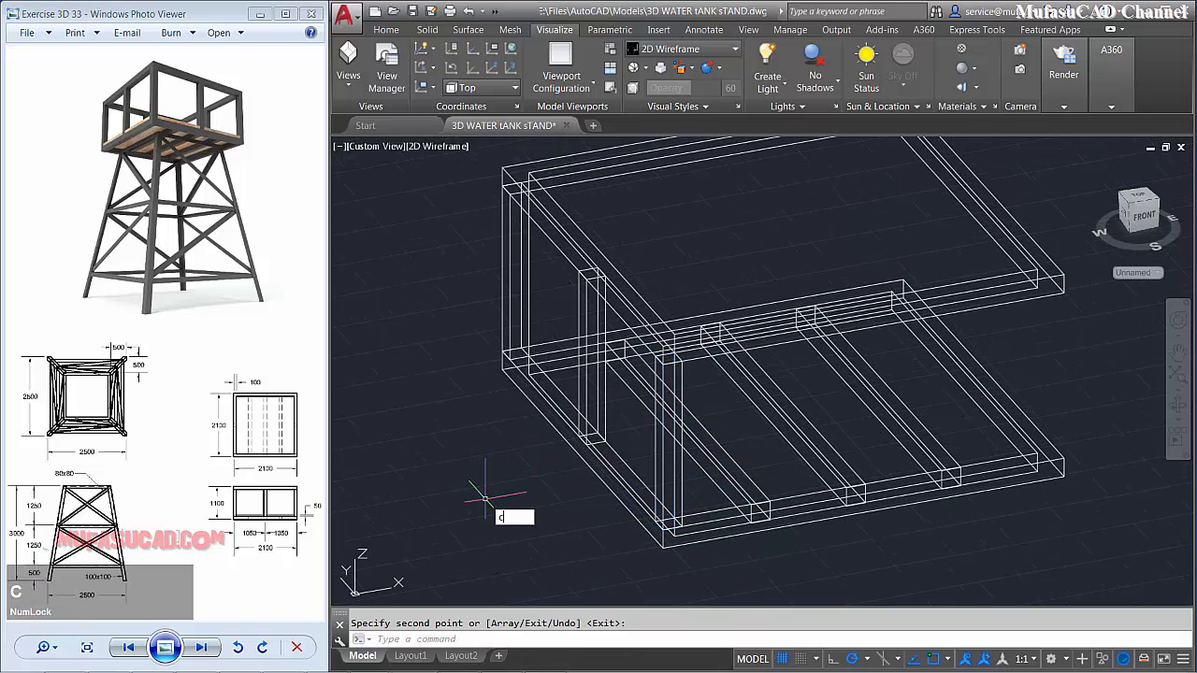
text(t o)
key(space)
click(657, 467)
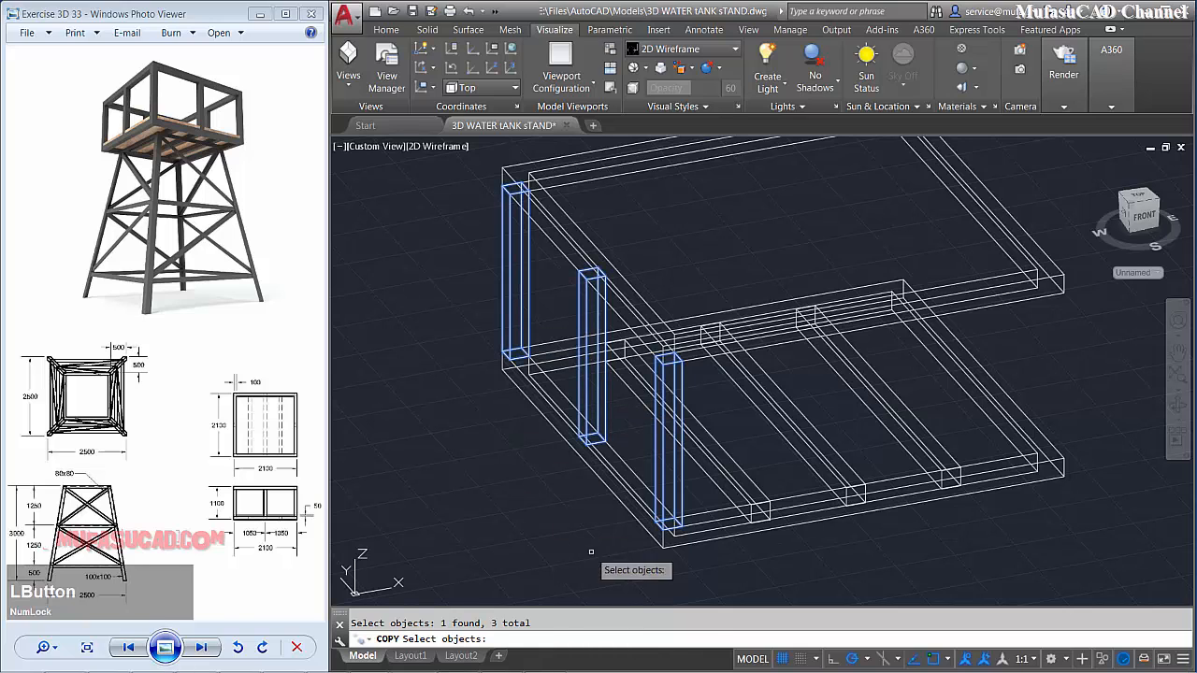
key(space)
click(673, 520)
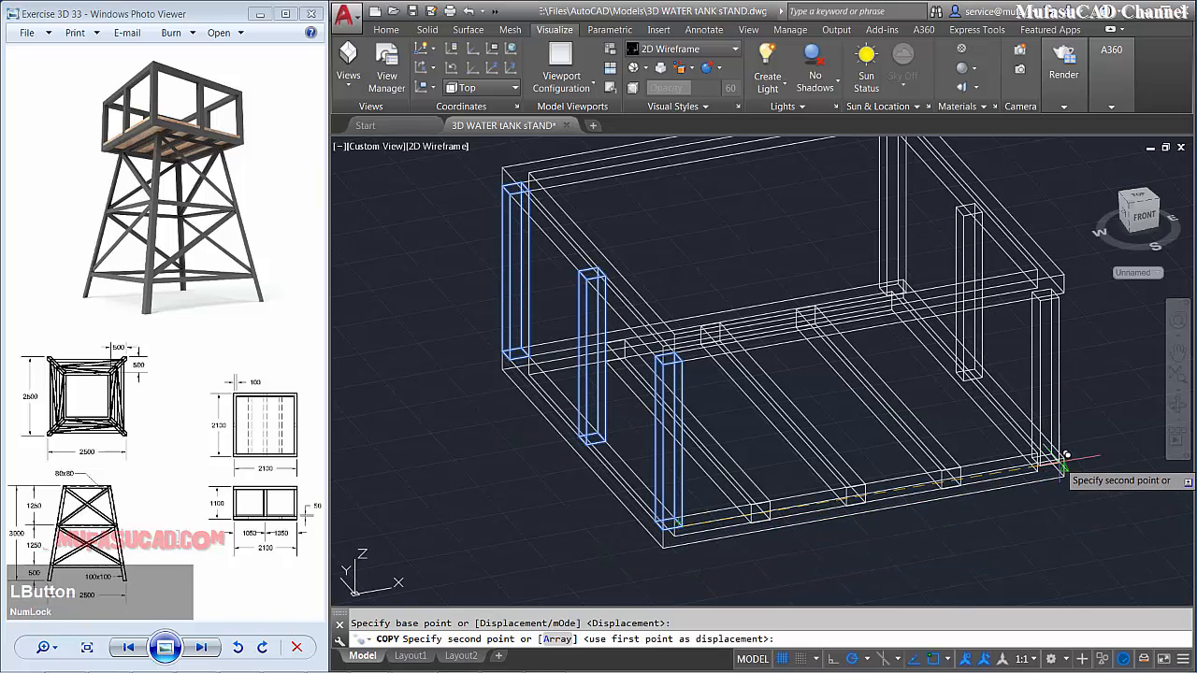
click(1064, 455)
key(space)
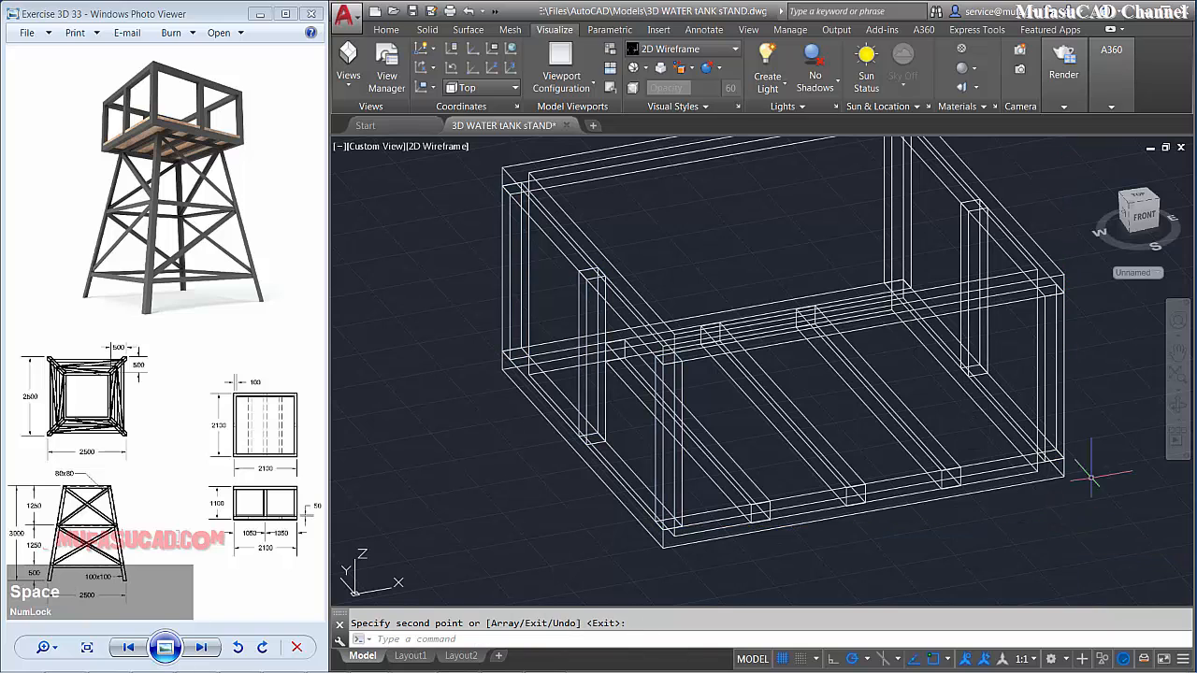
- Copy the two right corner posts to the middle of the frame's front and rear sides
click(1059, 366)
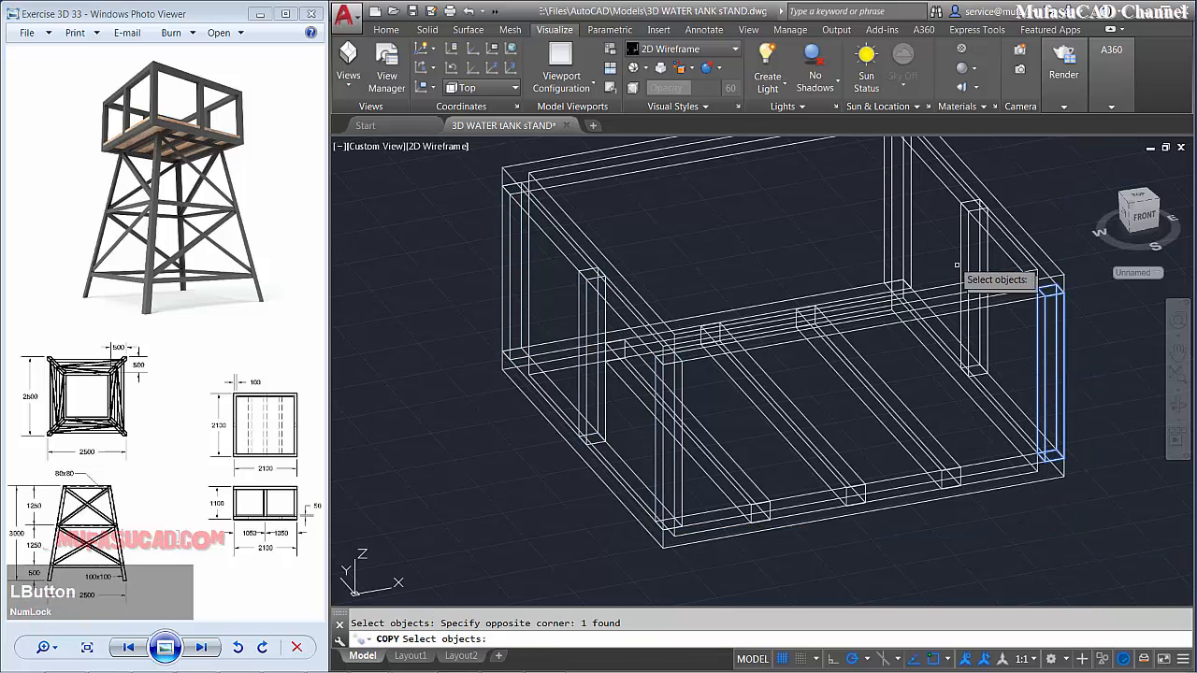
click(919, 225)
click(847, 222)
key(space)
click(1054, 459)
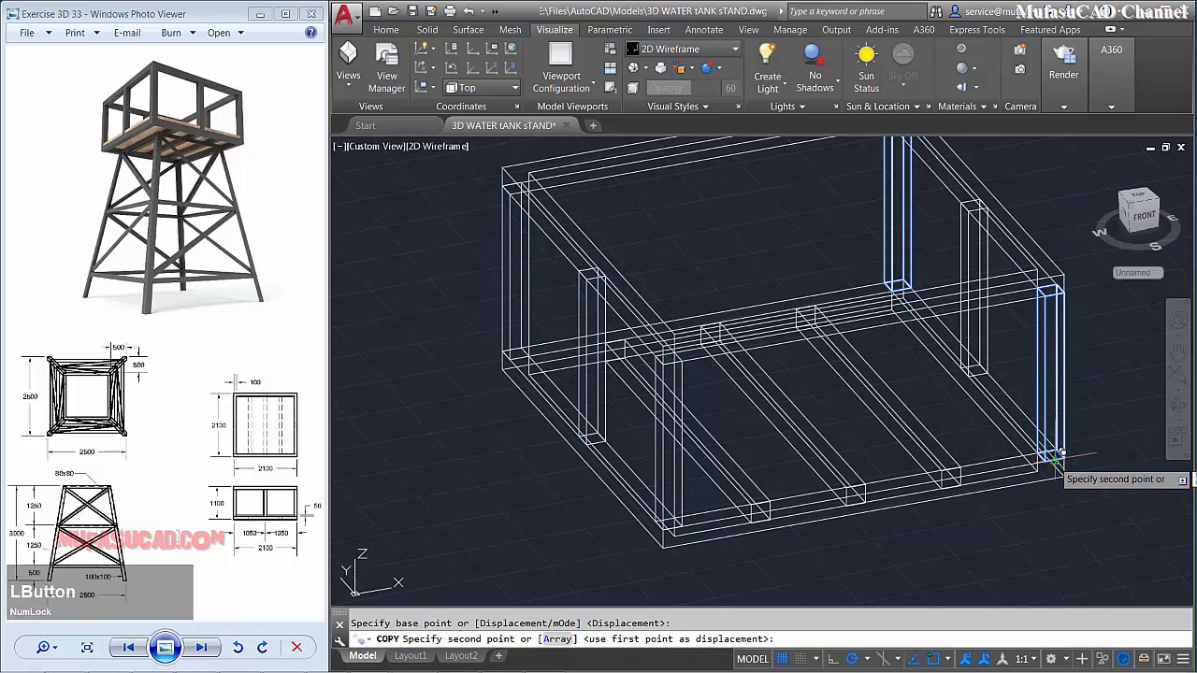
scroll(867, 491, up, 2)
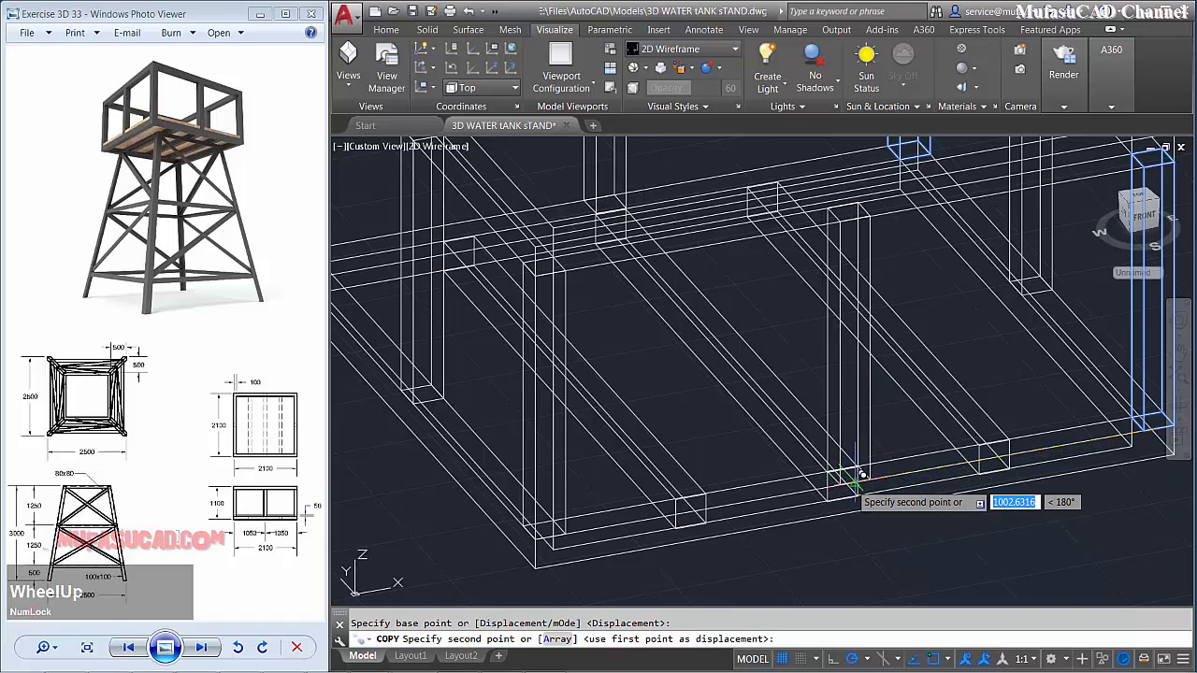
click(854, 481)
key(space)
scroll(949, 534, down, 3)
shift+middle_drag(949, 535, 911, 536)
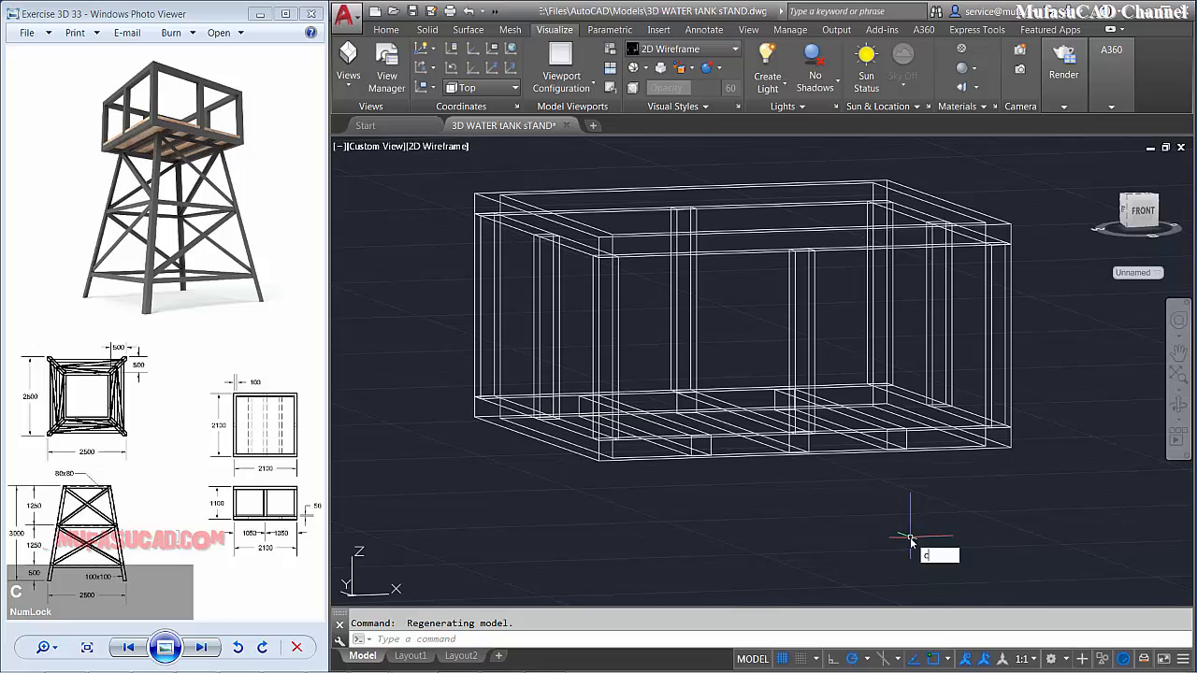
- Copy all eight vertical posts of the platform frame 3000 along the X axis, clear of the frame
text(c)
key(space)
scroll(911, 540, down, 2)
click(1013, 400)
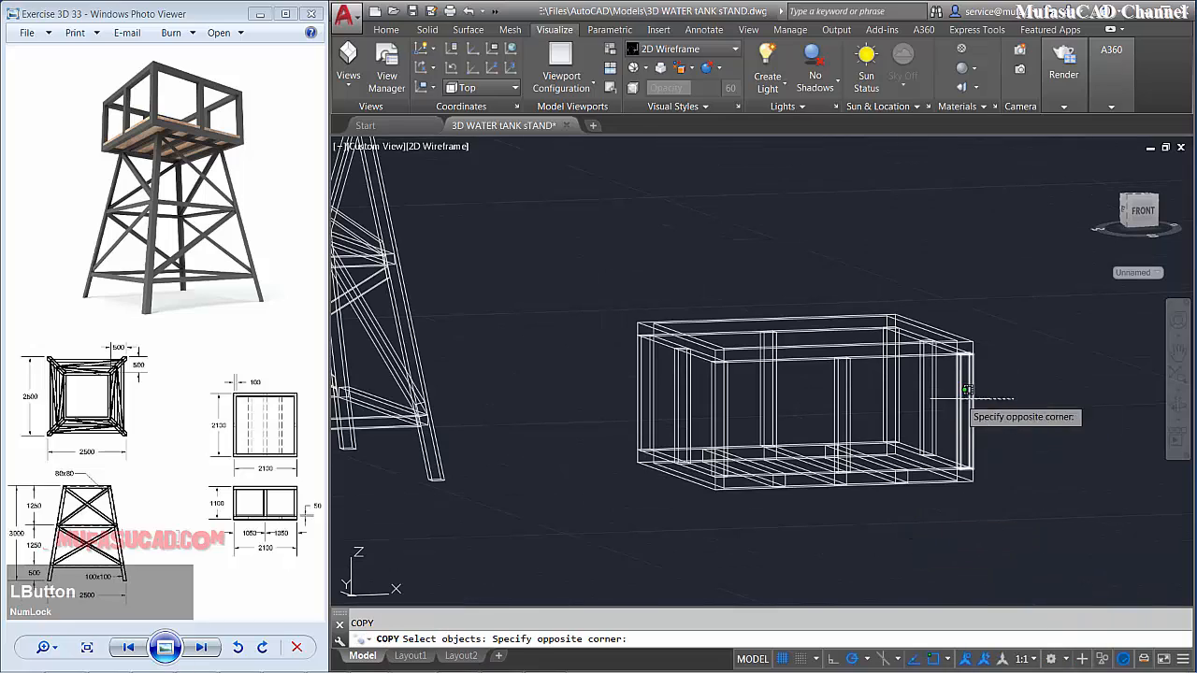
click(632, 399)
key(space)
shift+middle_drag(828, 492, 905, 555)
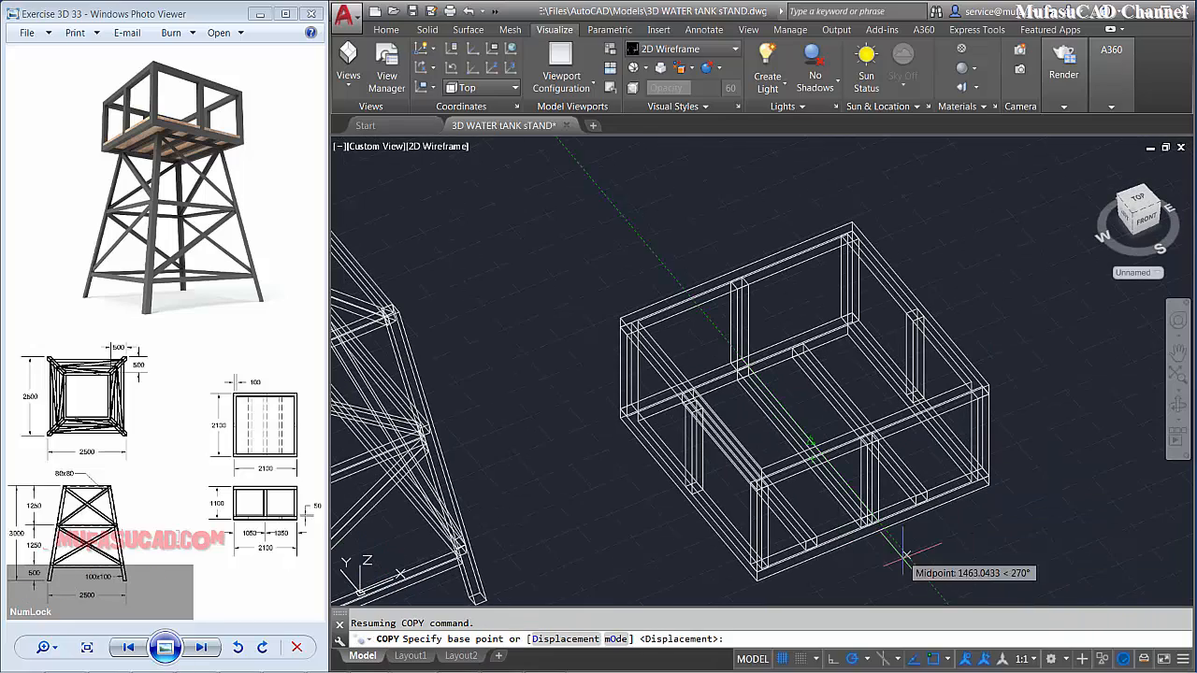
click(905, 555)
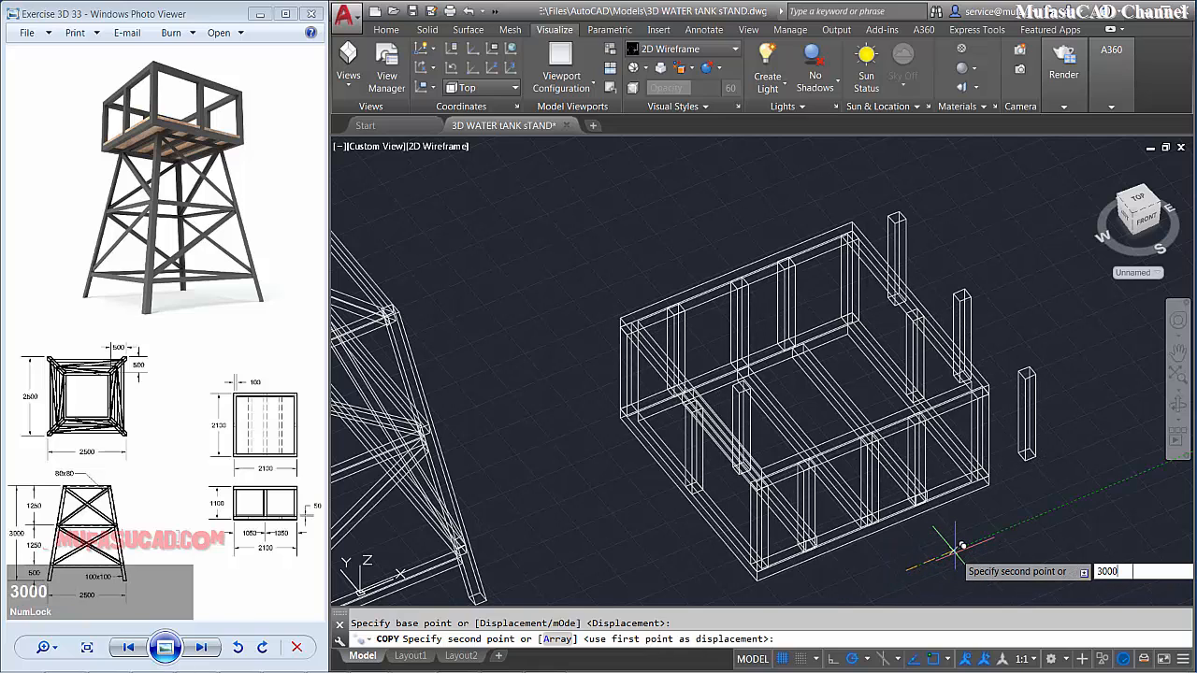
key(space)
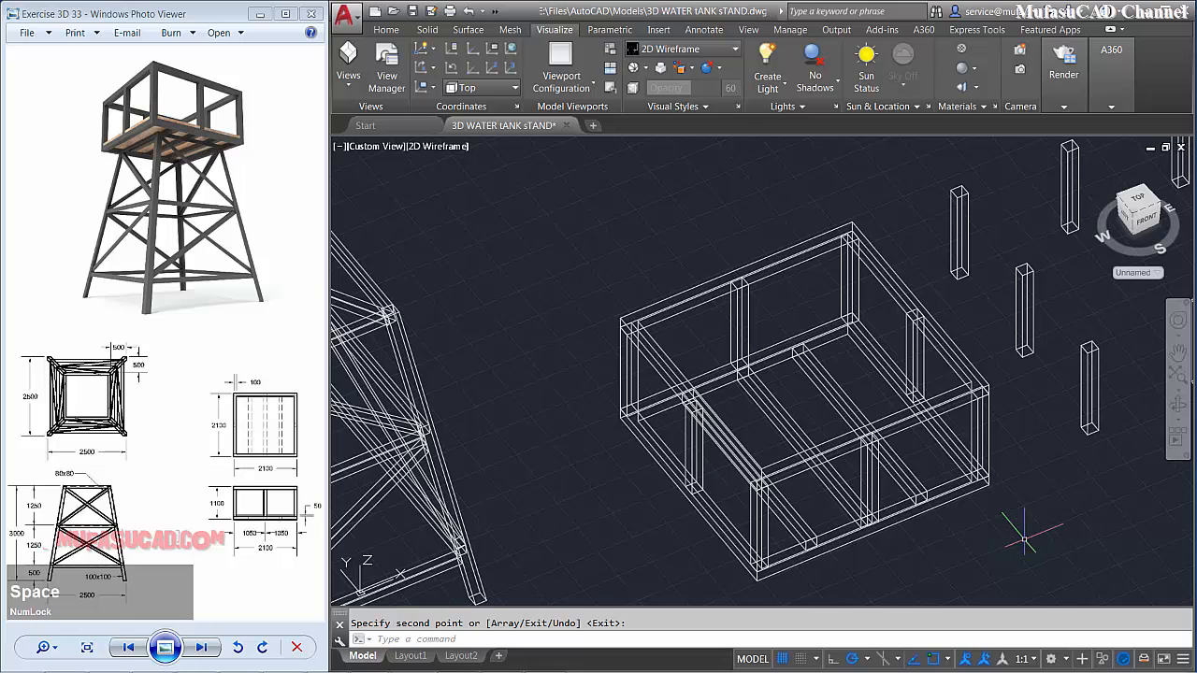
middle_drag(1025, 539, 1008, 526)
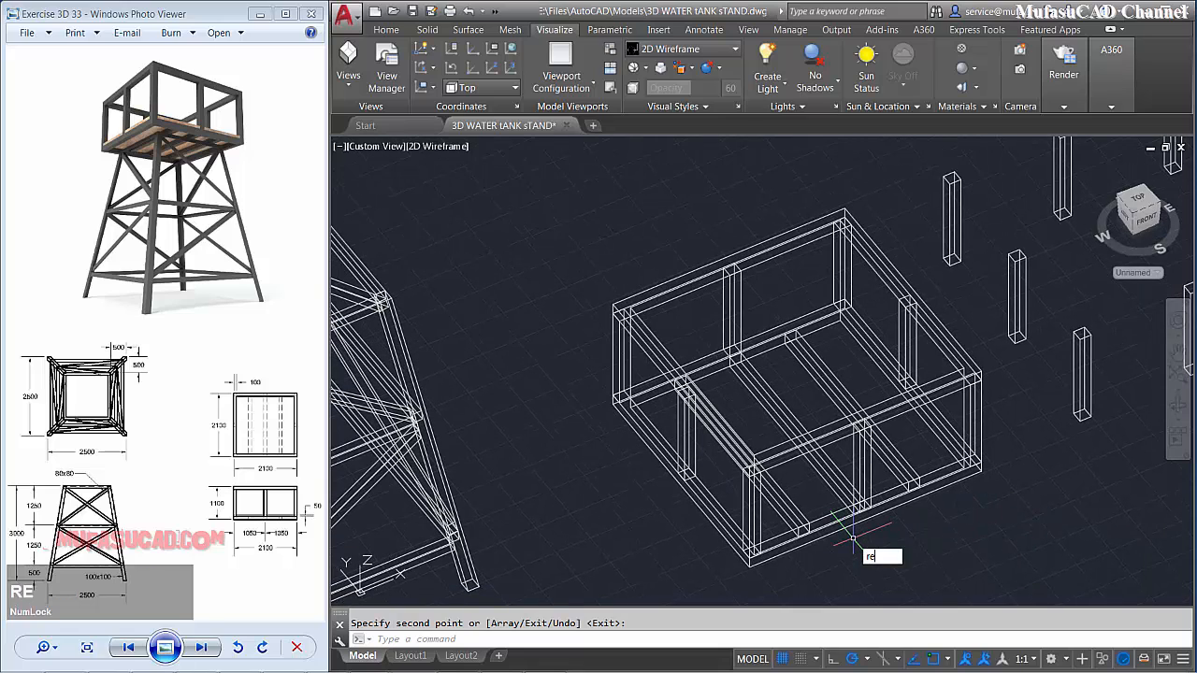
- Draw a rectangle across the base of the platform frame, from its rear-left outer corner to its front-right outer corner
text(rec)
key(space)
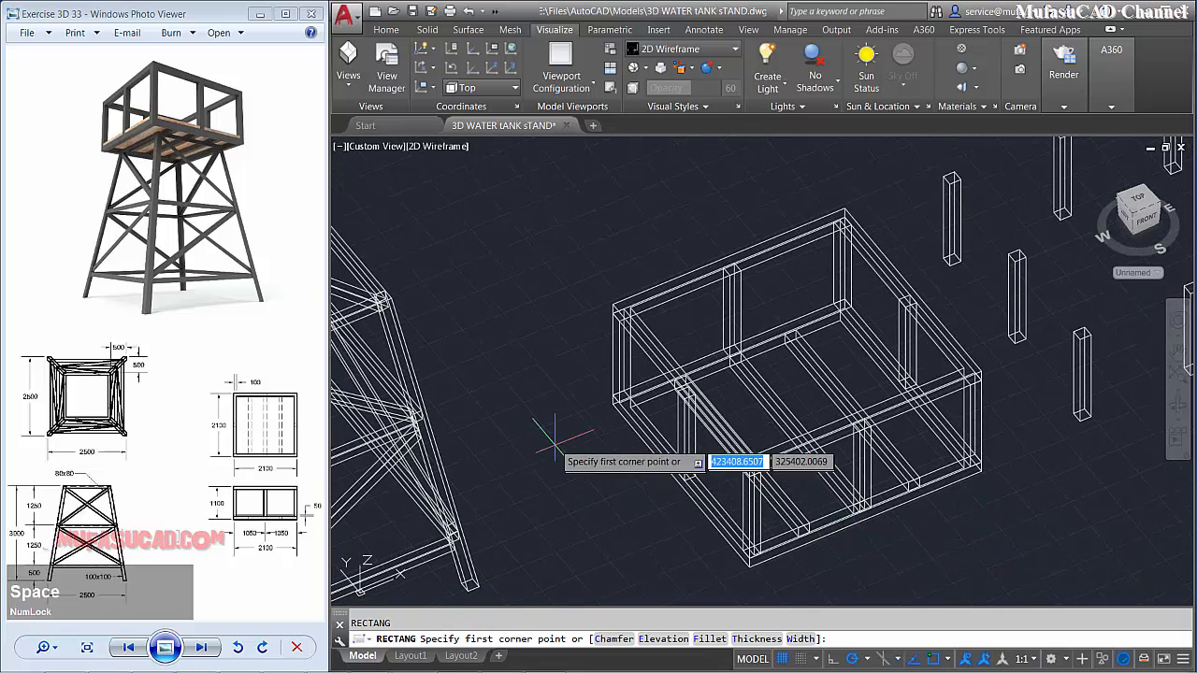
click(612, 396)
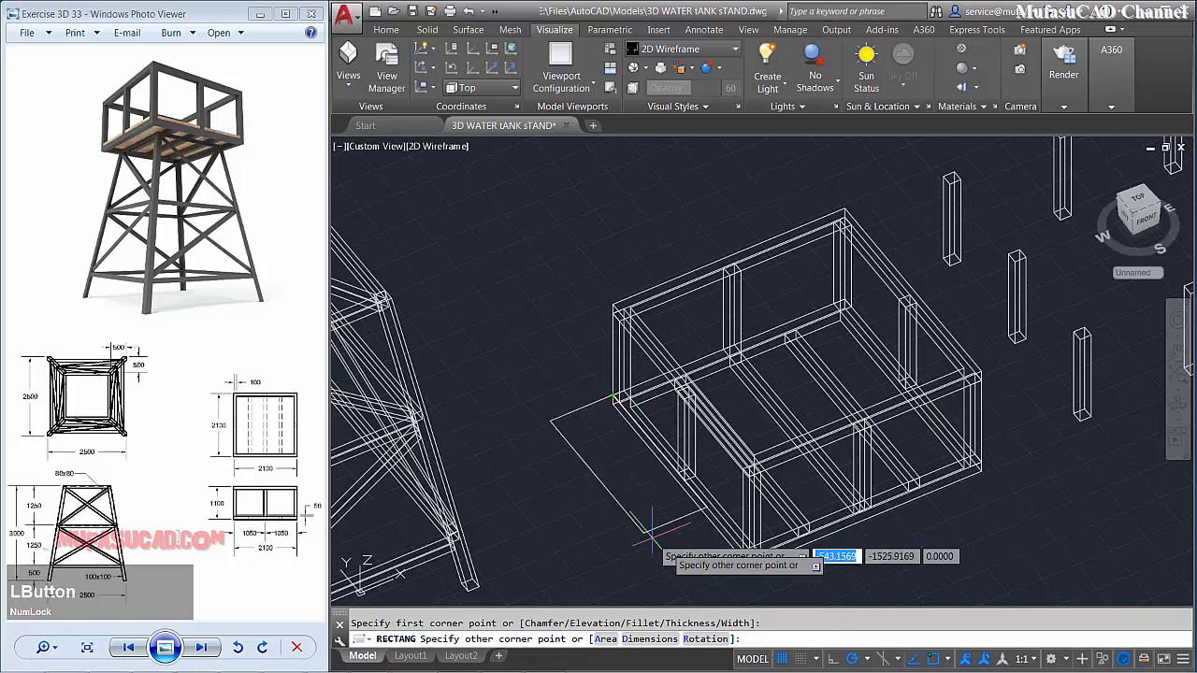
click(981, 464)
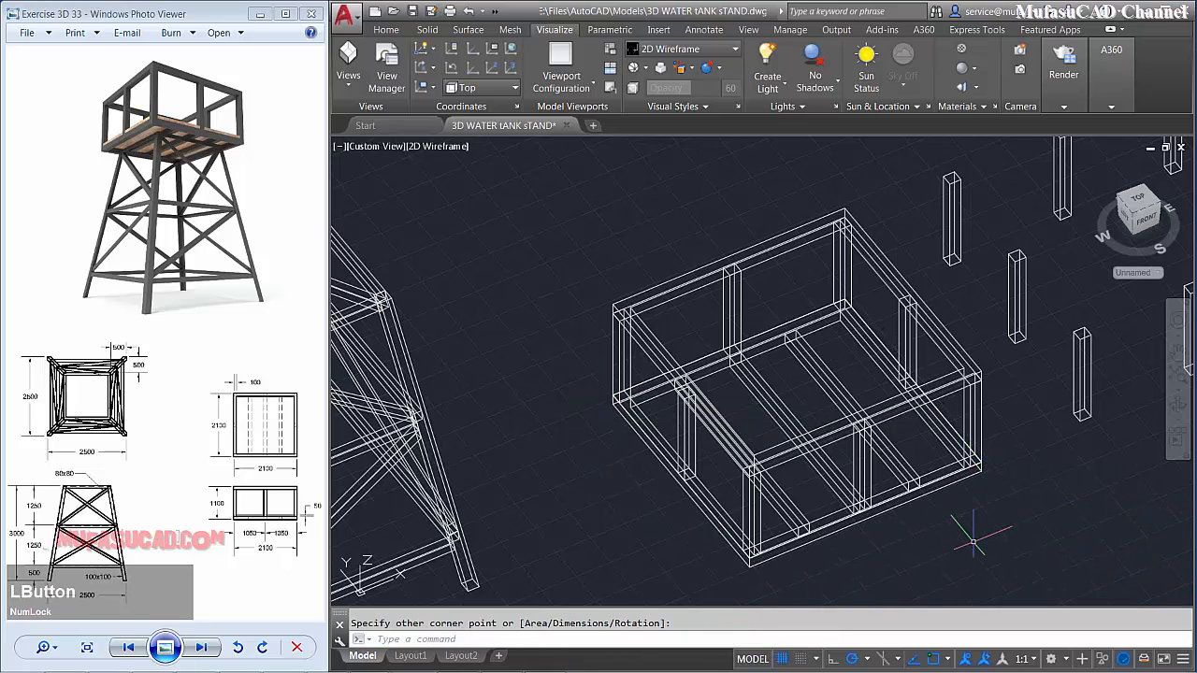
- Extrude the platform rectangle to a height of 50 to form the floor slab
key(space)
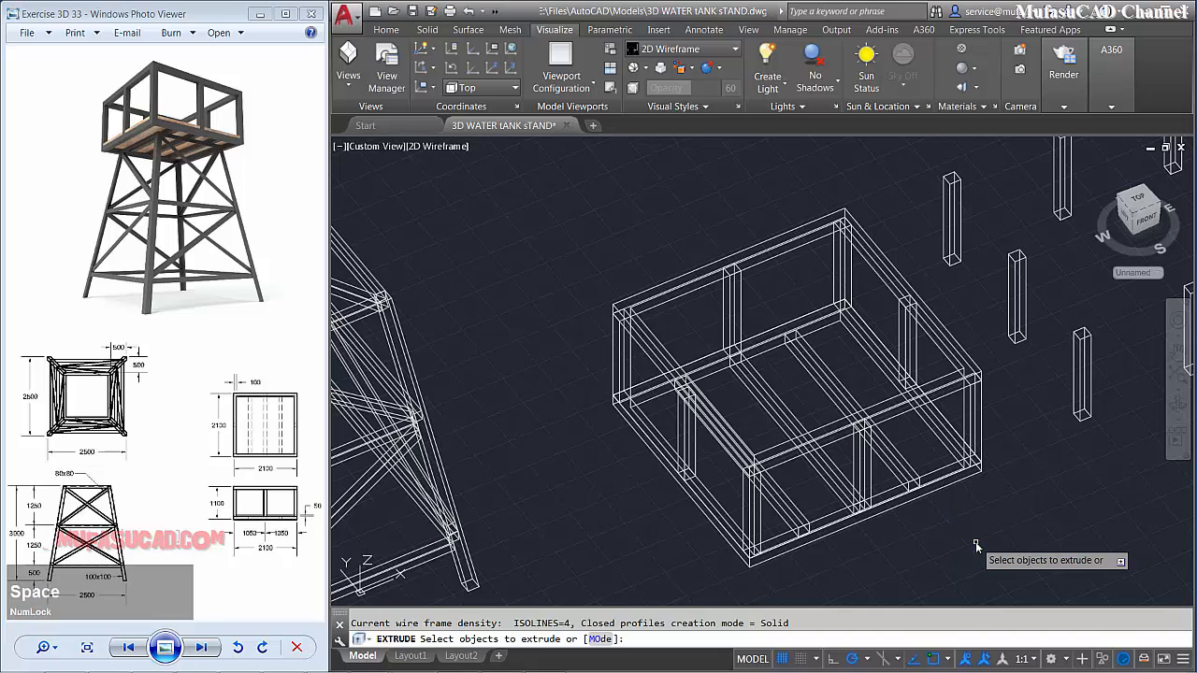
text(l)
key(space)
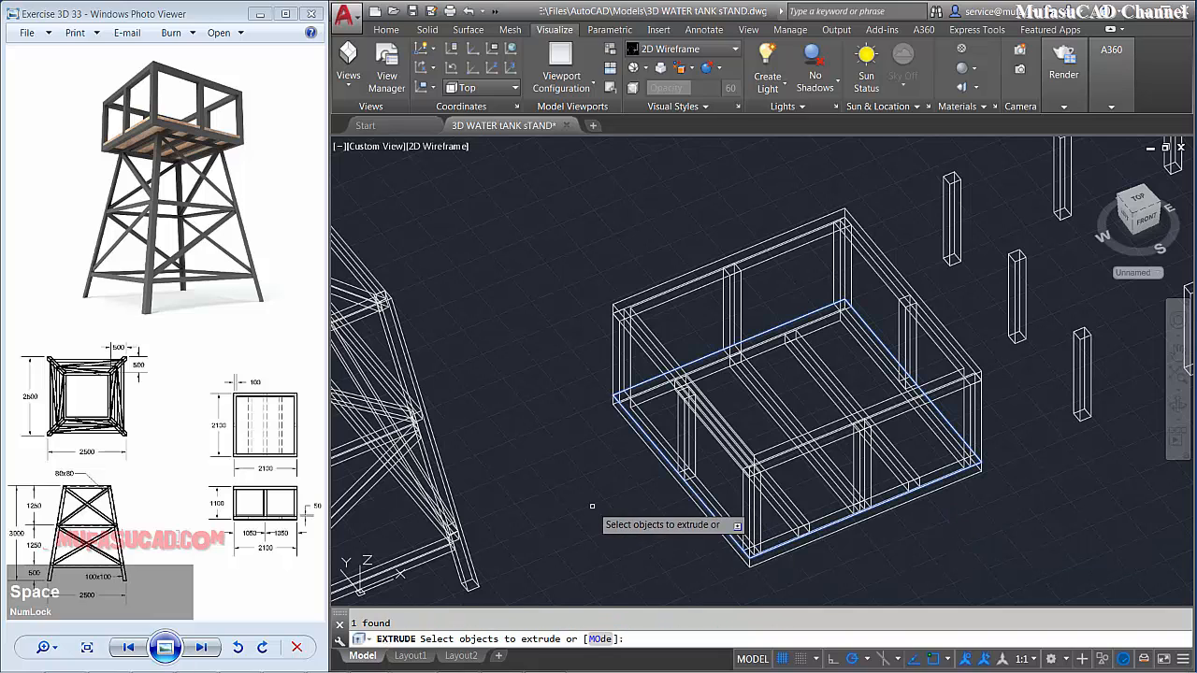
key(space)
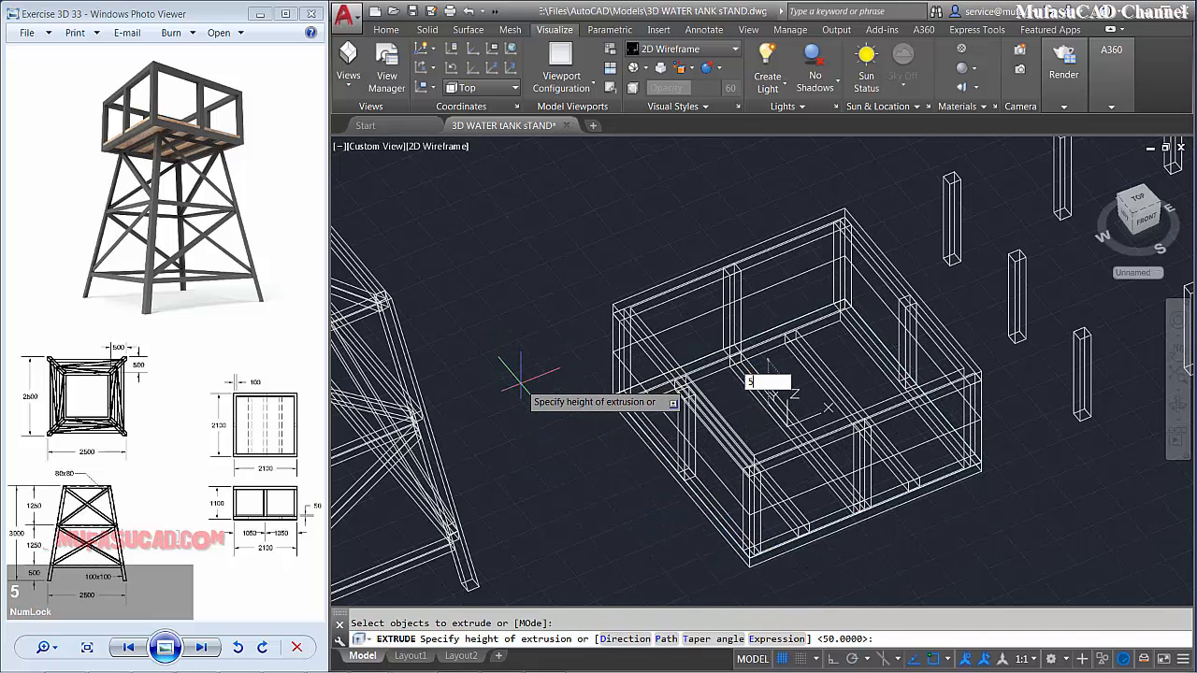
text(50)
key(space)
- Undo the previous subtraction, and subtract the eight original posts from the floor slab
key(ctrl+z)
text(su)
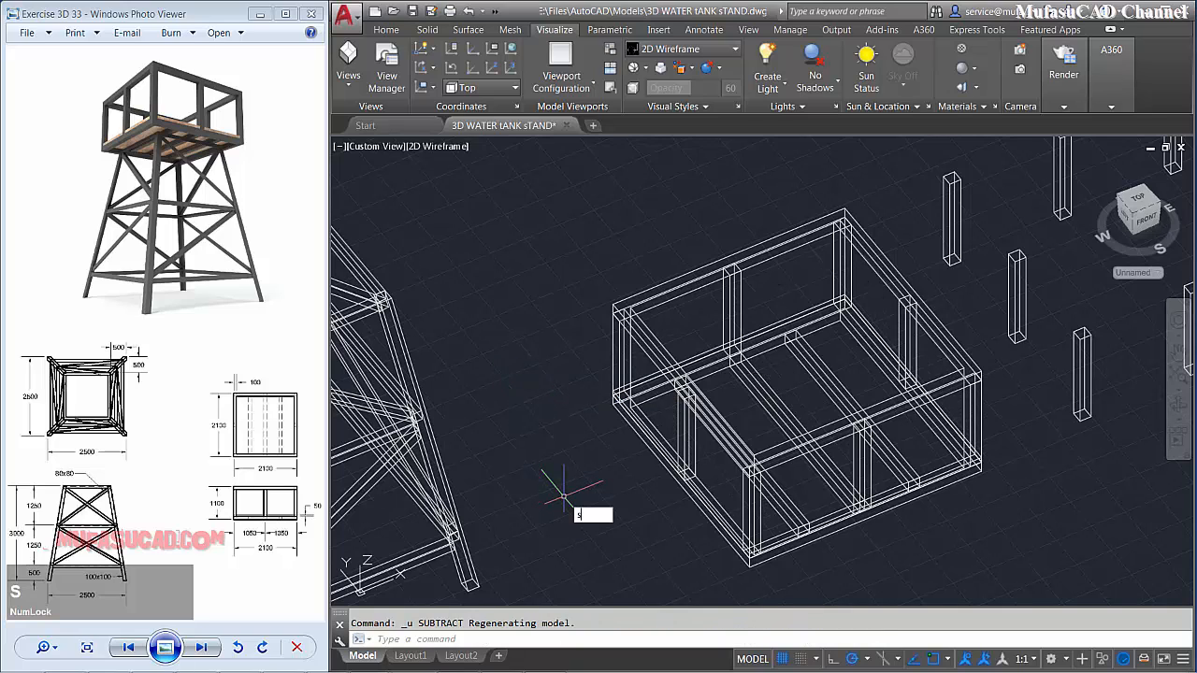
key(space)
text(l)
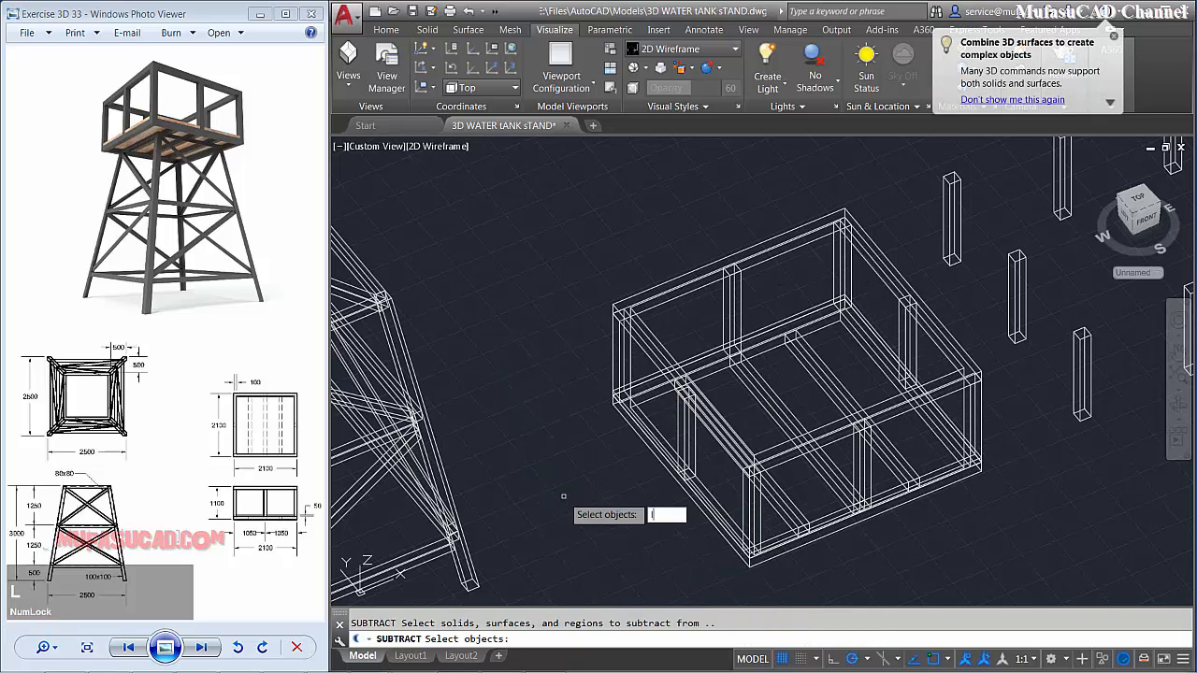
key(space)
key(space)
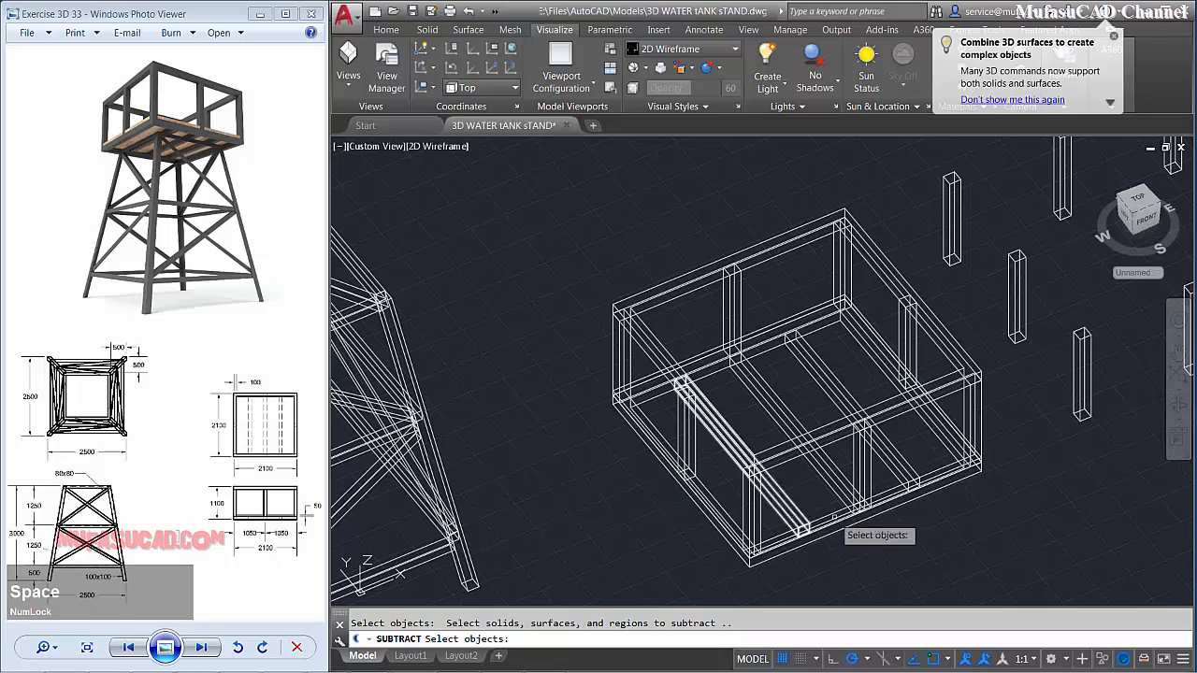
shift+middle_drag(834, 516, 958, 378)
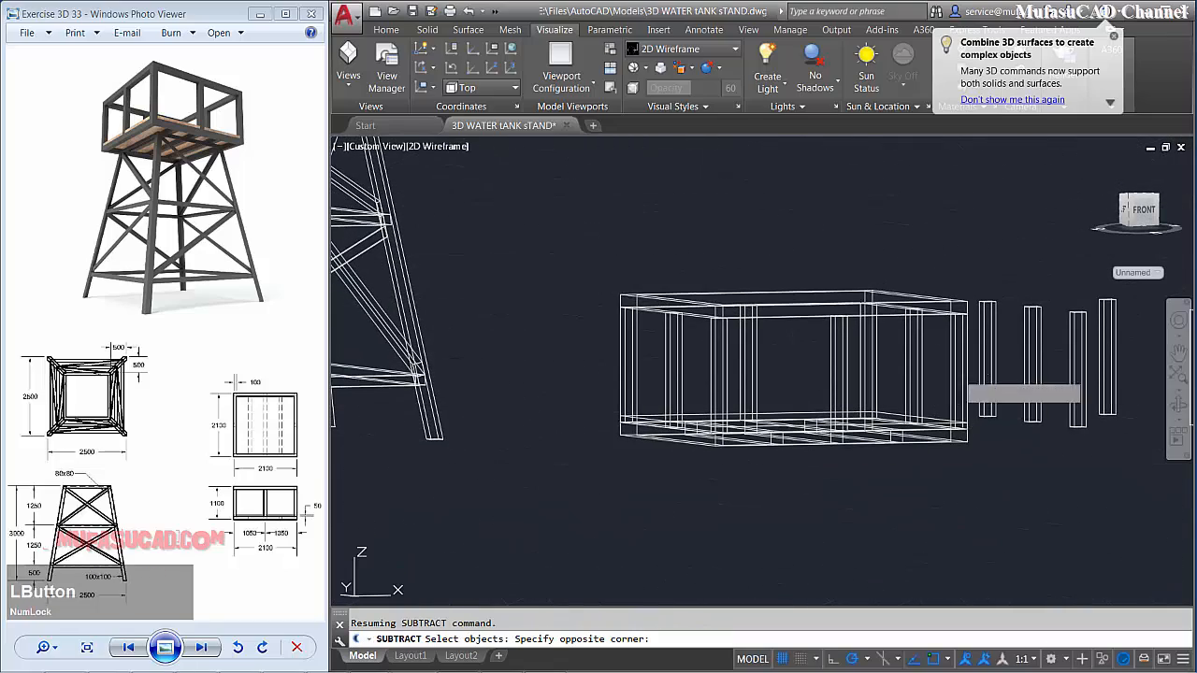
click(612, 394)
key(space)
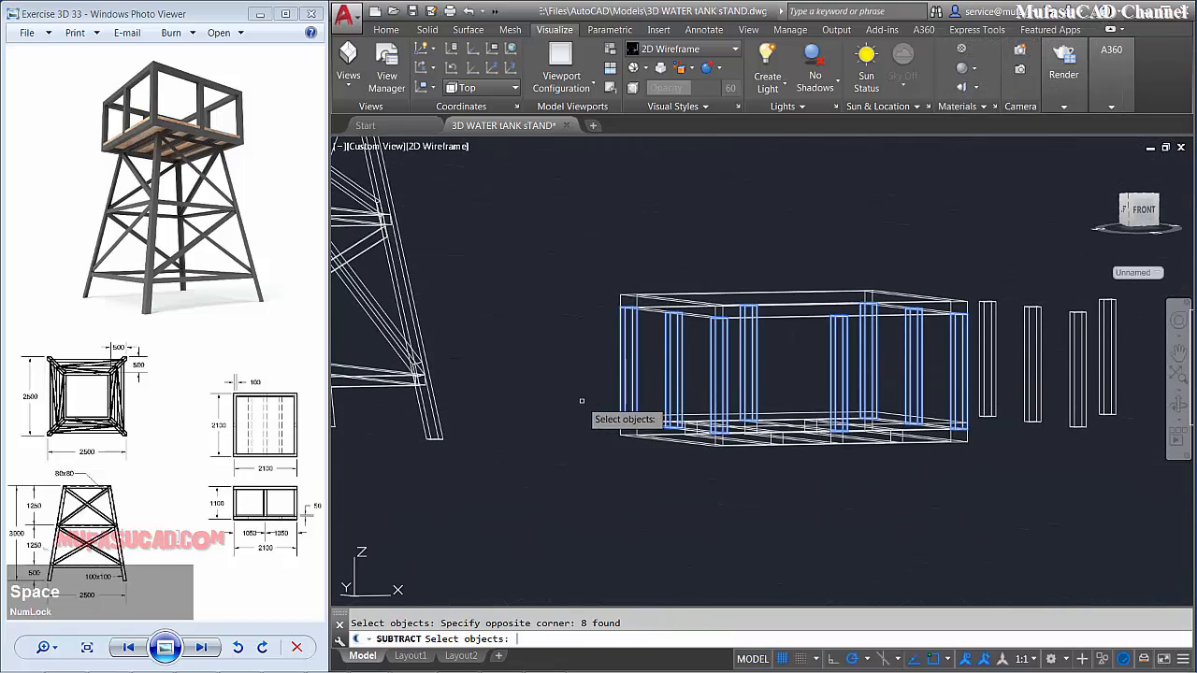
shift+middle_drag(581, 400, 841, 477)
scroll(860, 426, down, 3)
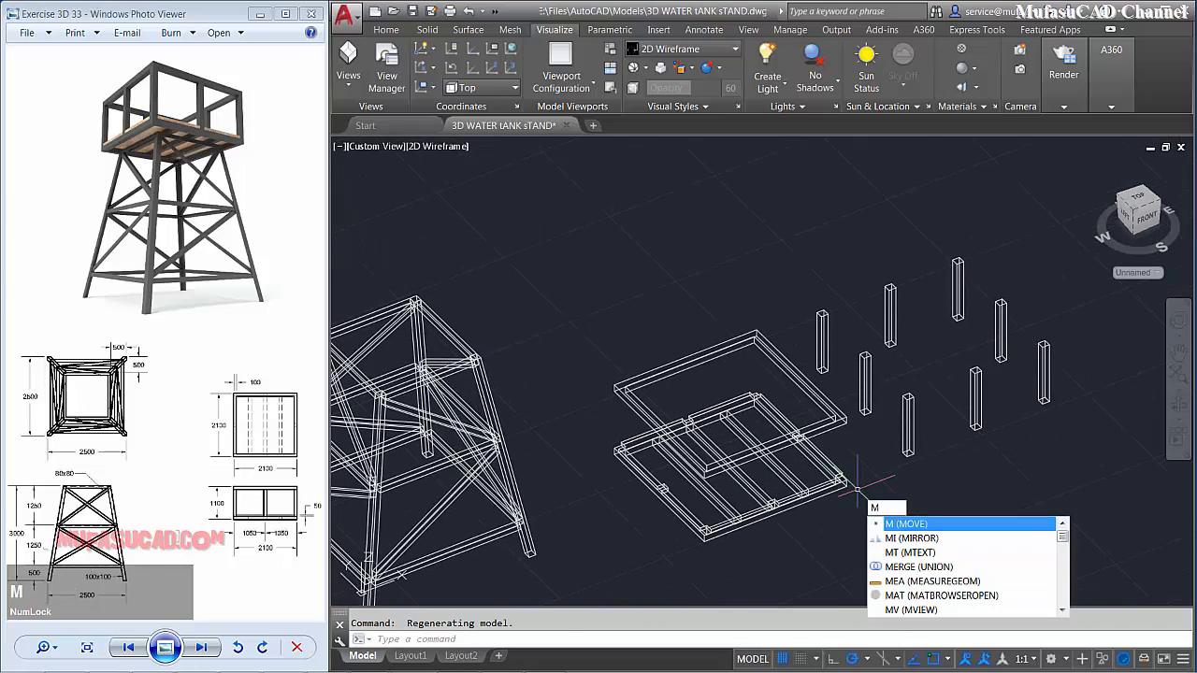
- Move the eight copied posts 3000 back along the X axis into the platform frame
key(space)
click(1040, 246)
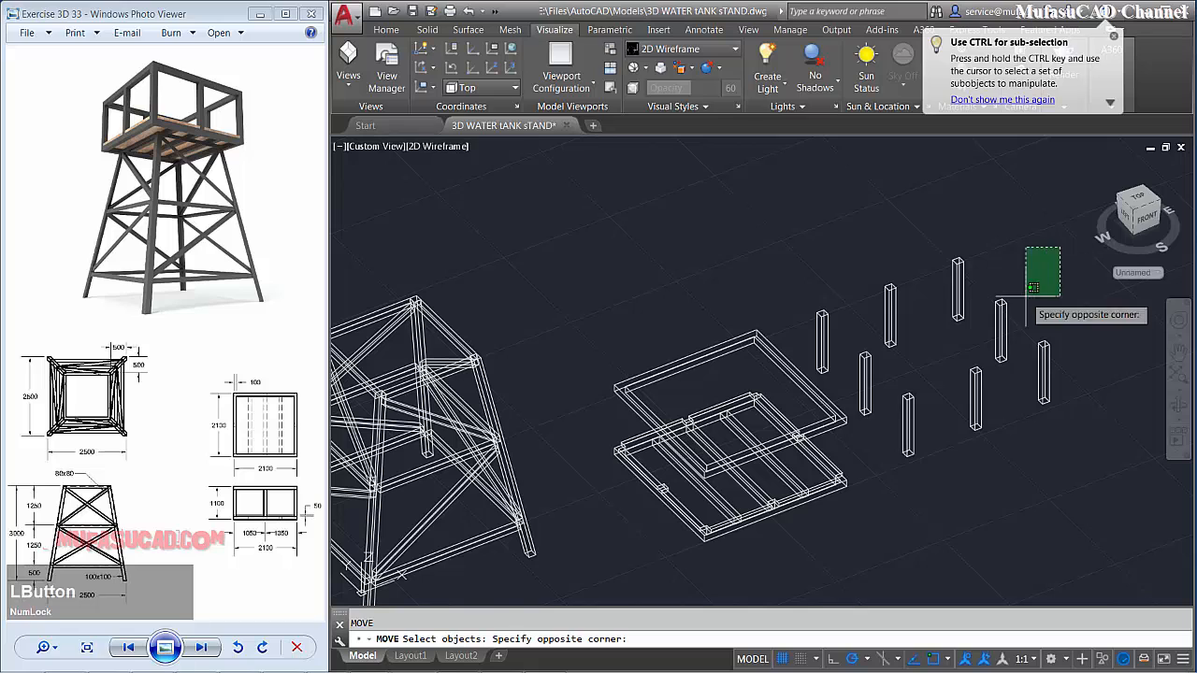
click(875, 411)
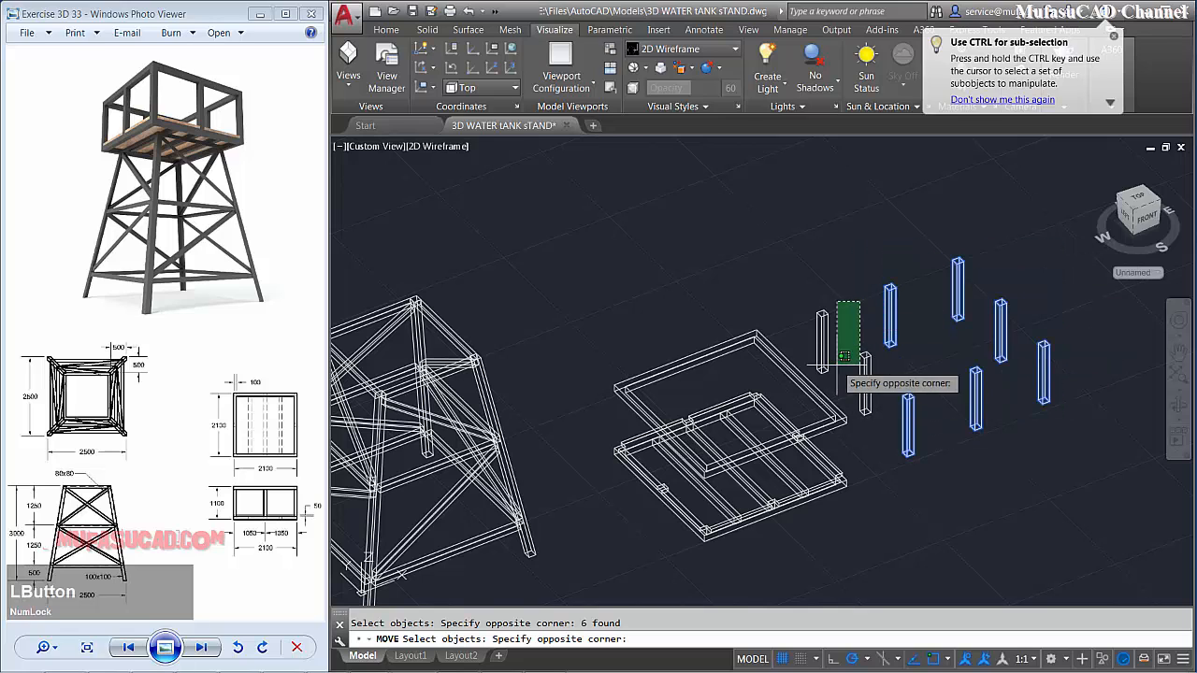
key(space)
click(943, 497)
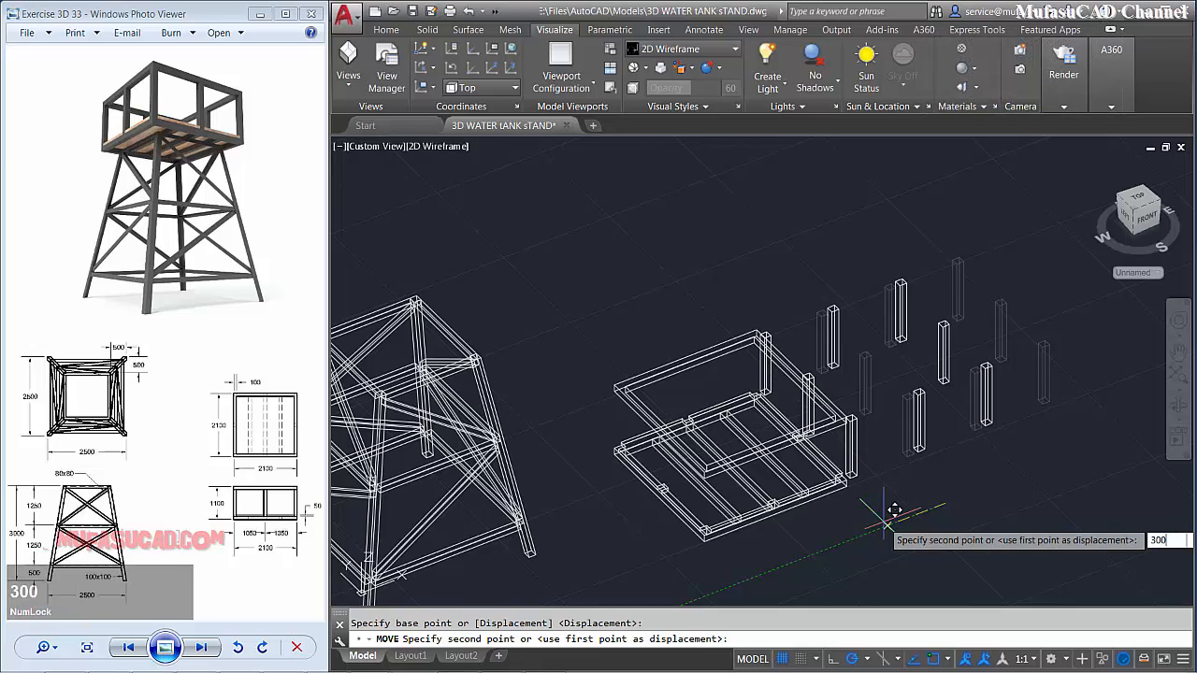
text(3000)
key(space)
- Move the whole platform onto the tower, matching its bottom front edge midpoint to the midpoint of the tower's top front beam
mouse_move(776, 530)
shift+middle_down()
mouse_move(795, 467)
mouse_move(780, 528)
shift+middle_up()
middle_drag(724, 500, 828, 484)
click(956, 263)
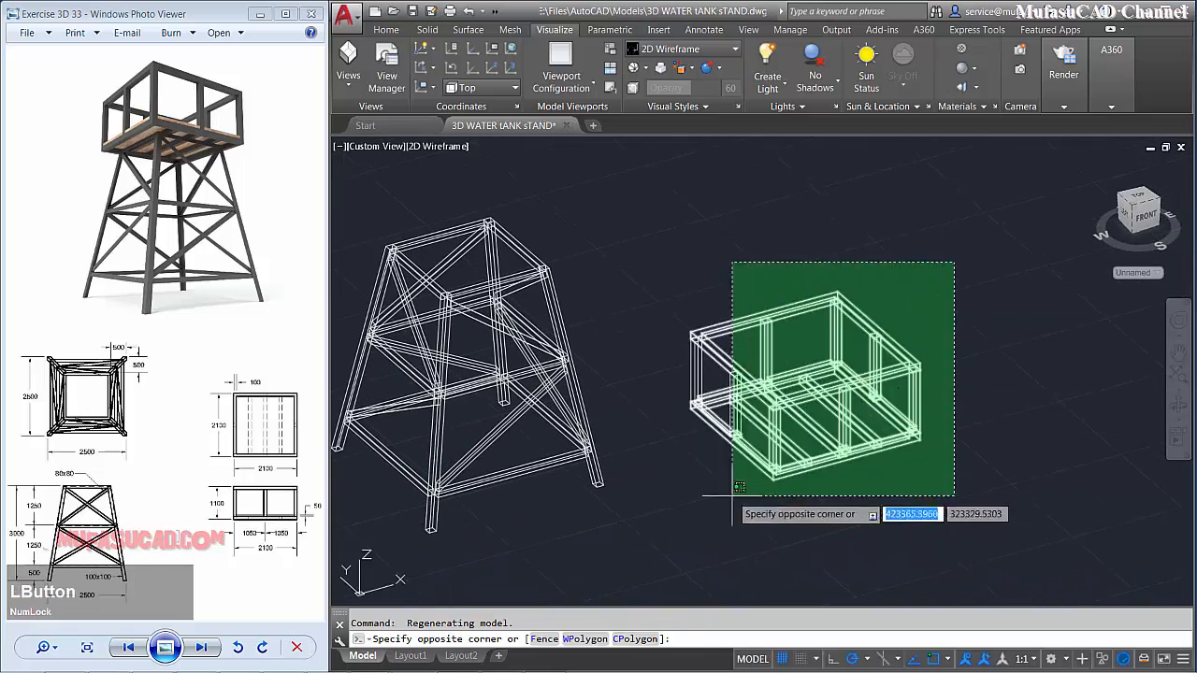
click(643, 535)
text(m)
key(Return)
scroll(912, 505, up, 5)
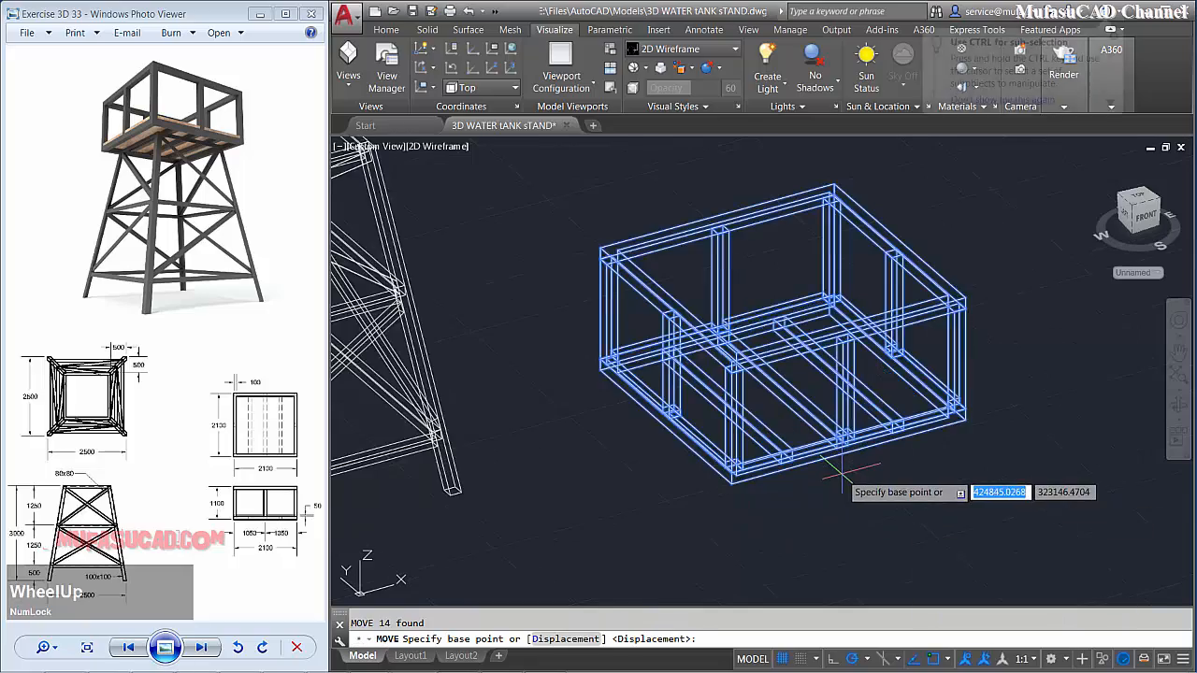
click(850, 437)
scroll(721, 479, down, 3)
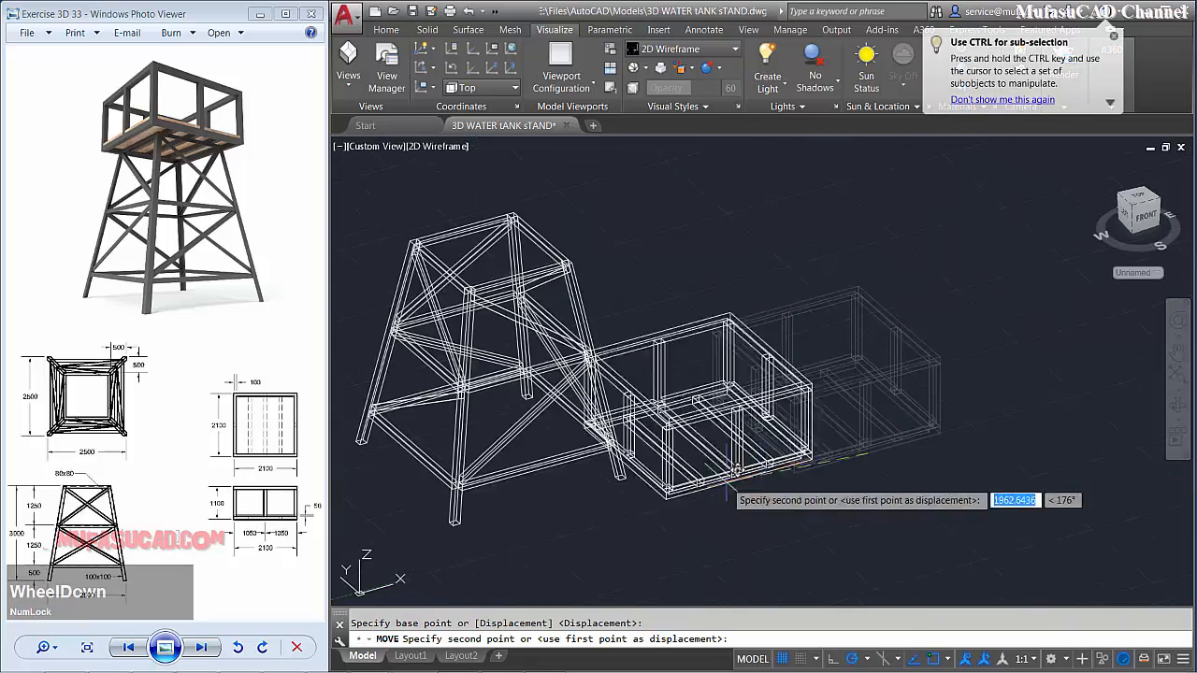
middle_drag(721, 478, 833, 440)
scroll(685, 276, up, 4)
shift+middle_drag(783, 345, 816, 344)
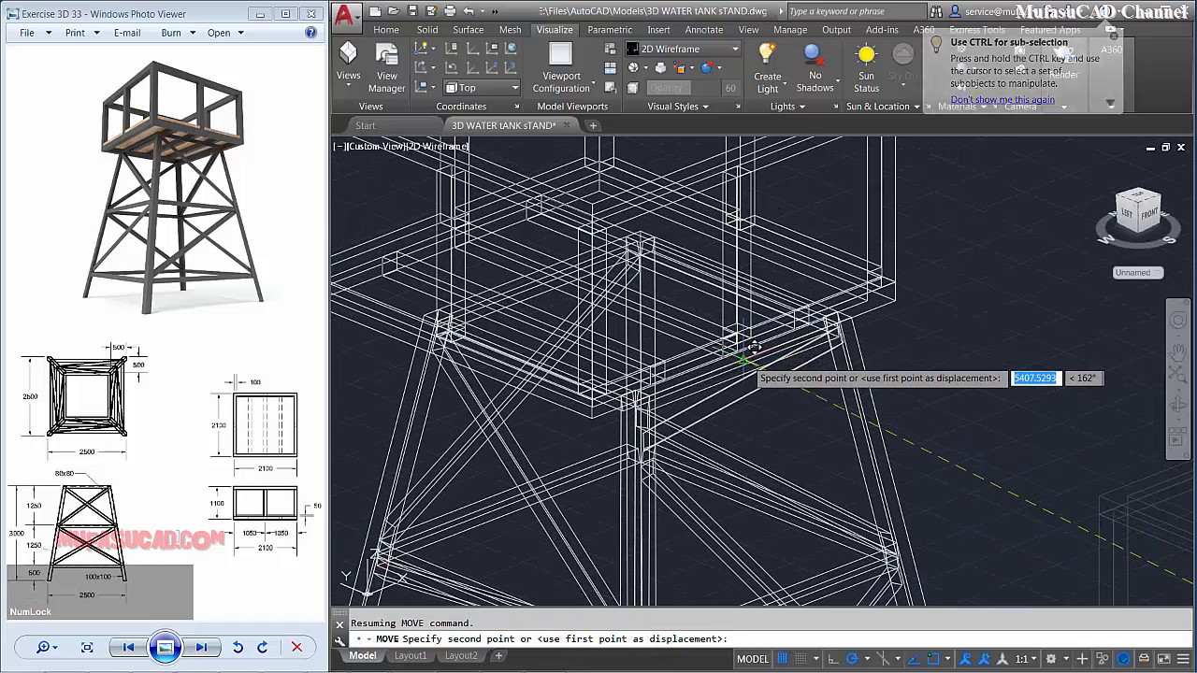
click(753, 357)
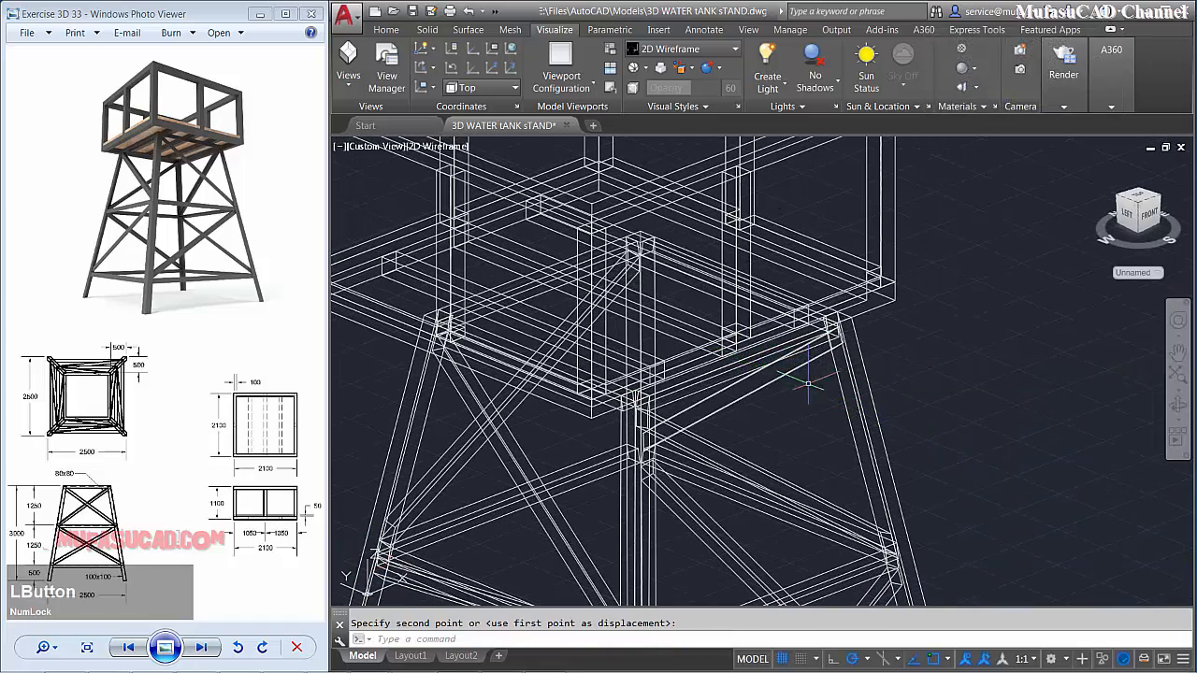
- In the Left view, move the platform 300 horizontally toward the front to centre it over the tower legs
click(377, 149)
click(412, 212)
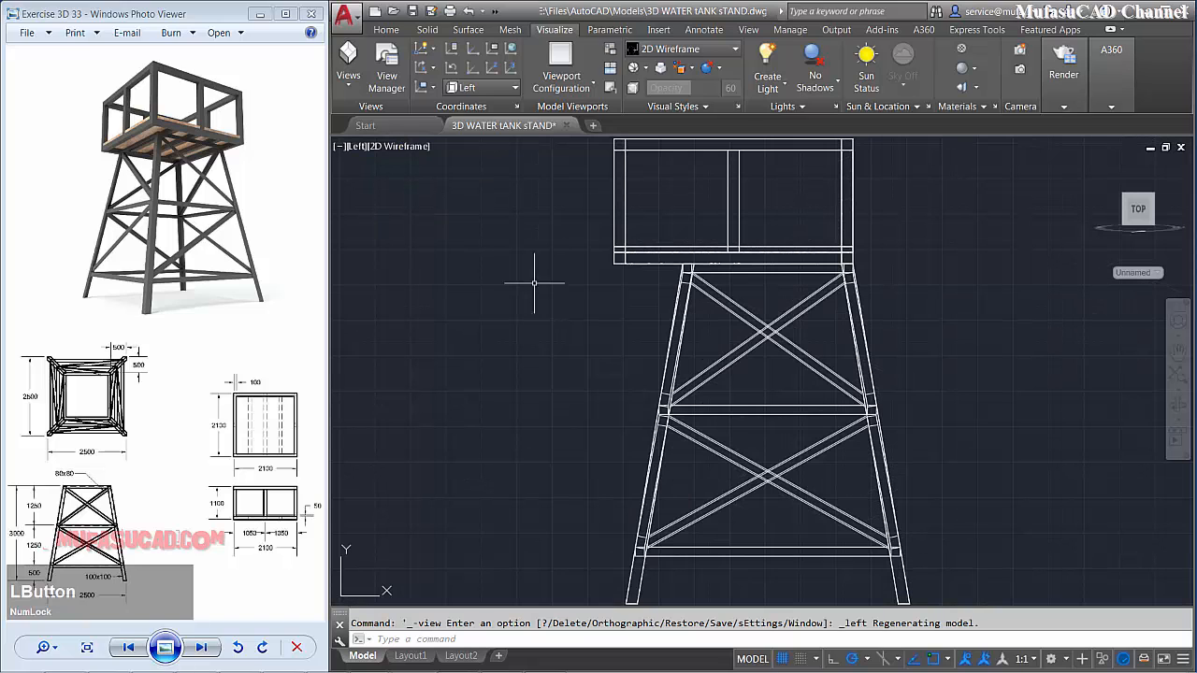
text(m)
key(space)
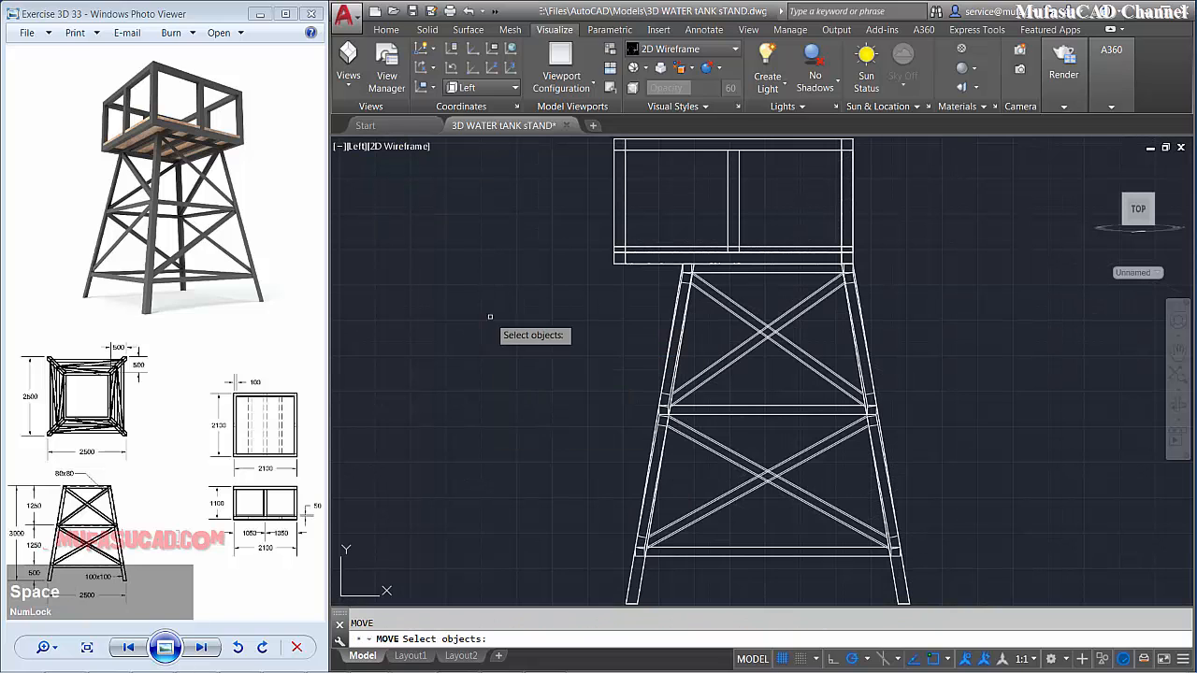
middle_drag(495, 325, 486, 396)
click(917, 172)
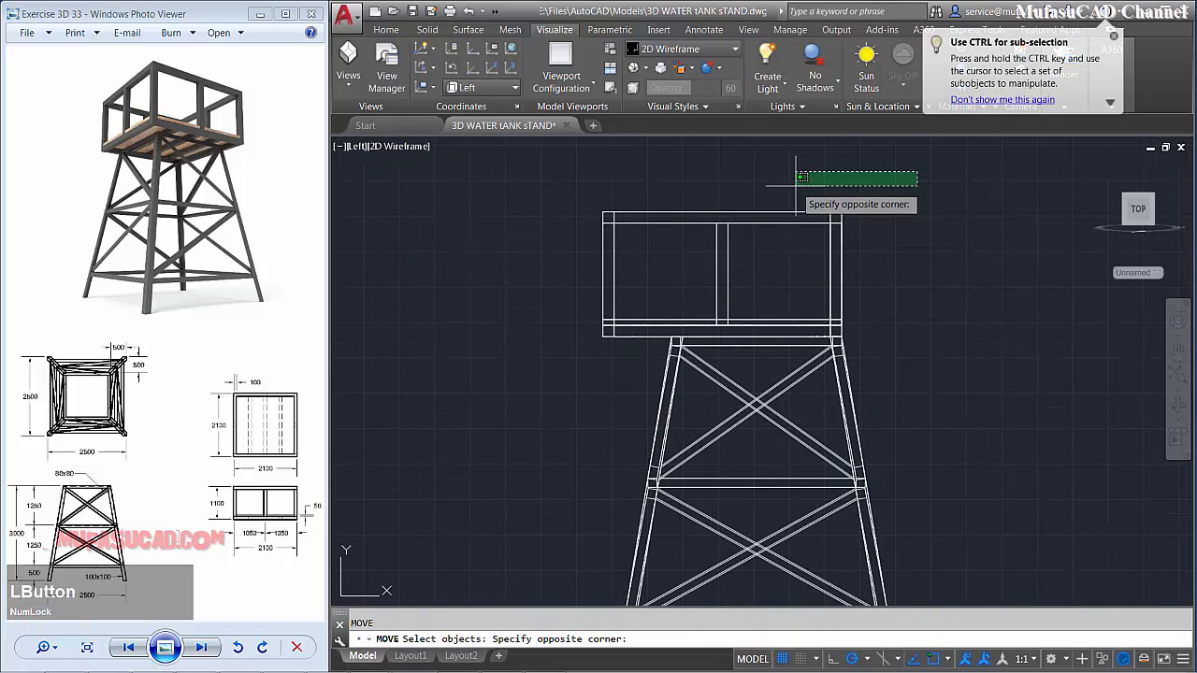
click(540, 347)
key(space)
click(413, 407)
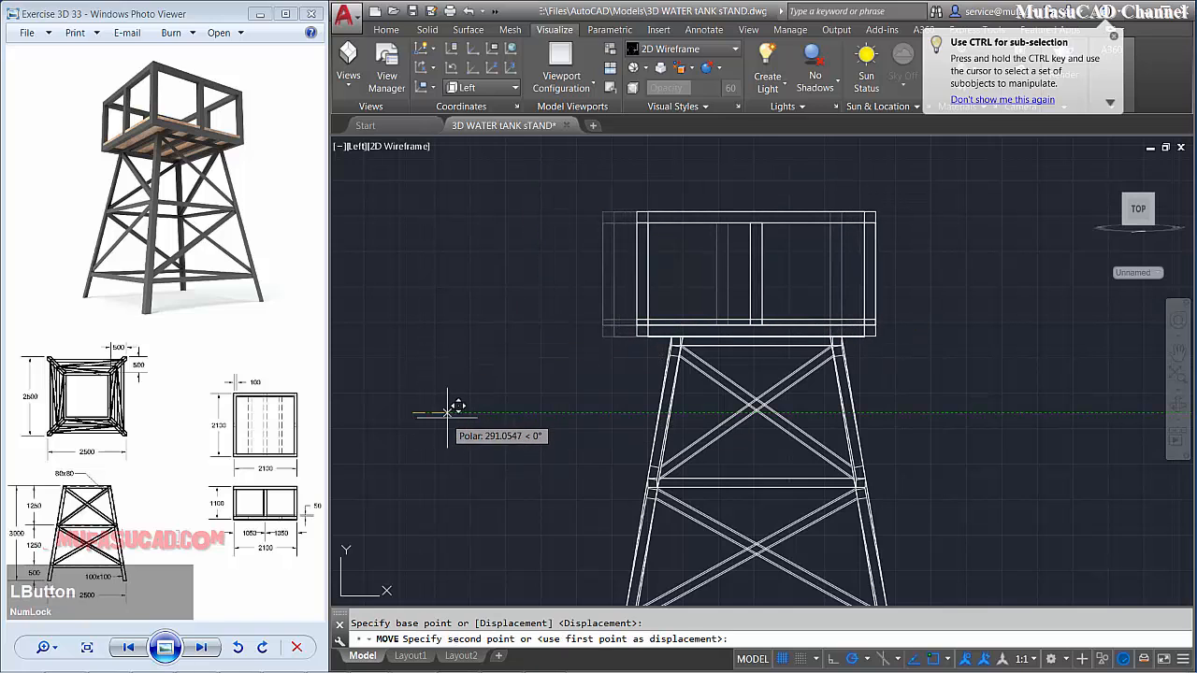
text(3)
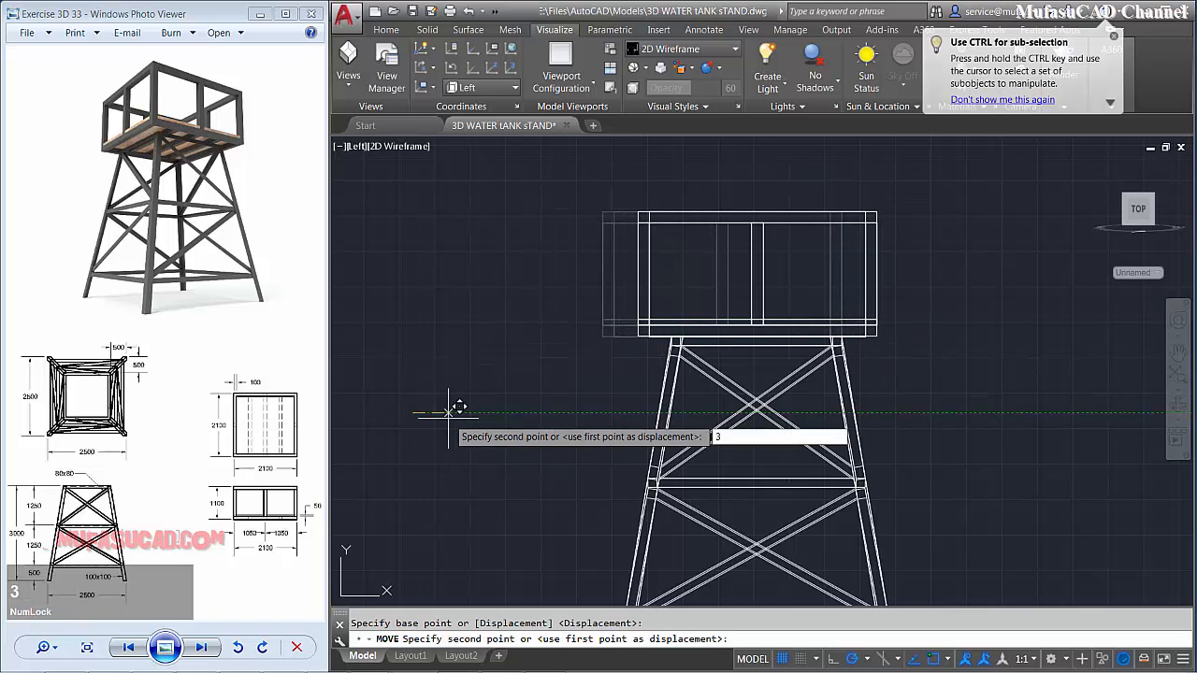
text(00)
key(space)
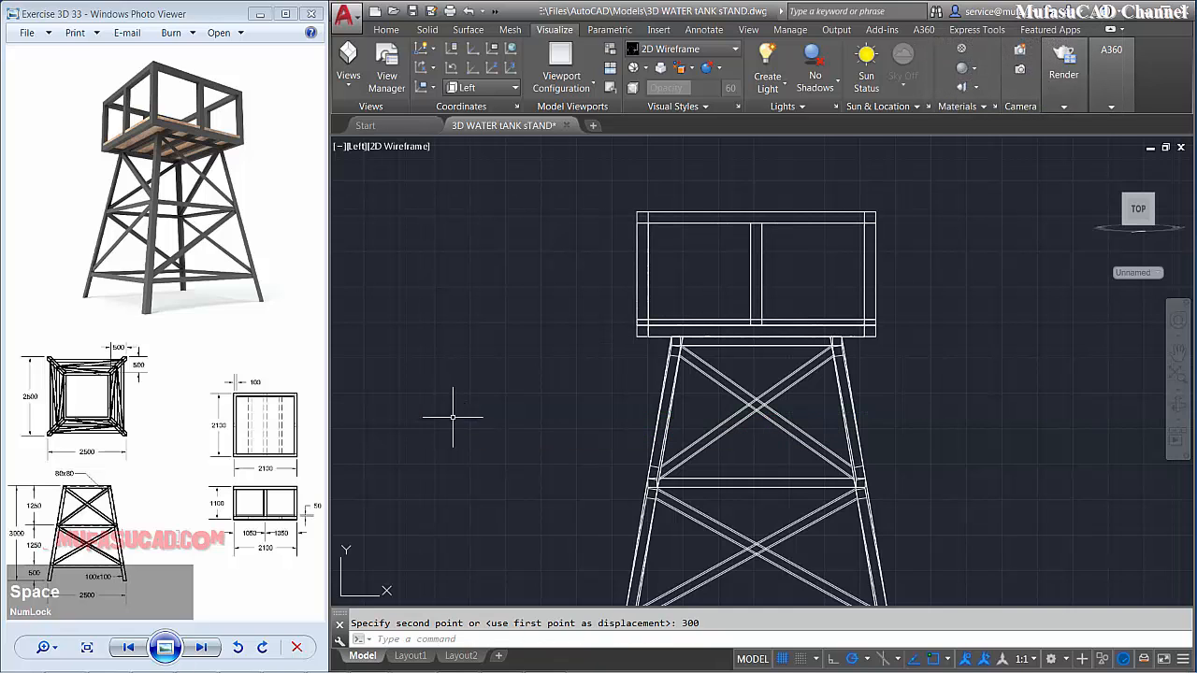
- Inspect the assembled stand in 3D with the Realistic visual style, and restore 2D Wireframe
middle_drag(702, 418, 702, 366)
scroll(679, 356, down, 2)
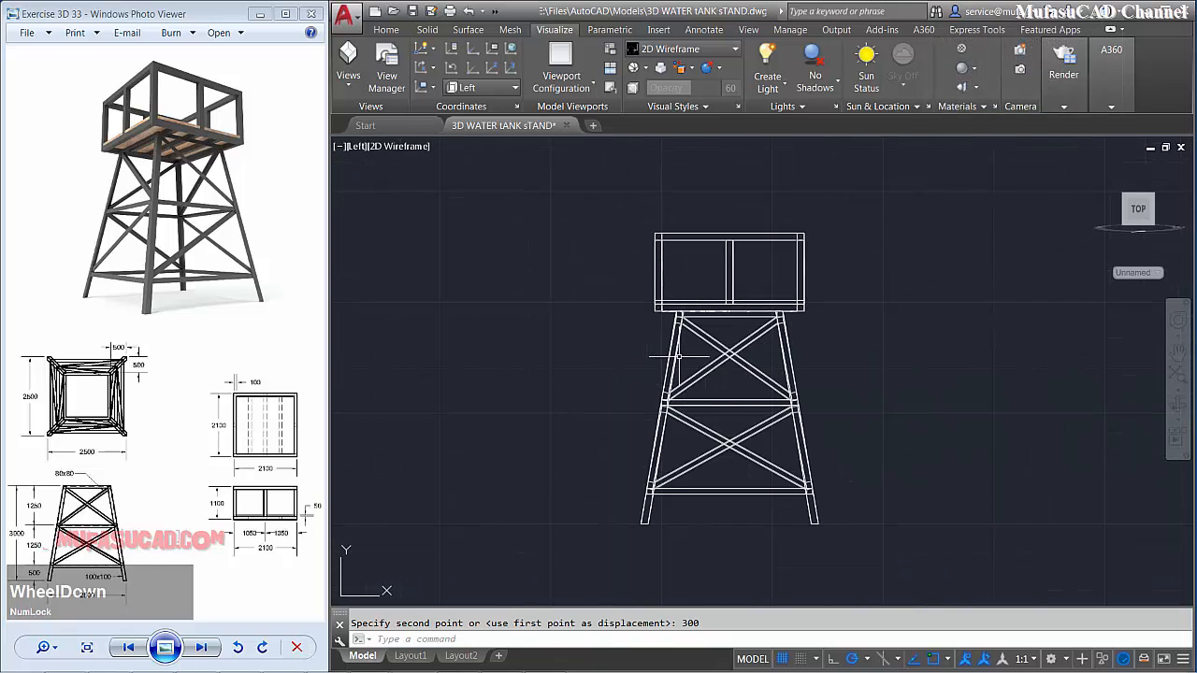
click(393, 146)
click(503, 247)
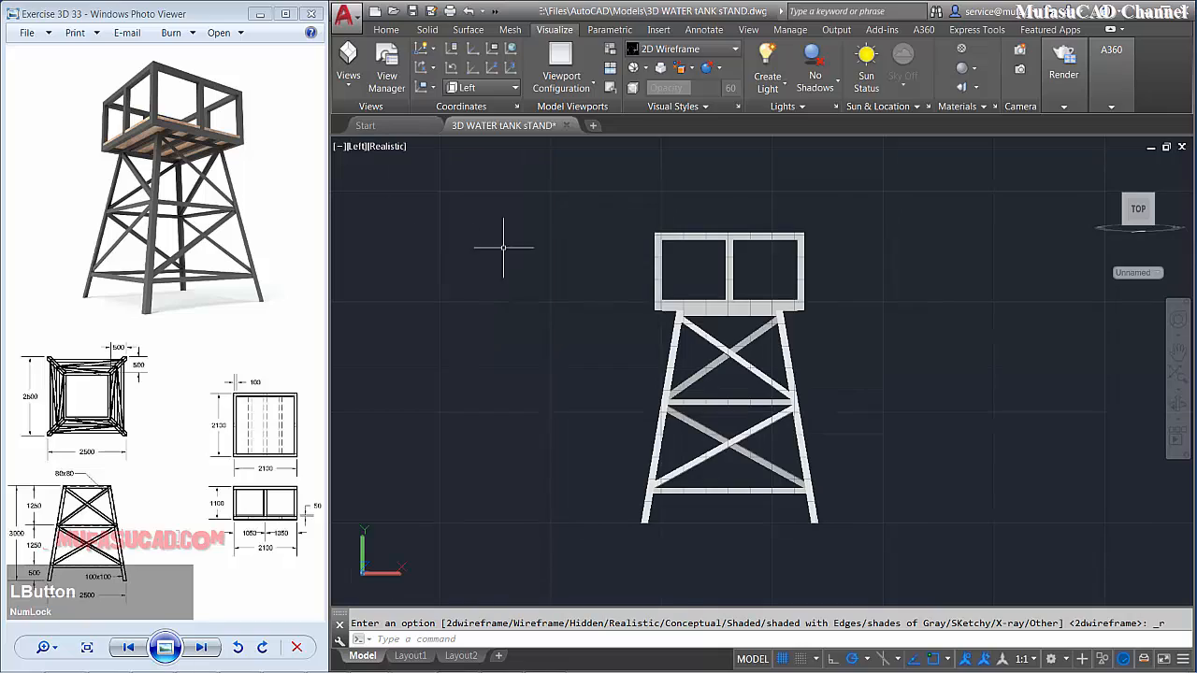
shift+middle_drag(830, 361, 640, 416)
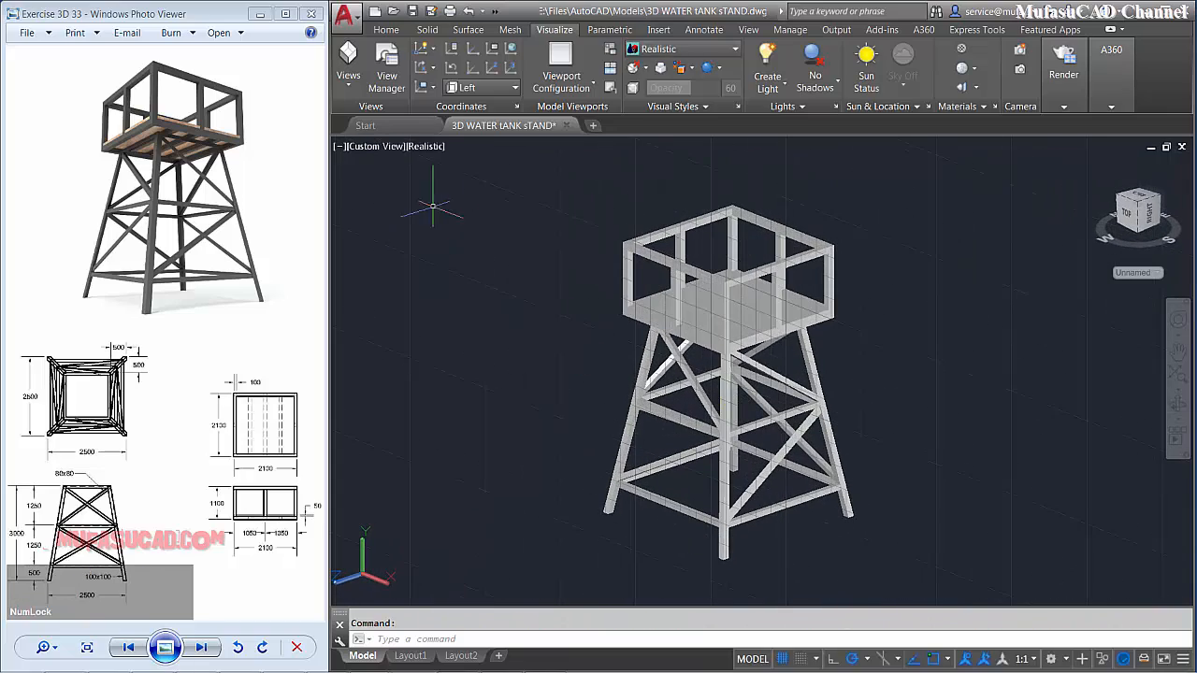
click(426, 147)
click(473, 183)
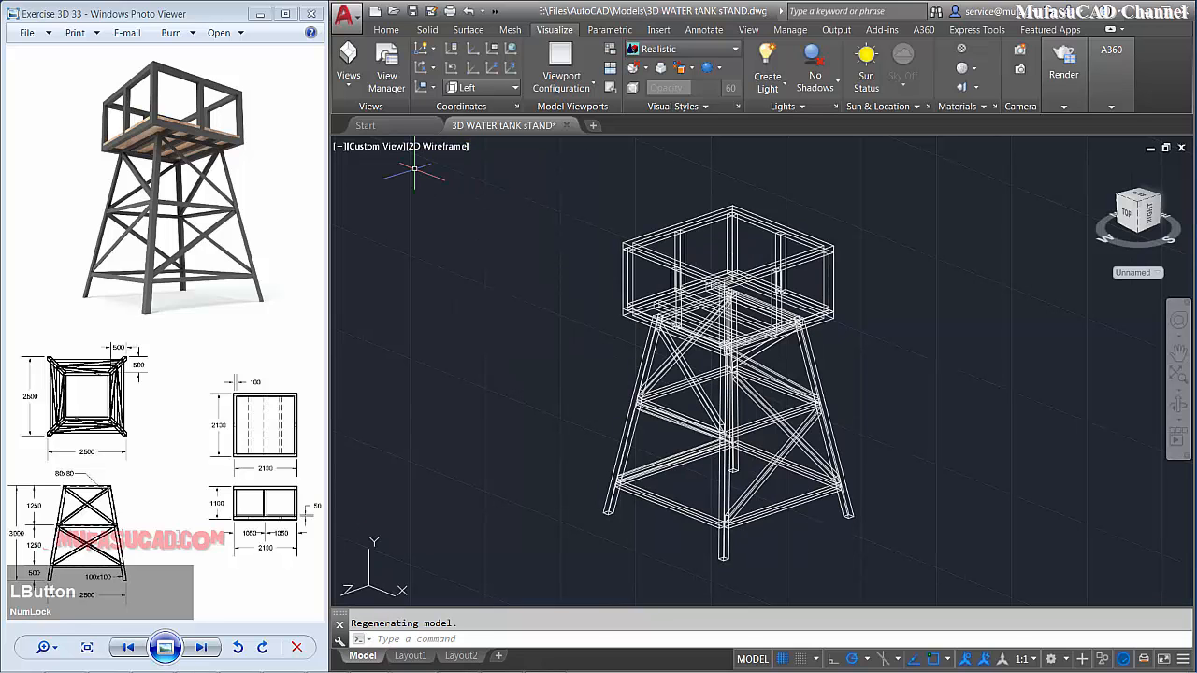
- In the Top view, draw a large rectangular planar surface as ground extending well beyond the stand on all sides
click(357, 147)
click(383, 182)
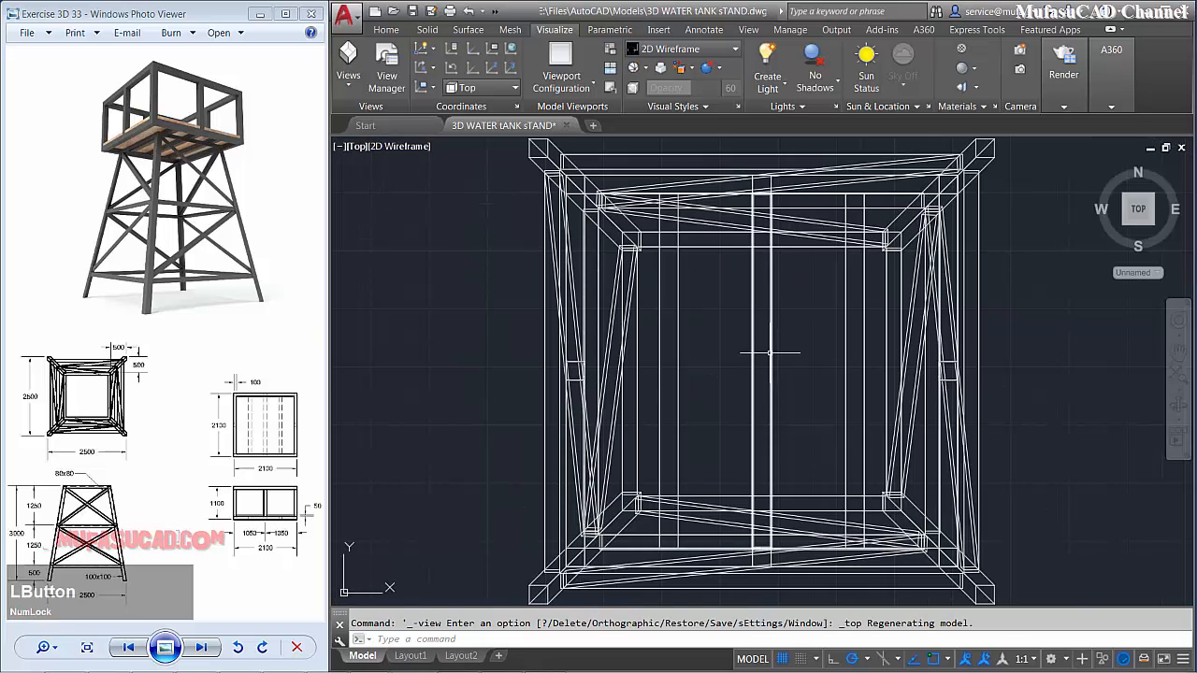
scroll(762, 360, down, 5)
middle_drag(762, 360, 729, 393)
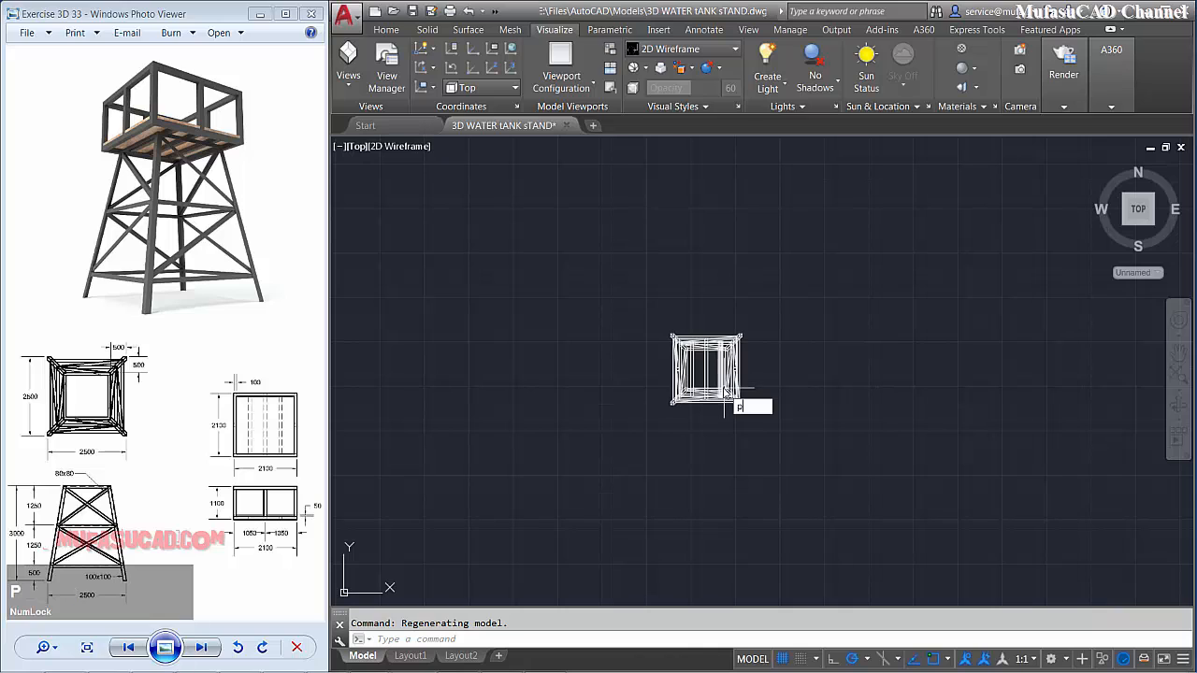
text(a)
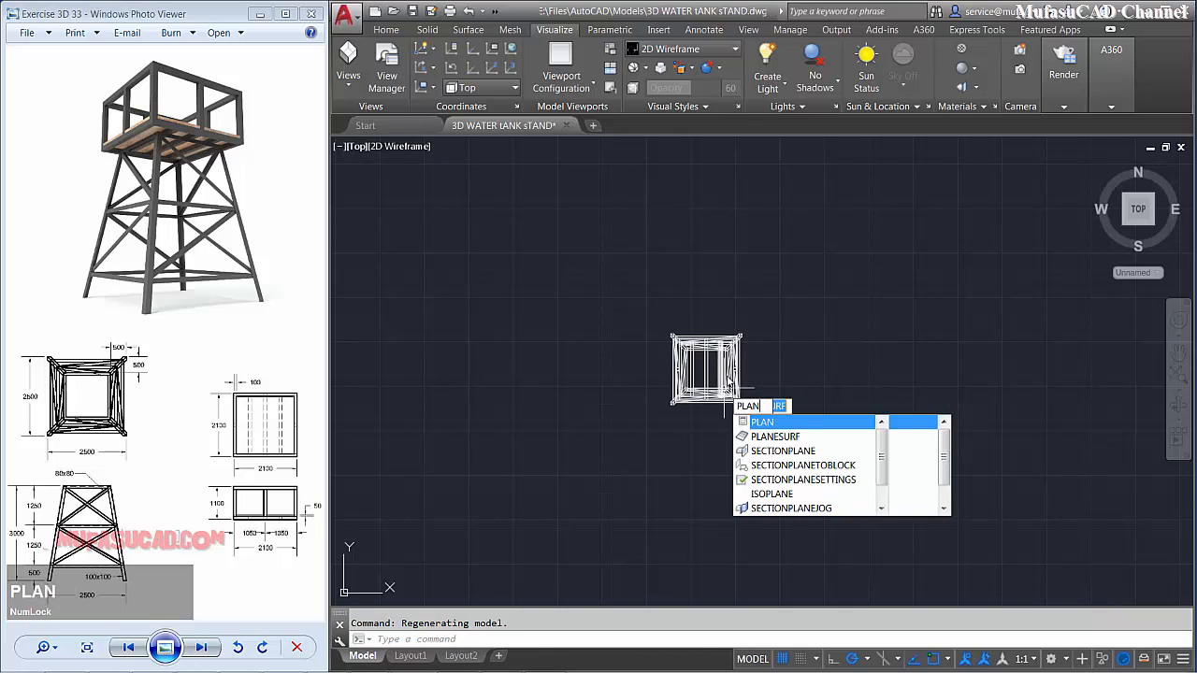
click(770, 436)
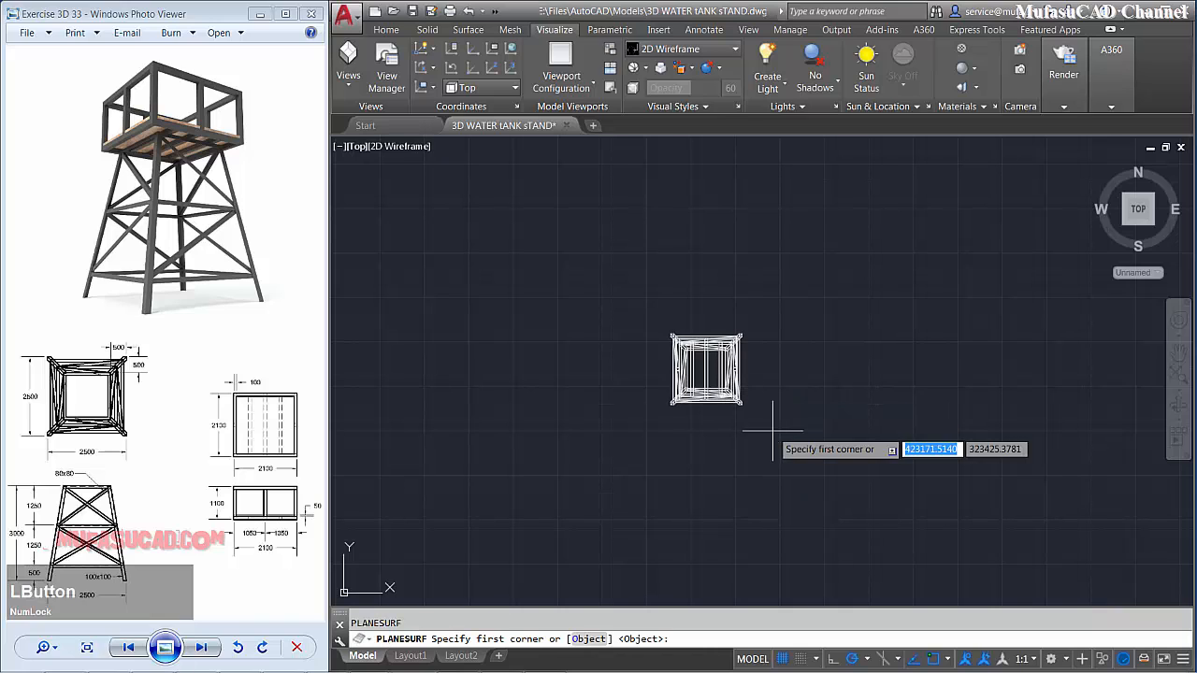
click(530, 210)
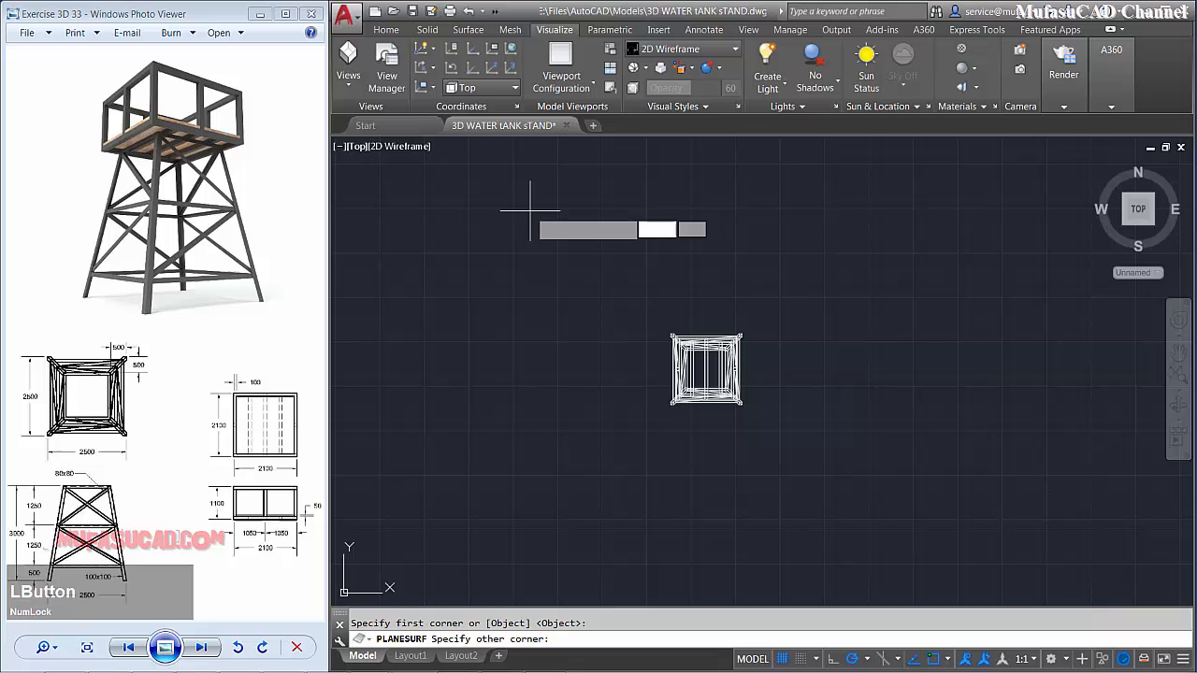
click(878, 522)
- Place a camera just outside the ground surface's lower-left corner in plan, aimed at the stand
middle_drag(736, 479, 748, 428)
text(CAM)
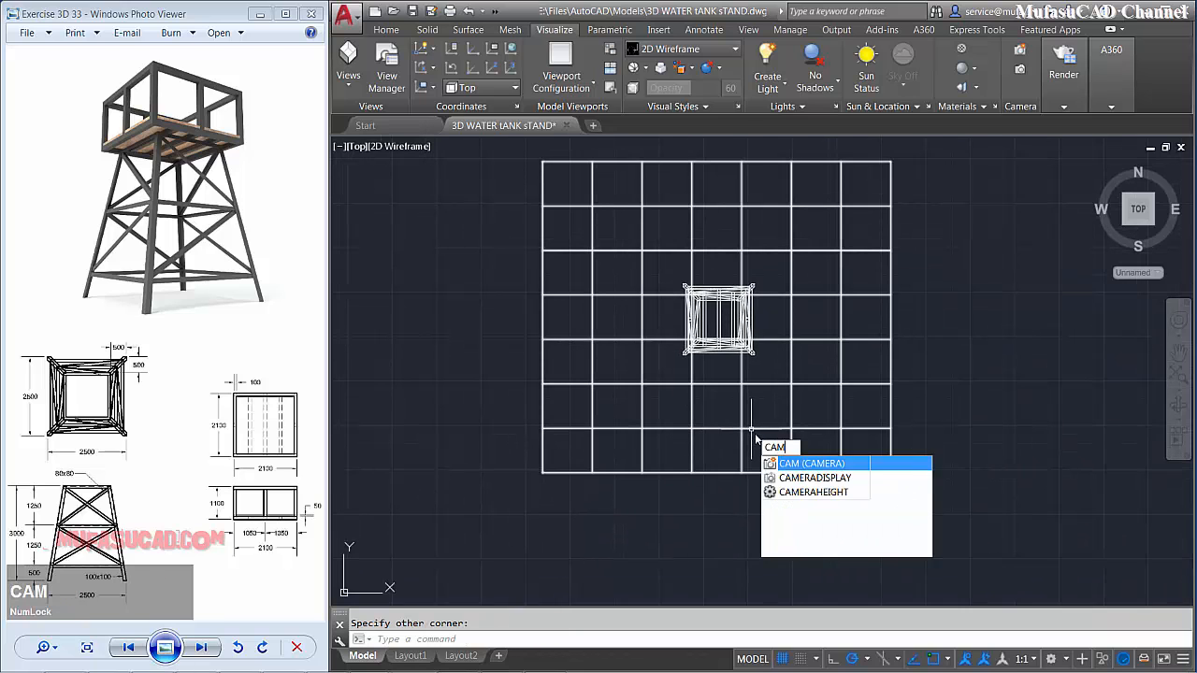
key(space)
click(525, 531)
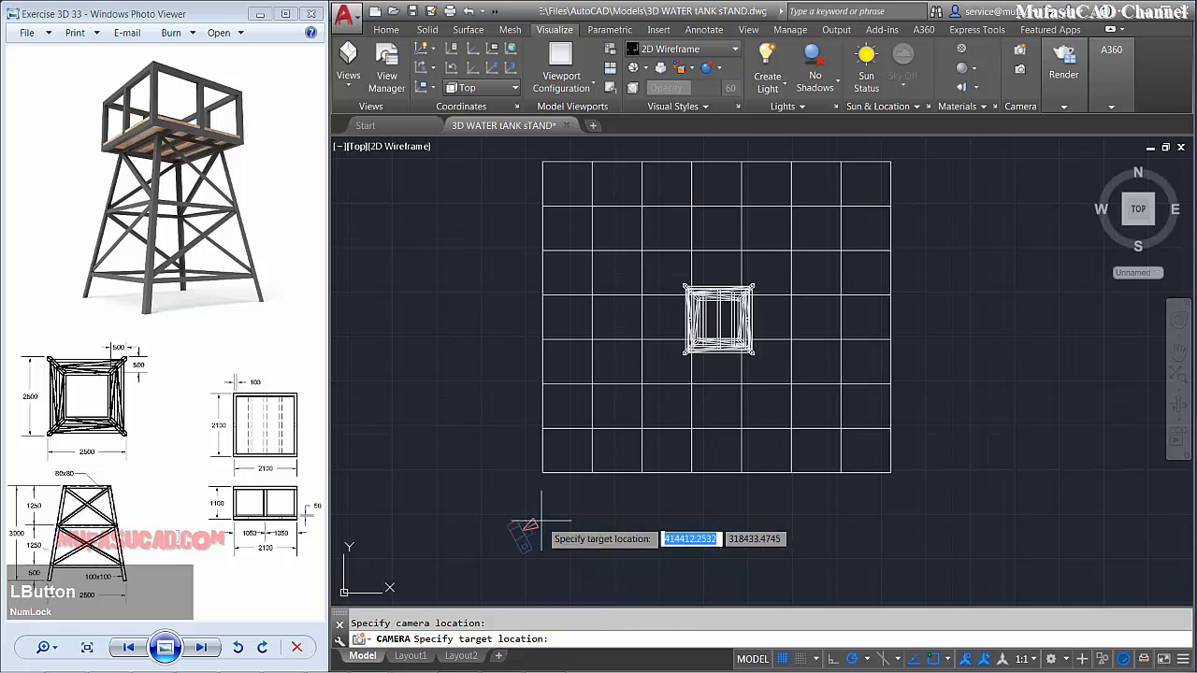
click(732, 353)
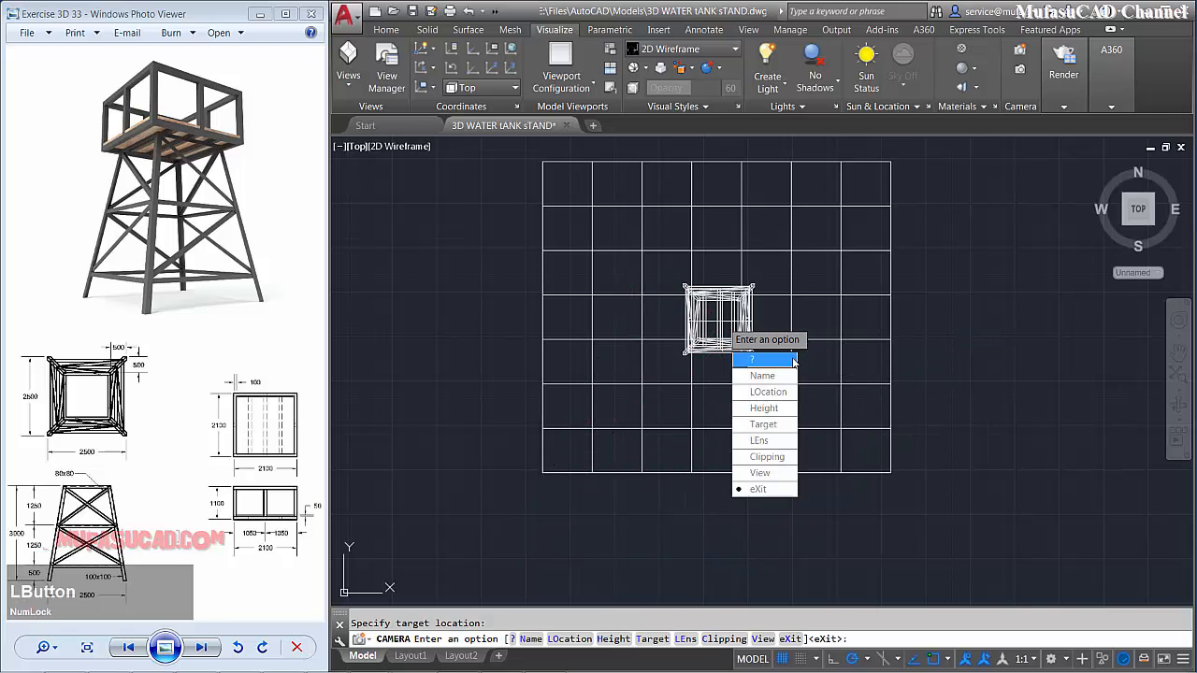
click(760, 489)
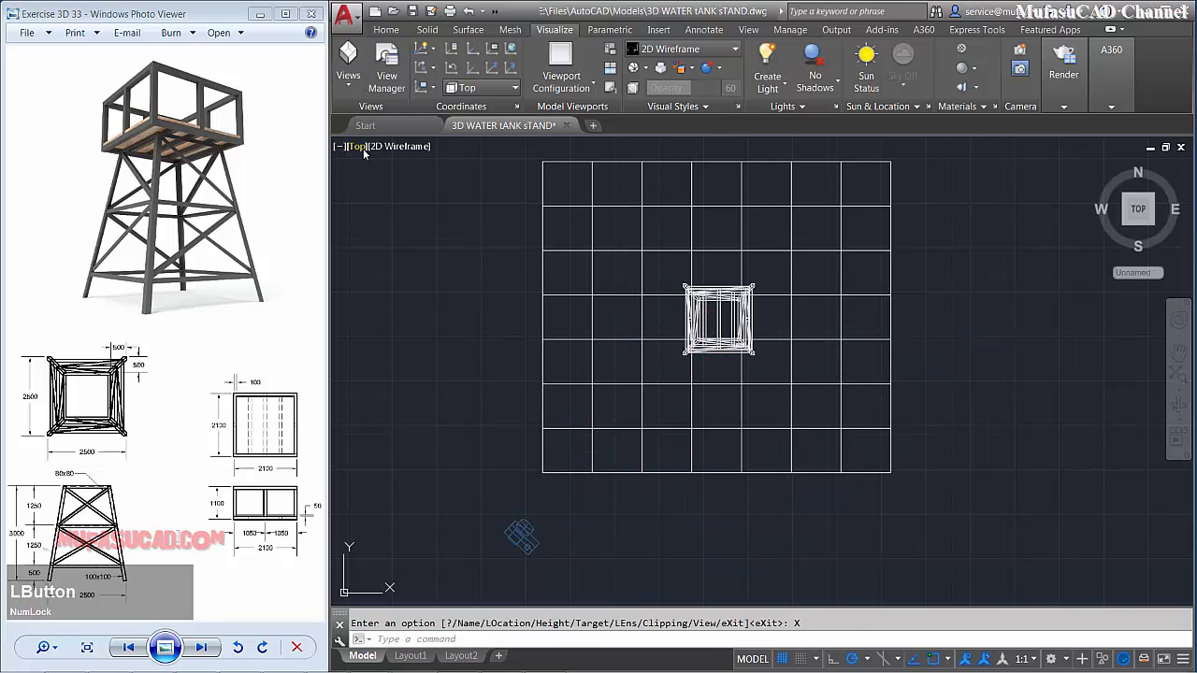
- Check the stand on the ground in the Left view, and show it from the Camera1 view in the Realistic visual style
click(363, 149)
click(398, 219)
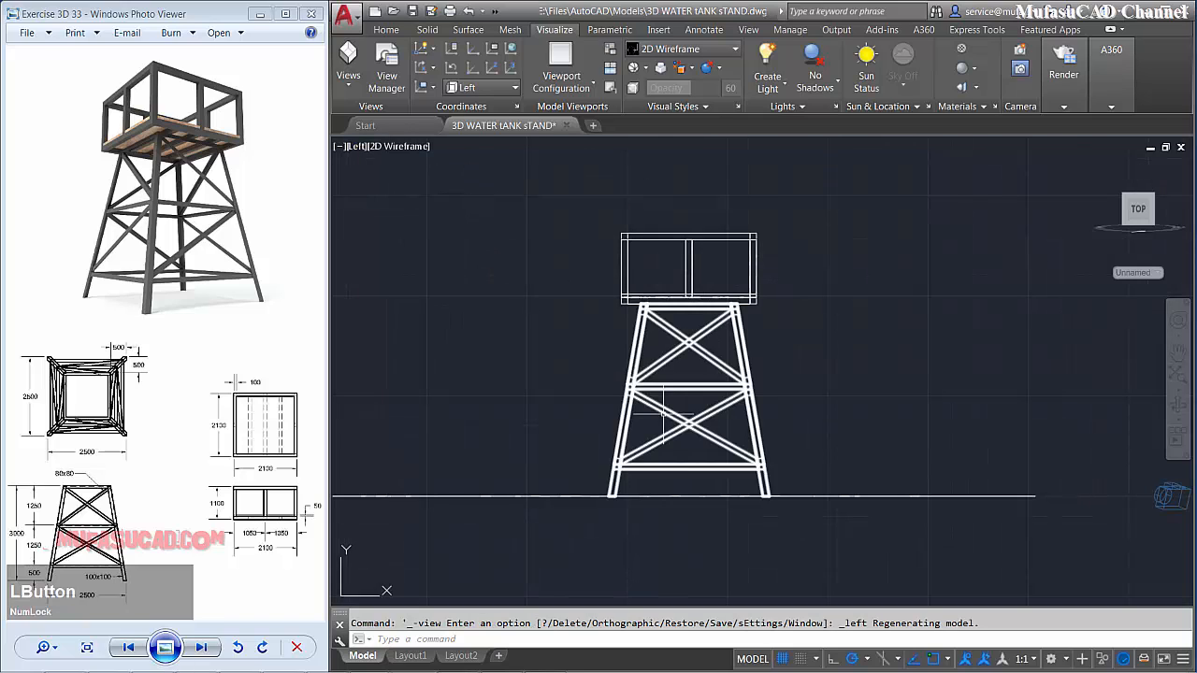
middle_drag(662, 416, 676, 377)
middle_drag(685, 328, 691, 351)
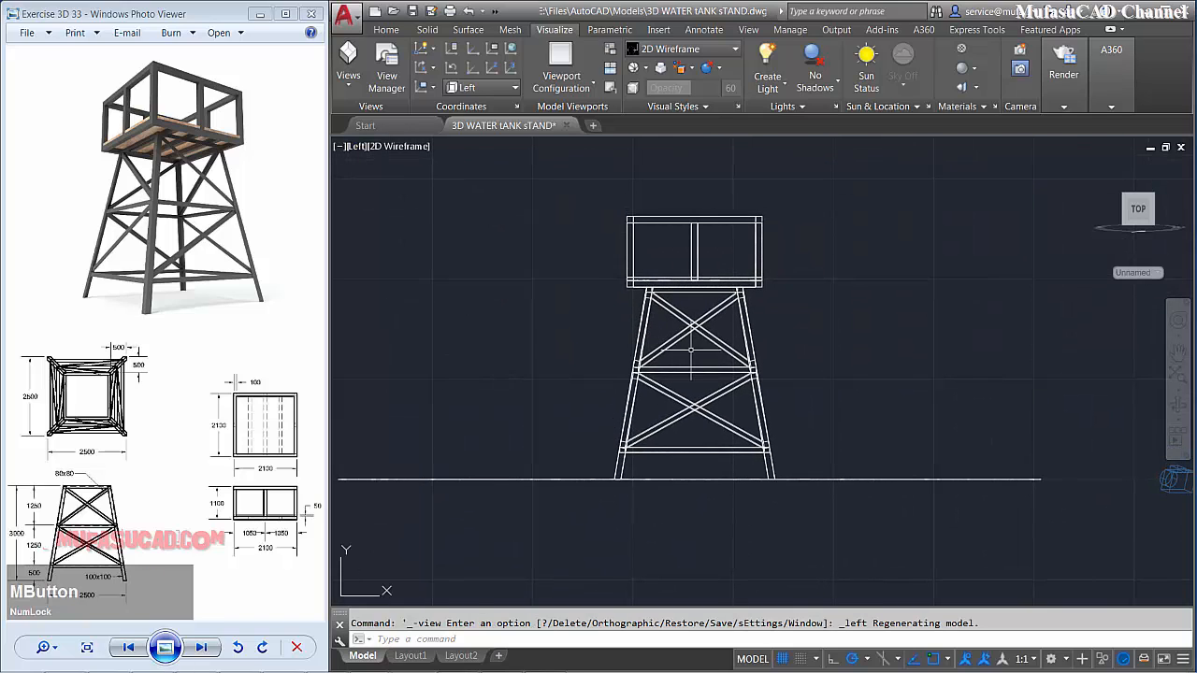
click(362, 148)
mouse_move(423, 166)
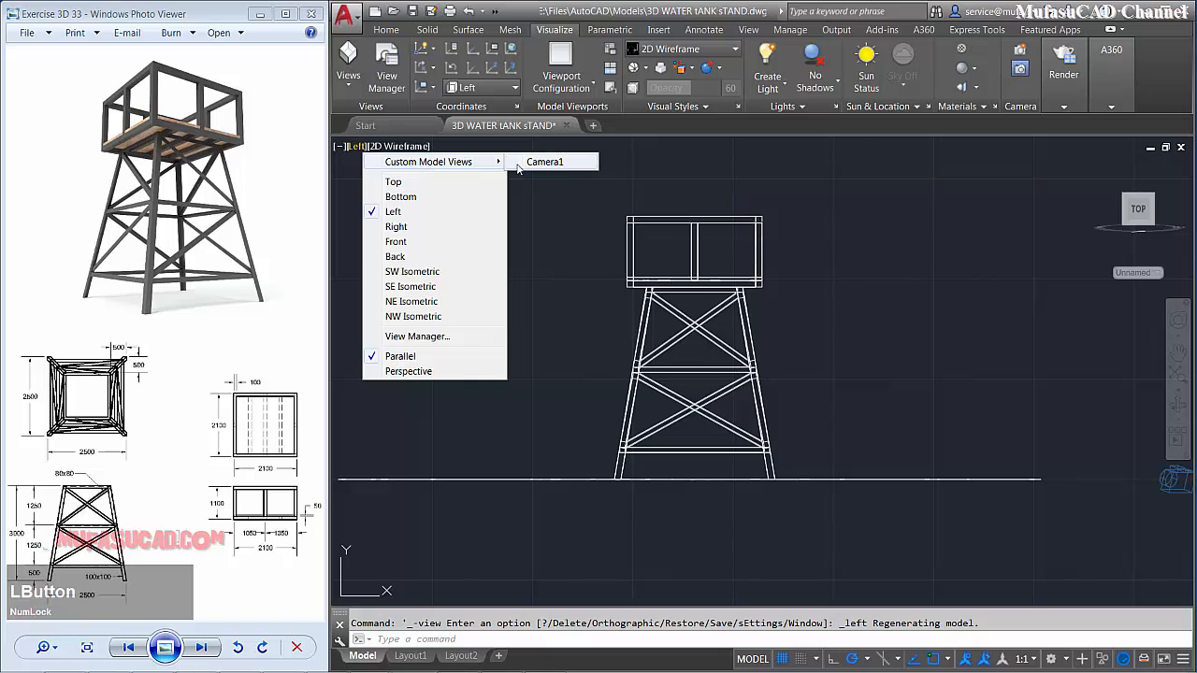
click(545, 162)
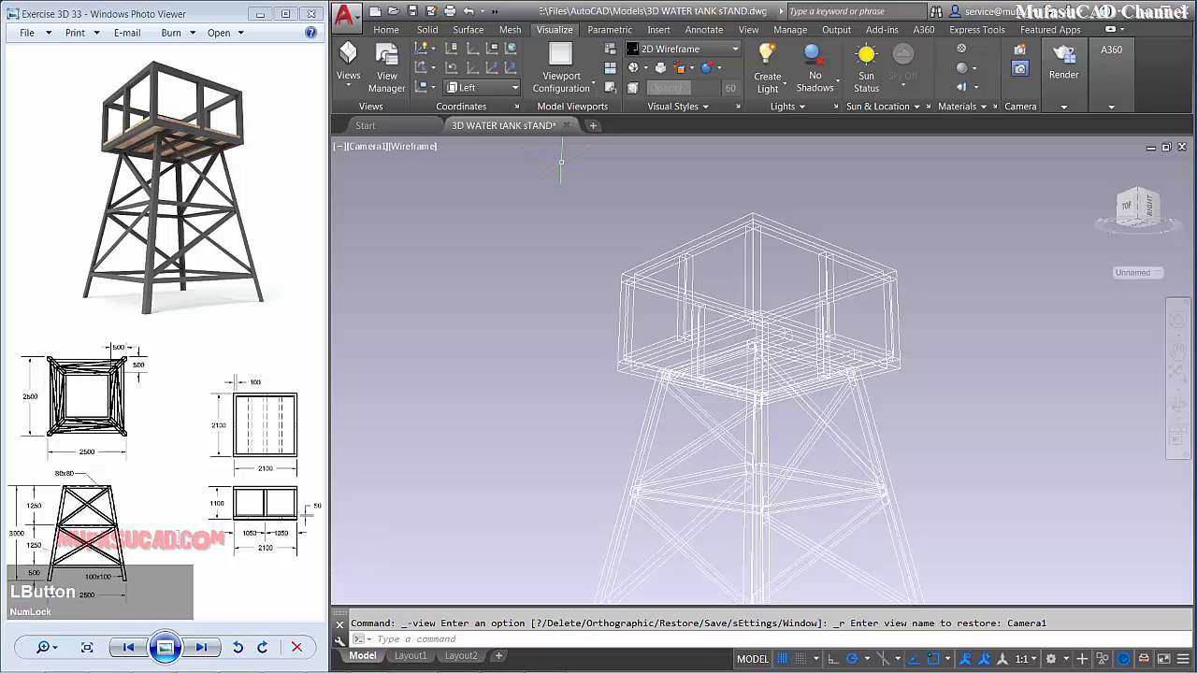
click(408, 147)
click(443, 226)
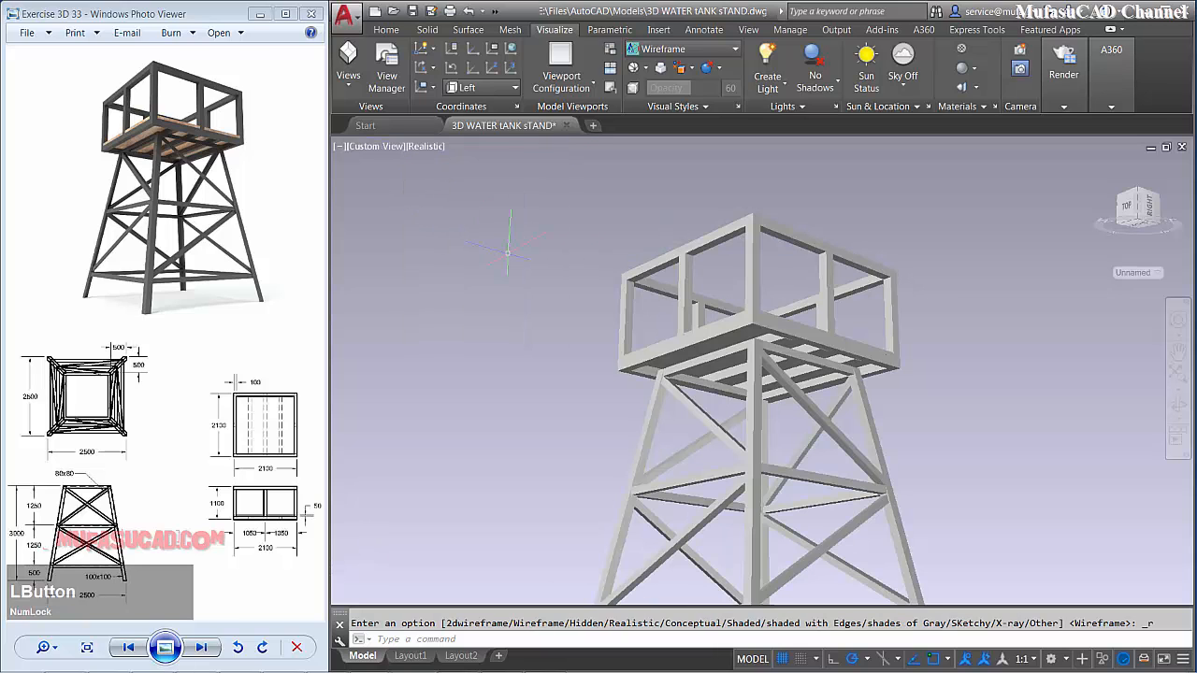
shift+middle_drag(701, 322, 705, 393)
scroll(723, 366, down, 2)
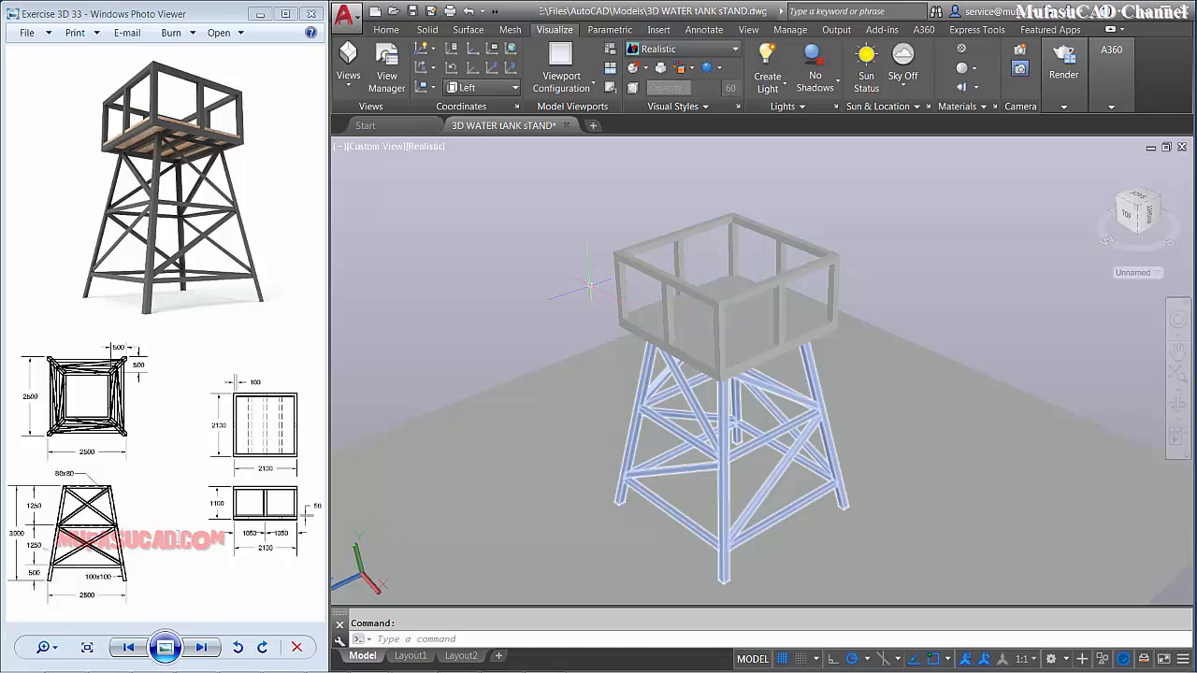
- Open the Materials Browser with the RMAT command
click(550, 309)
text(rm)
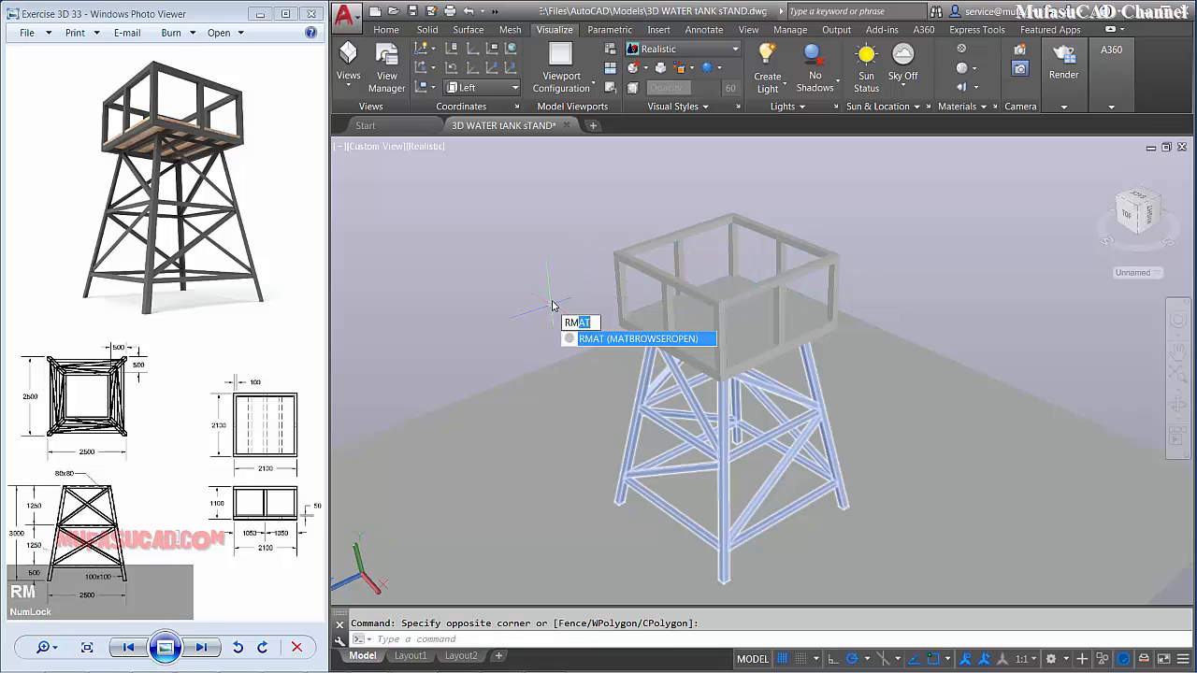
text(at)
key(space)
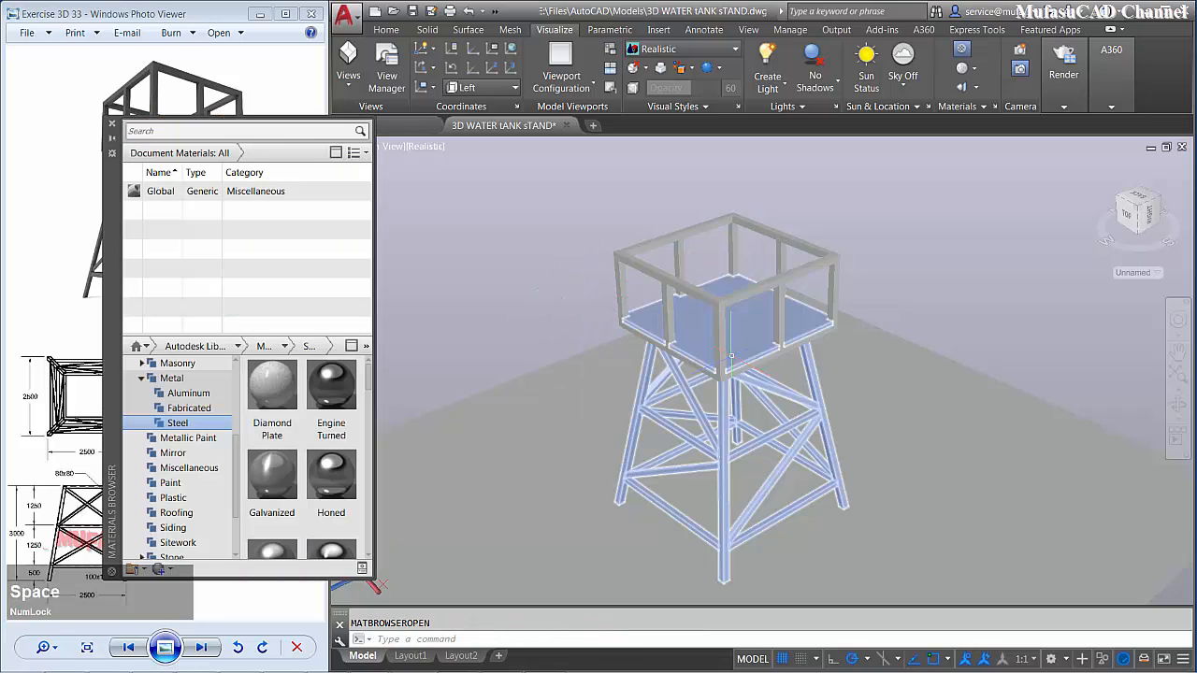
- Explode the tower's grouped legs and braces into separate members
shift+middle_drag(733, 352, 886, 346)
text(e)
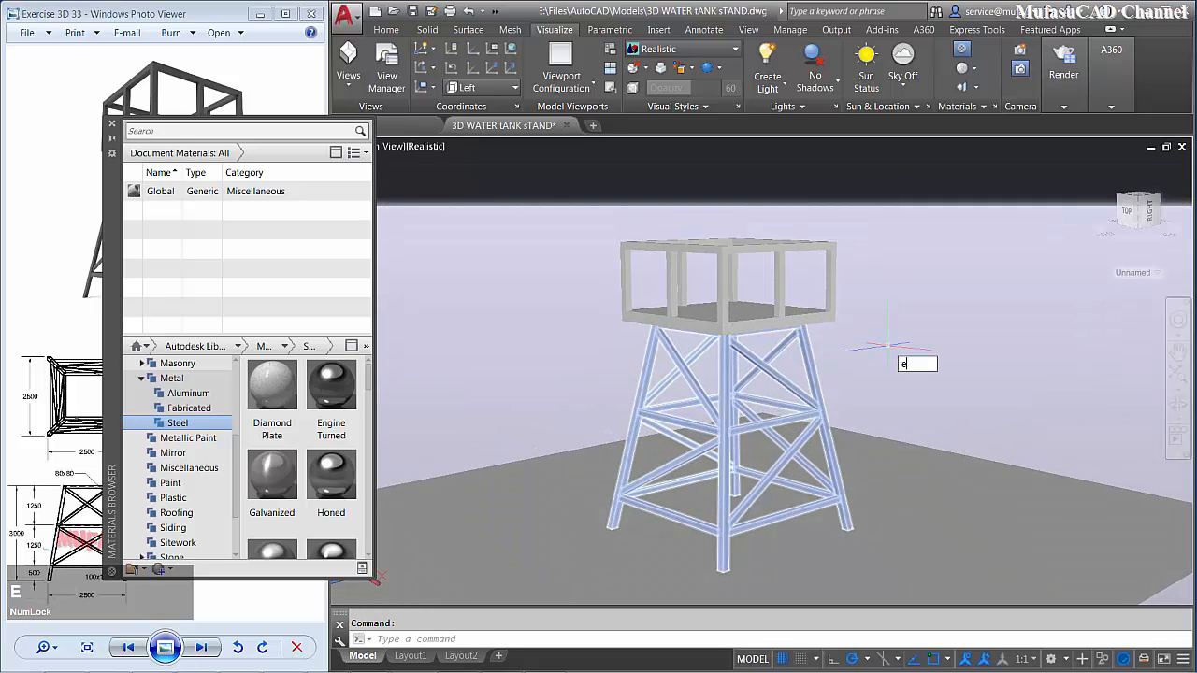
text(xplo)
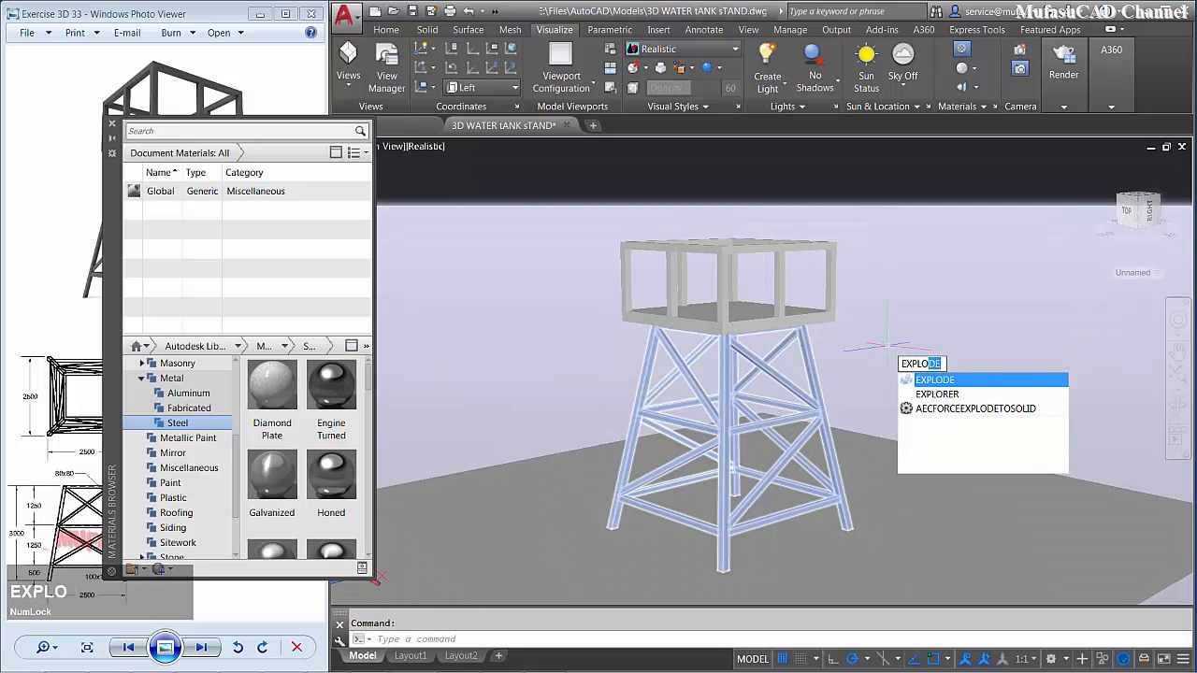
key(space)
click(812, 359)
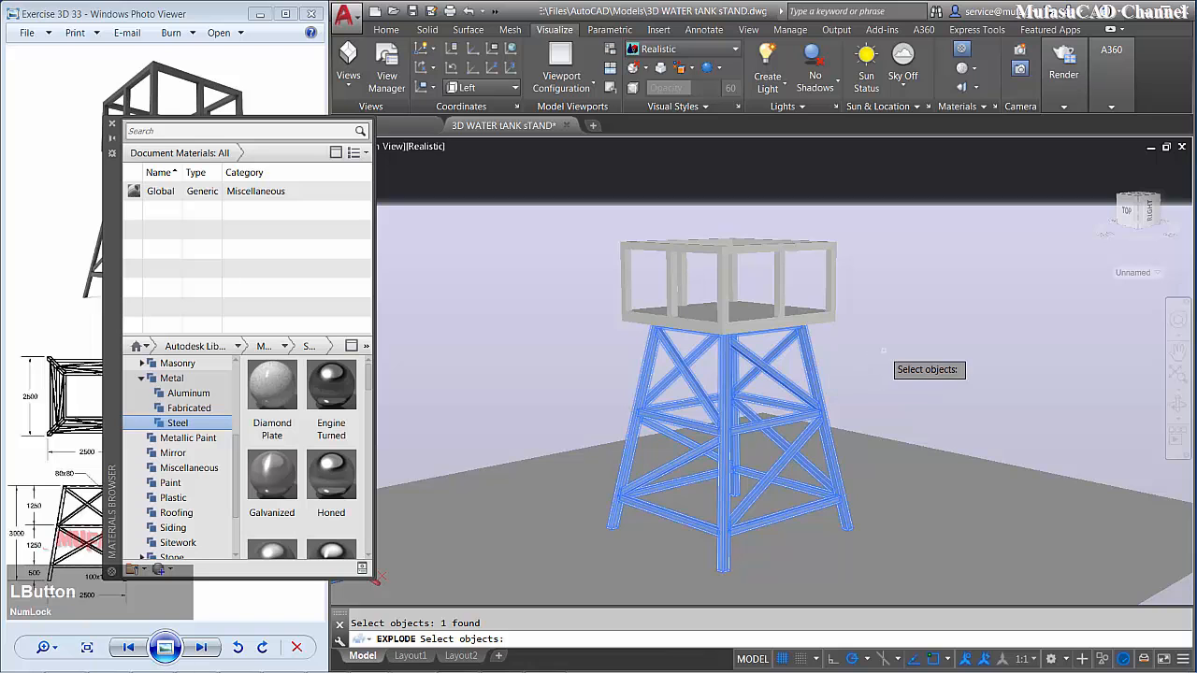
key(space)
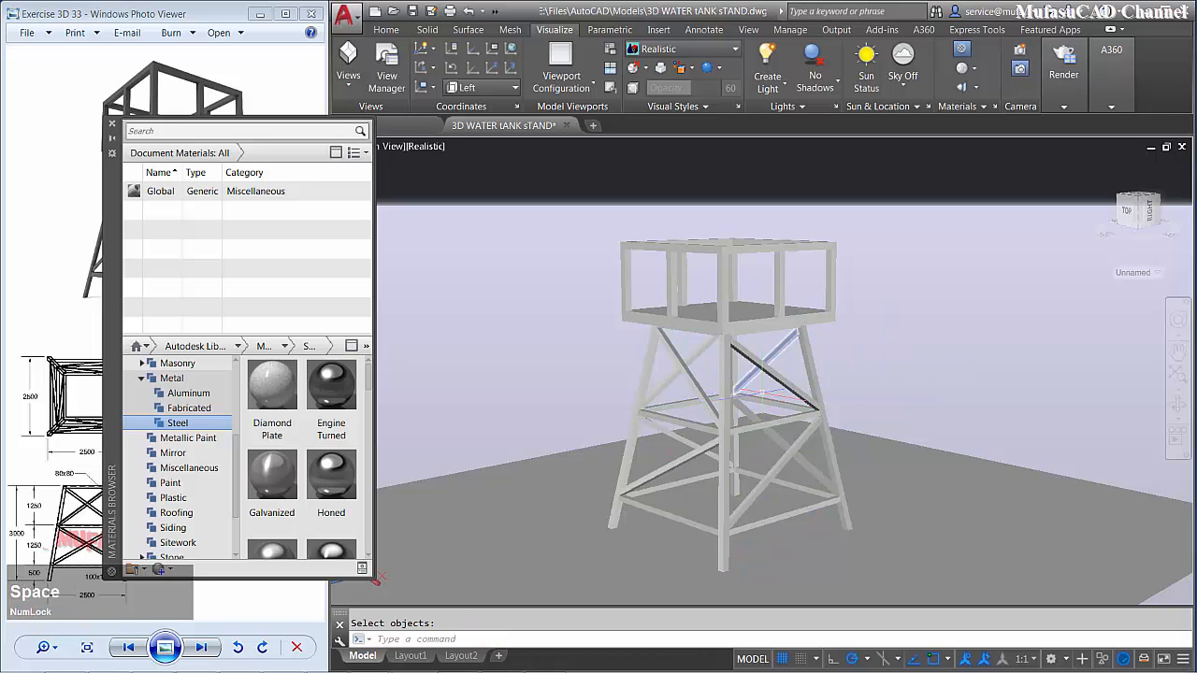
- Assign the Galvanized steel material to all tower legs and braces, the platform beams, and the railing posts and rails
shift+middle_drag(762, 391, 847, 333)
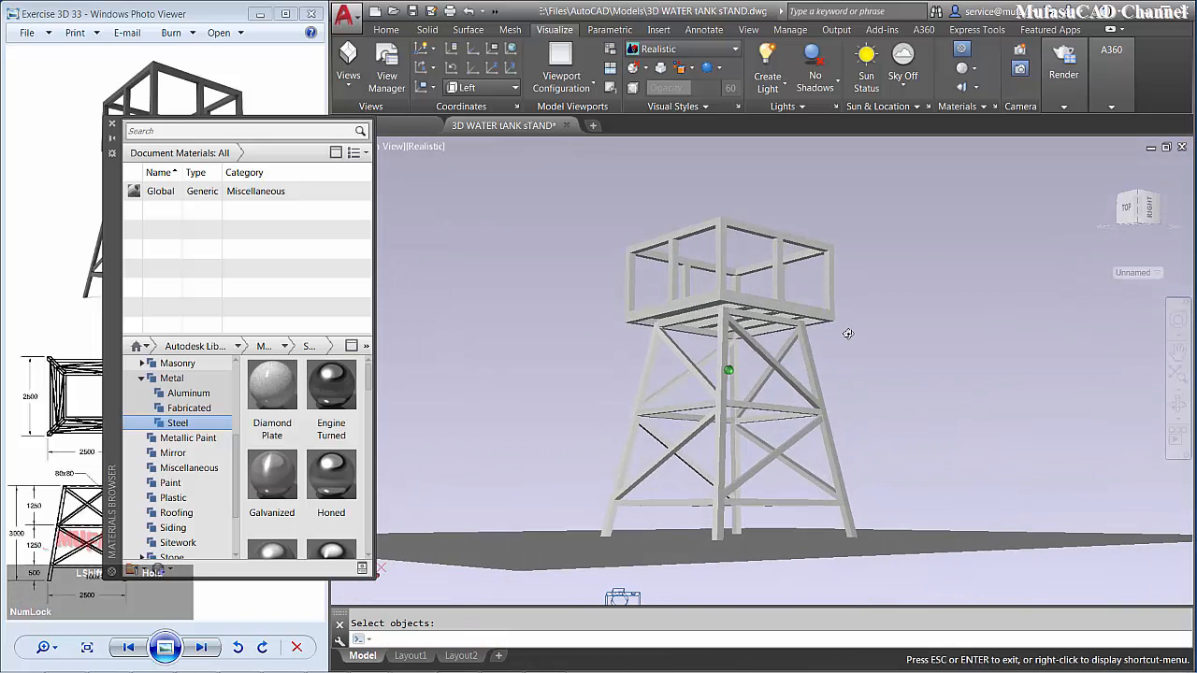
drag(888, 353, 559, 492)
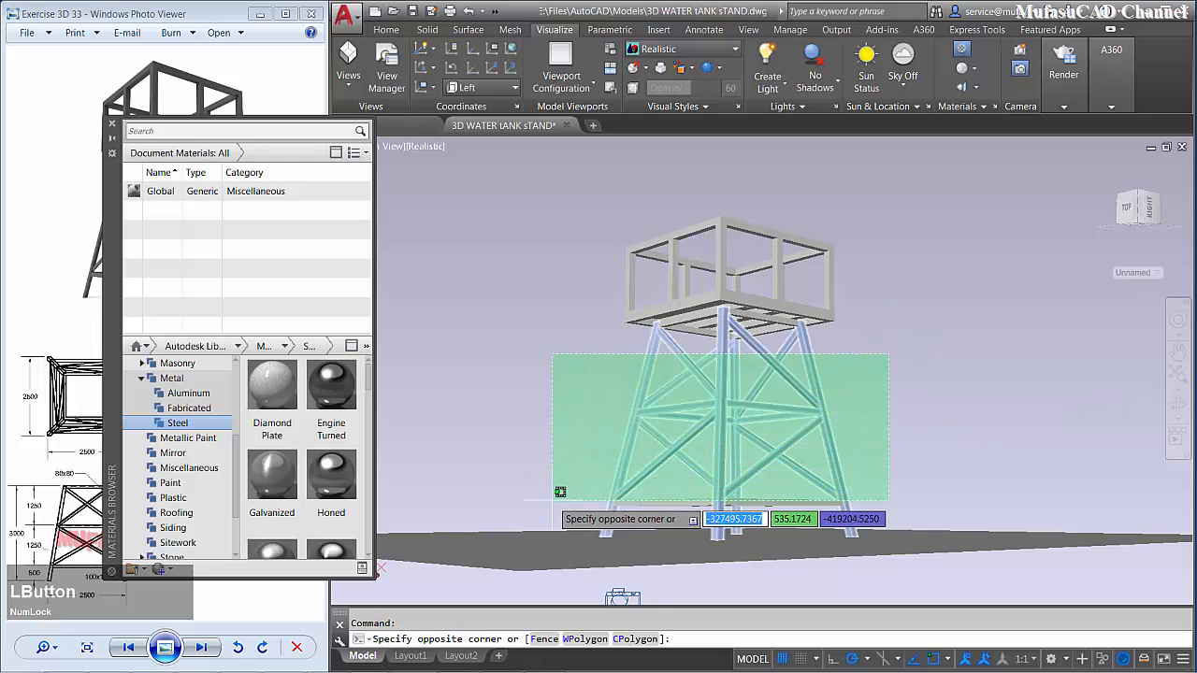
click(559, 492)
scroll(739, 346, up, 2)
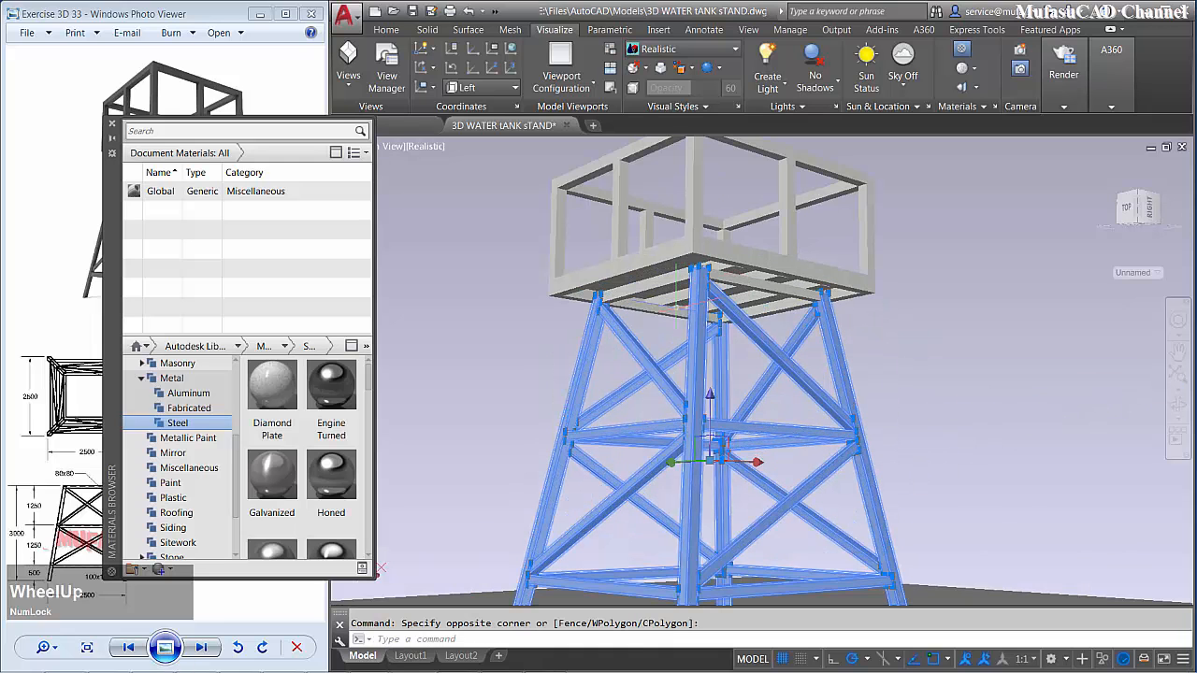
click(655, 290)
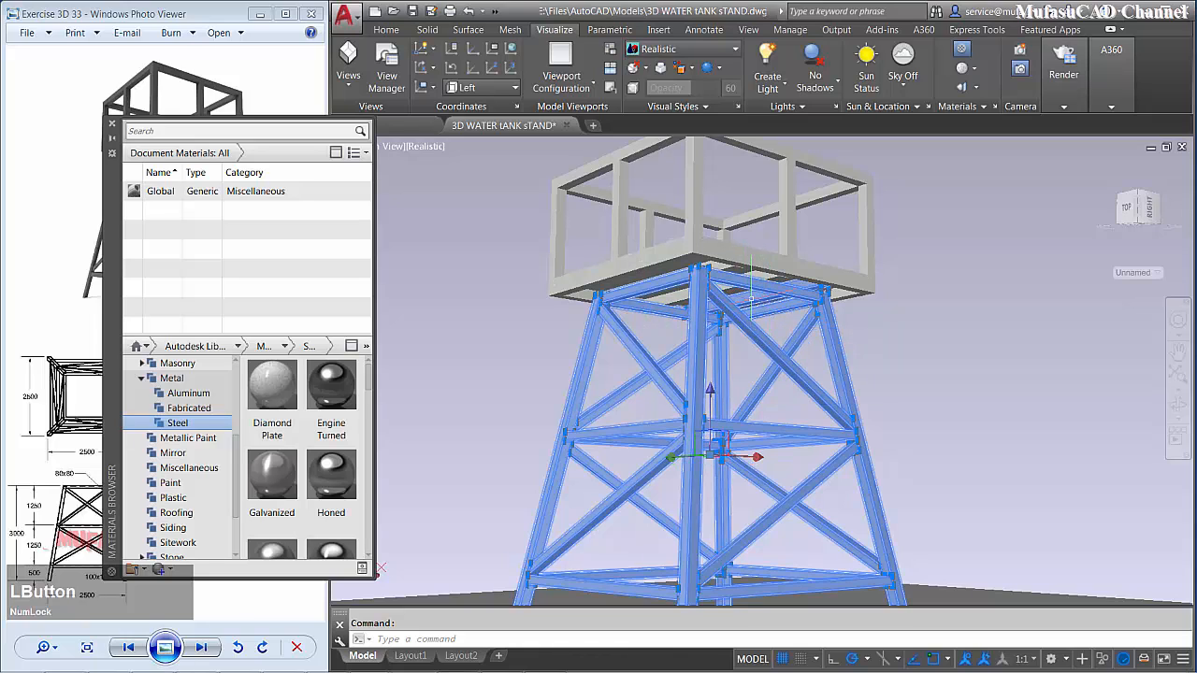
click(724, 259)
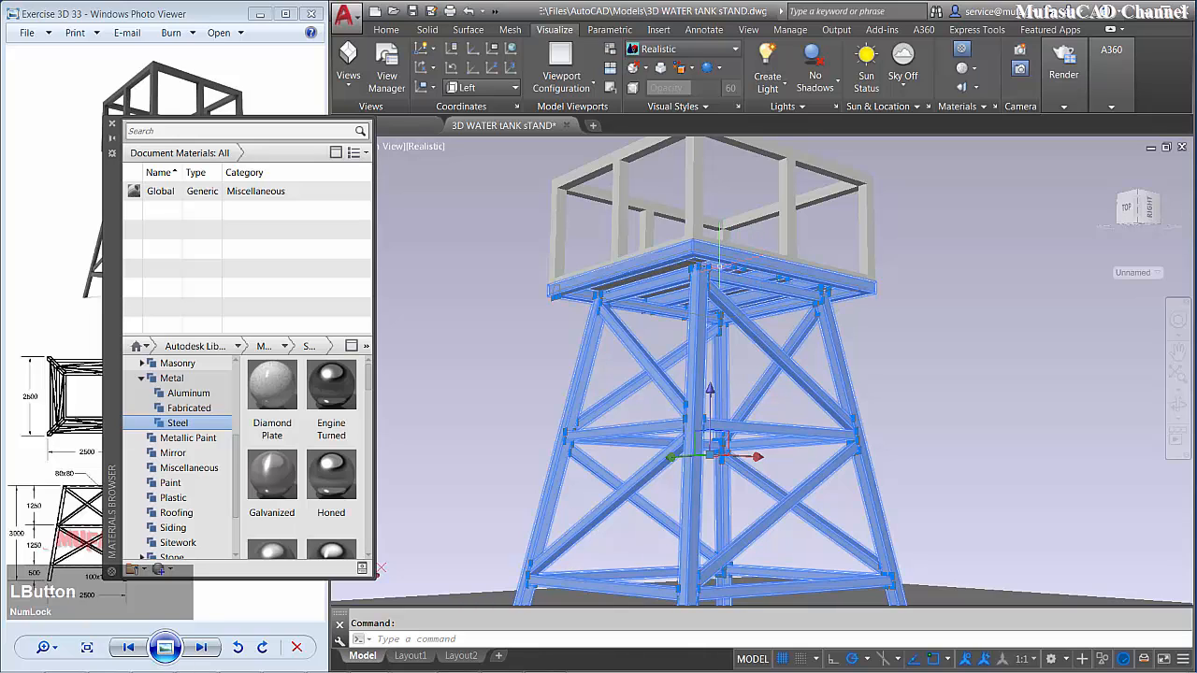
click(928, 187)
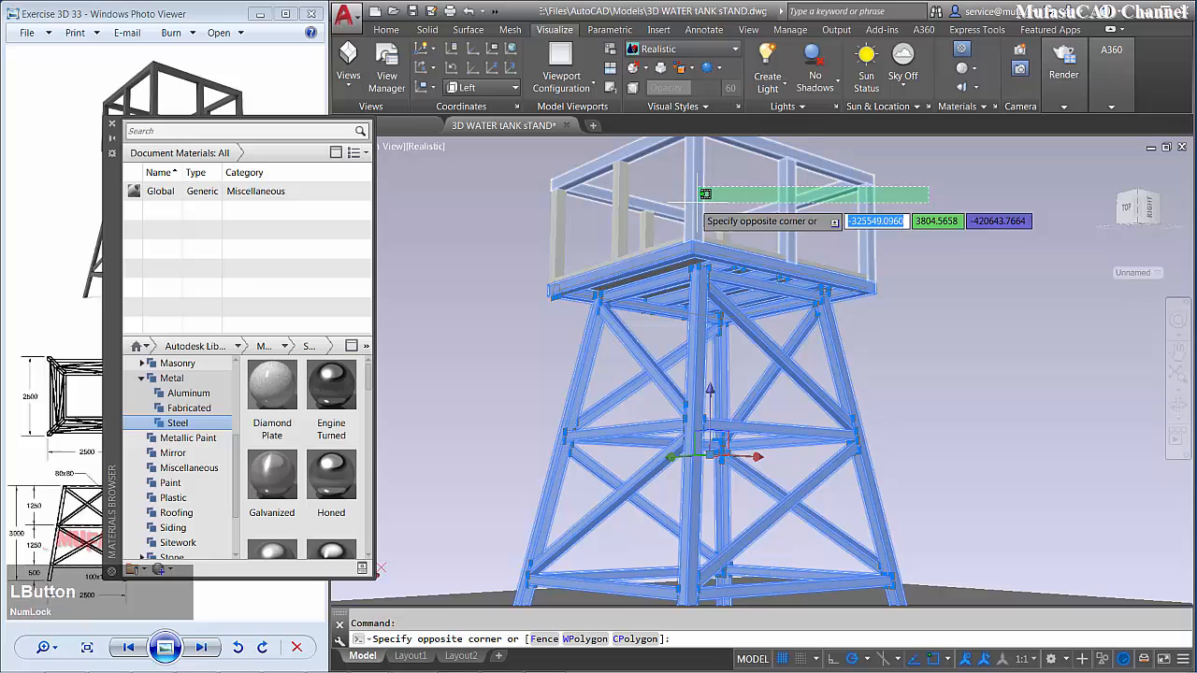
click(508, 233)
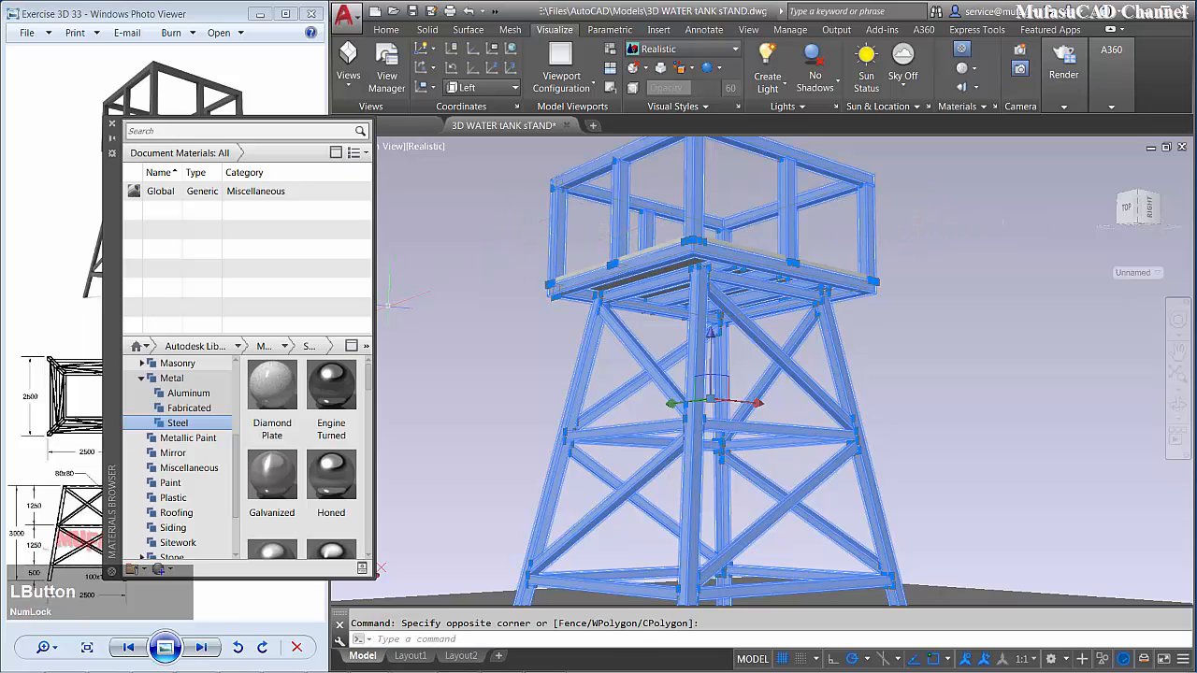
right_click(275, 482)
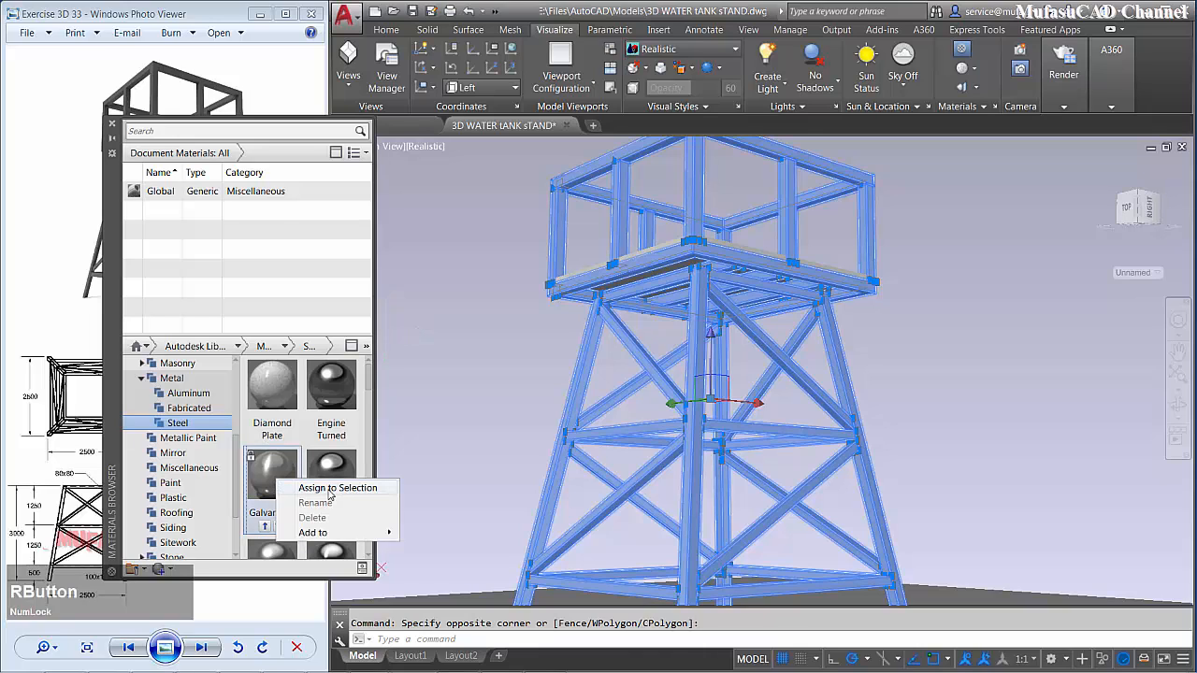
click(334, 492)
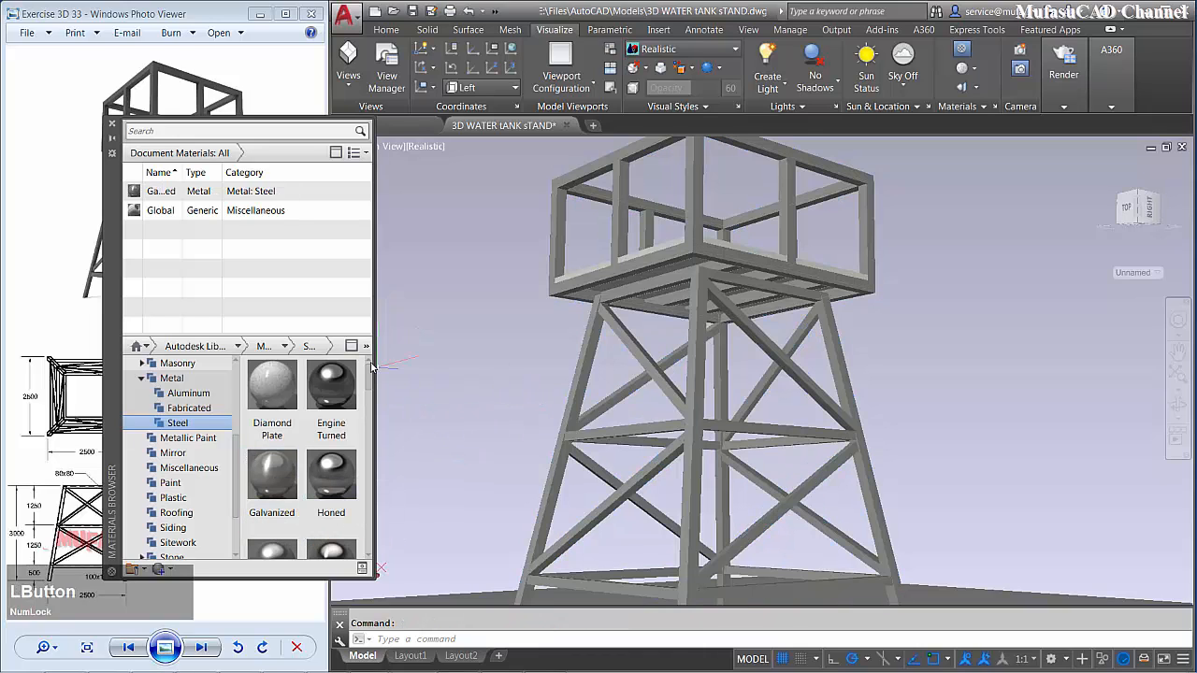
- Assign the Andiroba wood material from the Autodesk library to the platform's floor slab
shift+middle_drag(651, 322, 624, 392)
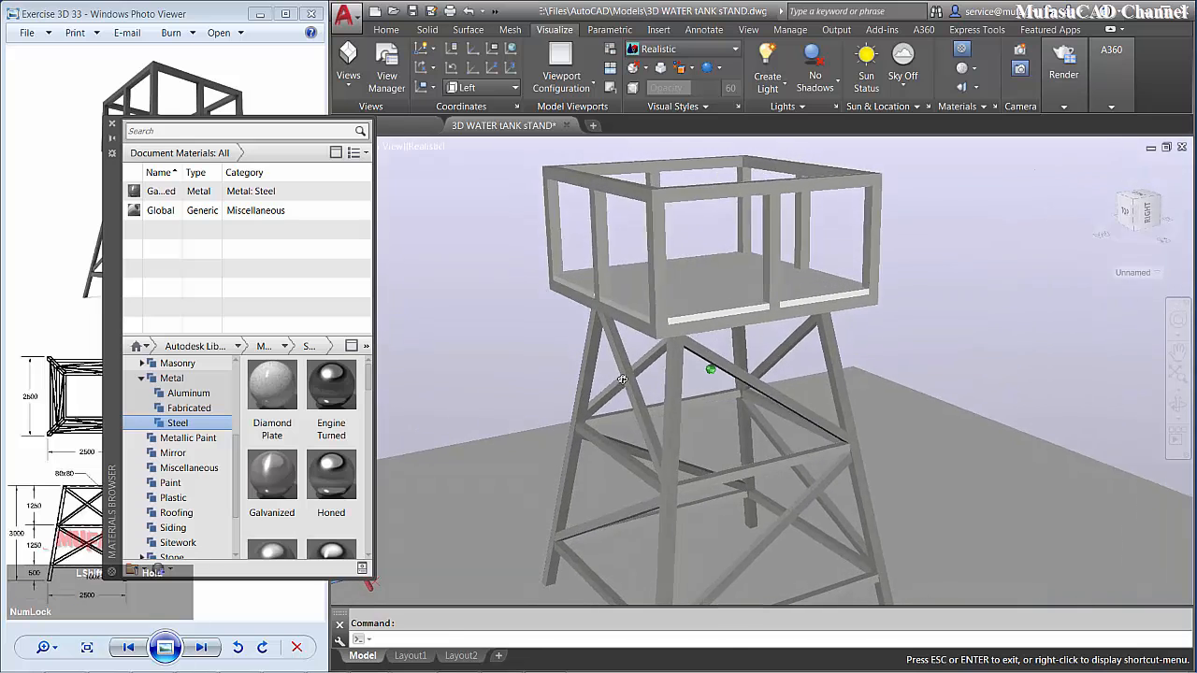
click(679, 301)
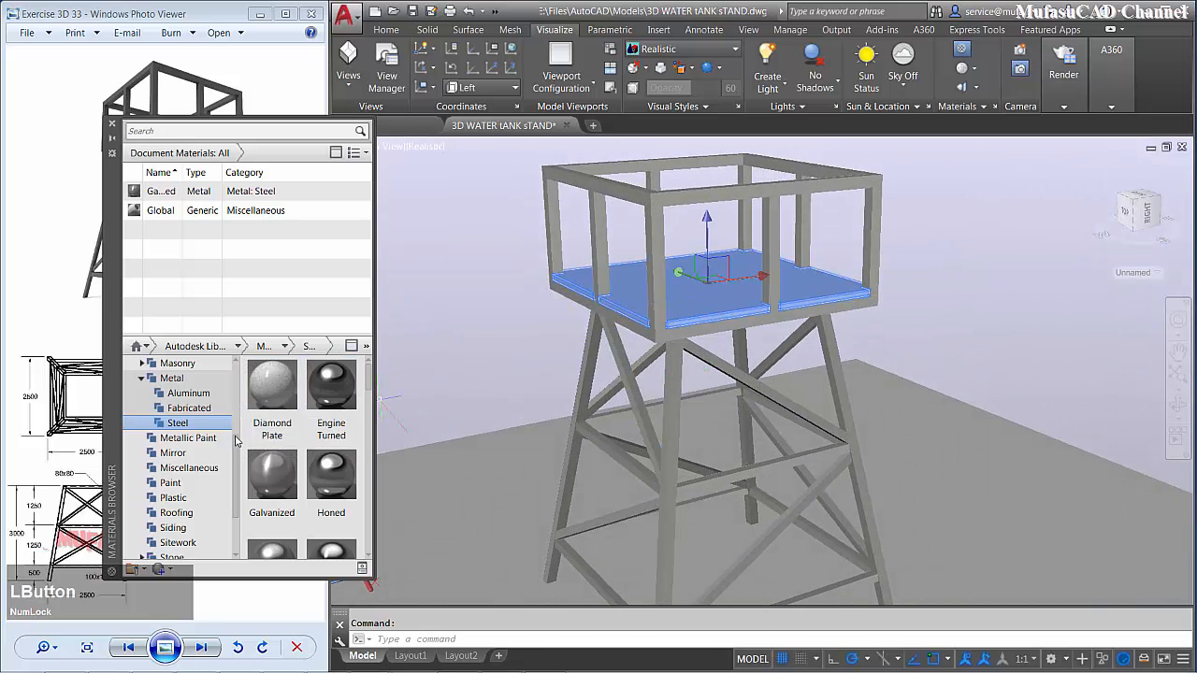
scroll(242, 470, down, 1)
scroll(241, 470, down, 1)
click(136, 544)
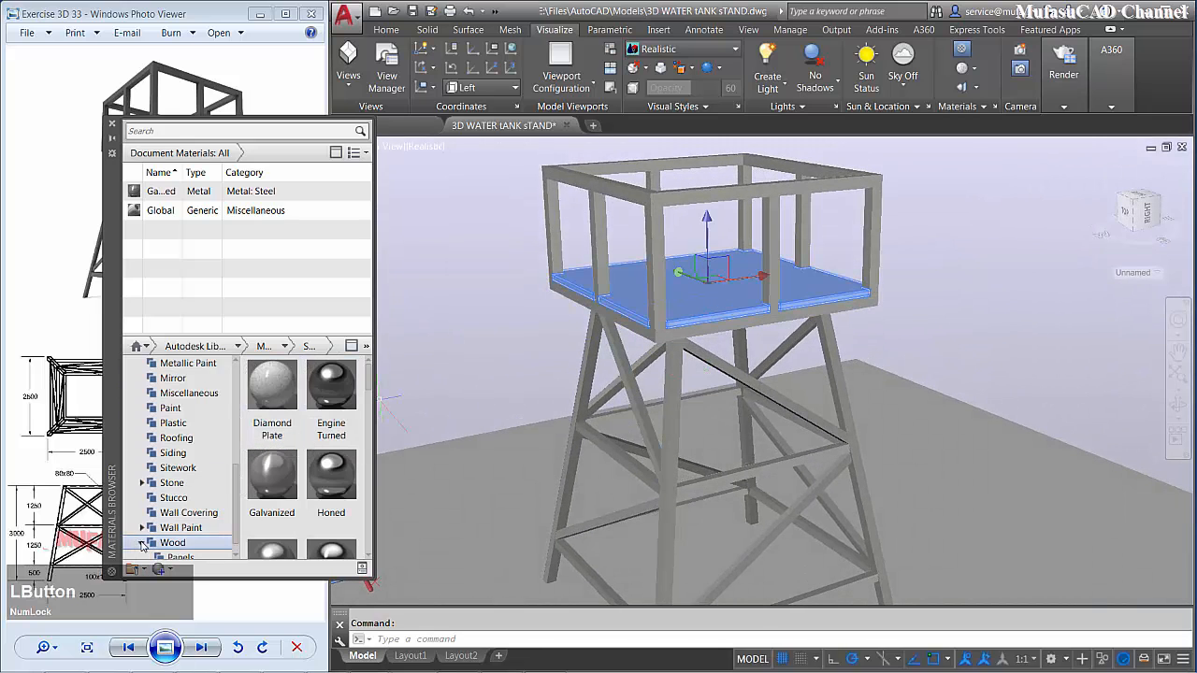
click(171, 546)
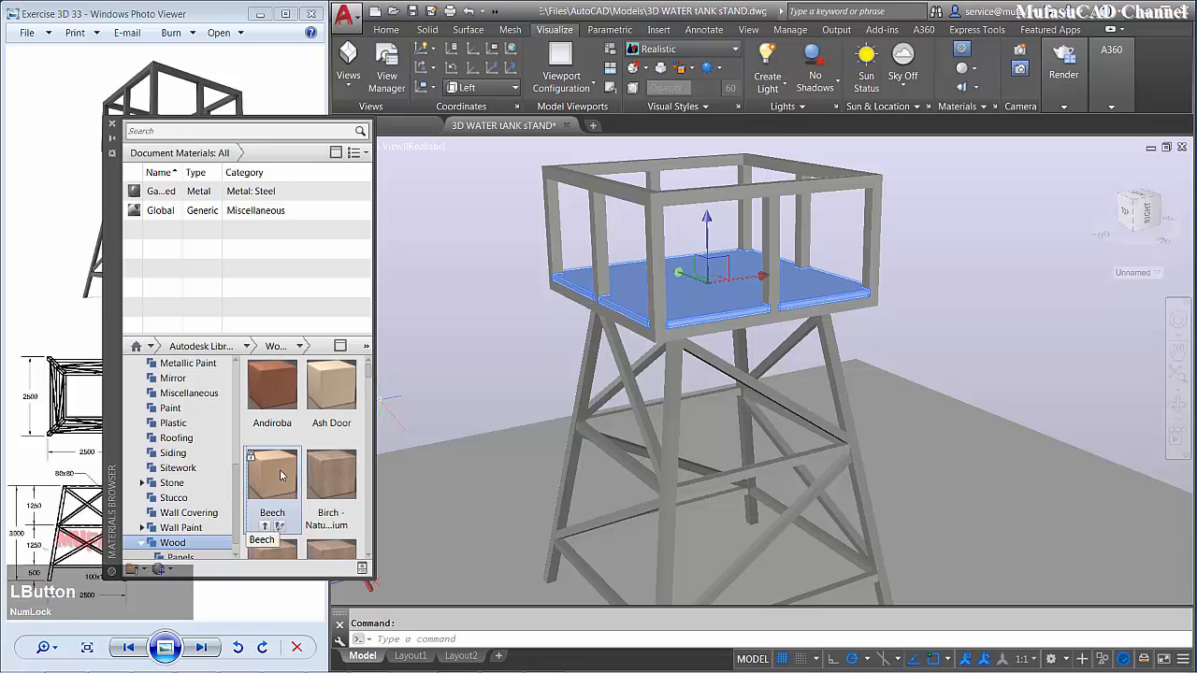
scroll(327, 402, down, 2)
scroll(322, 386, up, 2)
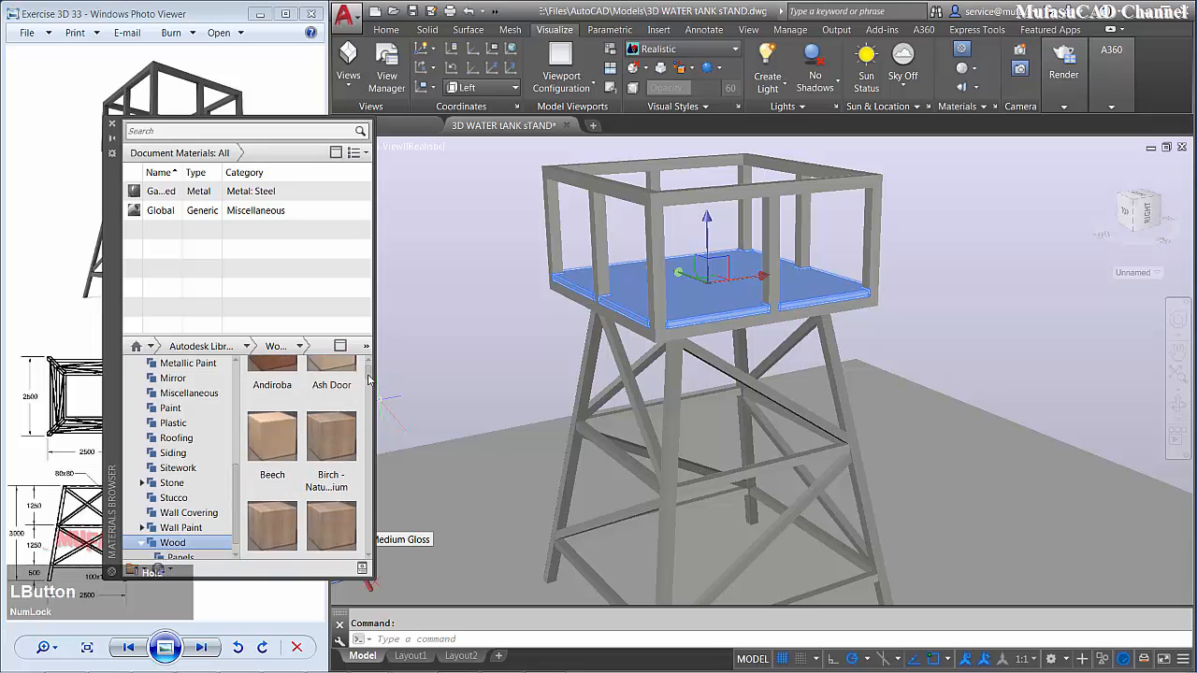
right_click(277, 398)
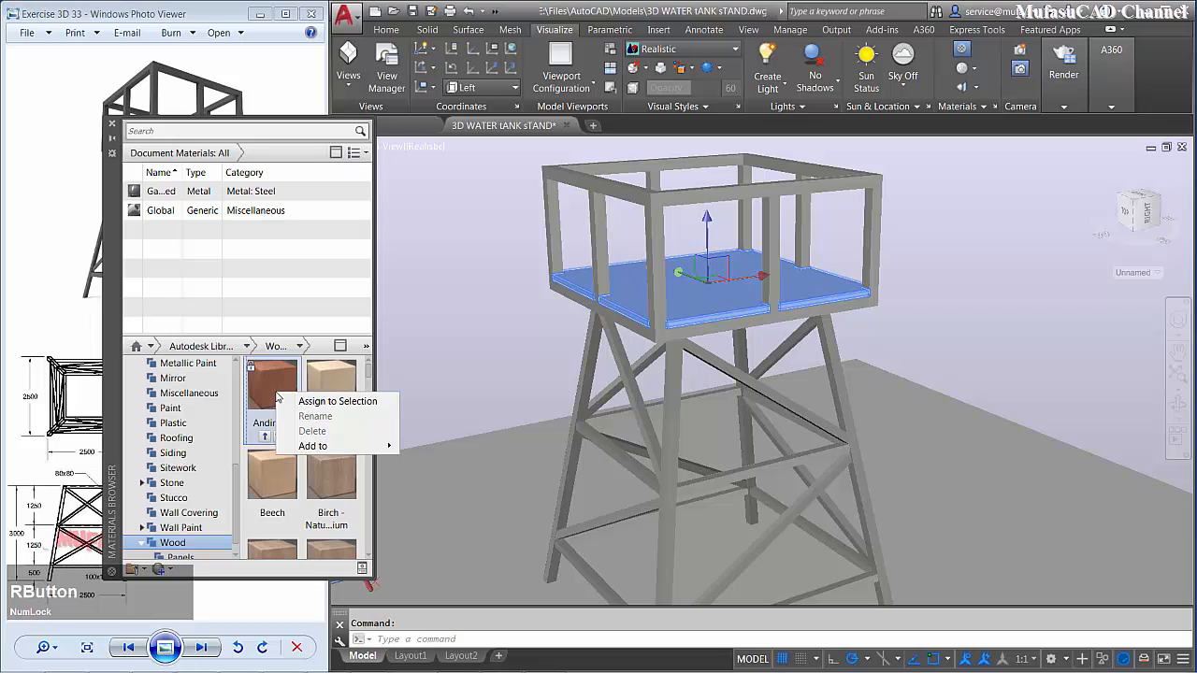
click(342, 404)
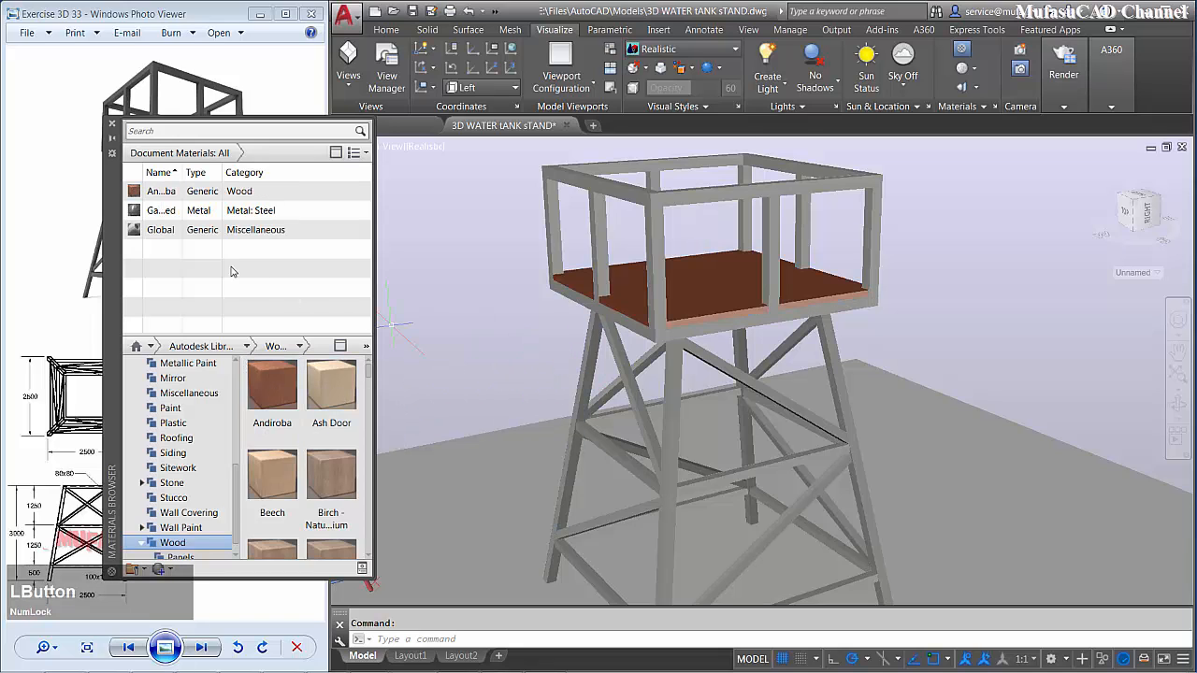
- Set the noise size of the Andiroba material's color texture to 700
double_click(159, 192)
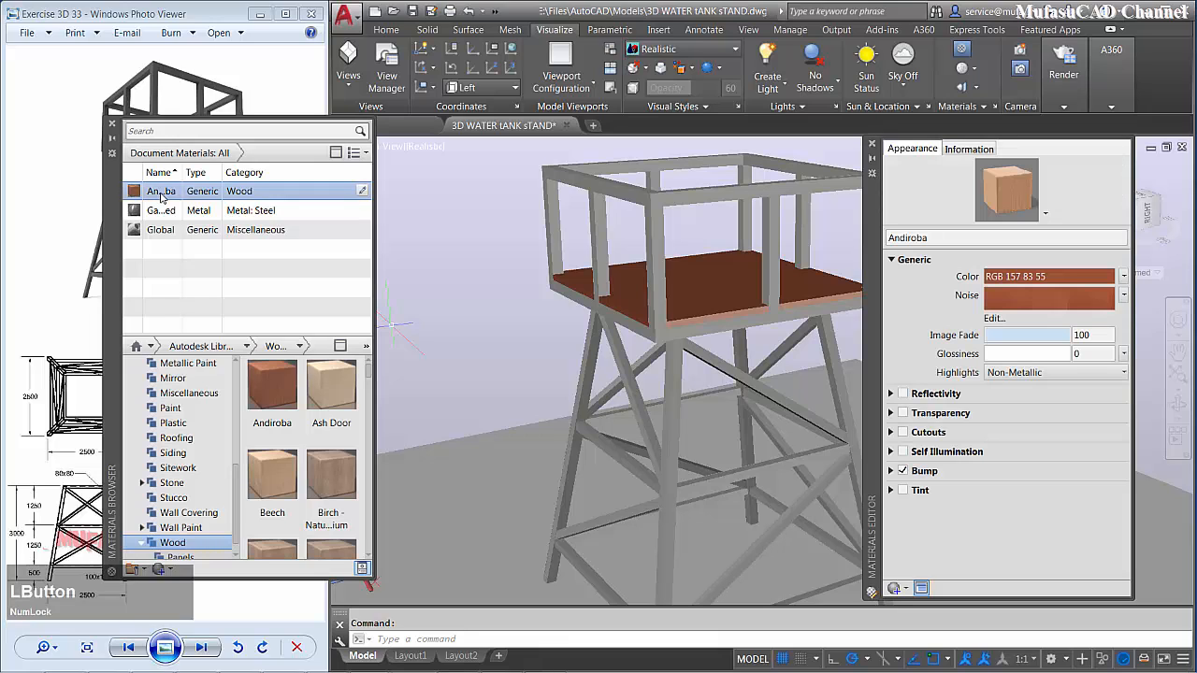
click(1004, 317)
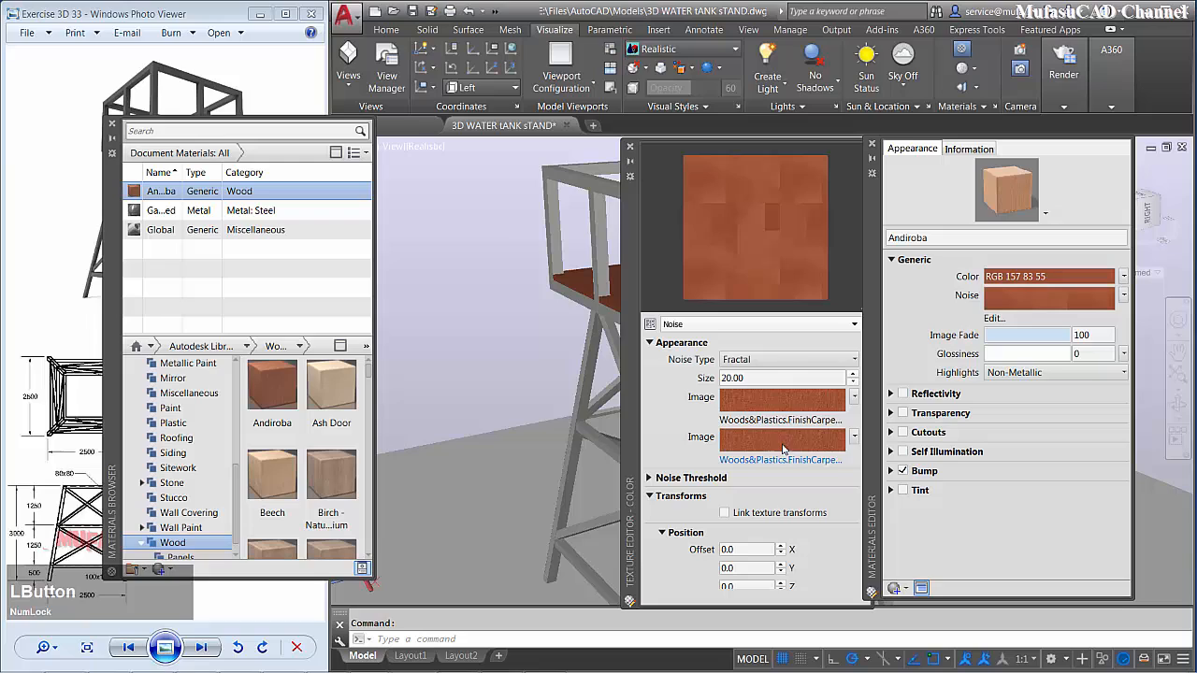
click(763, 378)
drag(762, 377, 710, 388)
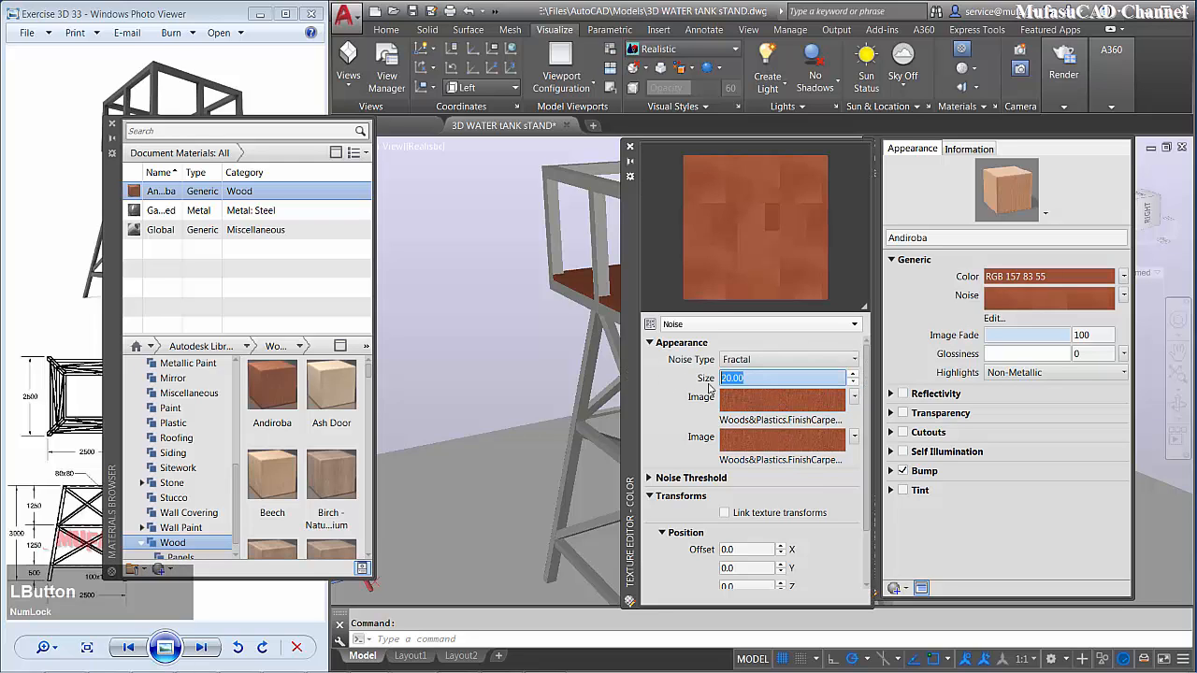
text(7000)
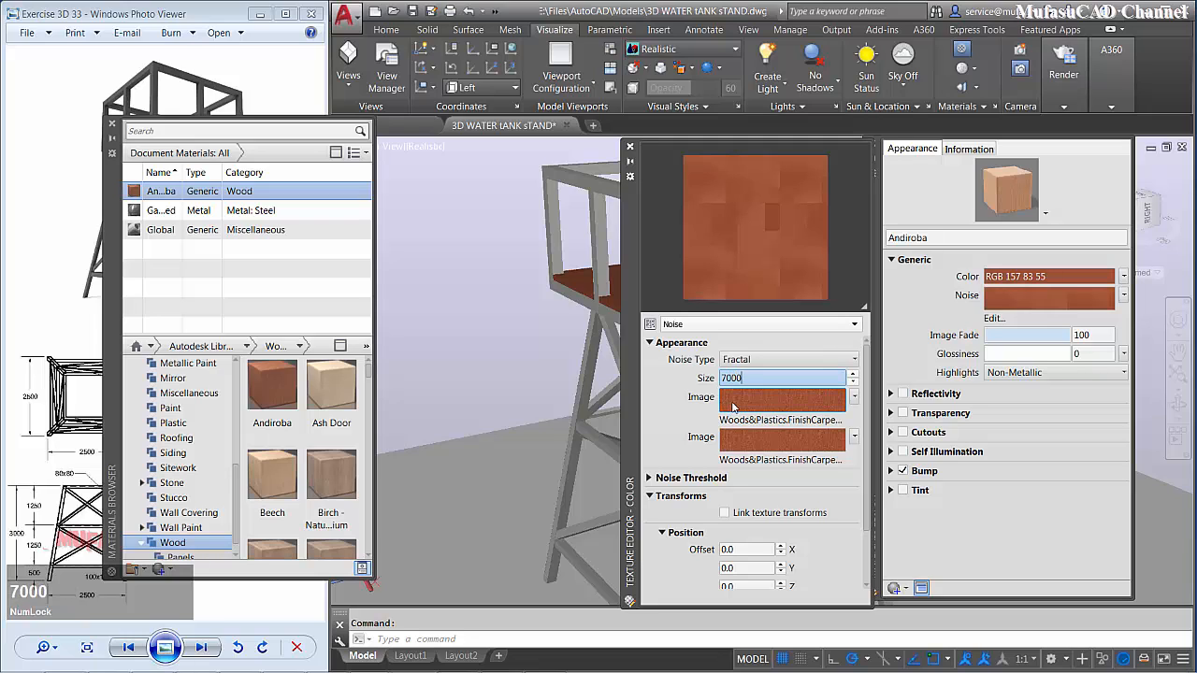
key(BackSpace)
click(671, 411)
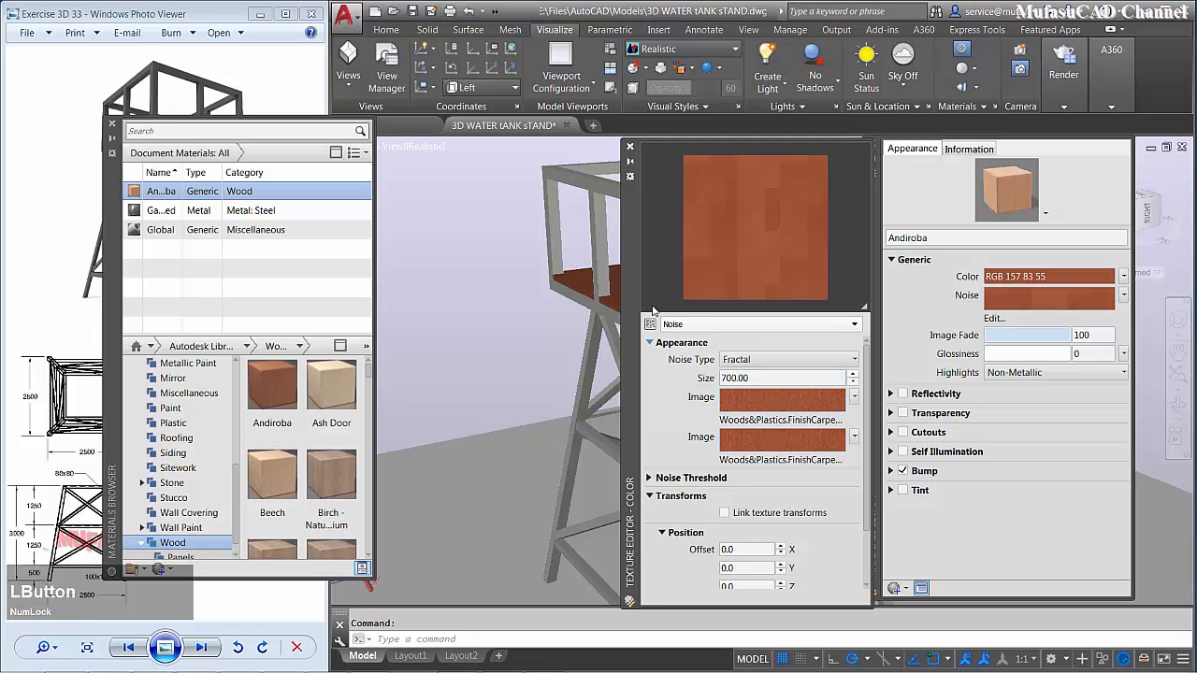
click(630, 147)
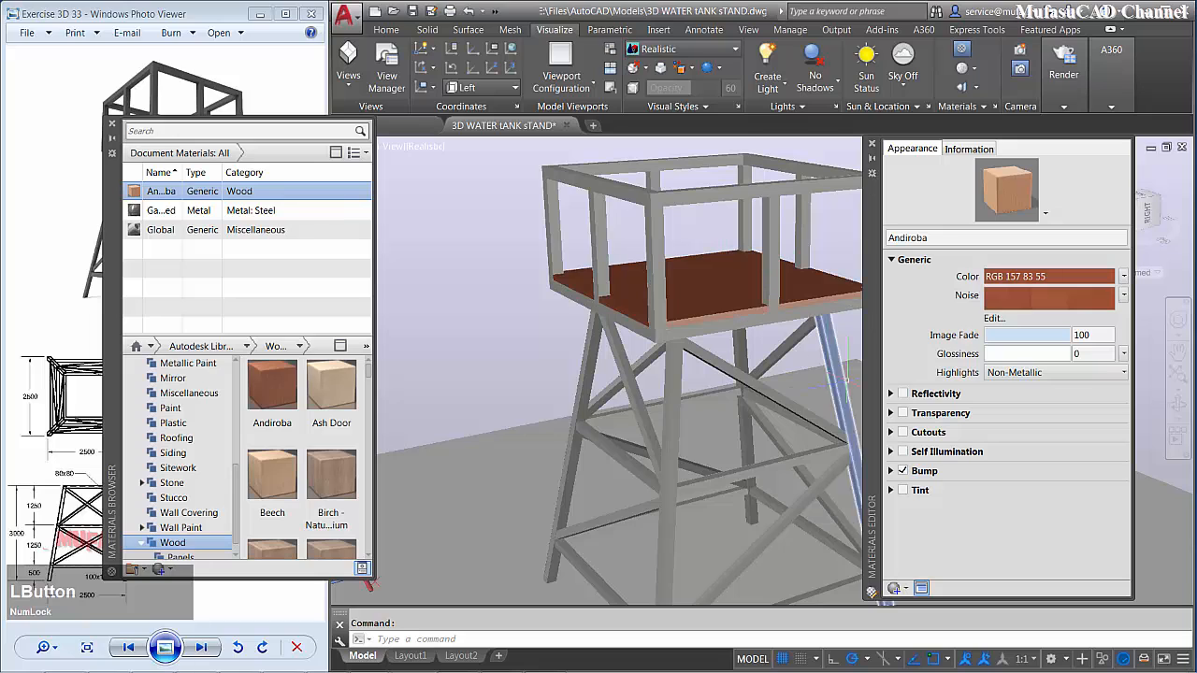
- Enable the tint on the Andiroba material and set its color to RGB 253,247,236
click(902, 490)
click(1012, 509)
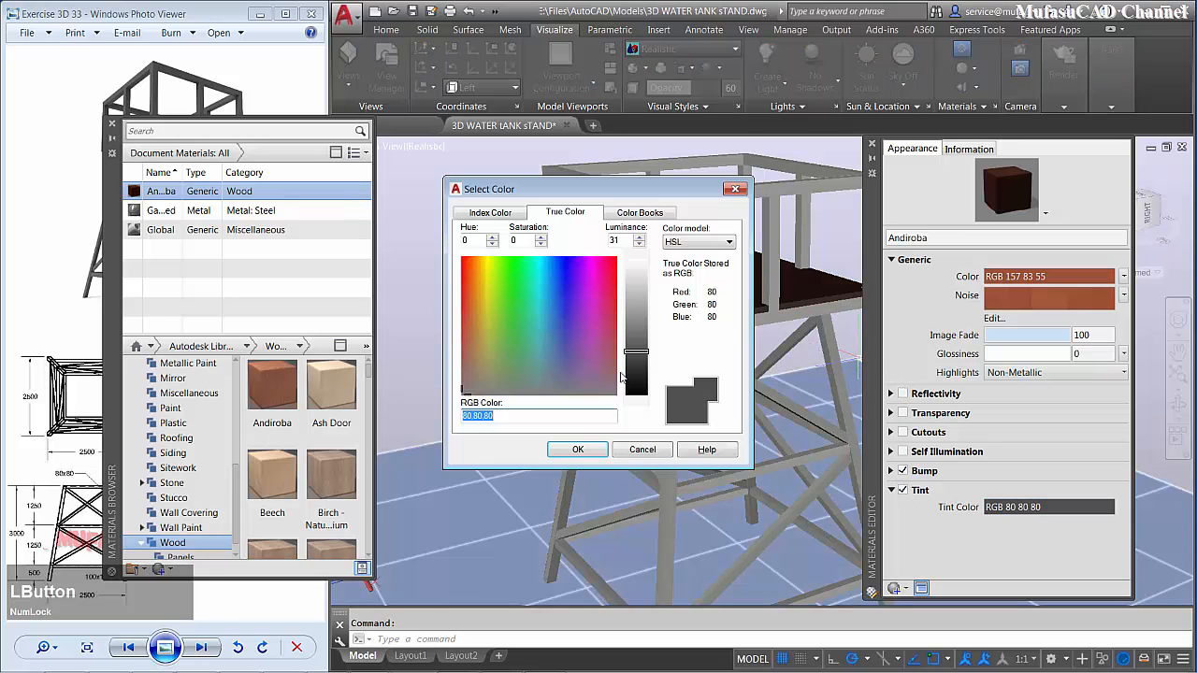
drag(479, 312, 477, 276)
drag(635, 272, 636, 271)
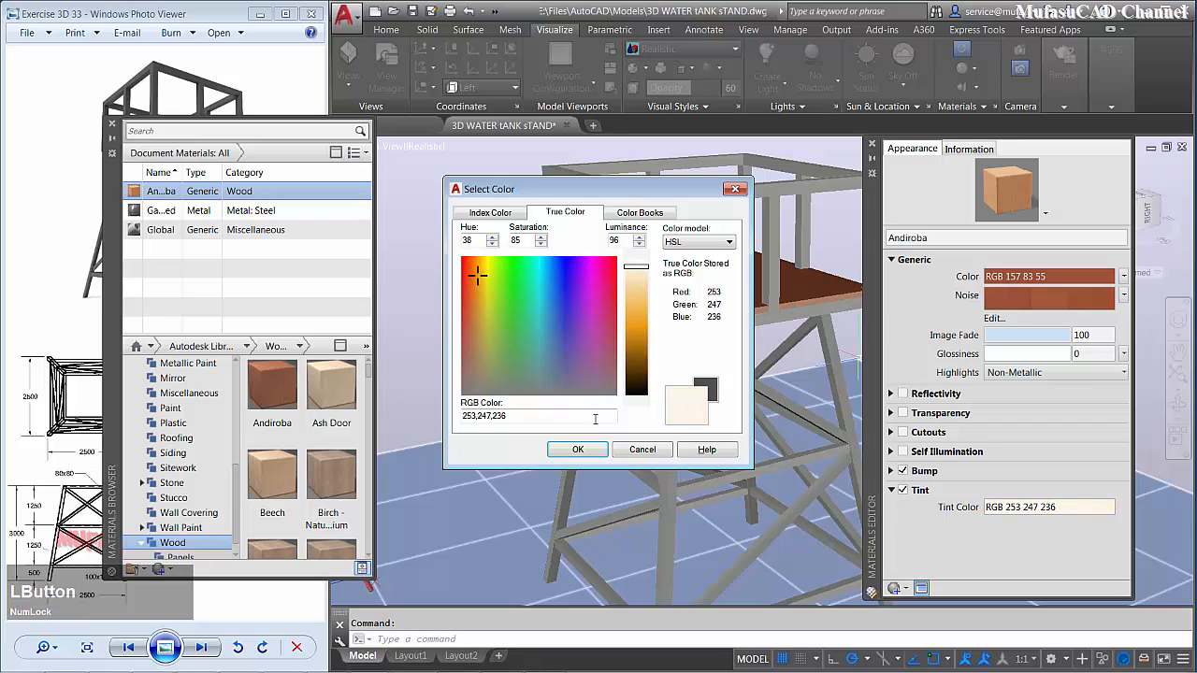
click(581, 450)
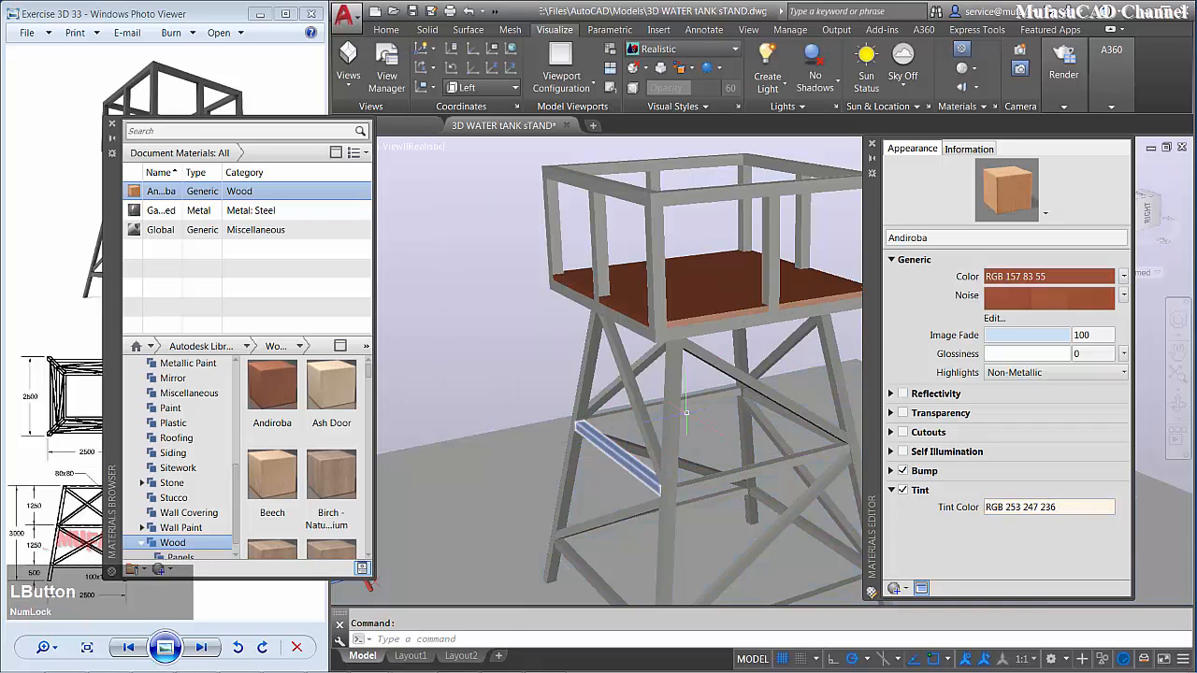
click(872, 146)
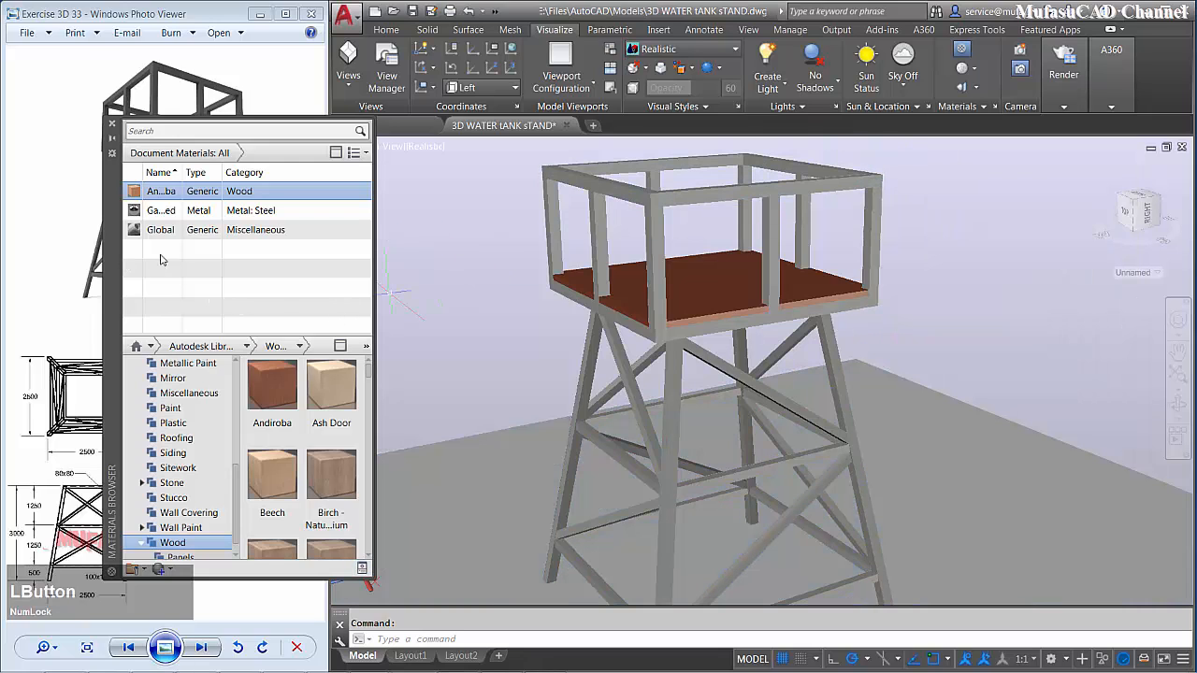
- Edit the Galvanized material to have a Brushed finish without relief pattern and an RGB 166,166,166 tint
double_click(159, 212)
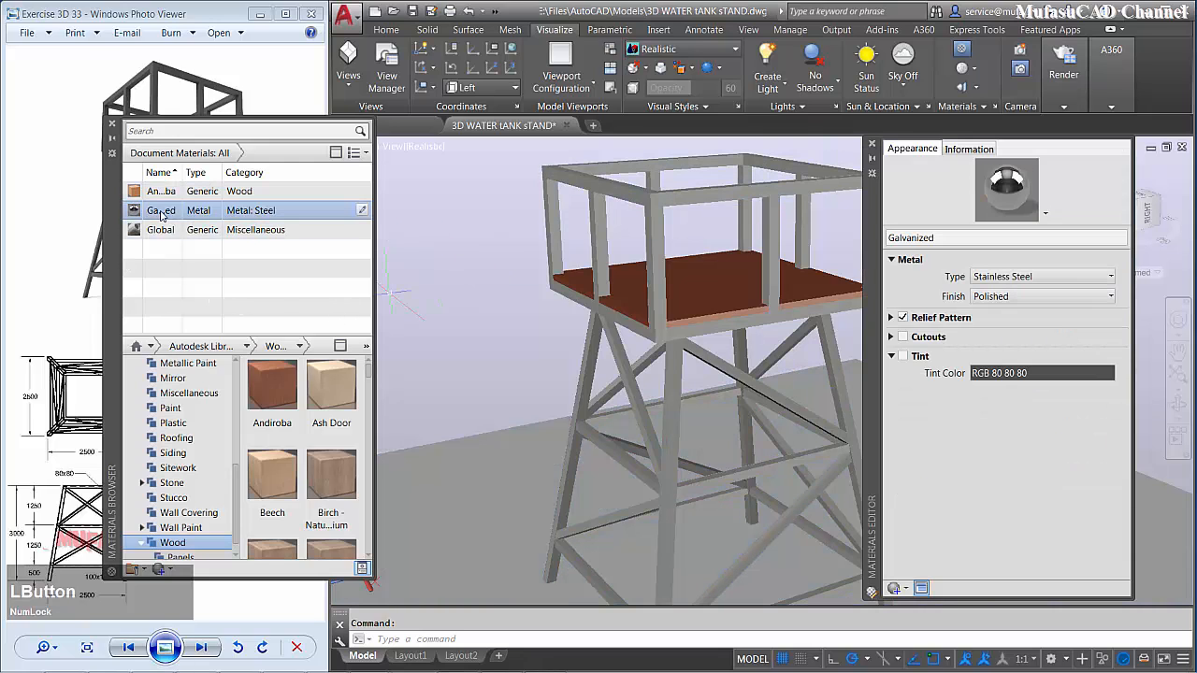
click(1013, 296)
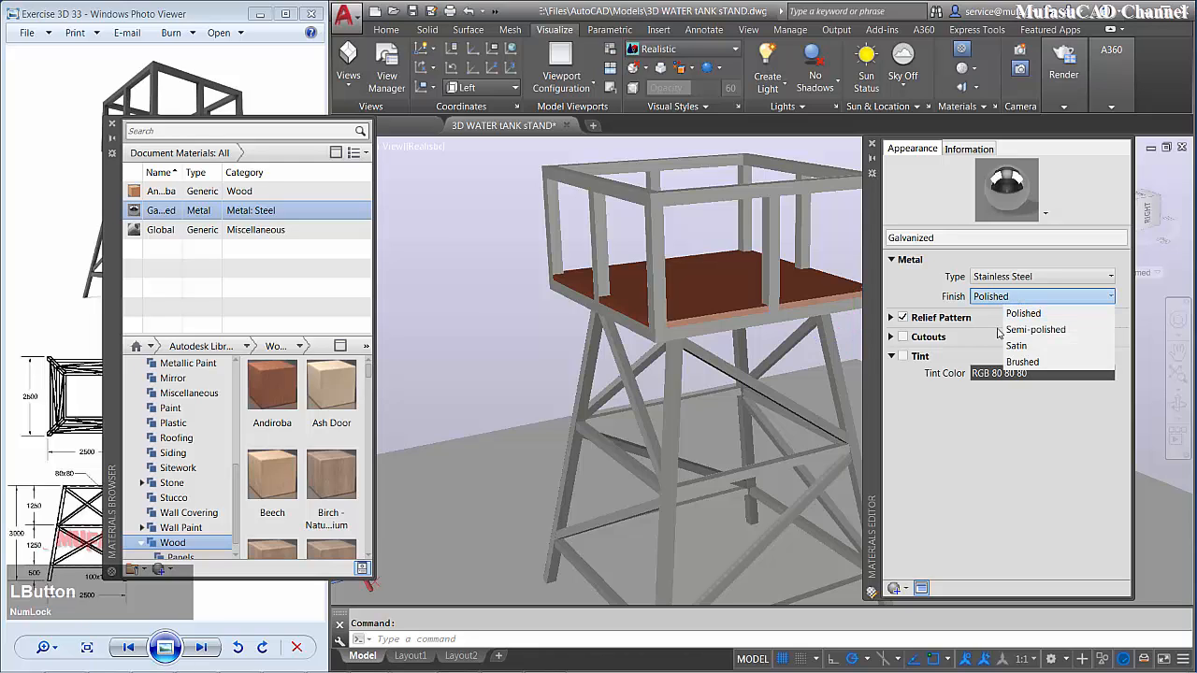
click(1022, 362)
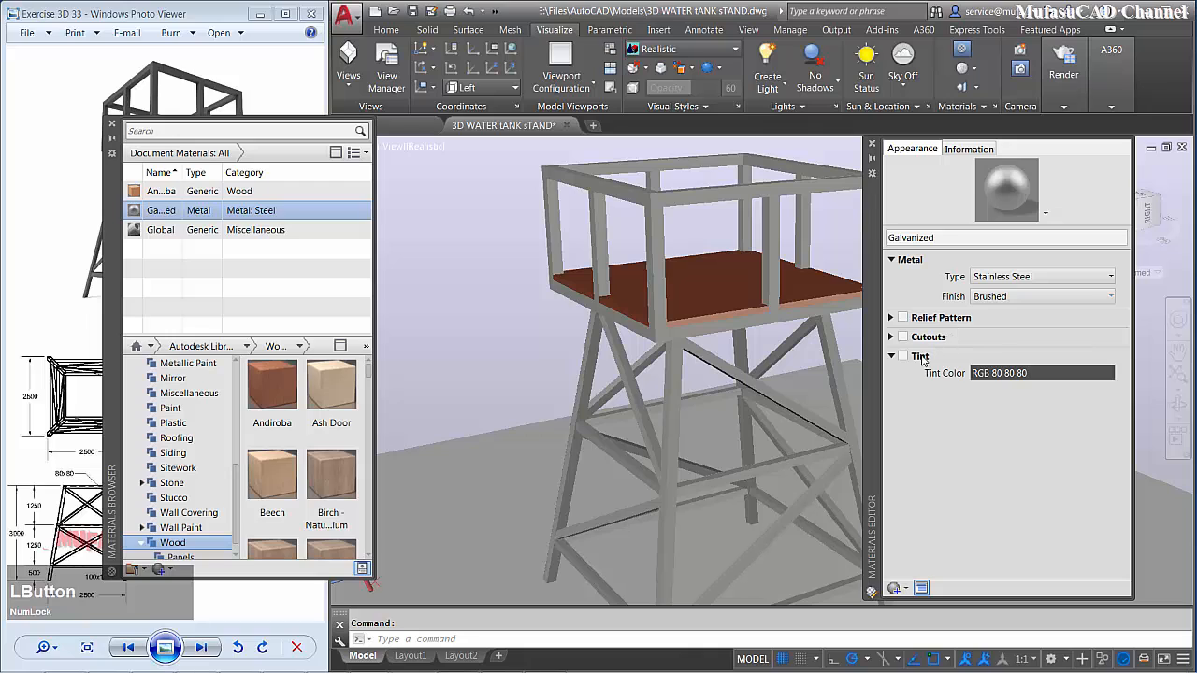
click(1011, 374)
drag(637, 351, 635, 313)
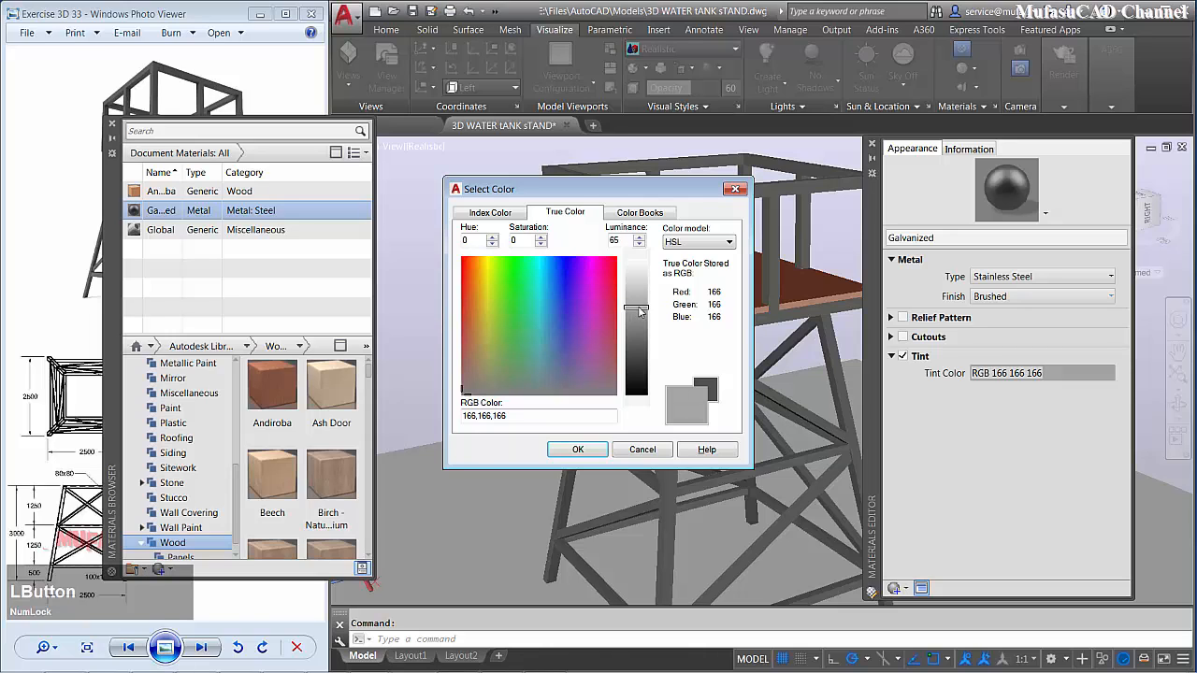
click(580, 450)
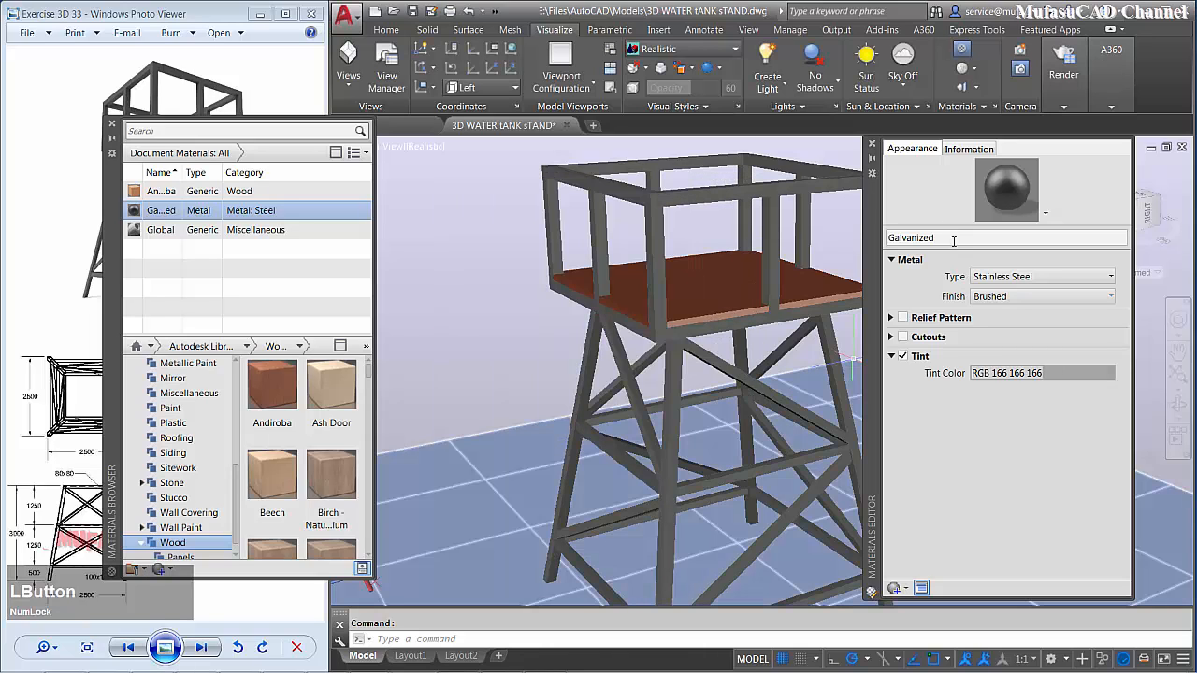
click(871, 144)
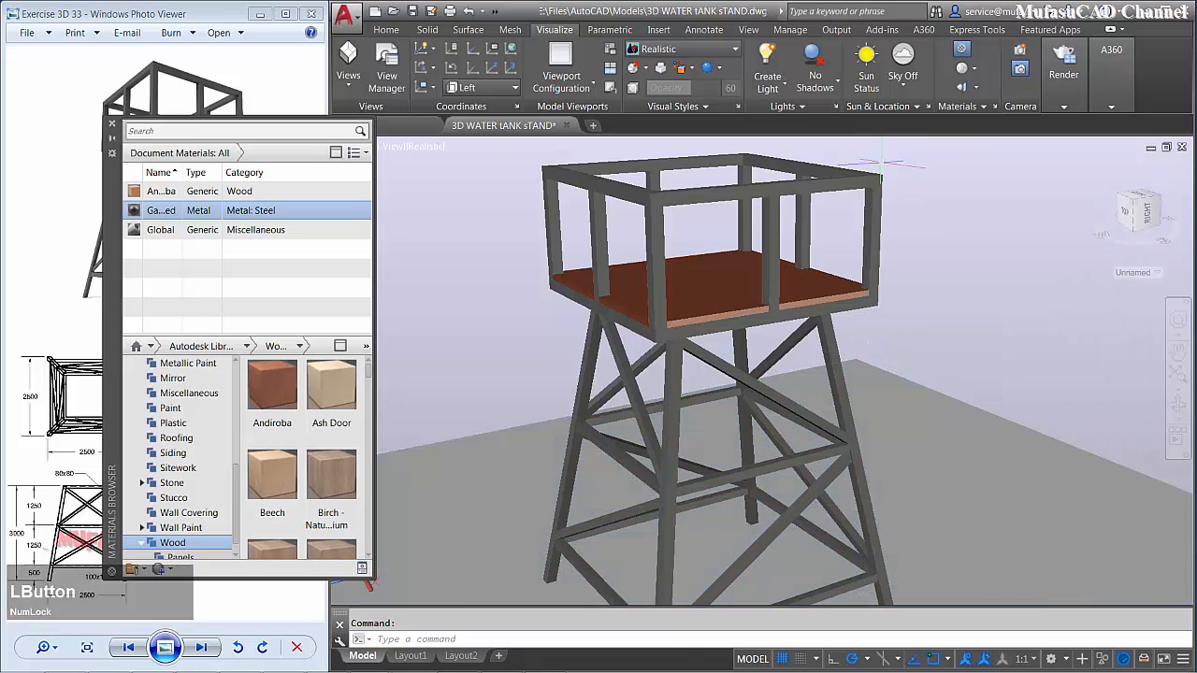
- Turn on full shadows for the viewport and set the render quality preset to High
mouse_move(877, 361)
middle_down()
mouse_move(903, 349)
mouse_move(895, 362)
middle_up()
scroll(905, 351, down, 2)
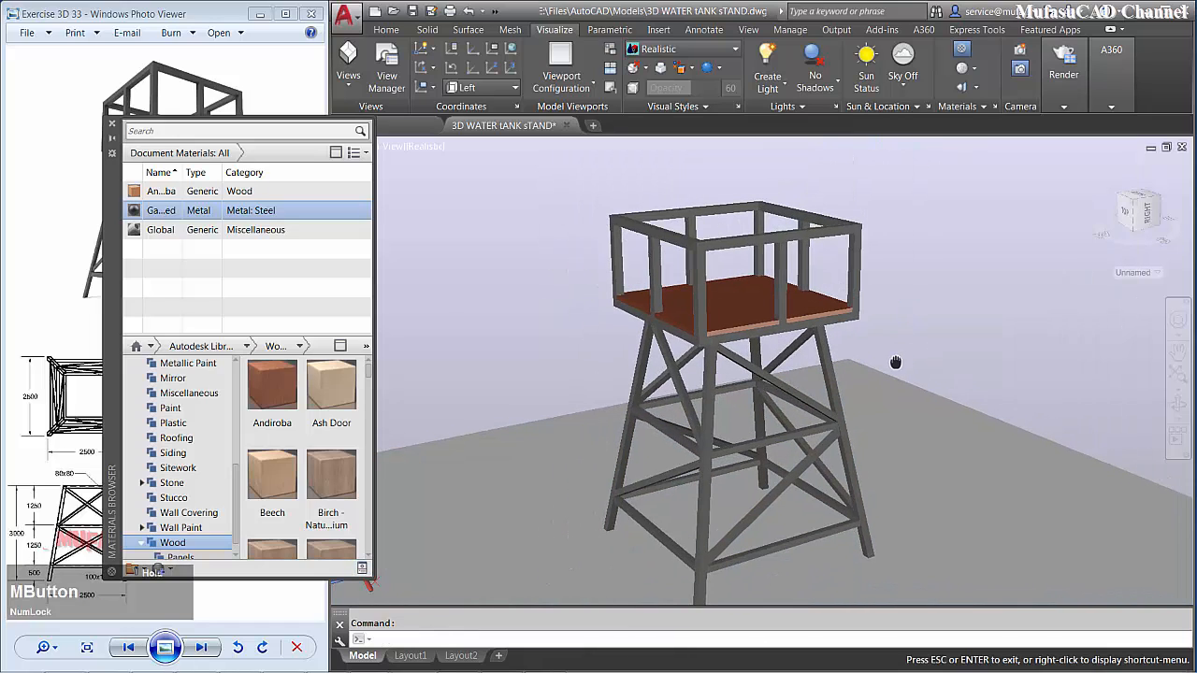
click(830, 89)
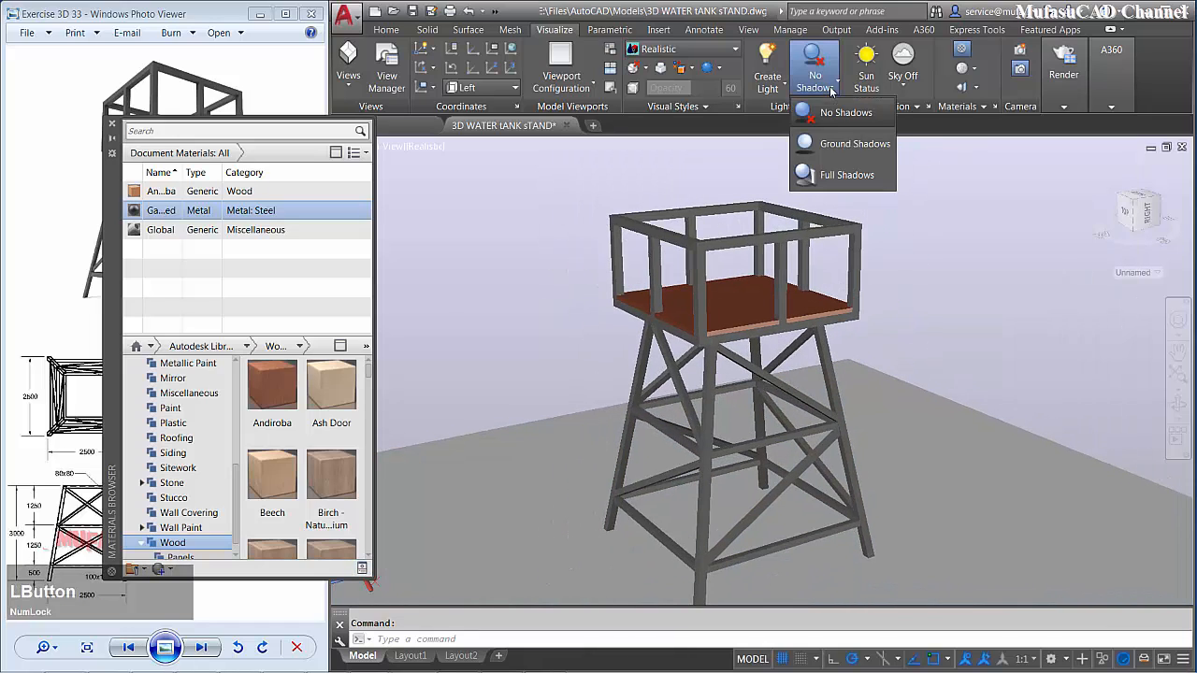
click(847, 181)
click(1056, 107)
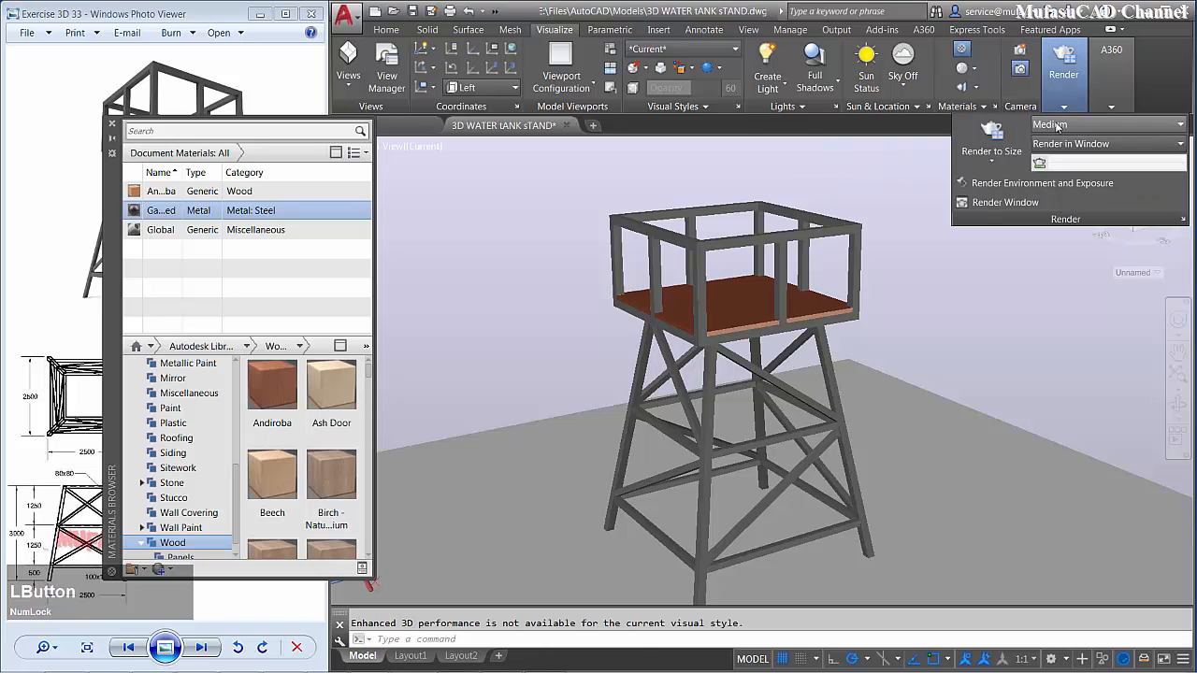
click(1057, 127)
click(1043, 171)
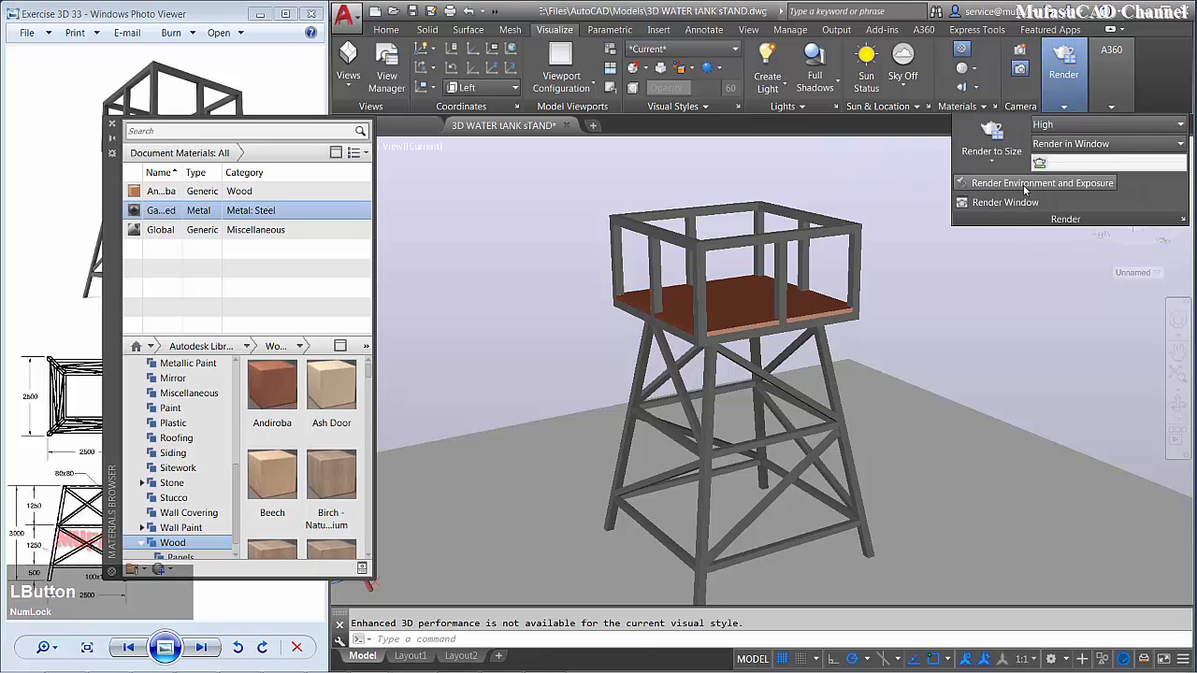
- Turn on the render environment with Sharp Highlights lighting and use a solid white custom background
click(1023, 183)
click(624, 213)
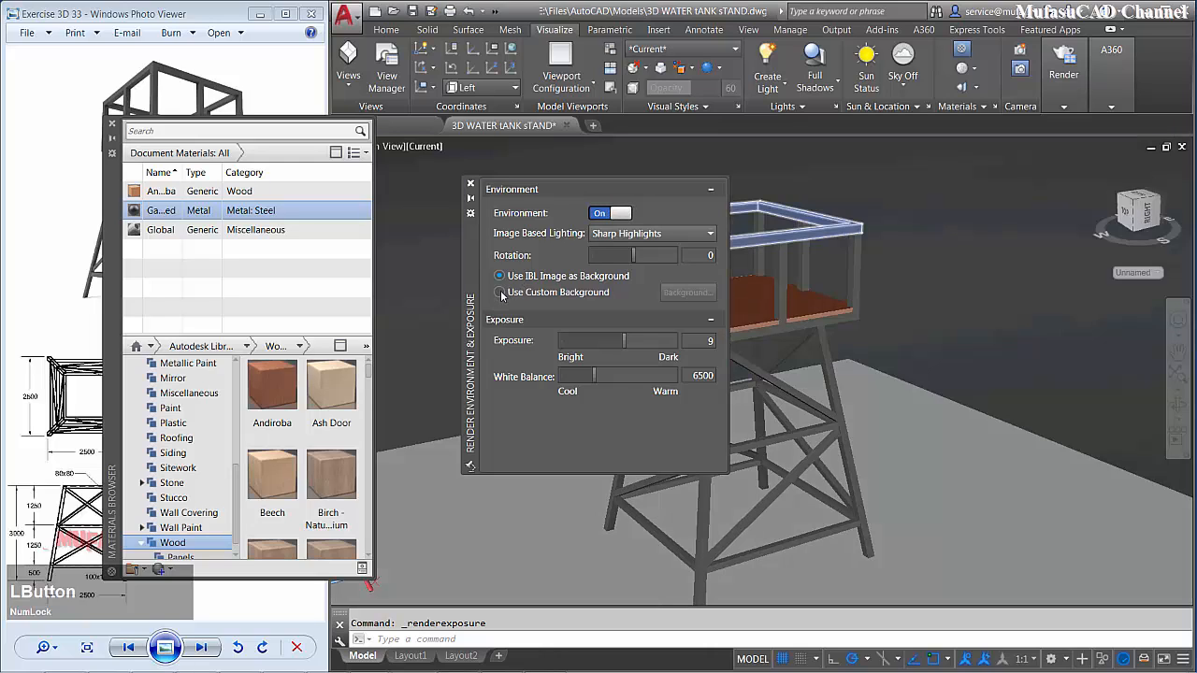
click(502, 292)
click(687, 292)
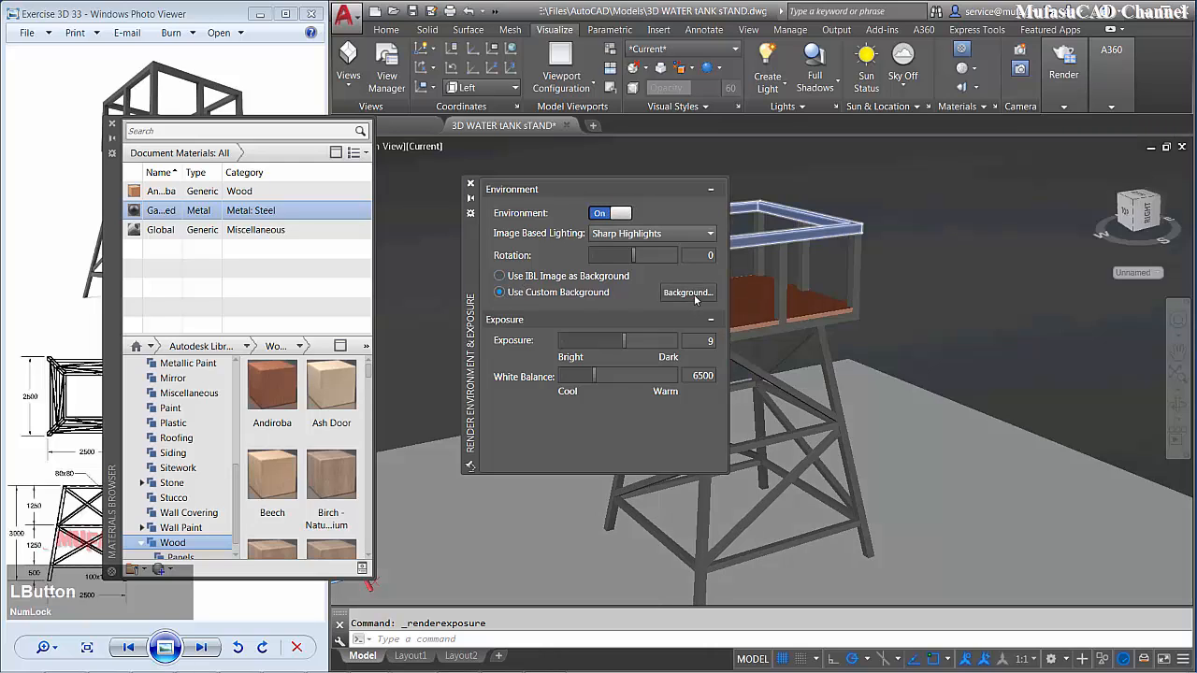
click(719, 226)
click(717, 249)
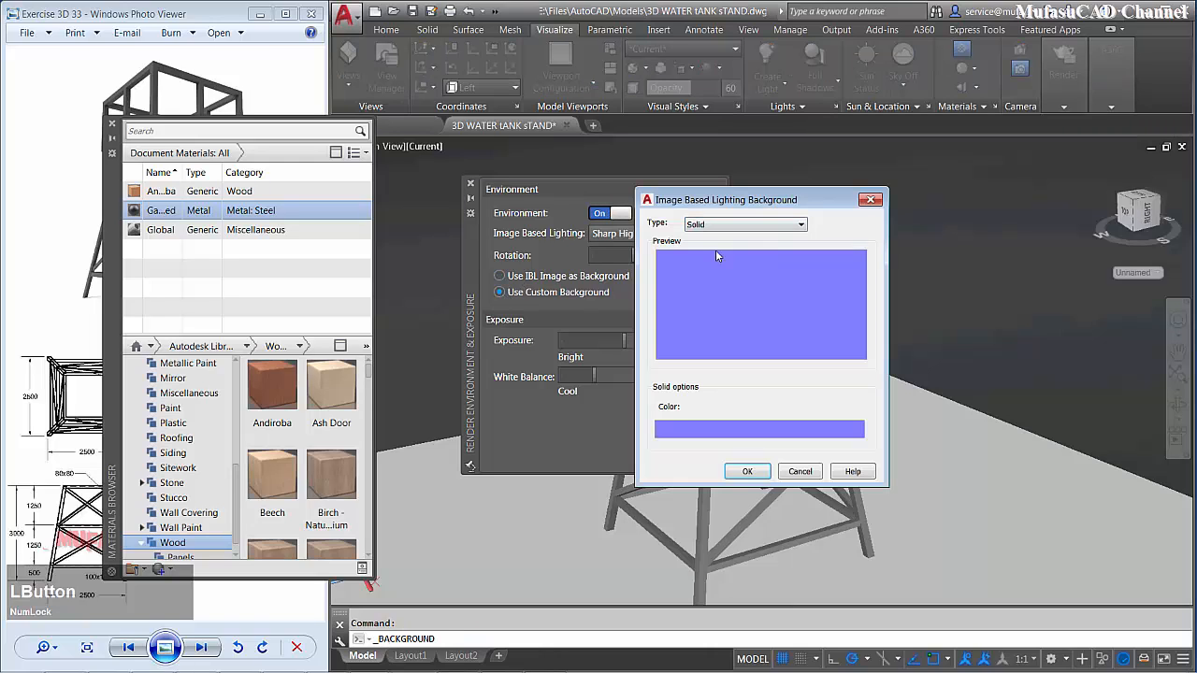
click(690, 427)
drag(640, 299, 637, 264)
click(577, 448)
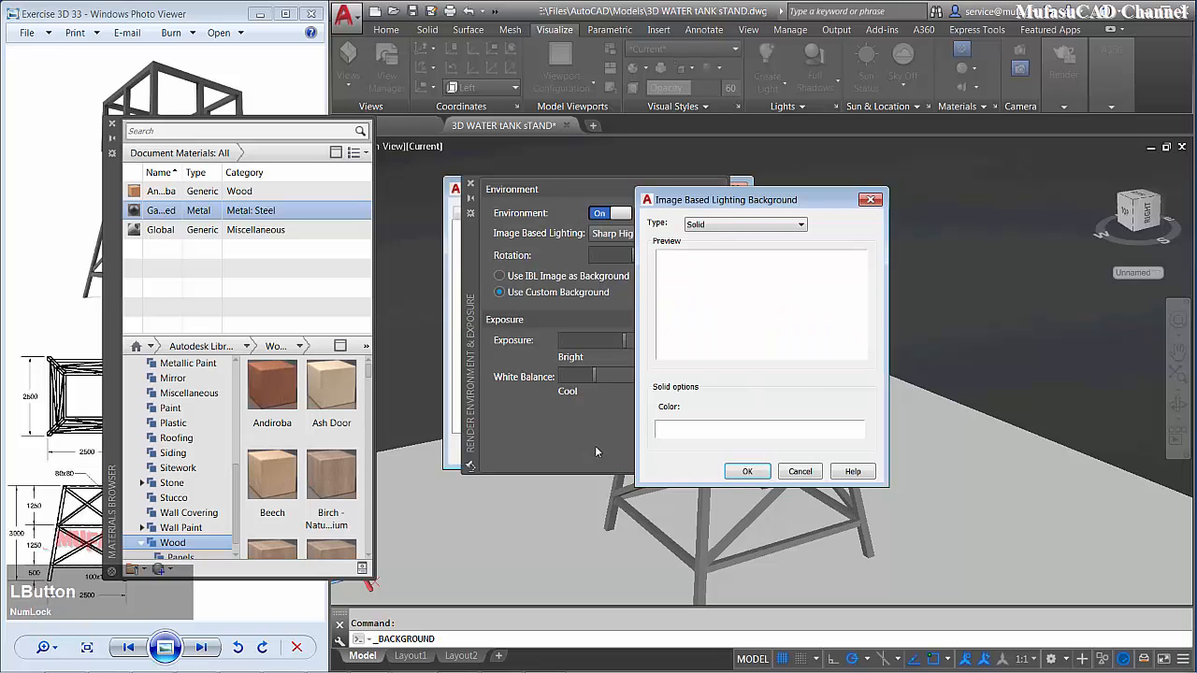
click(748, 473)
click(470, 183)
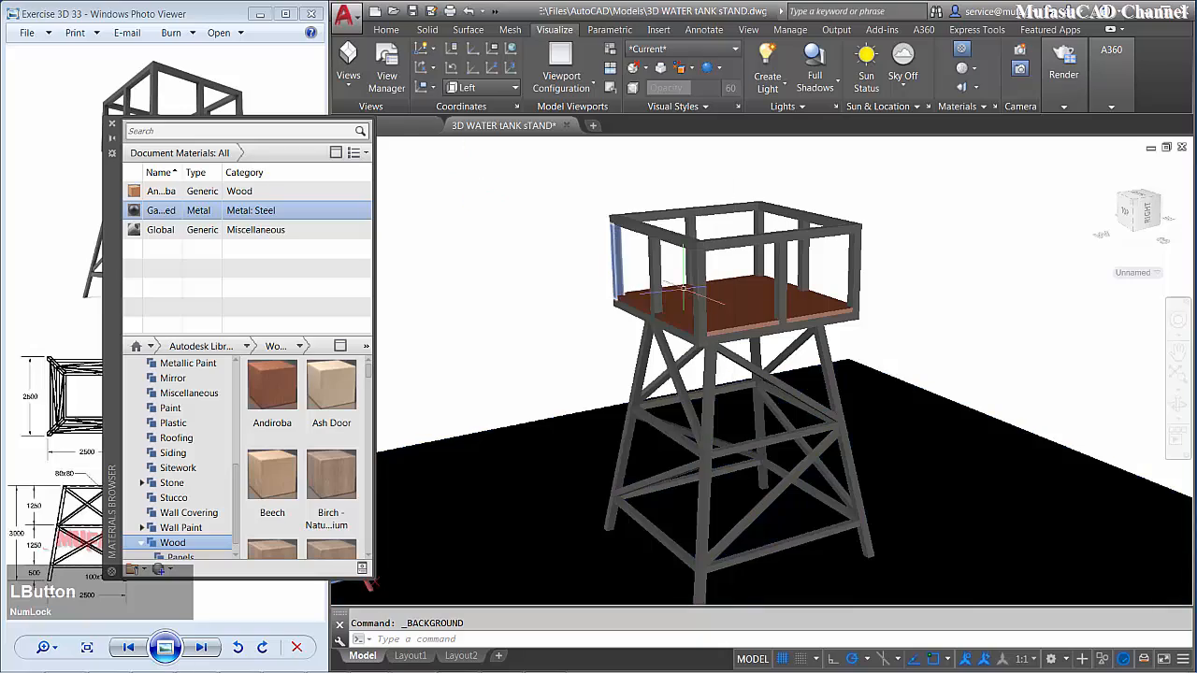
- Render the stand to size in a render window from a low corner view looking up at the platform
shift+middle_drag(821, 344, 683, 372)
scroll(692, 374, up, 2)
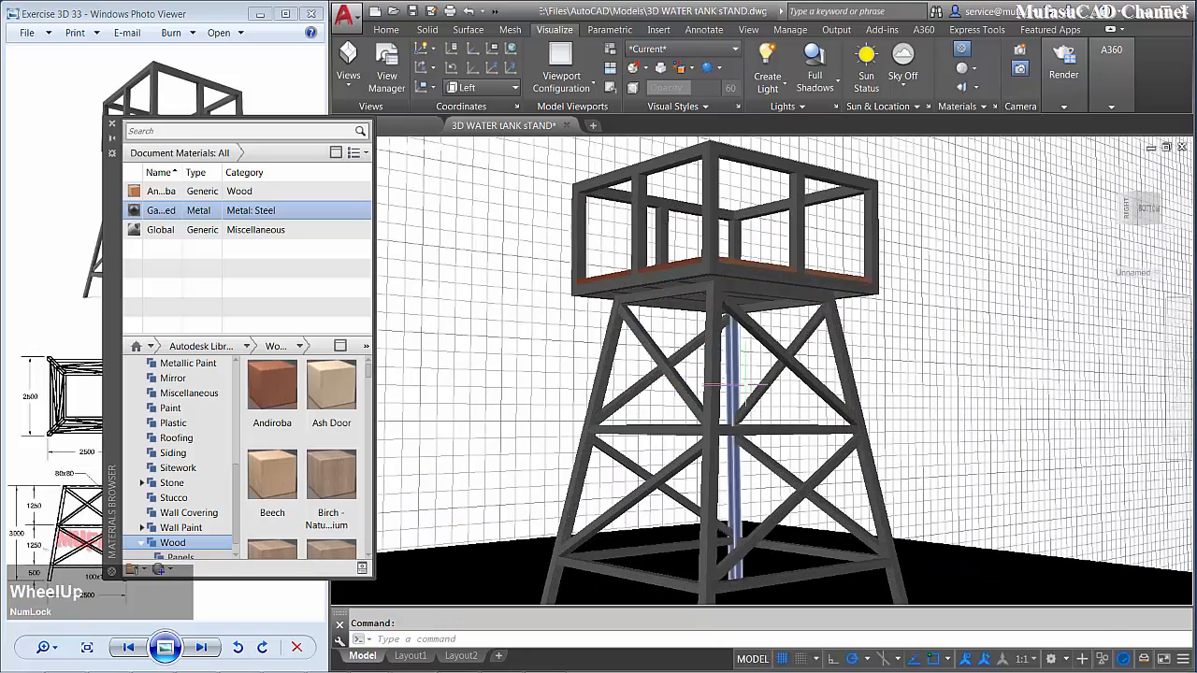
shift+middle_drag(759, 392, 806, 369)
scroll(762, 366, up, 1)
scroll(762, 365, down, 1)
scroll(762, 365, up, 1)
click(1065, 107)
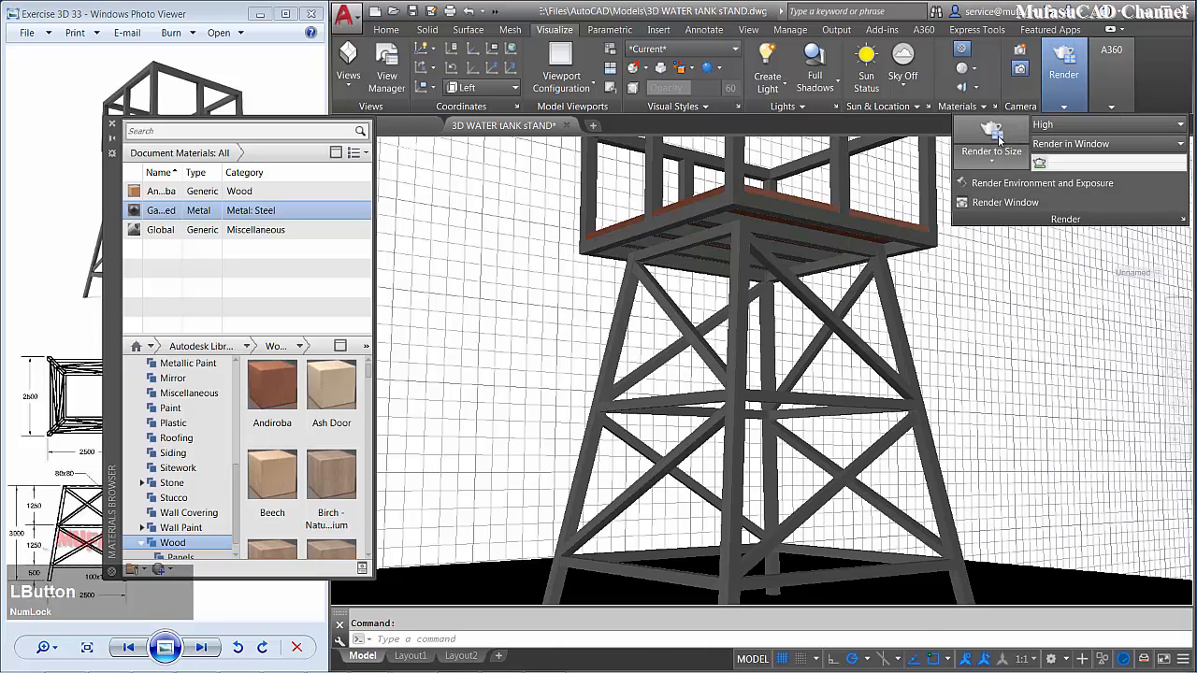
click(998, 134)
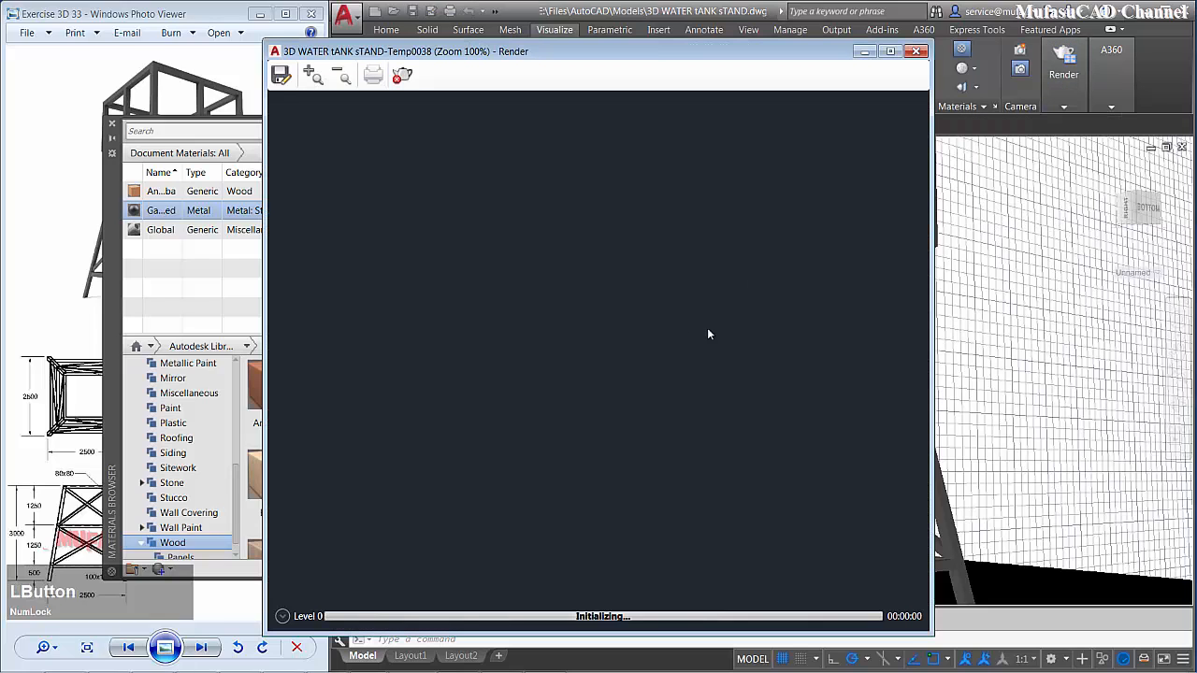